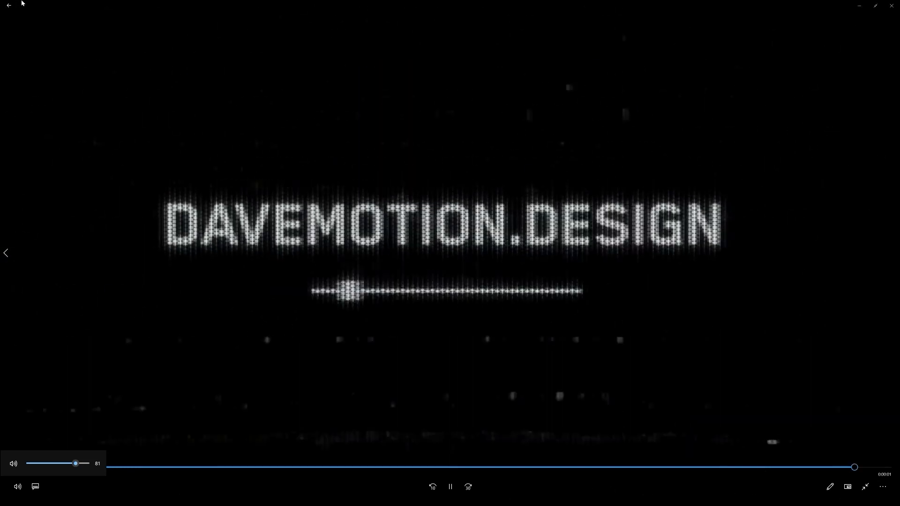
- Leave full screen and close the Reel_2022 video
{"action": "left_click", "coordinate": [866, 493]}
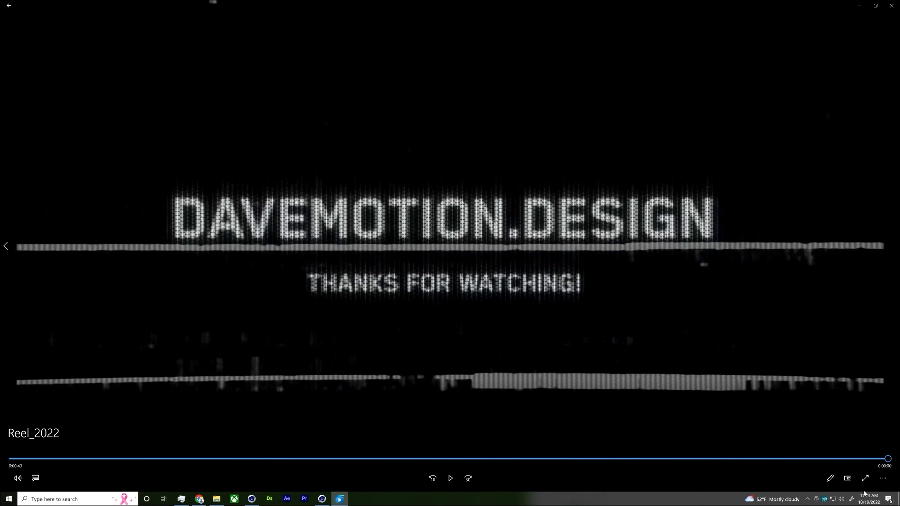
{"action": "left_click", "coordinate": [889, 7]}
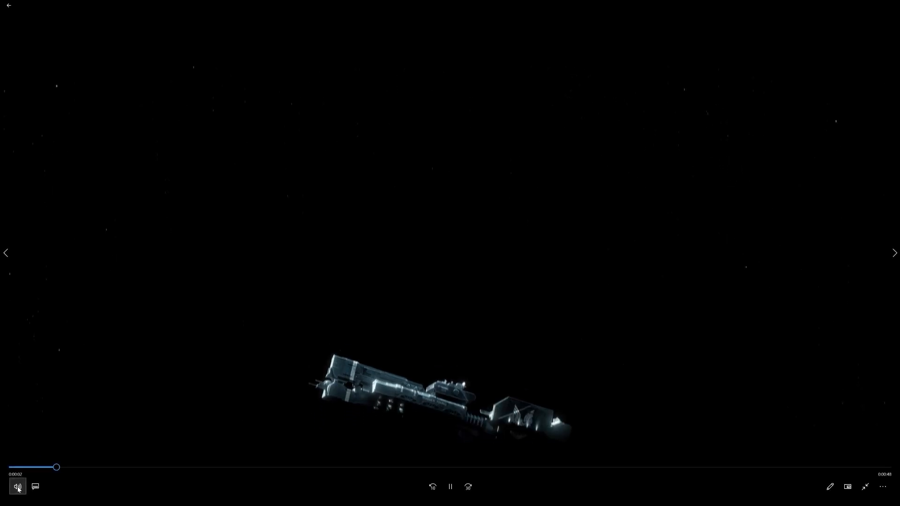
- Watch the HALO_ODST video with the volume at 72 and close the player when it reaches the credits
{"action": "left_click", "coordinate": [17, 487]}
{"action": "scroll", "coordinate": [56, 463], "scroll_direction": "down", "scroll_amount": 5}
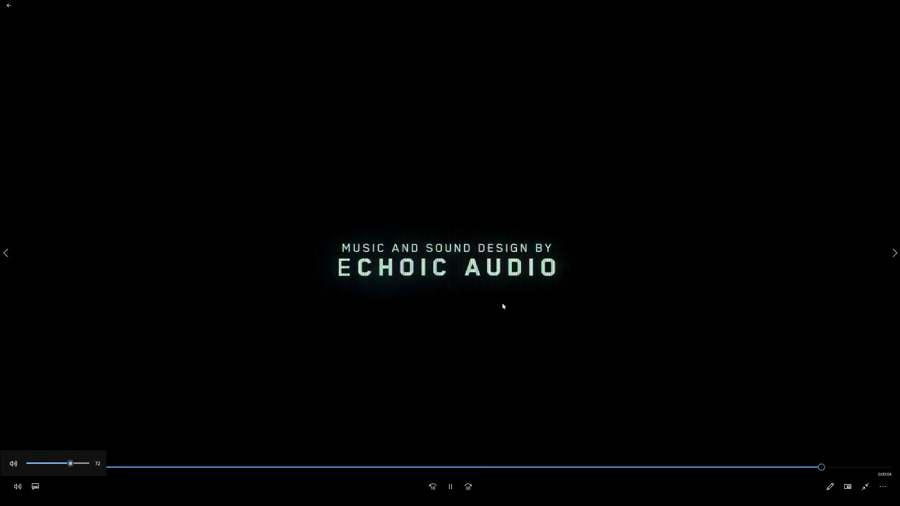
{"action": "left_click", "coordinate": [865, 487]}
{"action": "left_click", "coordinate": [892, 5]}
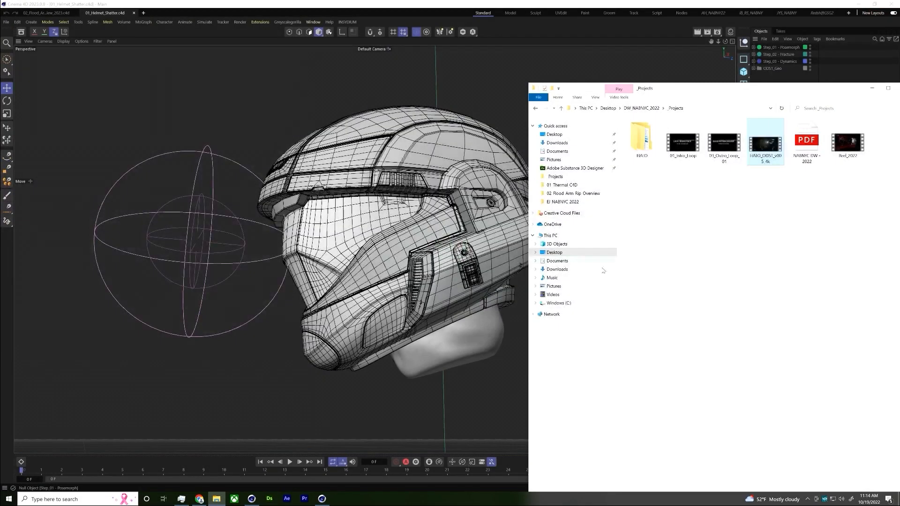
- Open the 01_Helmet_Fracture_Overview folder inside HALO and play the Helmet_Fracture_finished video
{"action": "double_click", "coordinate": [646, 144]}
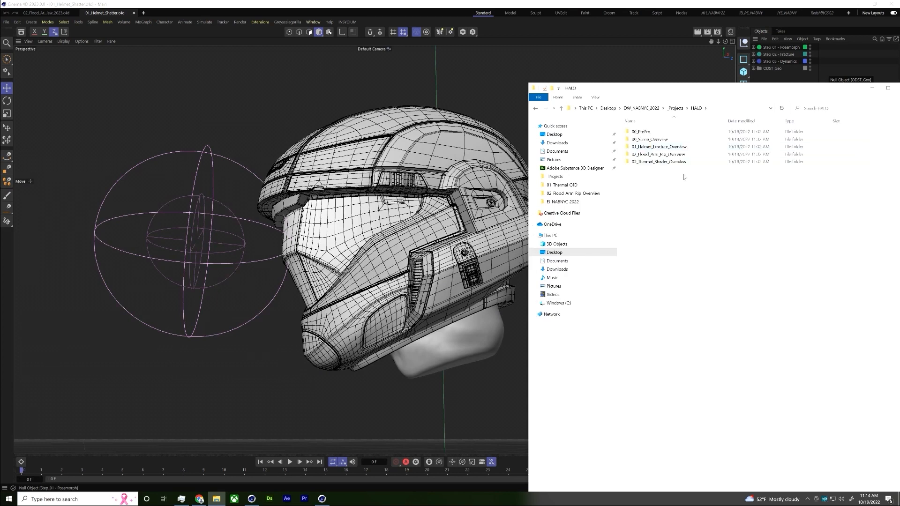
{"action": "double_click", "coordinate": [697, 147]}
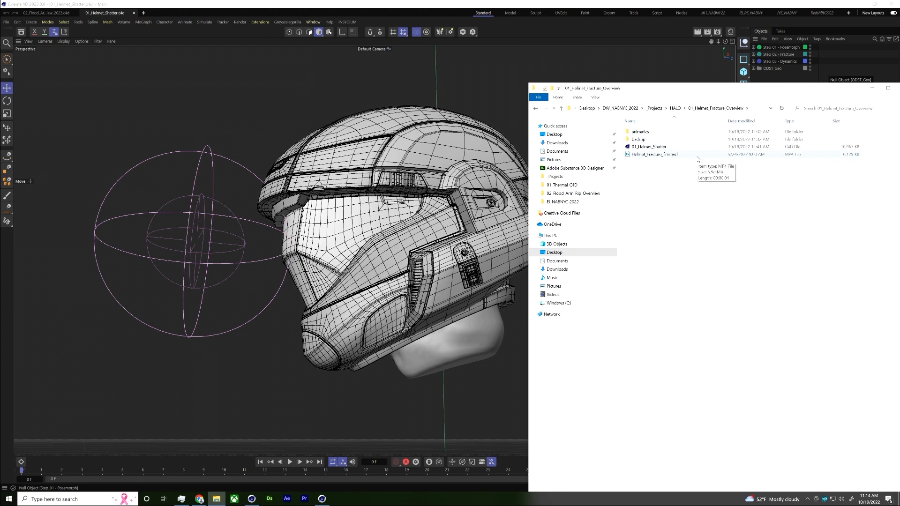
{"action": "double_click", "coordinate": [689, 155]}
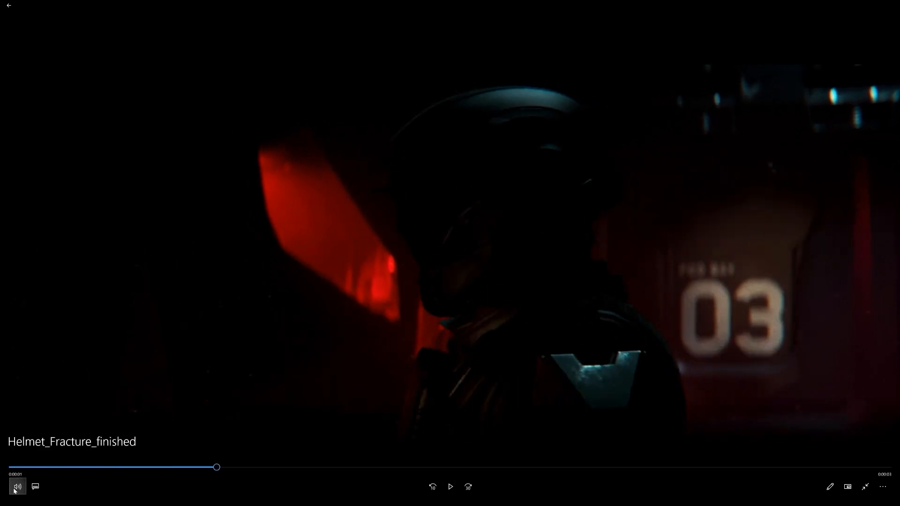
- Review the visor shattering in the Helmet_Fracture_finished video with the sound muted, and close the player
{"action": "left_click", "coordinate": [16, 488]}
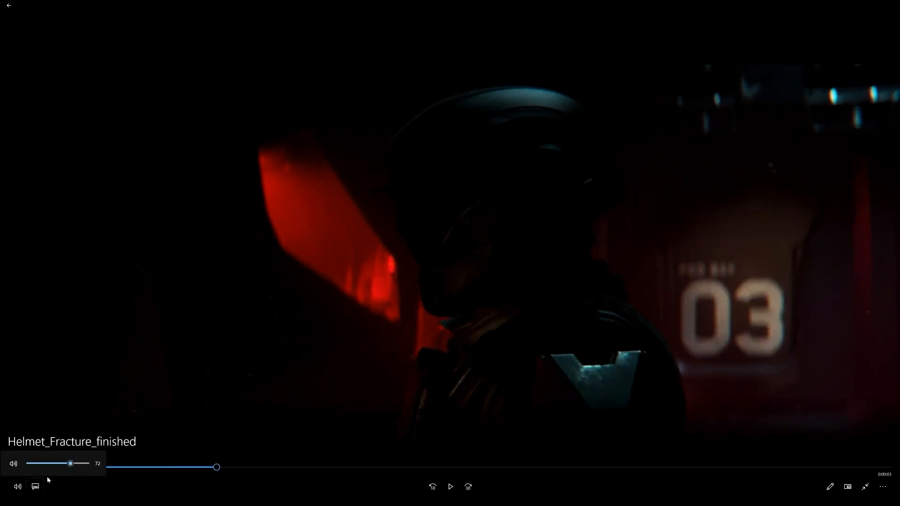
{"action": "left_click", "coordinate": [445, 492]}
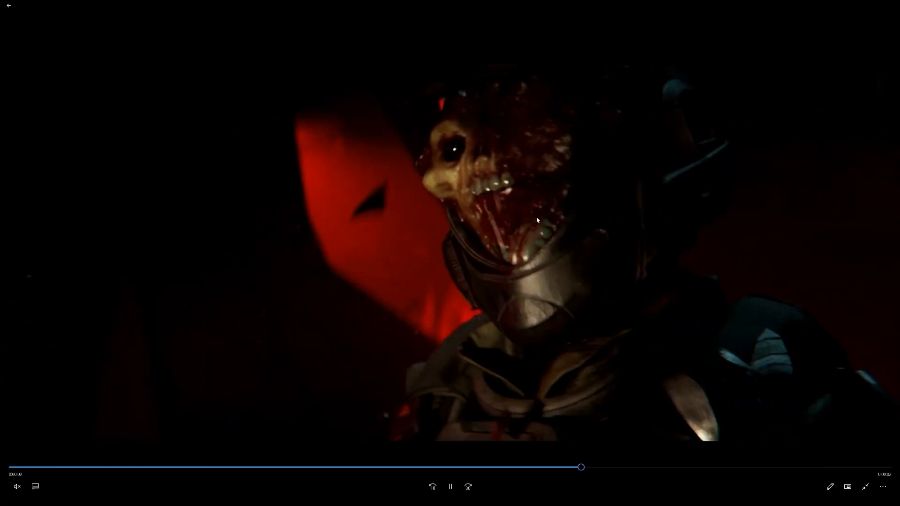
{"action": "left_click_drag", "start_coordinate": [797, 468], "coordinate": [458, 451]}
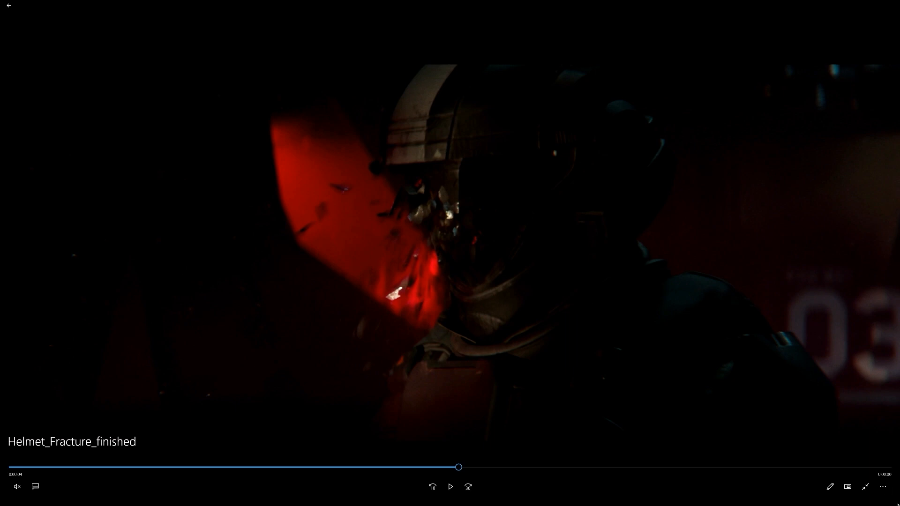
{"action": "left_click", "coordinate": [866, 489]}
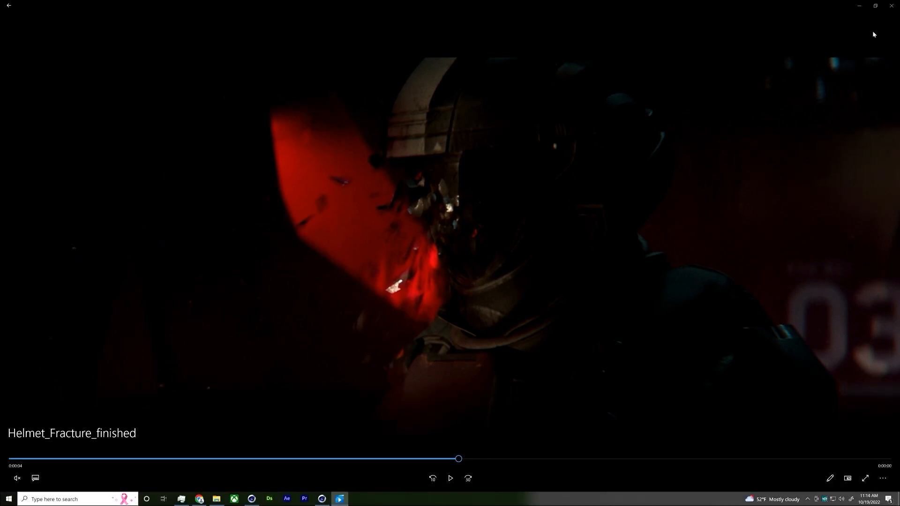
{"action": "left_click", "coordinate": [888, 6]}
- Play the helmet shatter simulation in Cinema 4D and examine the broken visor and colliding spheres from the front
{"action": "left_click", "coordinate": [510, 179]}
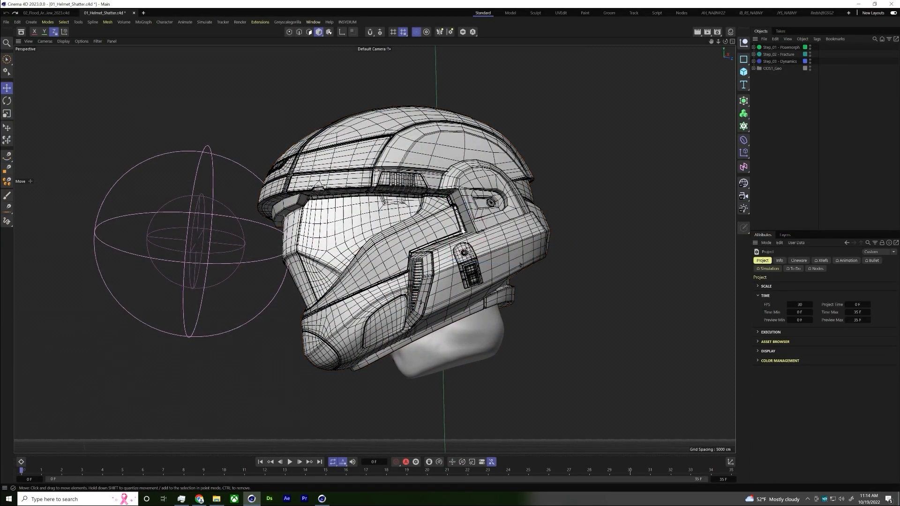
{"action": "left_click", "coordinate": [404, 290]}
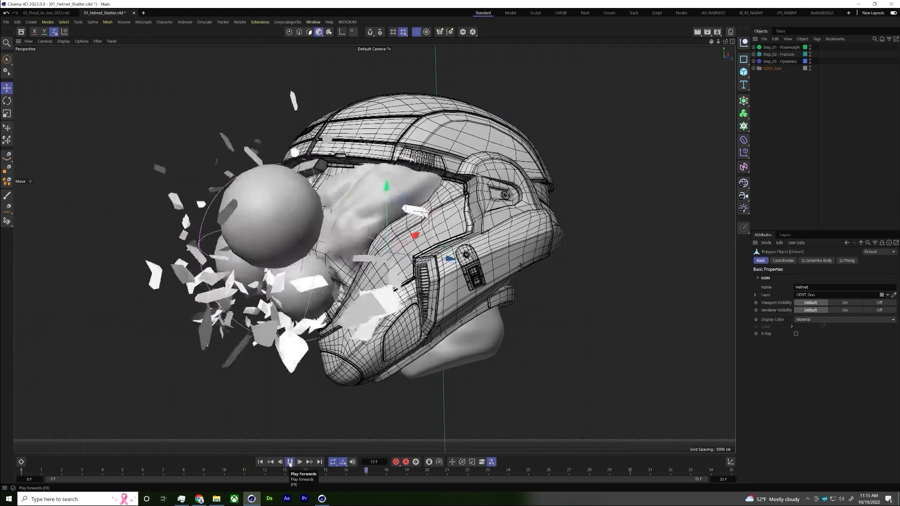
{"action": "key", "text": "F8"}
{"action": "left_click_drag", "start_coordinate": [442, 221], "coordinate": [393, 251], "text": "alt"}
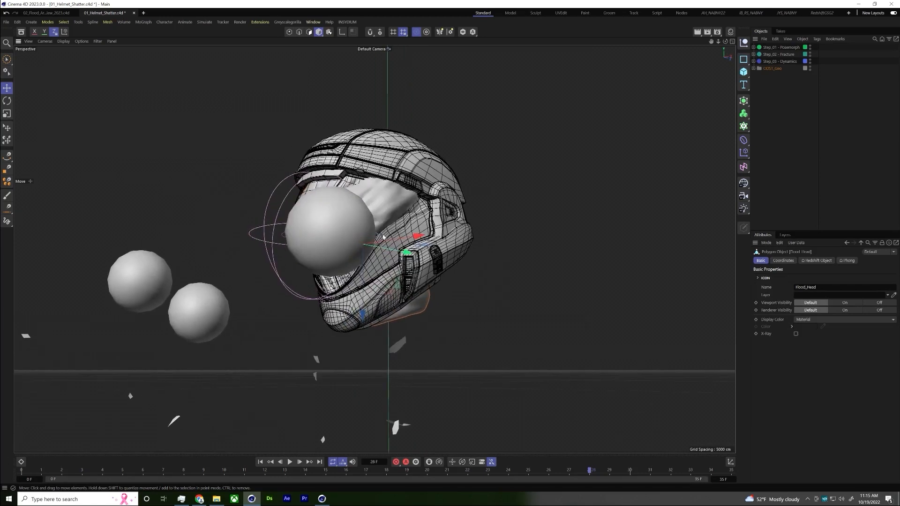
{"action": "left_click_drag", "start_coordinate": [359, 225], "coordinate": [315, 243], "text": "alt"}
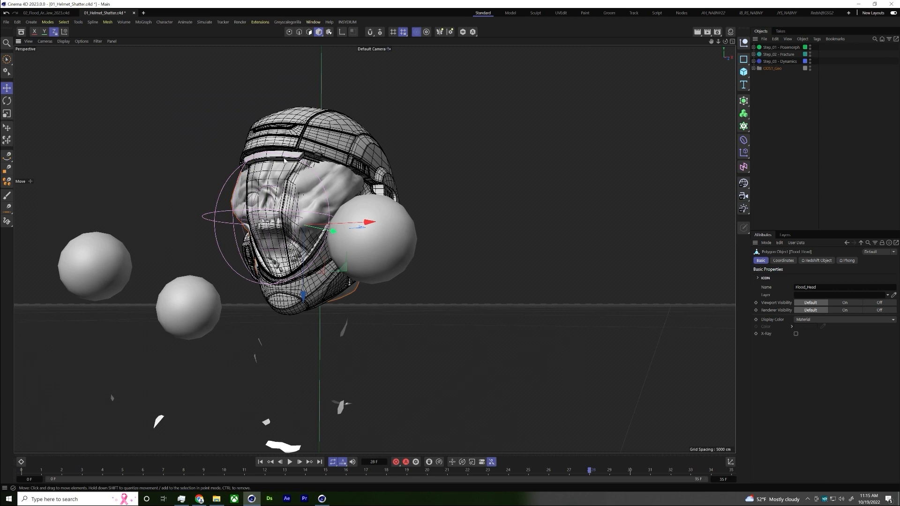
- Replay the shatter animation from a closer front view of the helmet and return to the first frame
{"action": "scroll", "coordinate": [284, 160], "scroll_direction": "up", "scroll_amount": 2}
{"action": "left_click", "coordinate": [328, 134]}
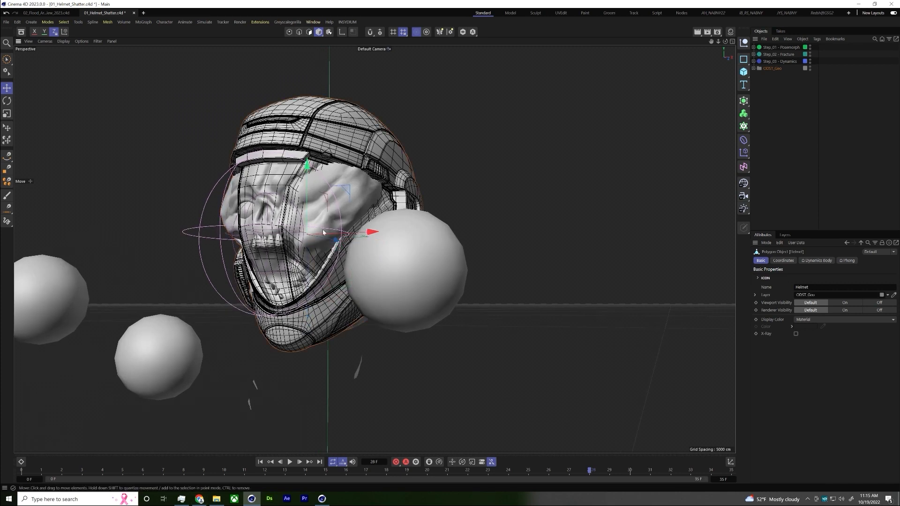
{"action": "key", "text": "shift+f"}
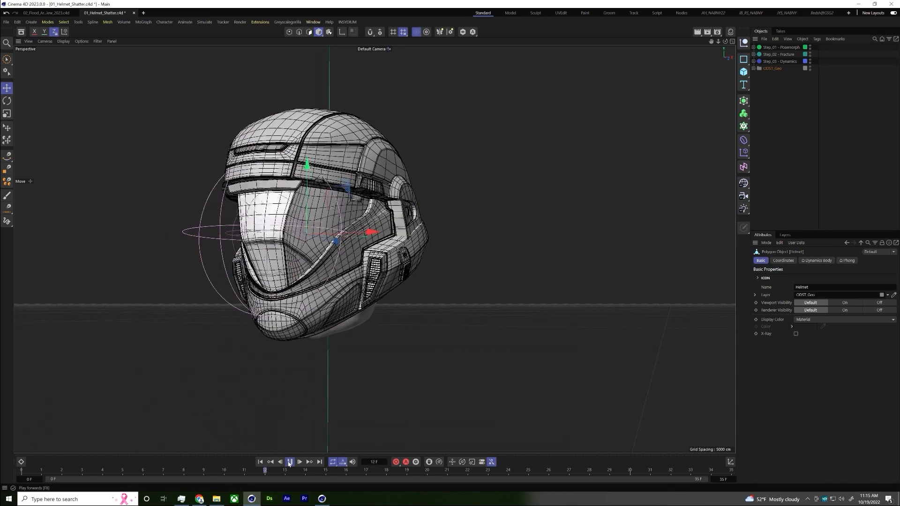
{"action": "key", "text": "F8"}
{"action": "key", "text": "shift+f"}
- Copy Helmet_001_animbase from the Step_01 Posemorph group into a new empty project
{"action": "left_click_drag", "start_coordinate": [507, 168], "coordinate": [413, 207], "text": "alt"}
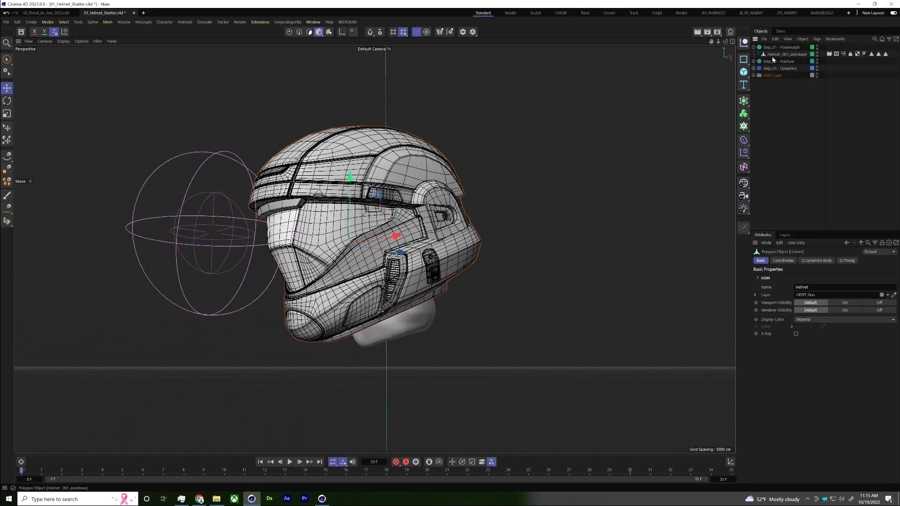
{"action": "left_click", "coordinate": [141, 13]}
{"action": "key", "text": "ctrl+v"}
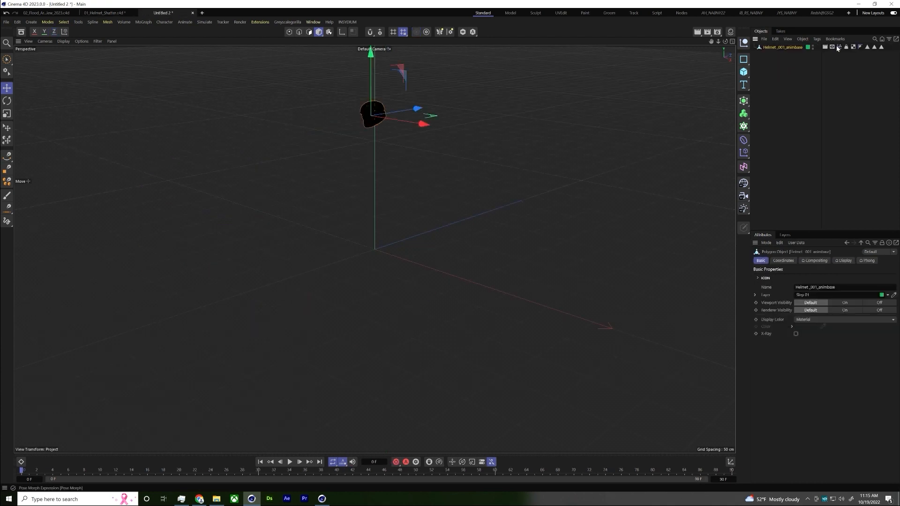
- Remove the pasted helmet's Compositing, Display and Pose Morph tags and frame the helmet from the side
{"action": "right_click", "coordinate": [374, 140]}
{"action": "left_click", "coordinate": [390, 155]}
{"action": "left_click_drag", "start_coordinate": [369, 310], "coordinate": [352, 262], "text": "alt"}
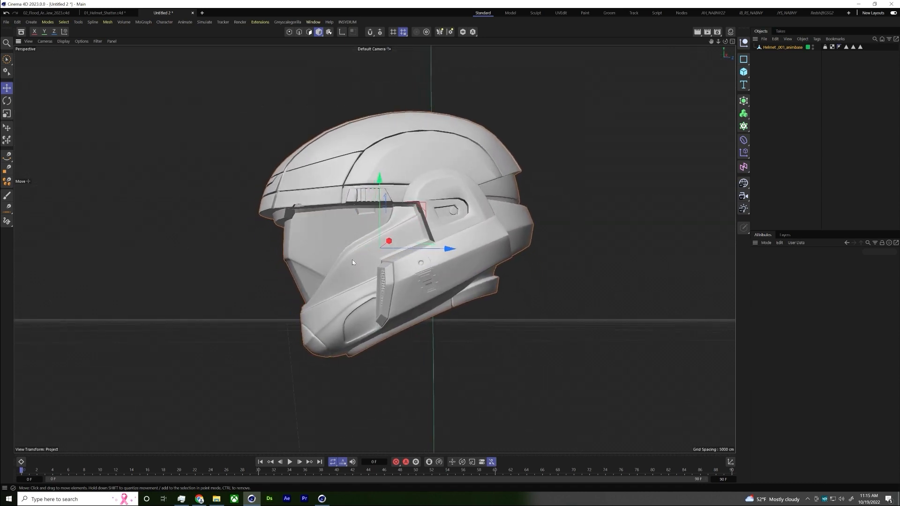
- Add a Pose Morph tag to Helmet_001_animbase and enable Points mixing
{"action": "right_click", "coordinate": [794, 47]}
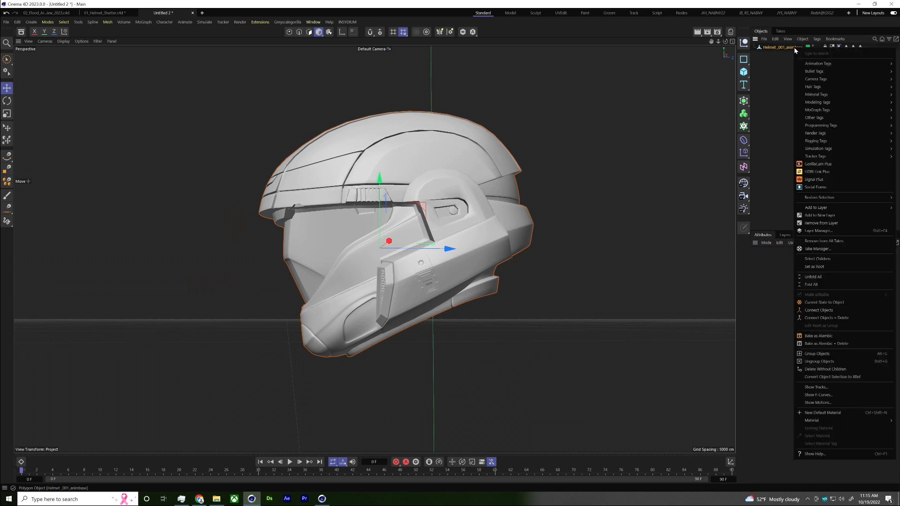
{"action": "mouse_move", "coordinate": [832, 134]}
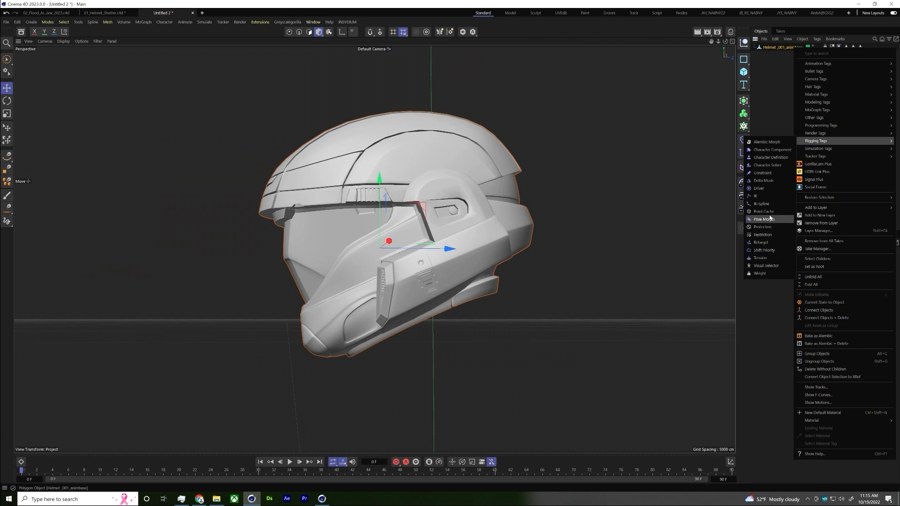
{"action": "left_click", "coordinate": [768, 220]}
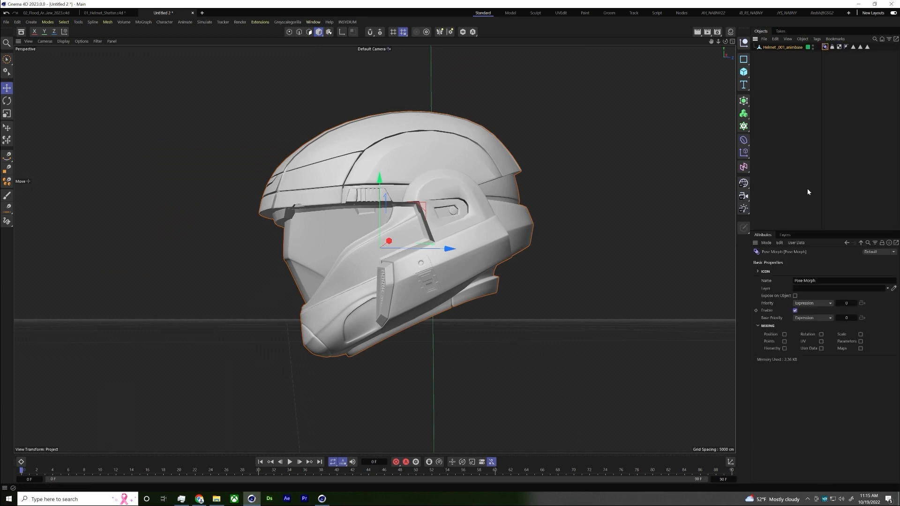
{"action": "left_click", "coordinate": [785, 342]}
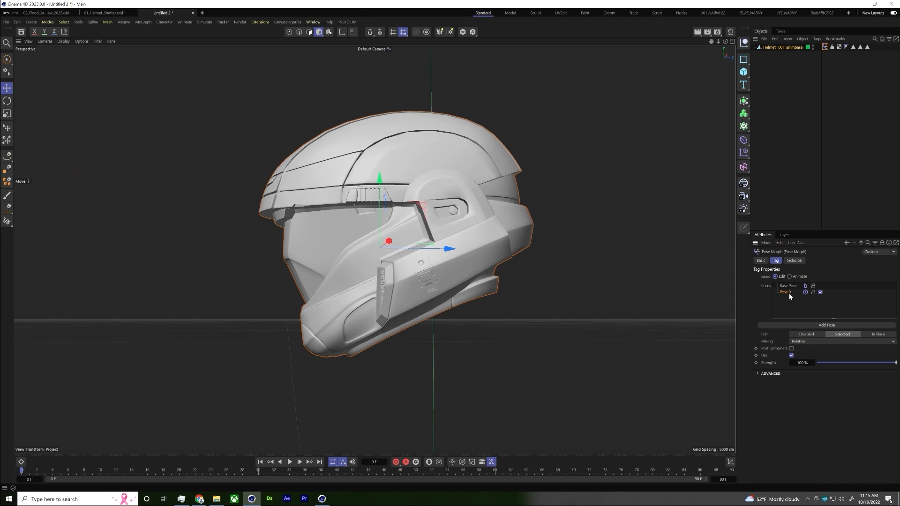
- Switch the helmet to point editing with the Brush Selection tool and enable soft selection
{"action": "left_click_drag", "start_coordinate": [476, 121], "coordinate": [461, 114], "text": "alt"}
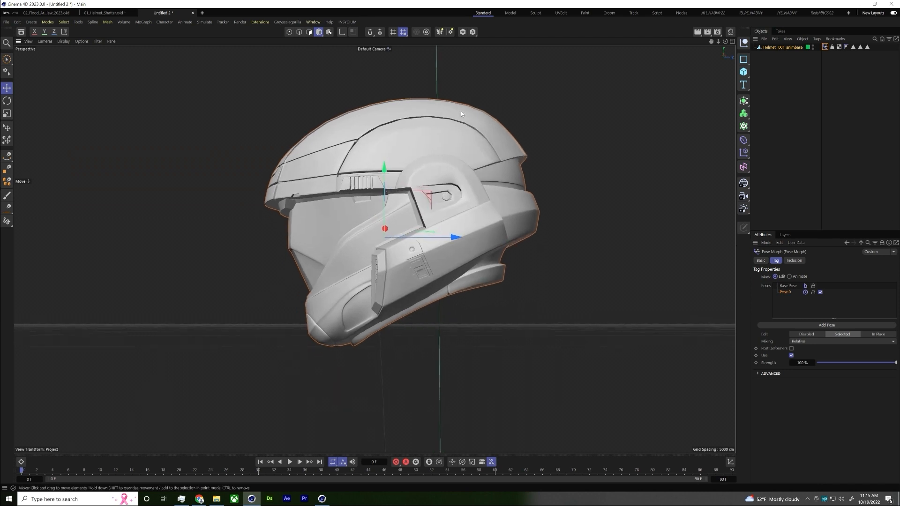
{"action": "left_click", "coordinate": [289, 31]}
{"action": "left_click_drag", "start_coordinate": [528, 140], "coordinate": [319, 133], "text": "alt"}
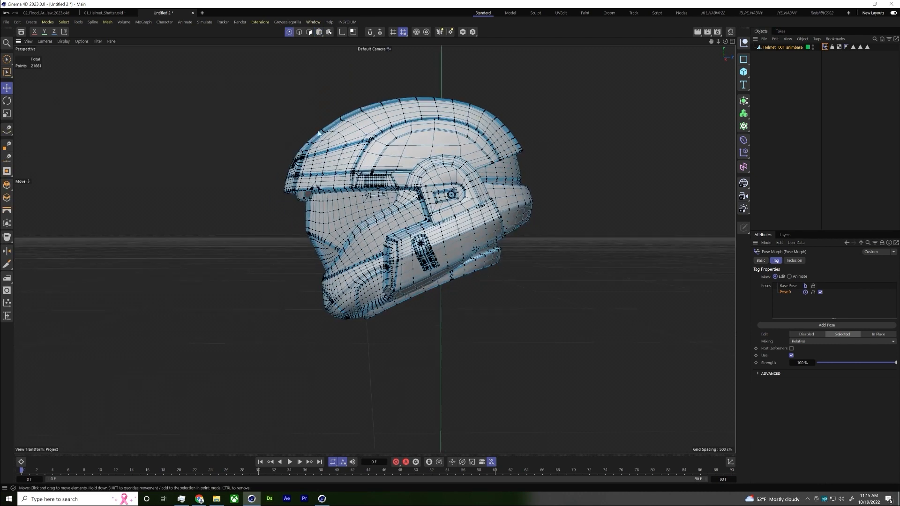
{"action": "left_click", "coordinate": [6, 63]}
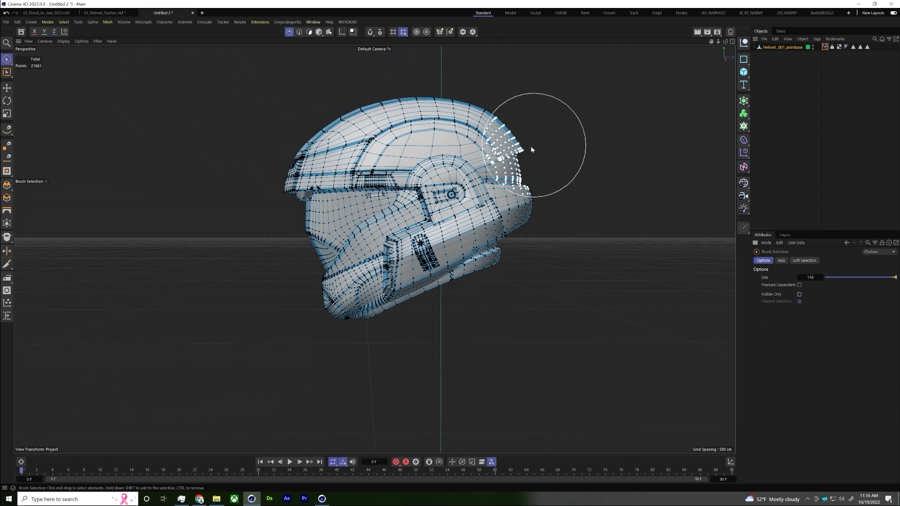
{"action": "mouse_move", "coordinate": [187, 171]}
{"action": "left_mouse_down", "text": "alt"}
{"action": "mouse_move", "coordinate": [244, 168]}
{"action": "mouse_move", "coordinate": [197, 179]}
{"action": "mouse_move", "coordinate": [202, 187]}
{"action": "left_mouse_up", "text": "alt"}
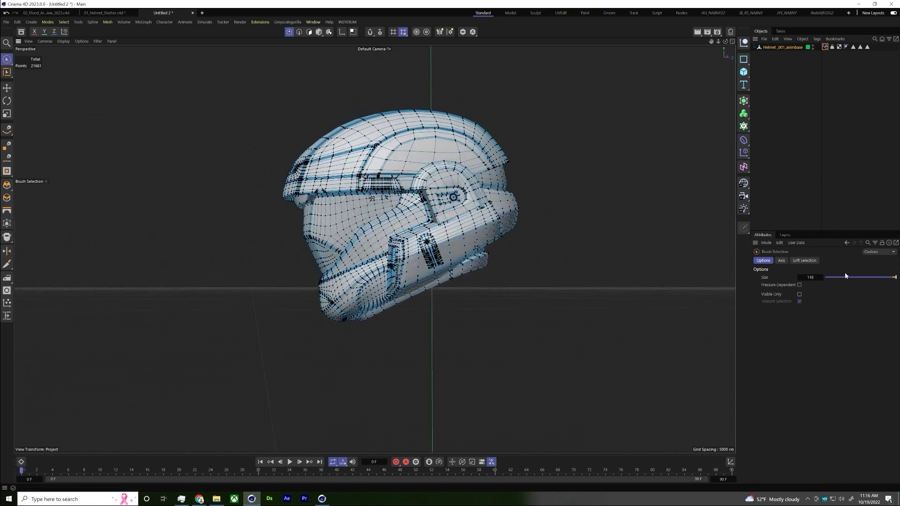
{"action": "left_click", "coordinate": [805, 261]}
{"action": "left_click", "coordinate": [779, 278]}
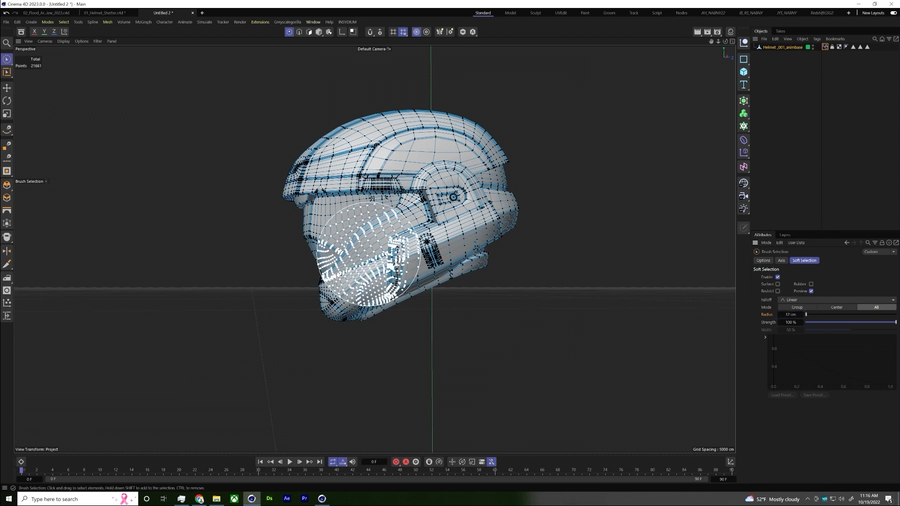
- Brush-select the points of the helmet's upper shell, move them upward and rotate them slightly for the new pose
{"action": "left_click_drag", "start_coordinate": [412, 225], "coordinate": [441, 220], "text": "alt"}
{"action": "left_click_drag", "start_coordinate": [284, 171], "coordinate": [506, 131]}
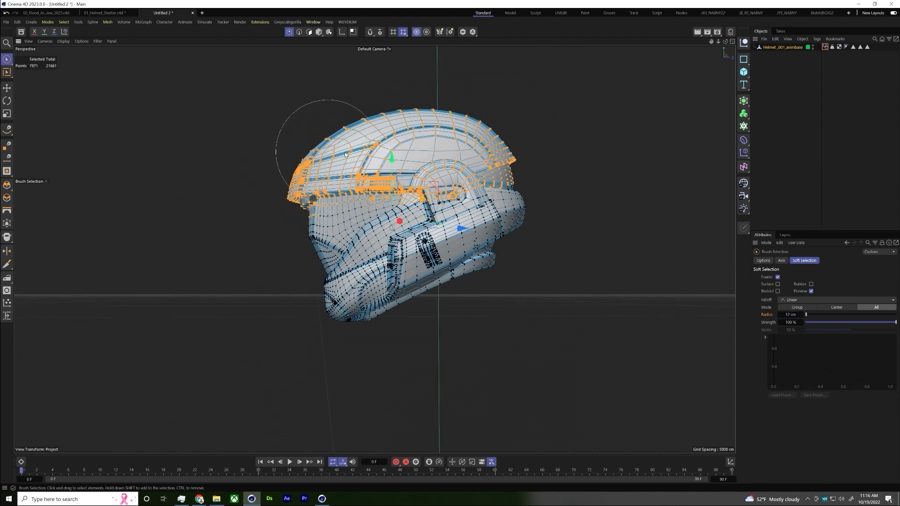
{"action": "key", "text": "e"}
{"action": "left_click_drag", "start_coordinate": [405, 106], "coordinate": [403, 91]}
{"action": "key", "text": "r"}
{"action": "left_click_drag", "start_coordinate": [441, 133], "coordinate": [448, 133]}
- Brush-select the points along the helmet's lower jaw and rim and pull them downward to stretch the pose
{"action": "key", "text": "9"}
{"action": "mouse_move", "coordinate": [474, 281]}
{"action": "left_mouse_down"}
{"action": "mouse_move", "coordinate": [486, 280]}
{"action": "mouse_move", "coordinate": [361, 331]}
{"action": "mouse_move", "coordinate": [507, 330]}
{"action": "left_mouse_up"}
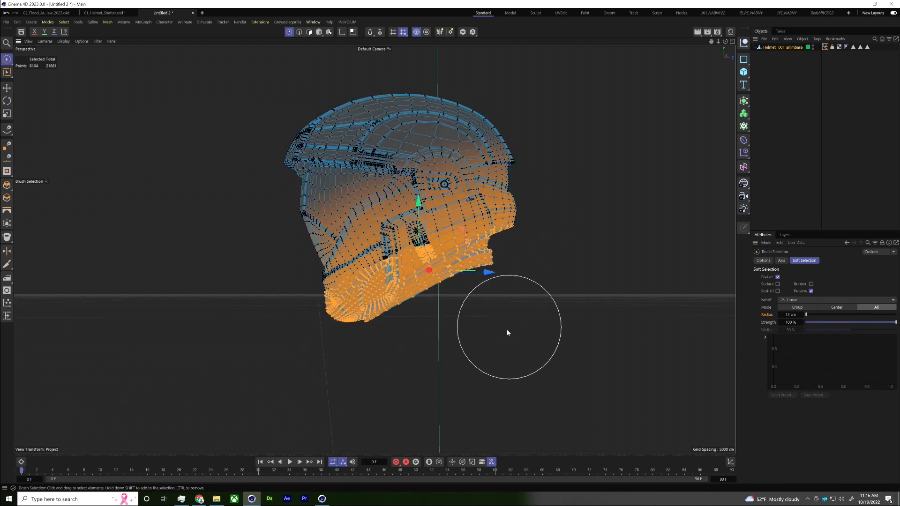
{"action": "key", "text": "e"}
{"action": "mouse_move", "coordinate": [418, 207]}
{"action": "left_mouse_down"}
{"action": "mouse_move", "coordinate": [453, 343]}
{"action": "mouse_move", "coordinate": [441, 320]}
{"action": "left_mouse_up"}
{"action": "key", "text": "r"}
{"action": "key", "text": "e"}
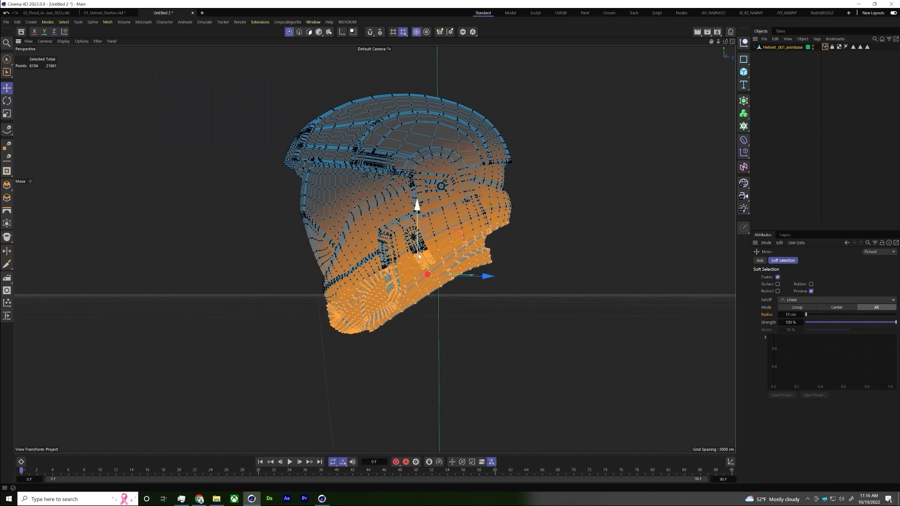
{"action": "left_click_drag", "start_coordinate": [416, 205], "coordinate": [417, 206]}
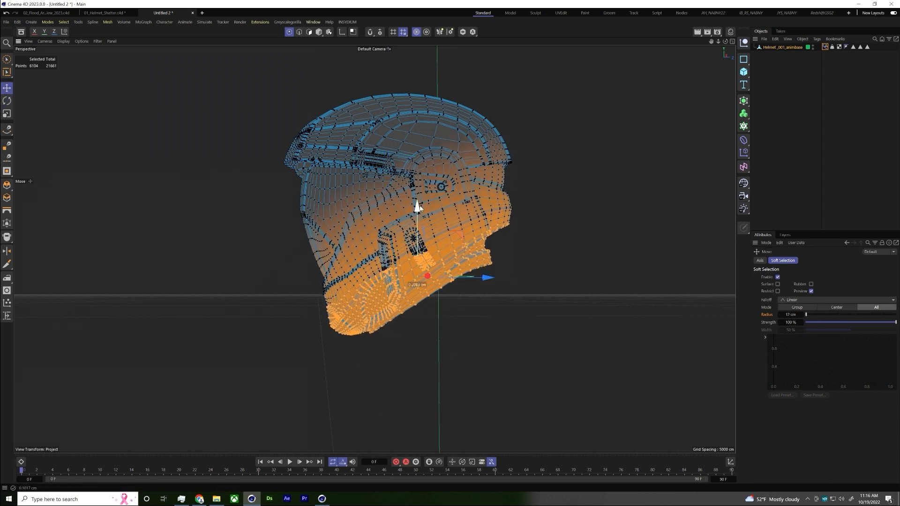
{"action": "key", "text": "Return"}
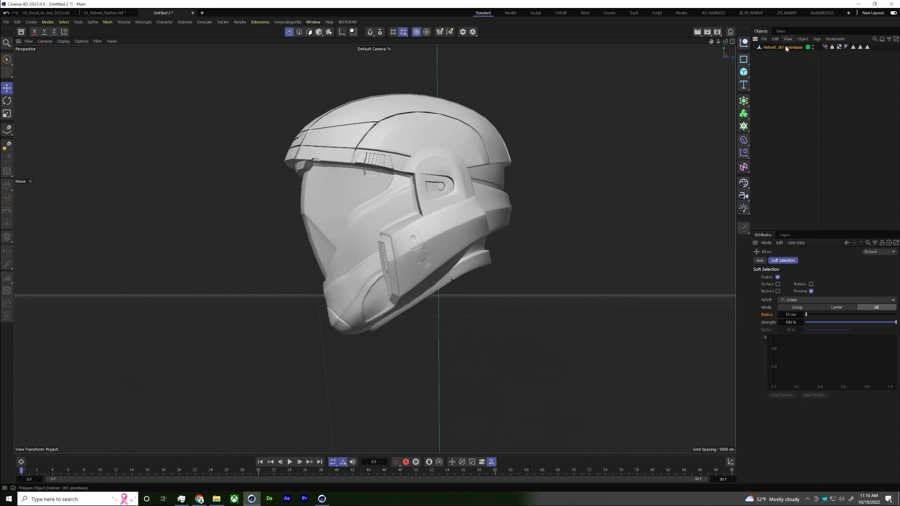
{"action": "key", "text": "Return"}
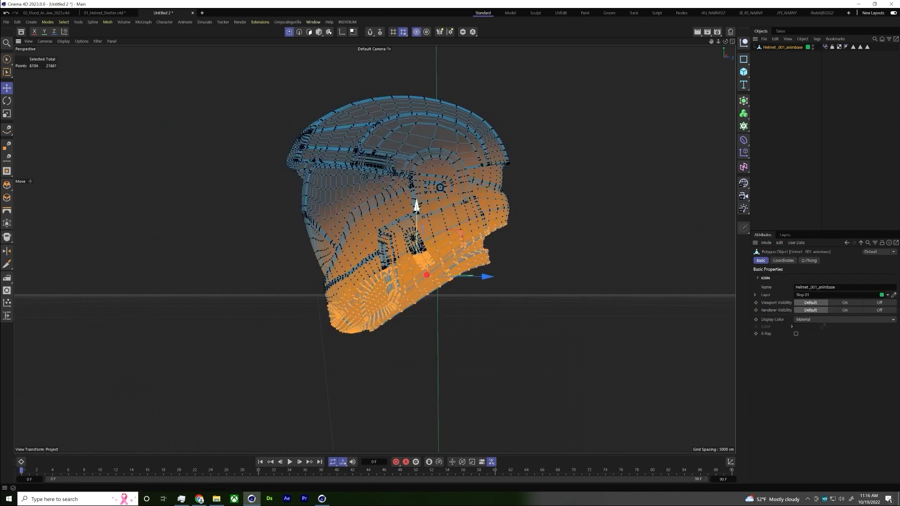
- Deselect the helmet points and switch its Pose Morph tag from Edit to Animate mode
{"action": "left_click", "coordinate": [825, 78]}
{"action": "left_click", "coordinate": [826, 47]}
{"action": "left_click", "coordinate": [772, 153]}
{"action": "left_click", "coordinate": [825, 47]}
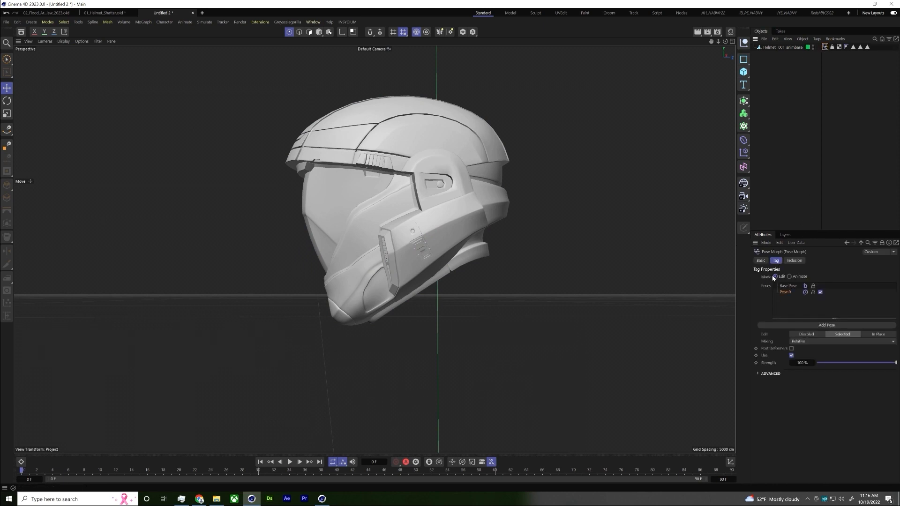
{"action": "left_click", "coordinate": [790, 277]}
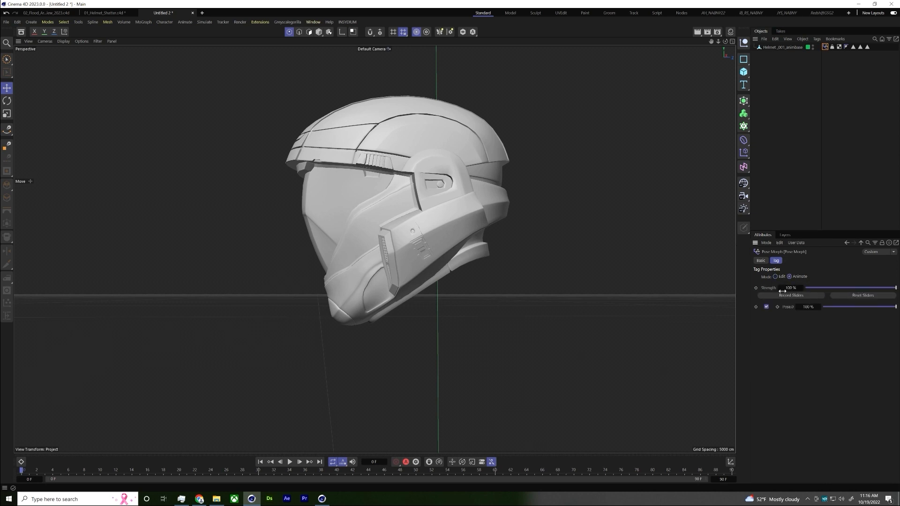
- Keyframe the Pose Morph Strength at 0% on frame 0 and about 98% on frame 12
{"action": "left_click_drag", "start_coordinate": [874, 288], "coordinate": [894, 289]}
{"action": "left_click_drag", "start_coordinate": [815, 287], "coordinate": [749, 300]}
{"action": "left_click", "coordinate": [757, 288]}
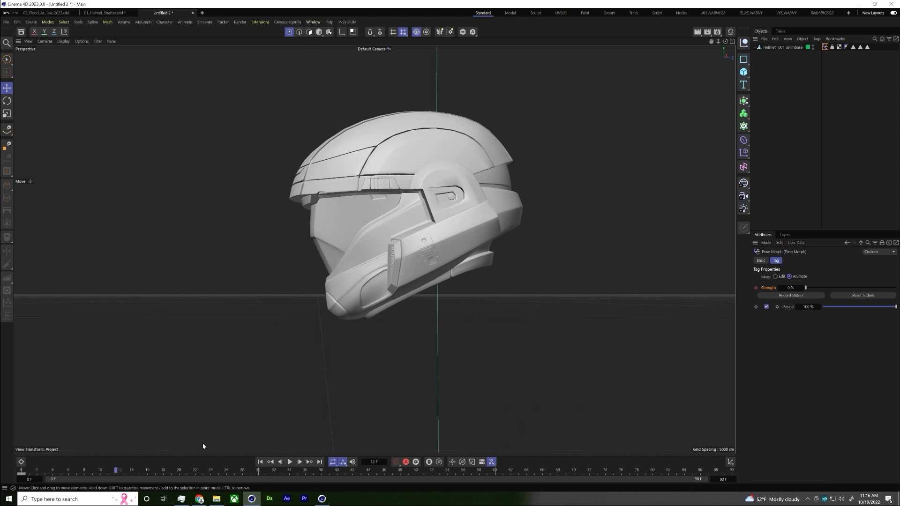
{"action": "left_click_drag", "start_coordinate": [827, 288], "coordinate": [893, 288]}
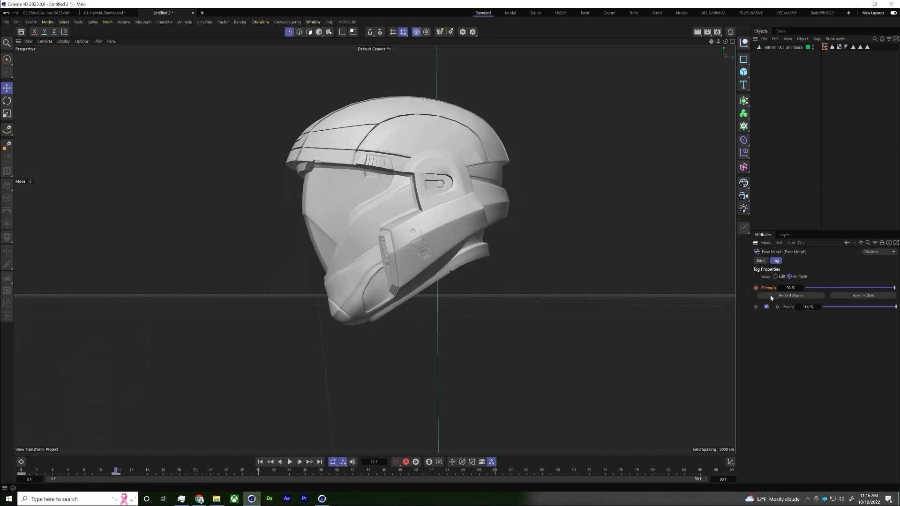
- Add intermediate Pose Morph Strength keys at frame 9 and at frame 10, with 75% on frame 10
{"action": "left_click", "coordinate": [93, 470]}
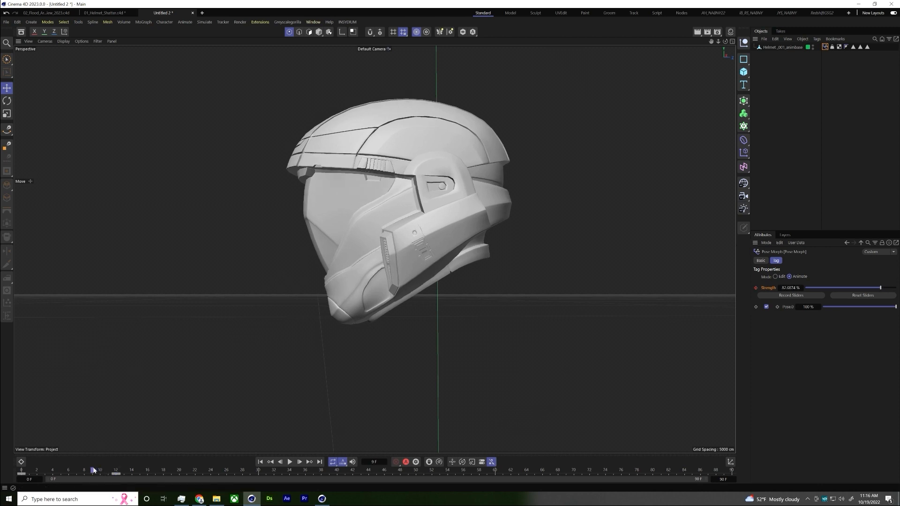
{"action": "left_click_drag", "start_coordinate": [863, 288], "coordinate": [873, 288]}
{"action": "left_click", "coordinate": [755, 288]}
{"action": "left_click", "coordinate": [103, 473]}
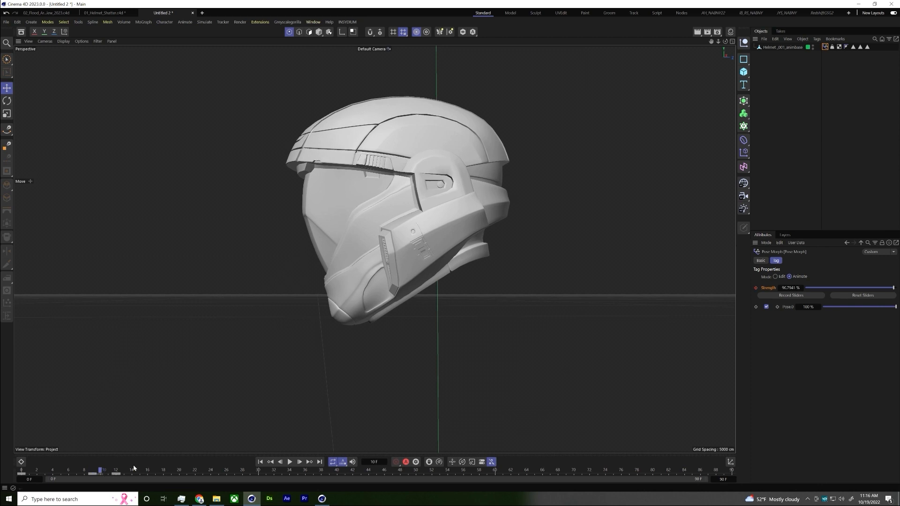
{"action": "left_click_drag", "start_coordinate": [887, 286], "coordinate": [874, 287]}
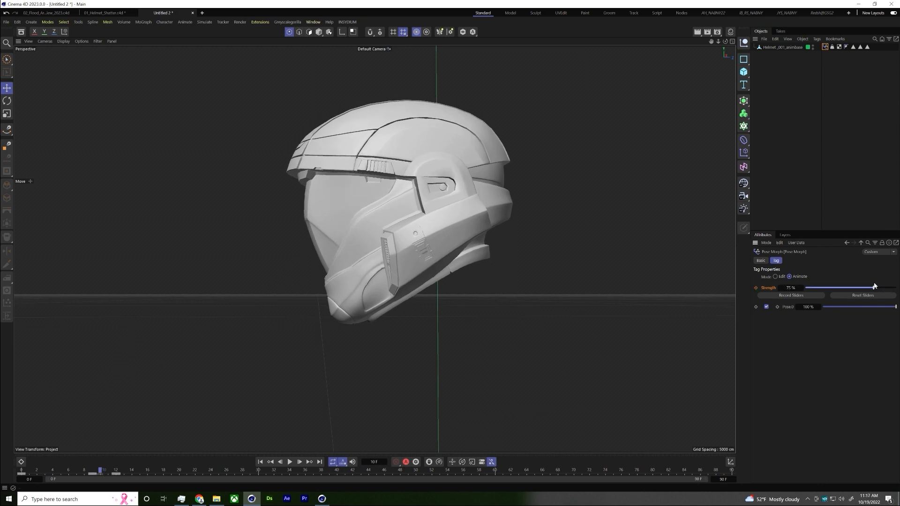
{"action": "left_click", "coordinate": [755, 288]}
- Add earlier Pose Morph Strength keys at frame 7 and frame 5, with 80% on frame 7
{"action": "left_click", "coordinate": [77, 472]}
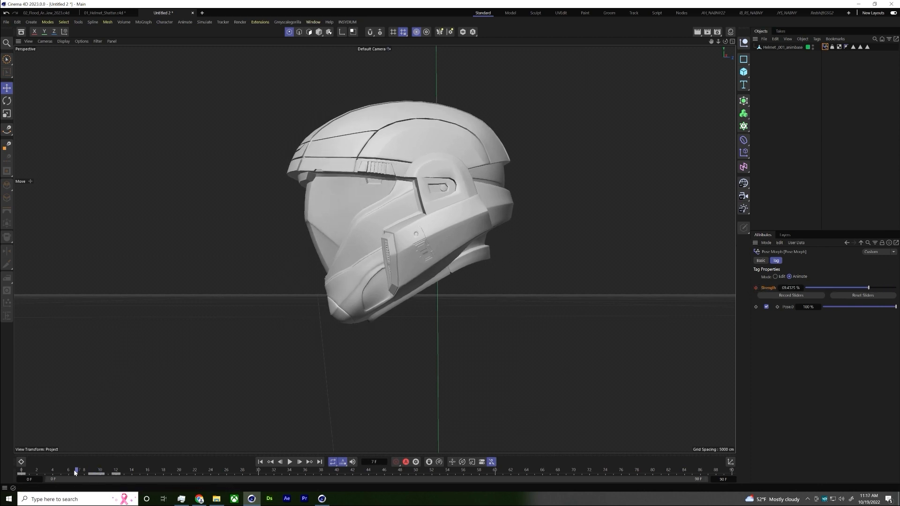
{"action": "left_click_drag", "start_coordinate": [870, 288], "coordinate": [880, 288]}
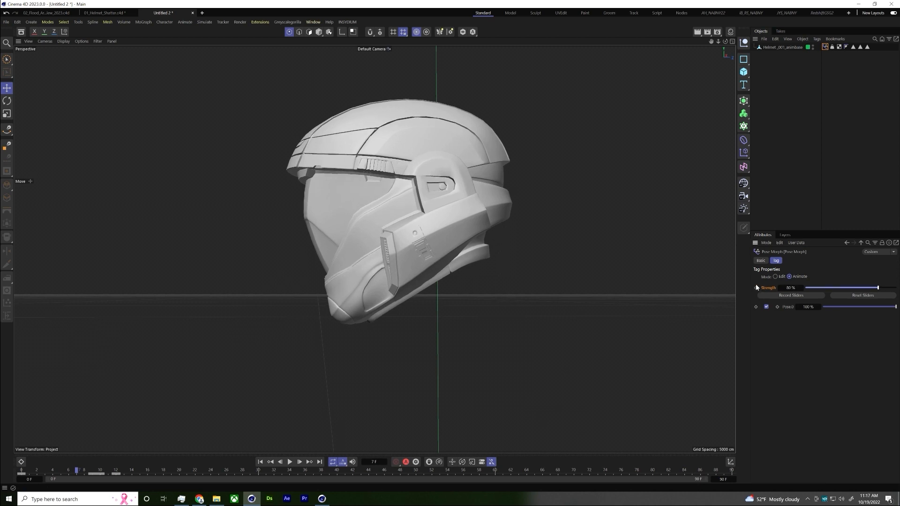
{"action": "left_click_drag", "start_coordinate": [72, 475], "coordinate": [61, 473]}
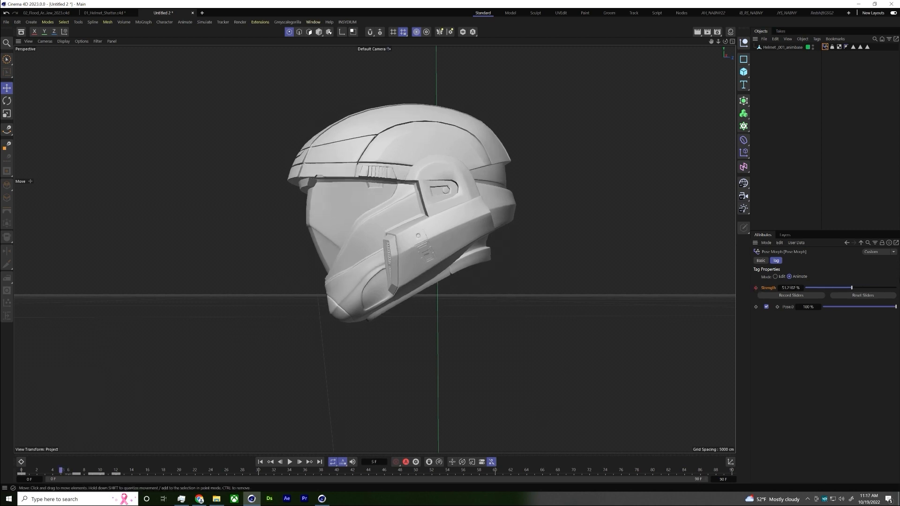
{"action": "left_click_drag", "start_coordinate": [851, 288], "coordinate": [858, 288]}
{"action": "left_click", "coordinate": [756, 288]}
- Play back the helmet deformation and shift the 75% Strength key to frame 11
{"action": "left_click", "coordinate": [290, 462]}
{"action": "left_click", "coordinate": [290, 462]}
{"action": "left_click", "coordinate": [108, 474]}
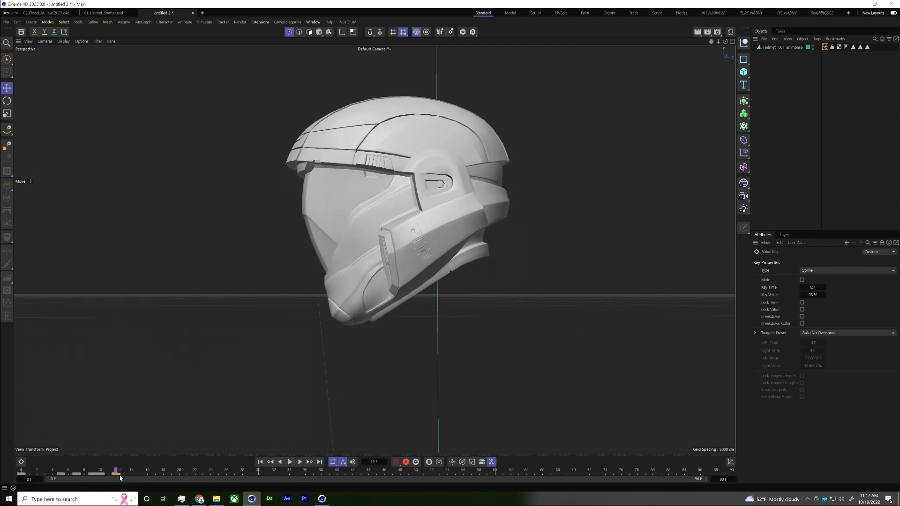
{"action": "left_click", "coordinate": [290, 462]}
{"action": "left_click_drag", "start_coordinate": [298, 442], "coordinate": [217, 214], "text": "alt"}
{"action": "right_click_drag", "start_coordinate": [463, 154], "coordinate": [480, 231], "text": "alt"}
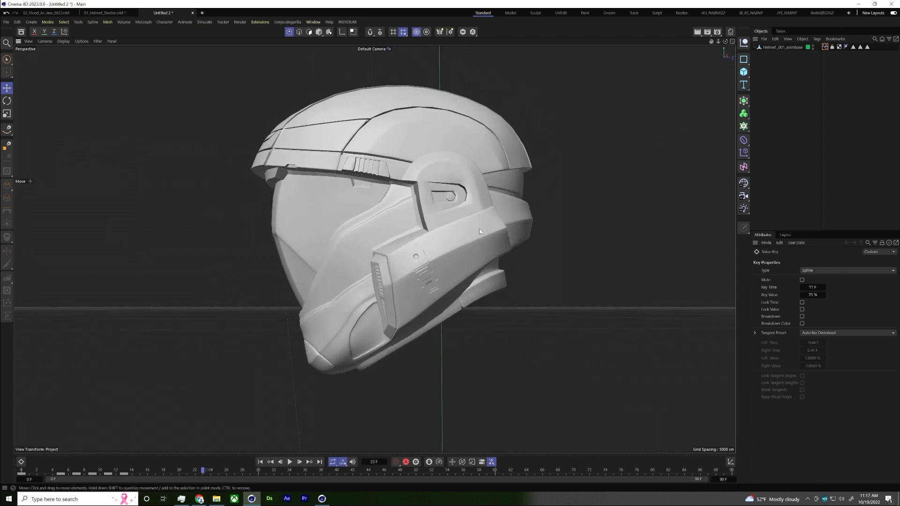
- Switch the helmet to polygon editing and select the whole visor with Fill Selection
{"action": "left_click", "coordinate": [402, 233]}
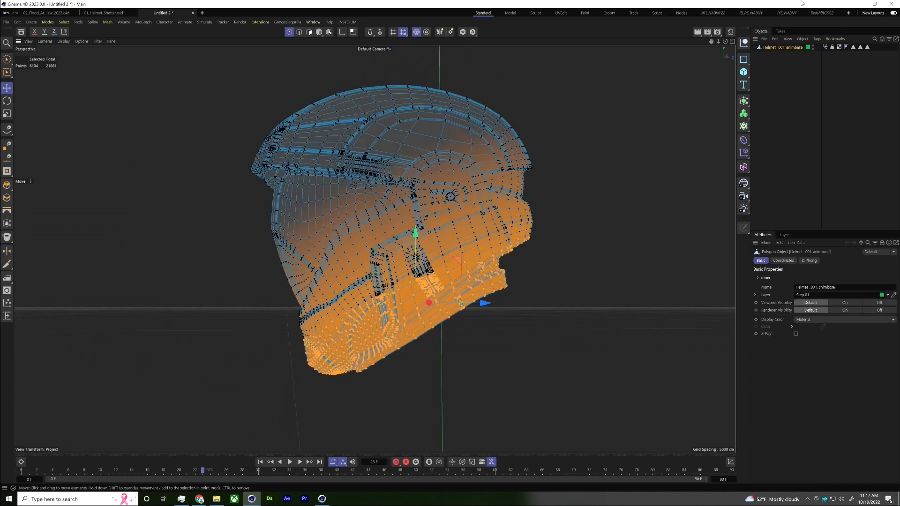
{"action": "left_click", "coordinate": [783, 47]}
{"action": "left_click", "coordinate": [309, 31]}
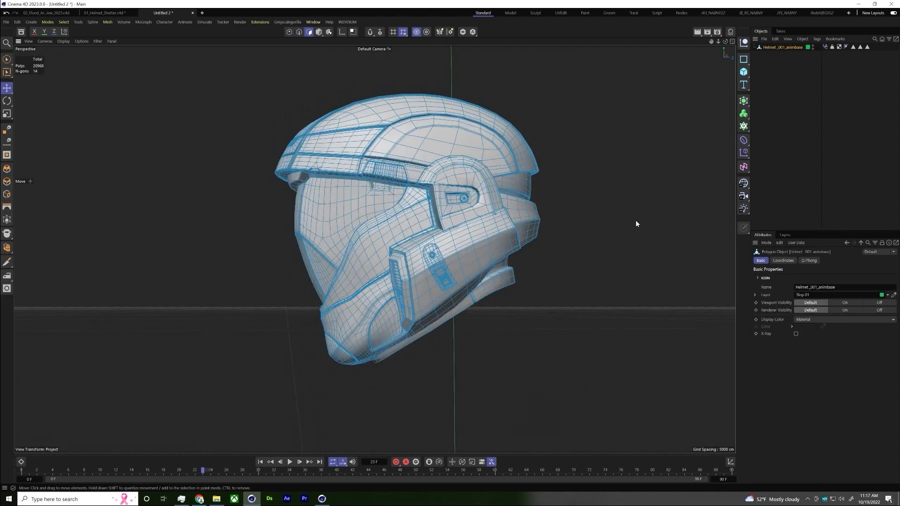
{"action": "key", "text": "u"}
{"action": "key", "text": "f"}
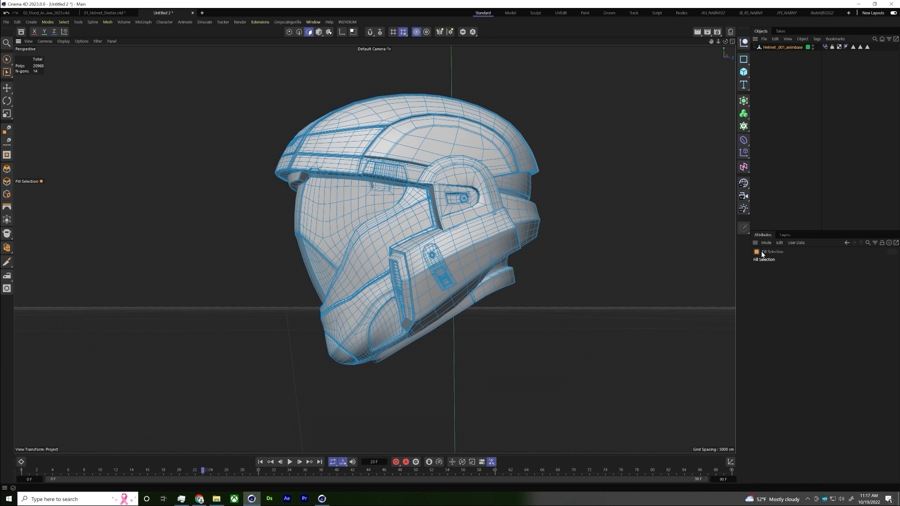
{"action": "left_click", "coordinate": [323, 244]}
{"action": "left_click_drag", "start_coordinate": [323, 244], "coordinate": [239, 221], "text": "alt"}
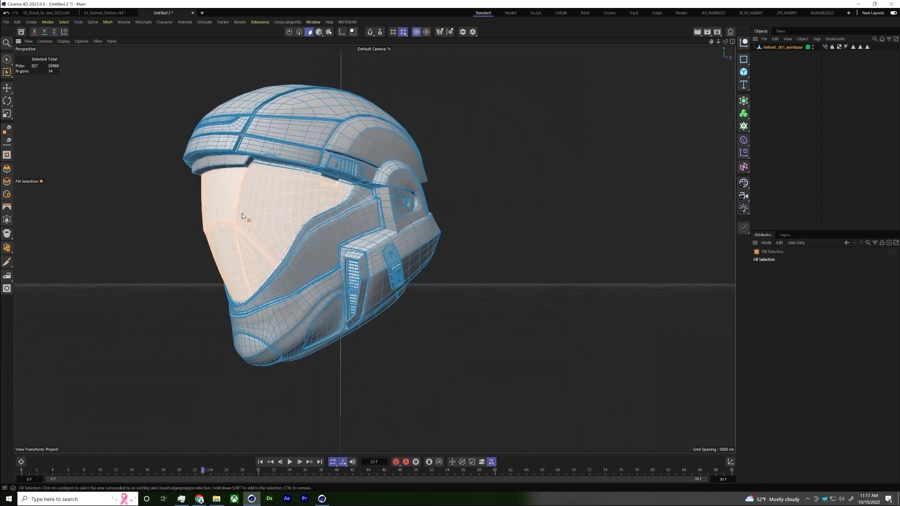
- Split the selected visor polygons into a separate object
{"action": "key", "text": "u"}
{"action": "key", "text": "p"}
{"action": "right_click", "coordinate": [294, 213]}
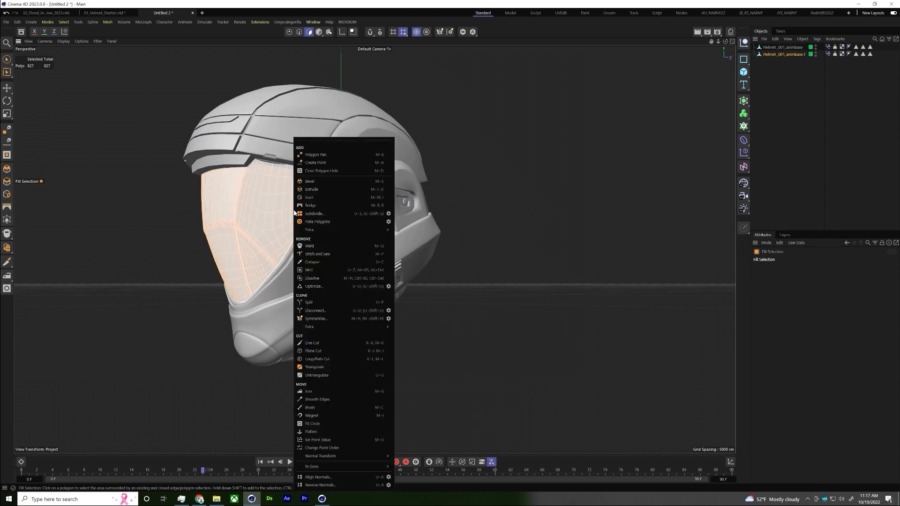
{"action": "left_click_drag", "start_coordinate": [571, 289], "coordinate": [448, 283], "text": "alt"}
{"action": "key", "text": "e"}
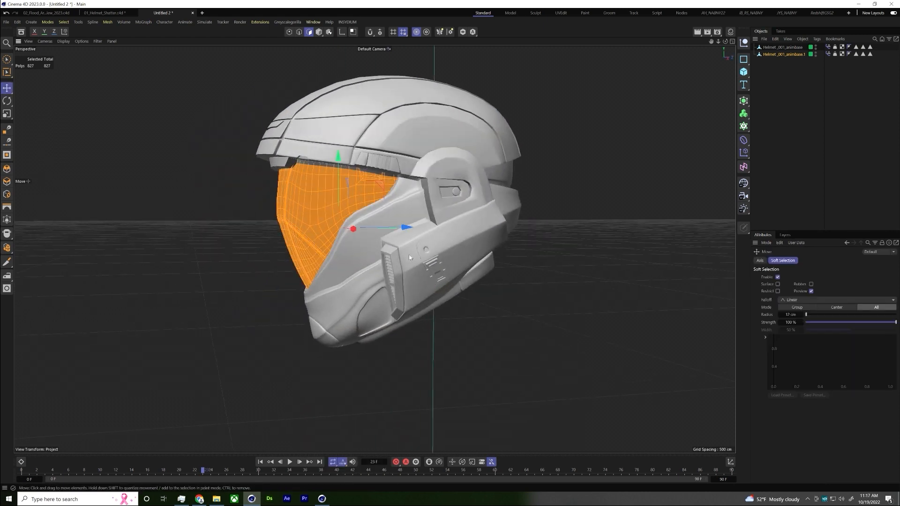
- Rename the split-off object as Visor
{"action": "left_click", "coordinate": [822, 69]}
{"action": "left_click", "coordinate": [787, 47]}
{"action": "double_click", "coordinate": [814, 54]}
{"action": "type", "text": "Visor"}
{"action": "key", "text": "Return"}
- Rename the original helmet object as Helmet CAGE OBJET and clear the selection
{"action": "left_click", "coordinate": [778, 47]}
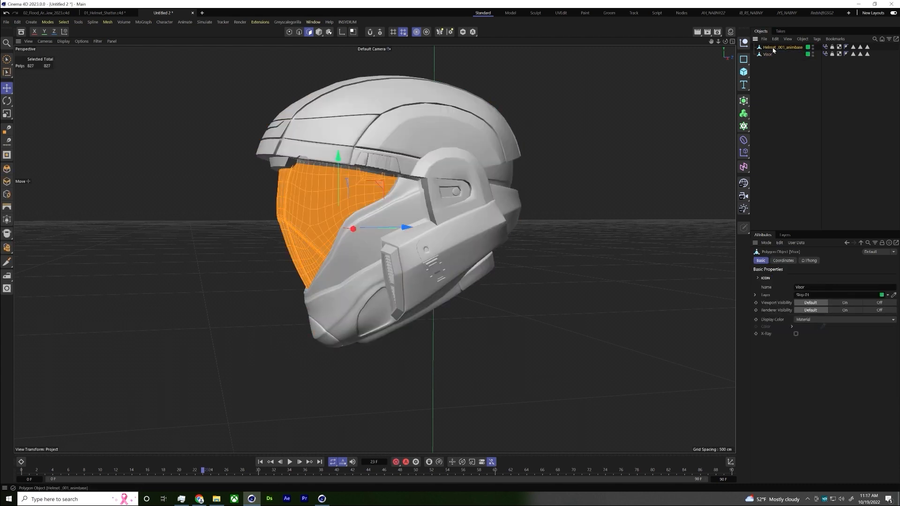
{"action": "double_click", "coordinate": [778, 47]}
{"action": "type", "text": "Helmet CAGE OBJ"}
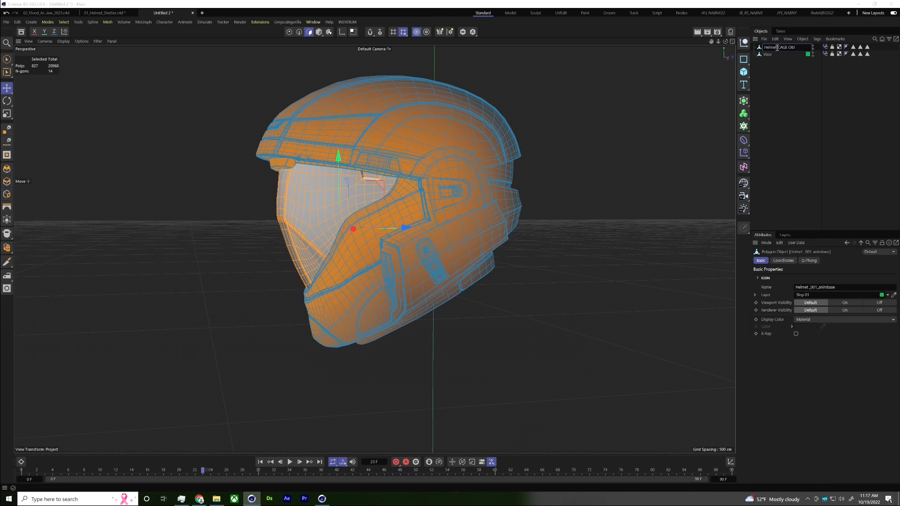
{"action": "type", "text": "ET"}
{"action": "key", "text": "Return"}
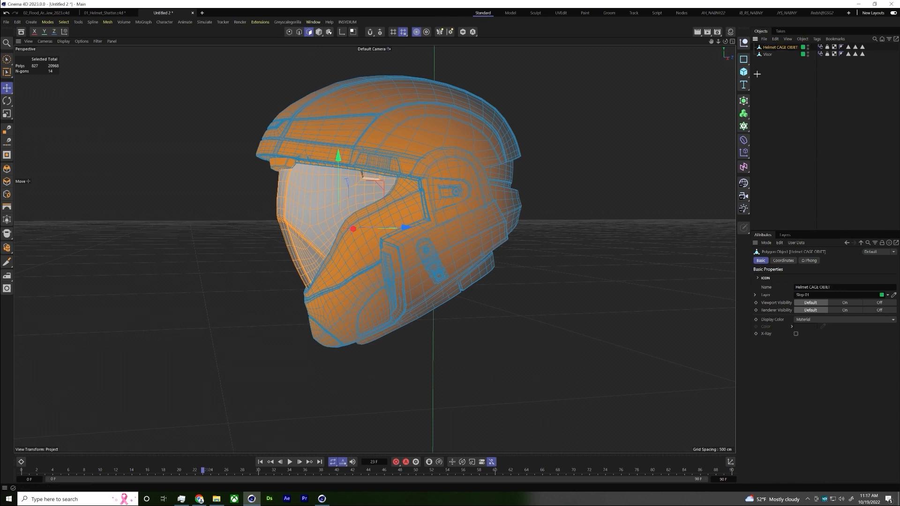
{"action": "left_click", "coordinate": [783, 75]}
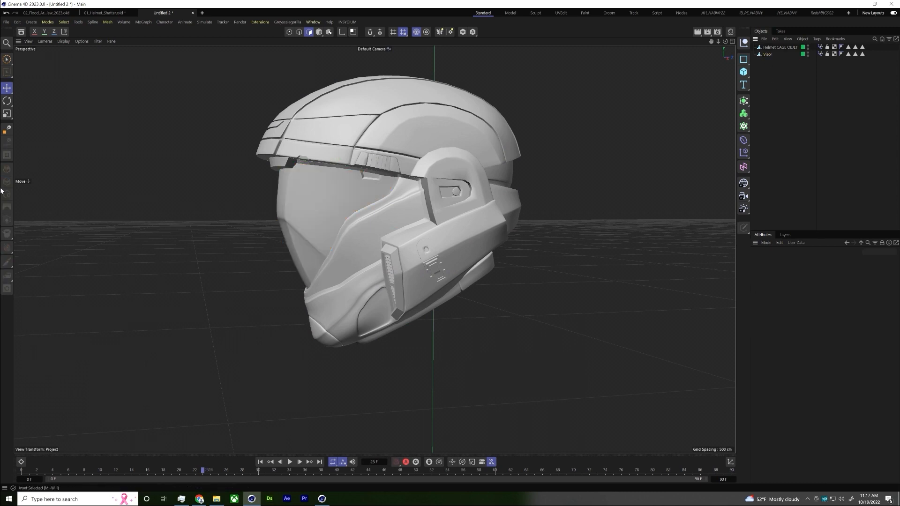
- Go to frame 2, add a Voronoi Fracture object and make the Visor its child
{"action": "left_click_drag", "start_coordinate": [105, 470], "coordinate": [37, 470]}
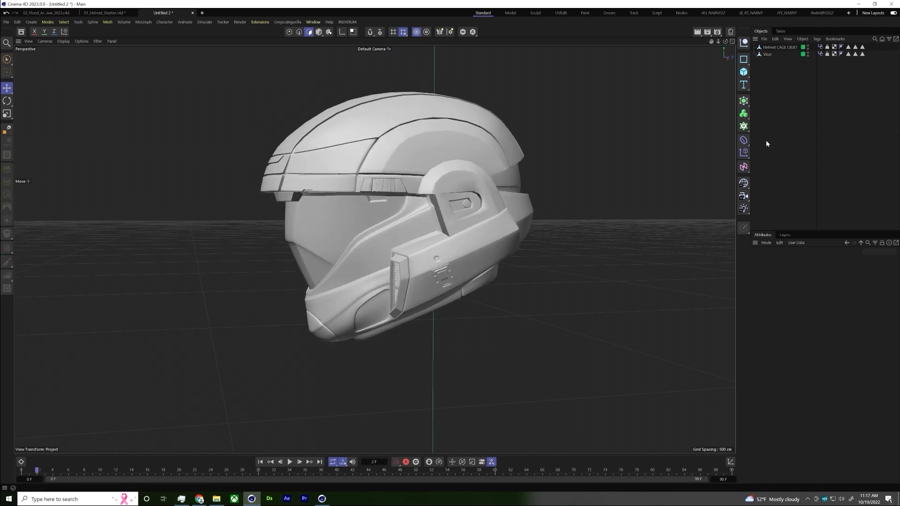
{"action": "key", "text": "shift+c"}
{"action": "type", "text": "vo"}
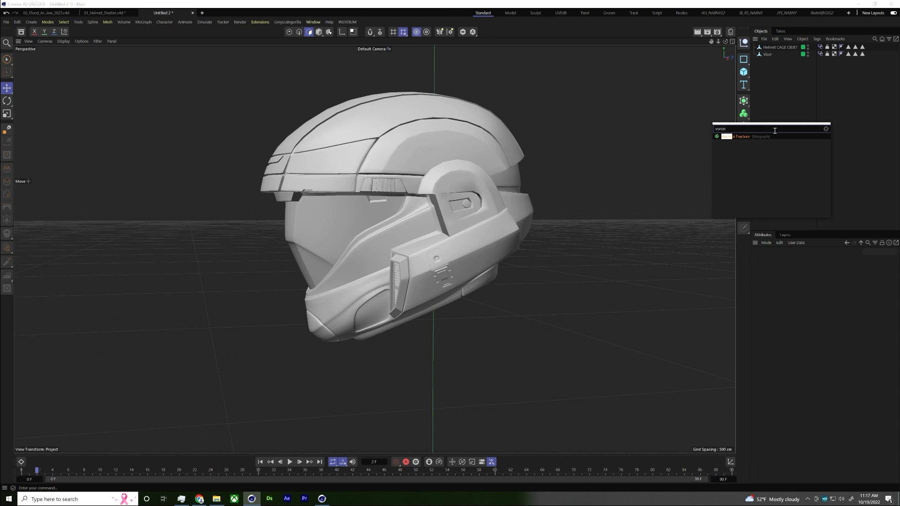
{"action": "type", "text": "ron"}
{"action": "key", "text": "Return"}
{"action": "left_click_drag", "start_coordinate": [776, 60], "coordinate": [769, 58]}
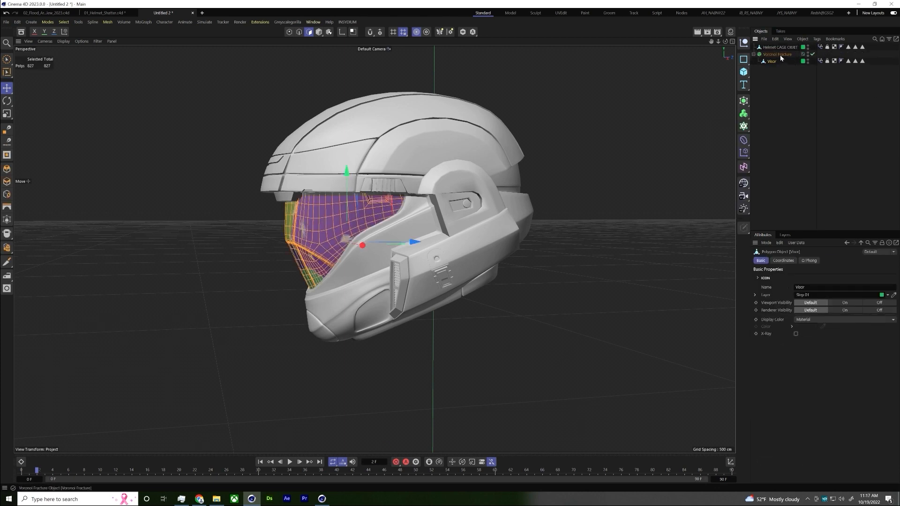
- Hide Helmet CAGE OBJET in the viewport to isolate the fractured visor
{"action": "left_click_drag", "start_coordinate": [226, 315], "coordinate": [146, 307], "text": "alt"}
{"action": "left_click", "coordinate": [807, 47]}
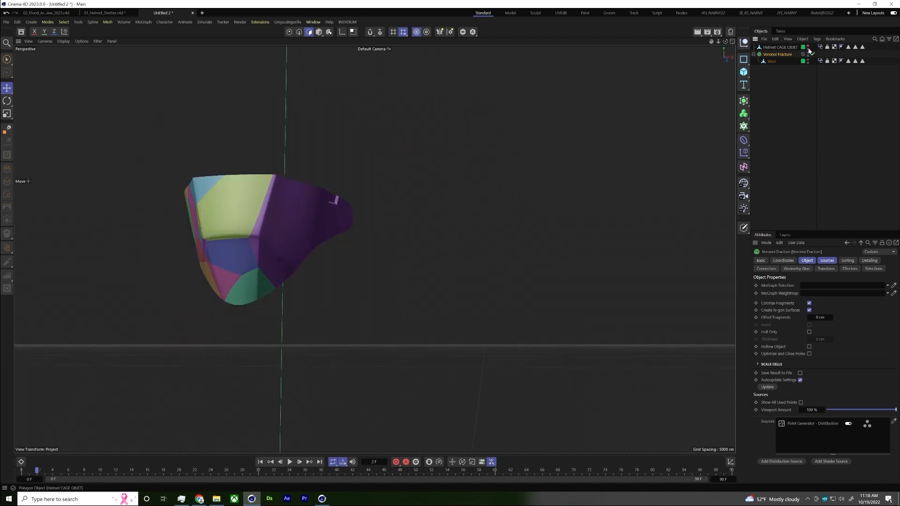
{"action": "left_click_drag", "start_coordinate": [165, 381], "coordinate": [328, 230], "text": "alt"}
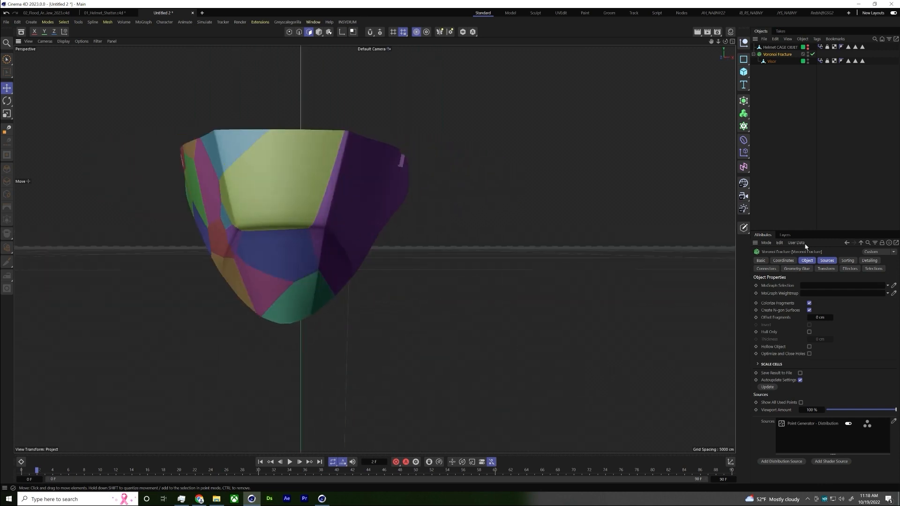
- Delete the default Point Generator - Distribution source from the Voronoi Fracture
{"action": "left_click", "coordinate": [827, 261]}
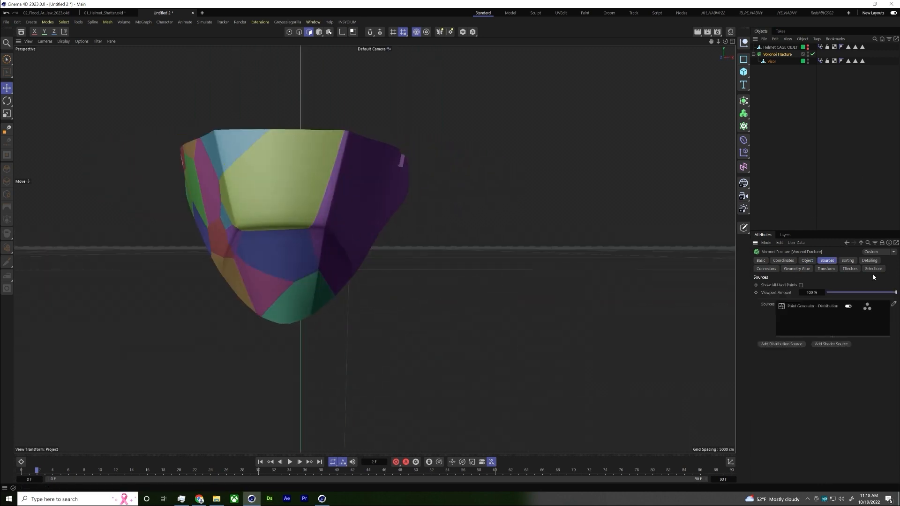
{"action": "left_click", "coordinate": [813, 307]}
{"action": "key", "text": "Delete"}
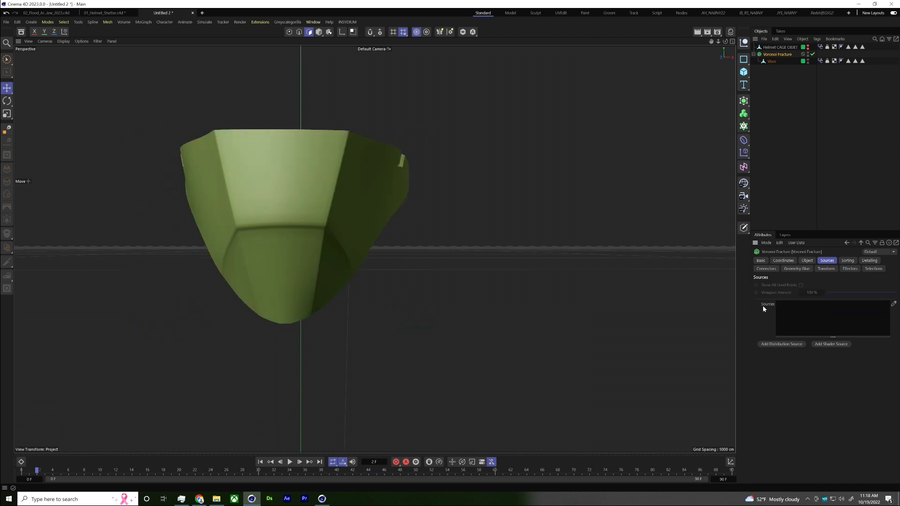
- Add a Disc primitive to the scene
{"action": "scroll", "coordinate": [396, 177], "scroll_direction": "down", "scroll_amount": 5}
{"action": "left_click_drag", "start_coordinate": [380, 203], "coordinate": [394, 156], "text": "alt"}
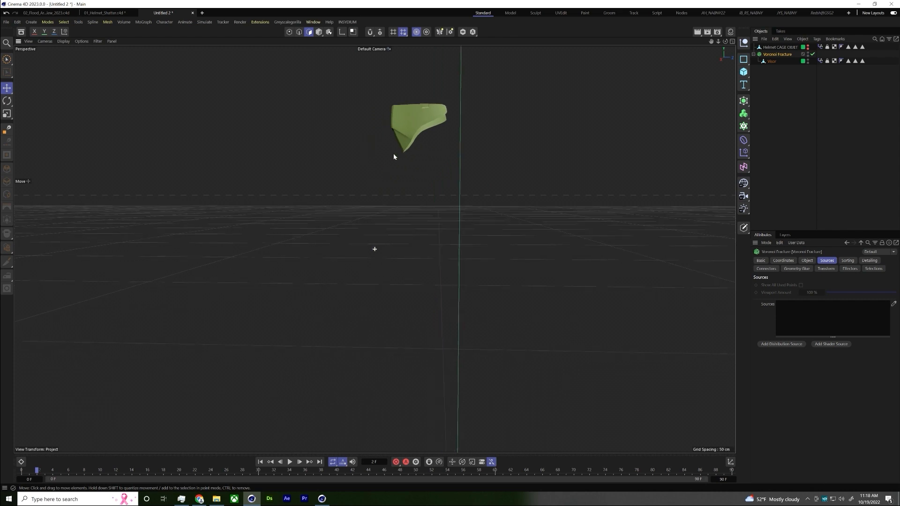
{"action": "left_click", "coordinate": [744, 72]}
{"action": "left_click", "coordinate": [811, 100]}
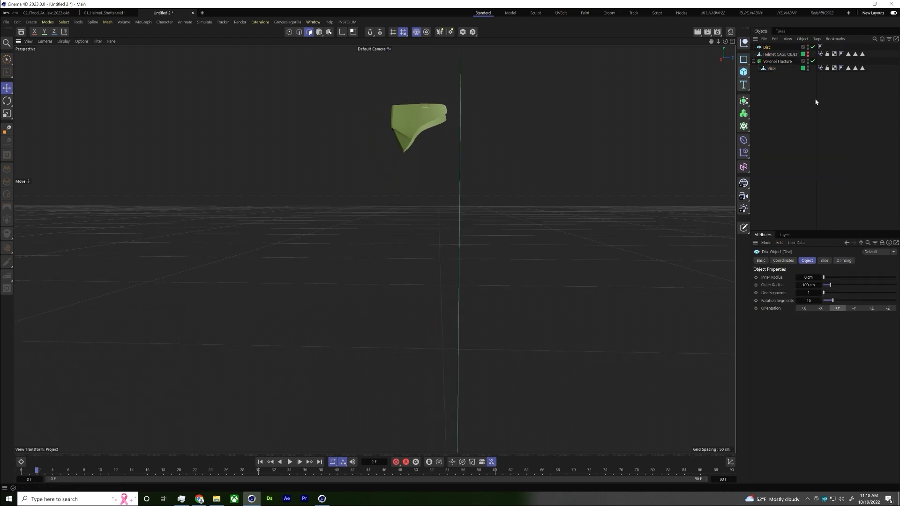
{"action": "scroll", "coordinate": [171, 364], "scroll_direction": "down", "scroll_amount": 3}
{"action": "left_click_drag", "start_coordinate": [171, 364], "coordinate": [622, 261], "text": "alt"}
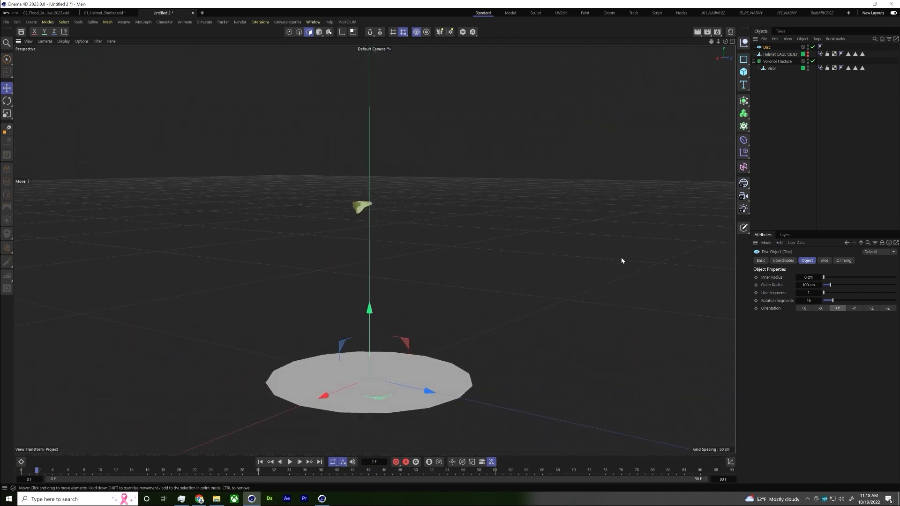
- Orient the disc to +Z, move it up in front of the visor and scale it down
{"action": "left_click", "coordinate": [870, 308]}
{"action": "left_click_drag", "start_coordinate": [370, 310], "coordinate": [344, 156]}
{"action": "left_click_drag", "start_coordinate": [428, 236], "coordinate": [239, 251]}
{"action": "key", "text": "t"}
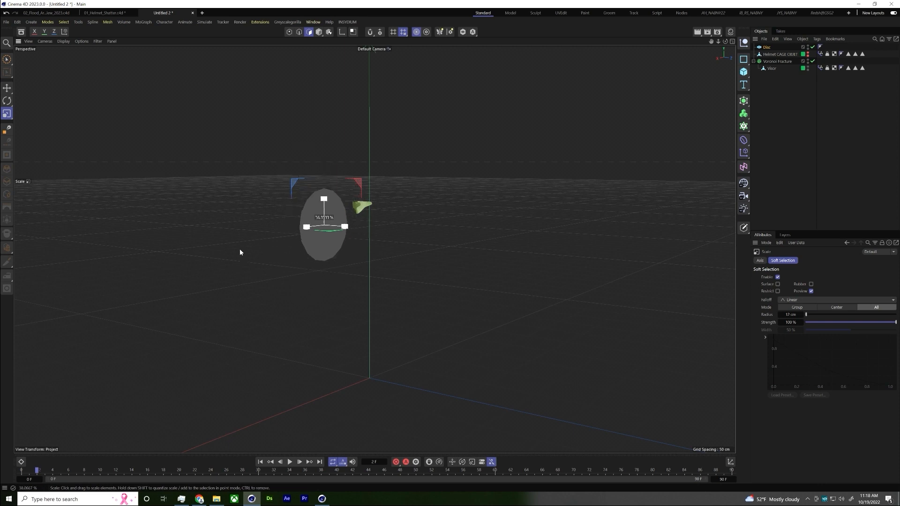
{"action": "key", "text": "e"}
- Switch the viewport to shading with lines to show the wireframe of the disc and visor
{"action": "scroll", "coordinate": [326, 198], "scroll_direction": "up", "scroll_amount": 10}
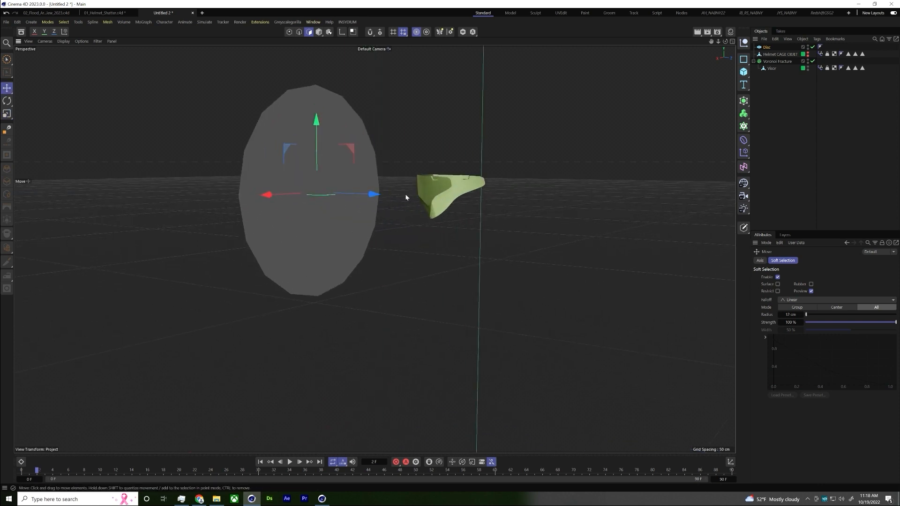
{"action": "key", "text": "n"}
{"action": "key", "text": "b"}
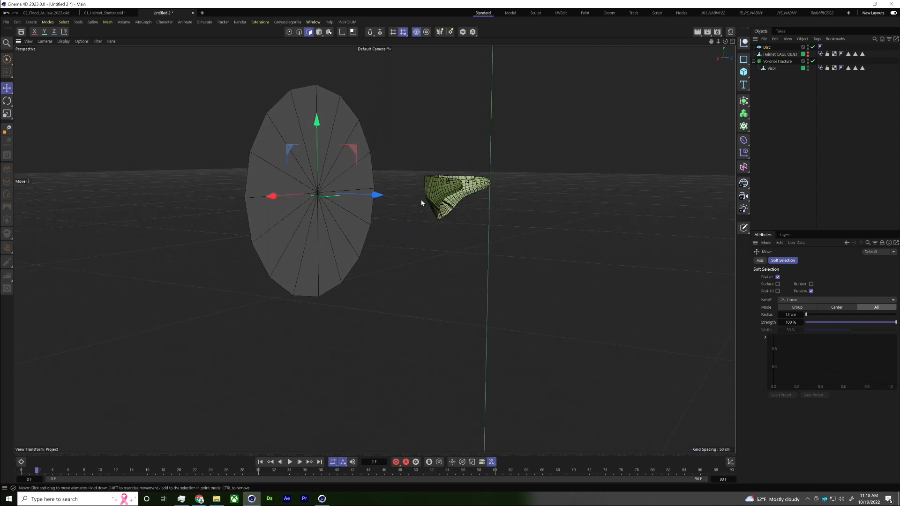
- Assign the disc as the fracture source of the Voronoi Fracture
{"action": "scroll", "coordinate": [431, 192], "scroll_direction": "up", "scroll_amount": 3}
{"action": "left_click_drag", "start_coordinate": [446, 187], "coordinate": [358, 211], "text": "alt"}
{"action": "right_click", "coordinate": [358, 211]}
{"action": "key", "text": "Escape"}
{"action": "key", "text": "n"}
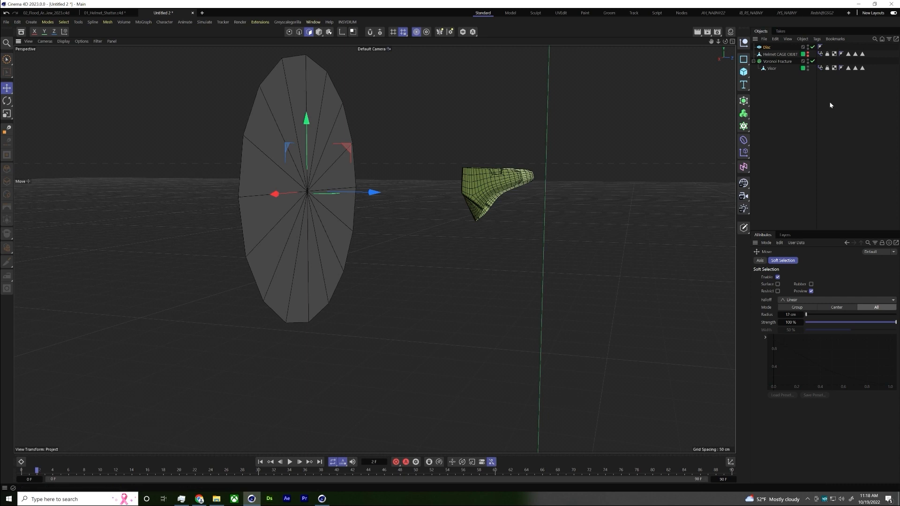
{"action": "left_click", "coordinate": [778, 61]}
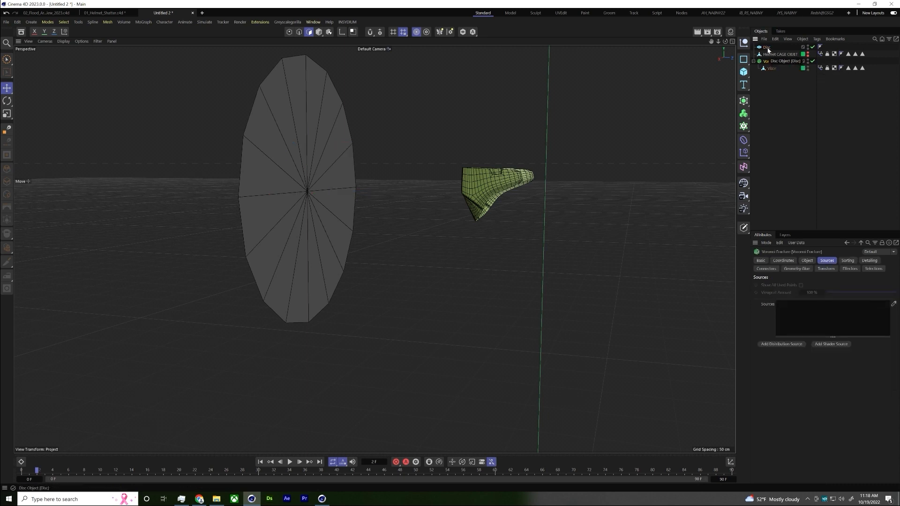
{"action": "left_click_drag", "start_coordinate": [837, 325], "coordinate": [837, 324]}
{"action": "scroll", "coordinate": [409, 204], "scroll_direction": "up", "scroll_amount": 5}
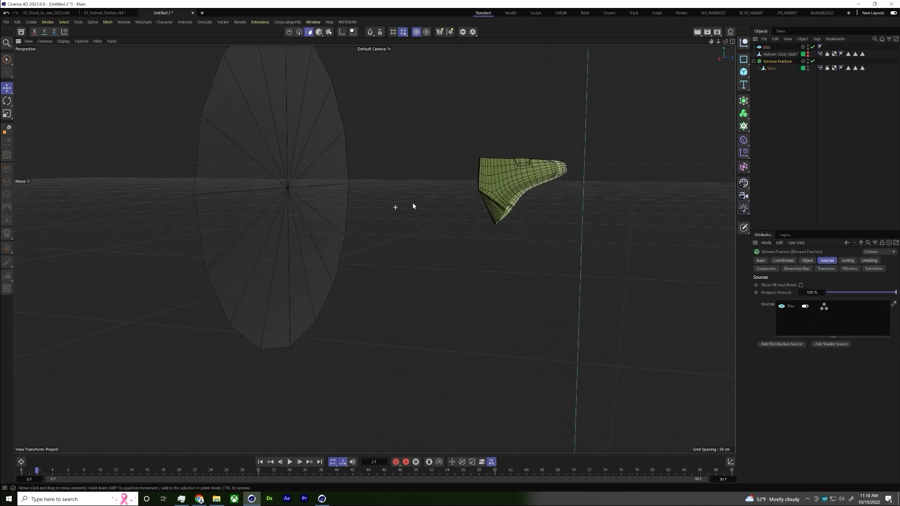
- Scale the disc down to an outer radius of about 9.2 cm
{"action": "left_click", "coordinate": [778, 48]}
{"action": "key", "text": "t"}
{"action": "left_click_drag", "start_coordinate": [593, 315], "coordinate": [302, 269]}
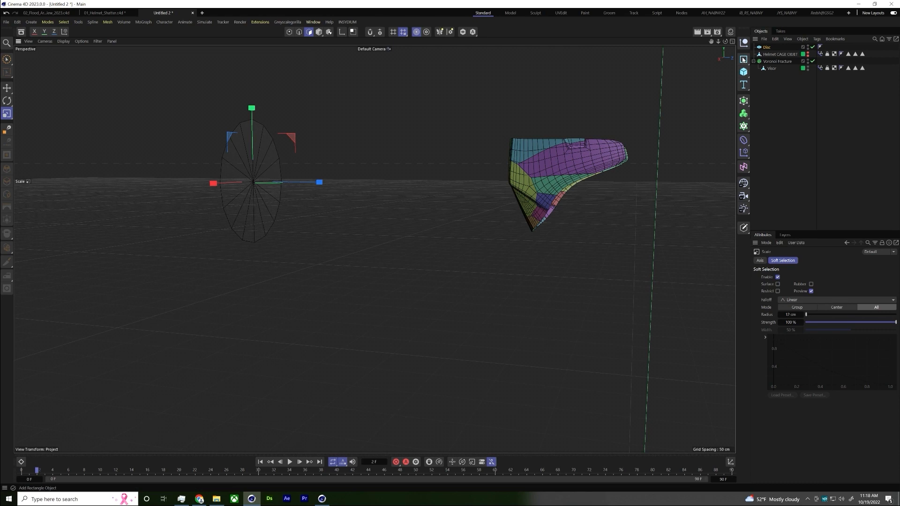
- Set the disc's disc segments and rotation segments to 32 each and move it closer to the visor
{"action": "left_click", "coordinate": [767, 48]}
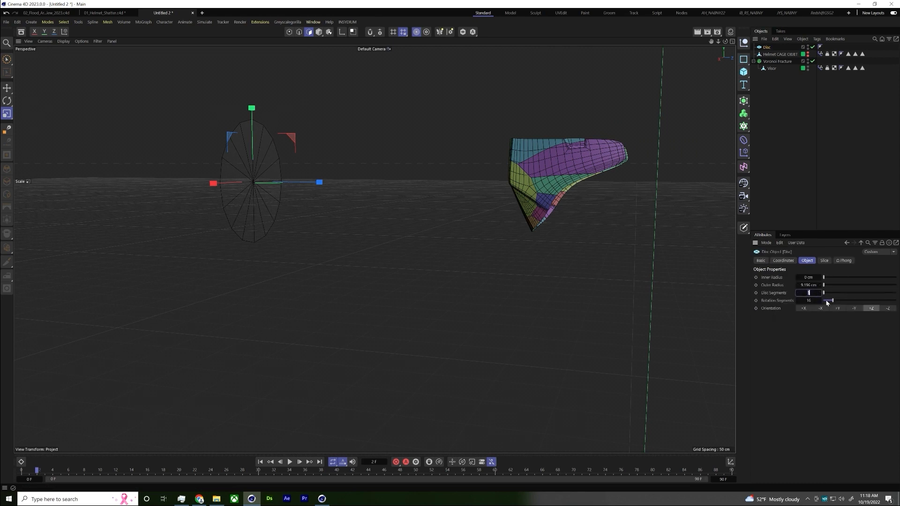
{"action": "key", "text": "Return"}
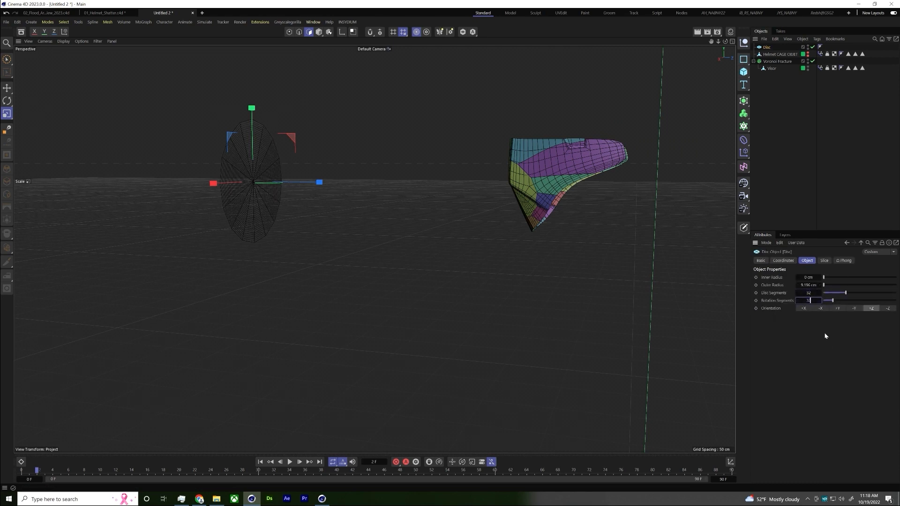
{"action": "scroll", "coordinate": [305, 169], "scroll_direction": "up", "scroll_amount": 3}
{"action": "key", "text": "e"}
{"action": "left_click_drag", "start_coordinate": [300, 191], "coordinate": [471, 187]}
{"action": "scroll", "coordinate": [550, 187], "scroll_direction": "up", "scroll_amount": 2}
- Add a Displacer deformer and make it a child of the disc
{"action": "key", "text": "shift+c"}
{"action": "type", "text": "displacer"}
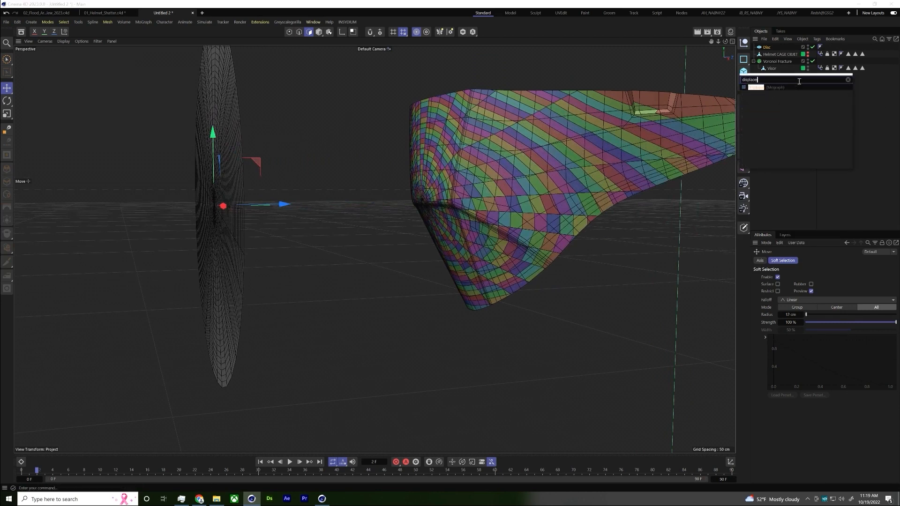
{"action": "key", "text": "Return"}
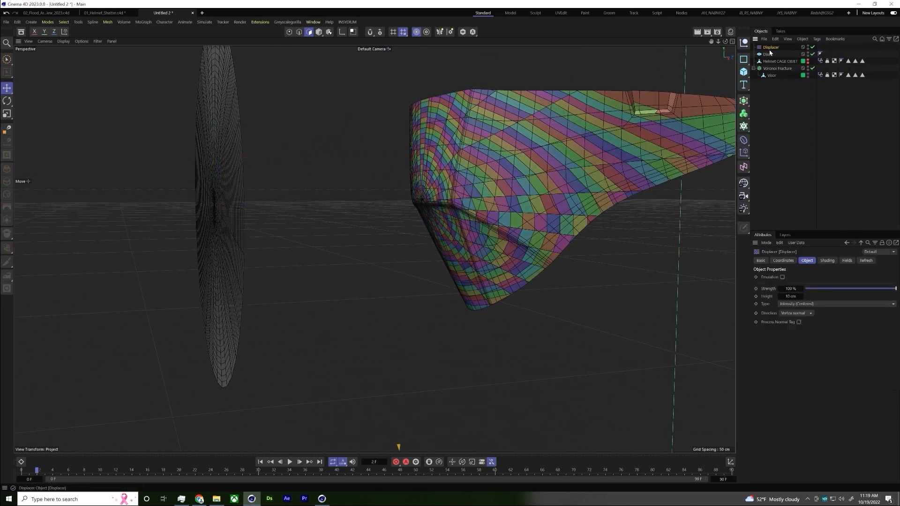
{"action": "left_click_drag", "start_coordinate": [768, 55], "coordinate": [769, 58]}
- Load a Noise shader into the Displacer's shading
{"action": "left_click", "coordinate": [826, 261]}
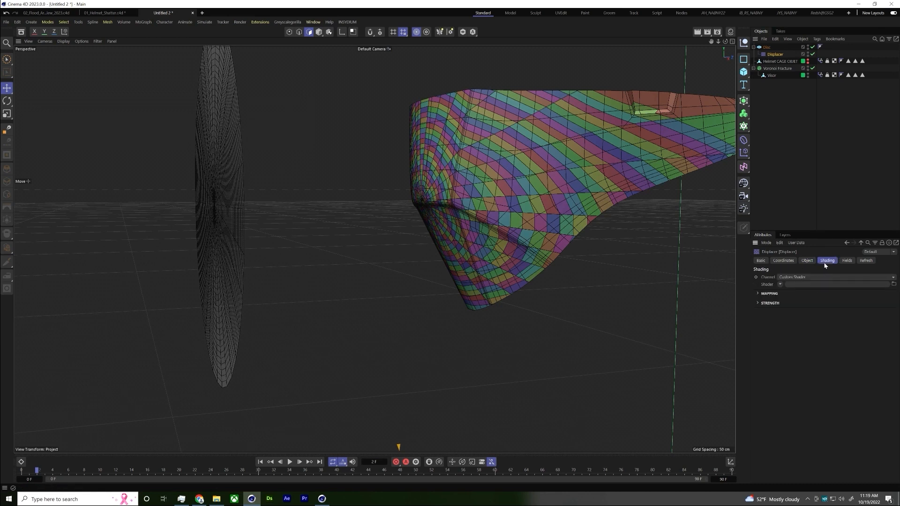
{"action": "left_click", "coordinate": [781, 284]}
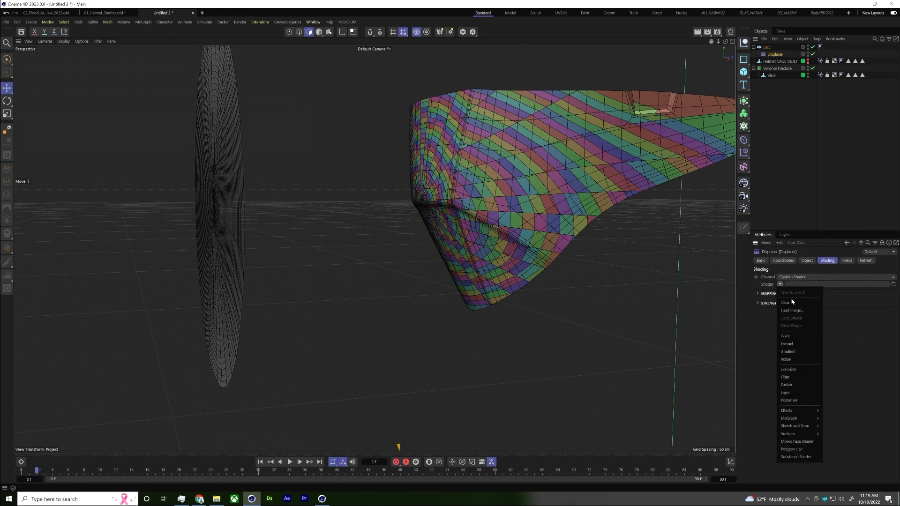
{"action": "left_click", "coordinate": [798, 361]}
{"action": "left_click_drag", "start_coordinate": [423, 176], "coordinate": [449, 173], "text": "alt"}
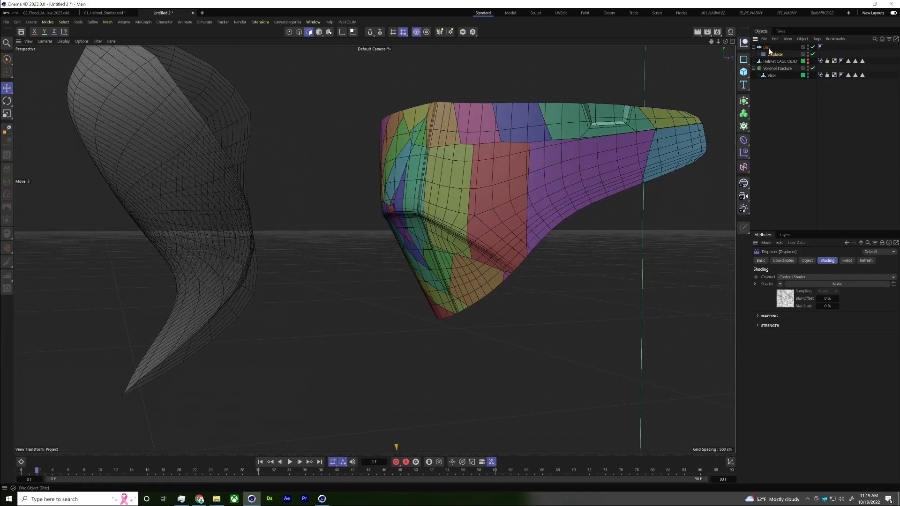
- Set the Displacer's direction to Planar with its orientation along -Y
{"action": "left_click", "coordinate": [806, 260]}
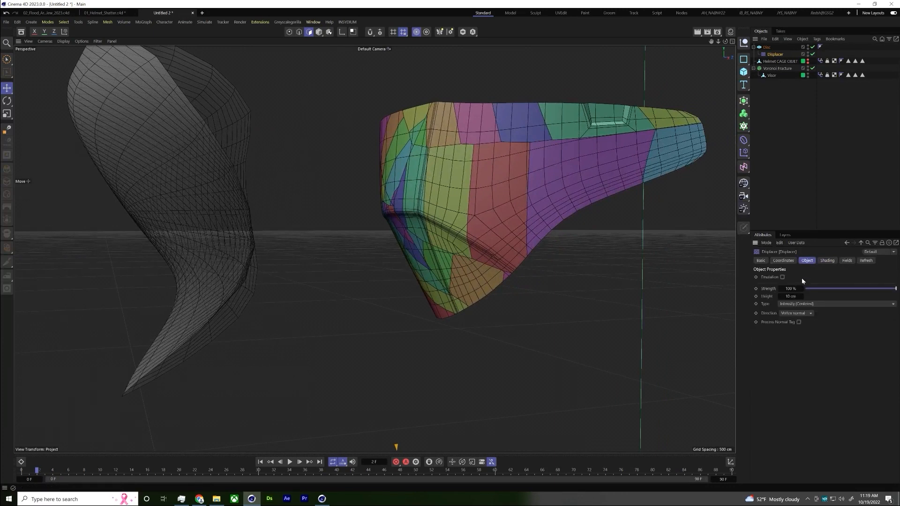
{"action": "left_click", "coordinate": [805, 315]}
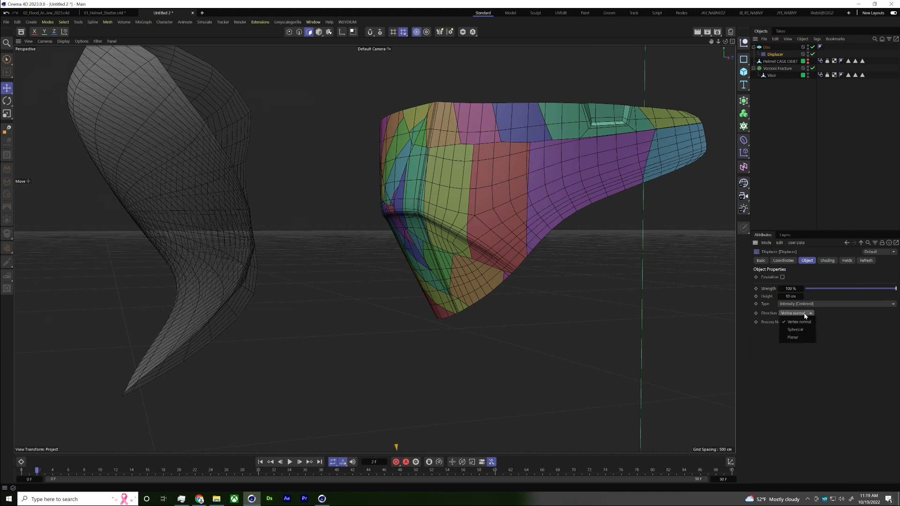
{"action": "left_click", "coordinate": [793, 338]}
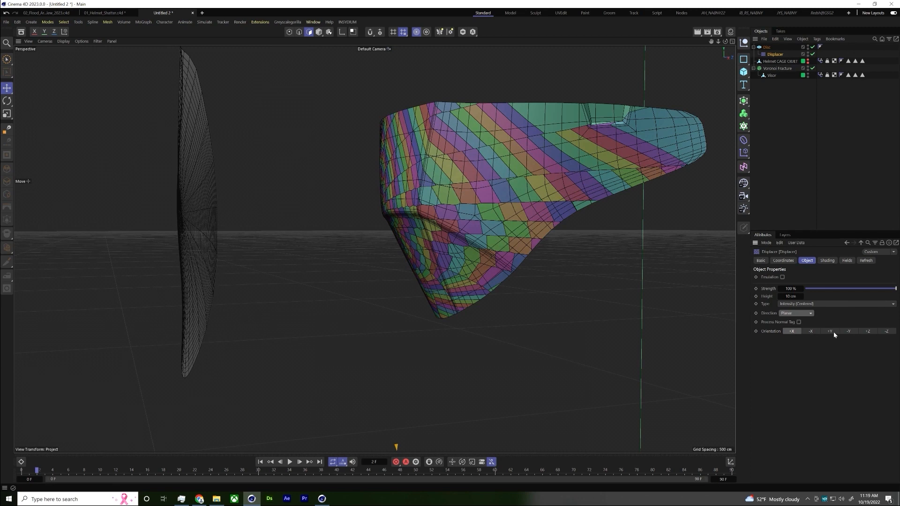
{"action": "left_click", "coordinate": [848, 331]}
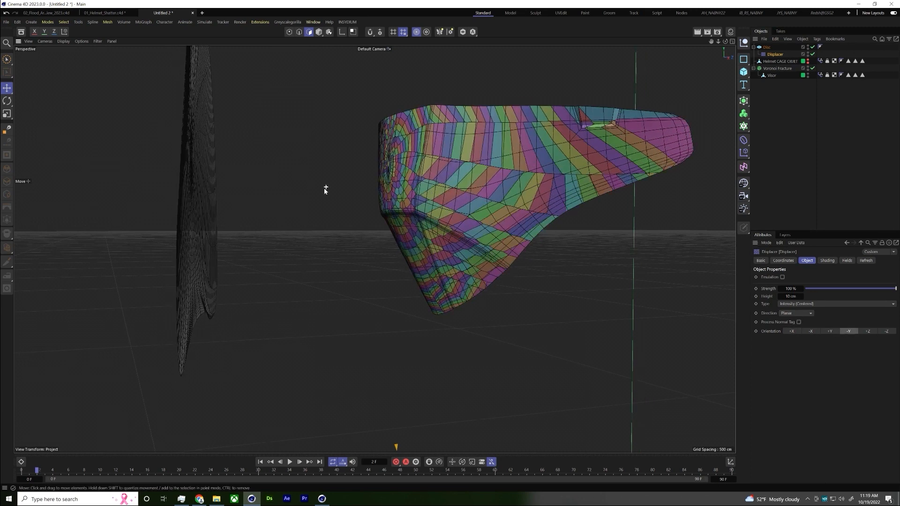
{"action": "scroll", "coordinate": [424, 171], "scroll_direction": "up", "scroll_amount": 2}
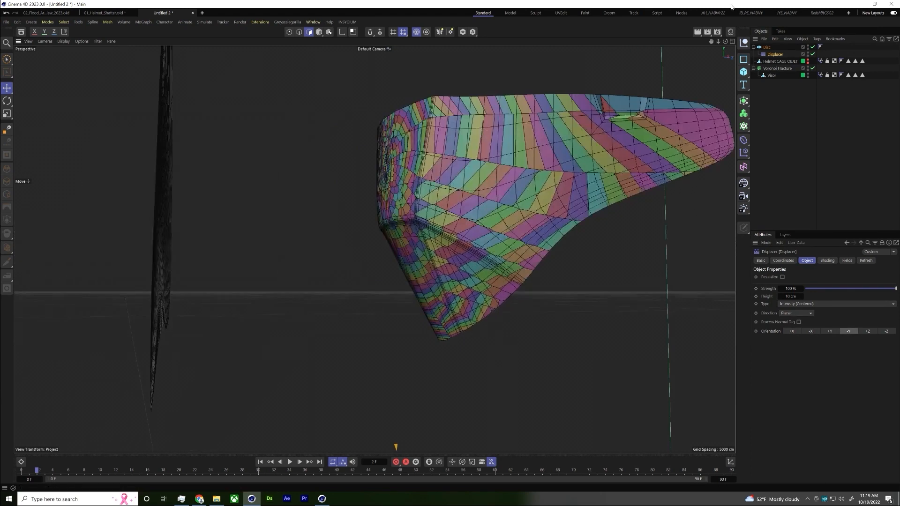
- Set the global scale of the Displacer's Noise shader to 25 %
{"action": "left_click", "coordinate": [827, 261]}
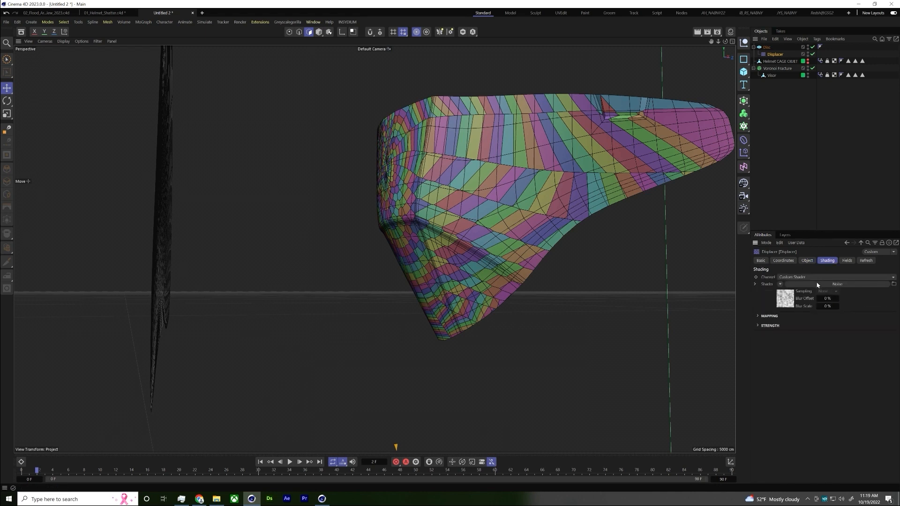
{"action": "left_click", "coordinate": [818, 287]}
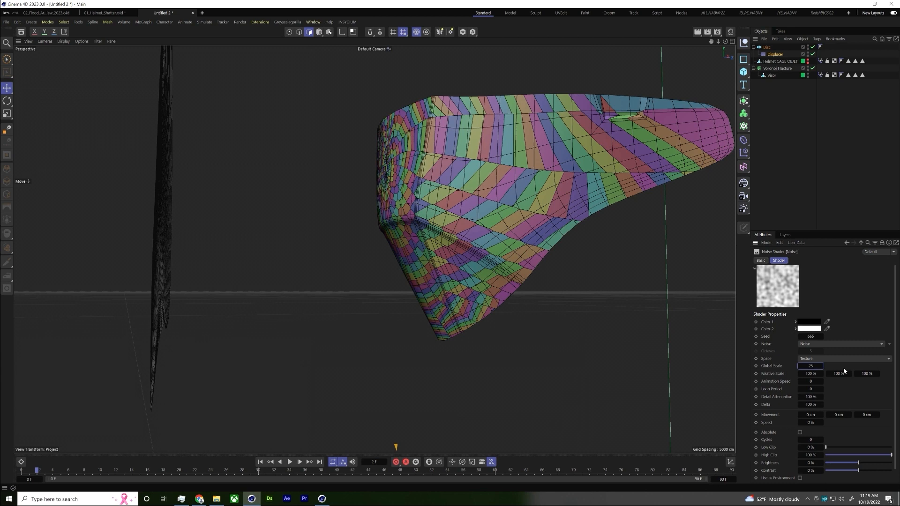
{"action": "type", "text": "25"}
{"action": "key", "text": "Return"}
{"action": "left_click_drag", "start_coordinate": [425, 191], "coordinate": [460, 259], "text": "alt"}
{"action": "scroll", "coordinate": [535, 225], "scroll_direction": "up", "scroll_amount": 10}
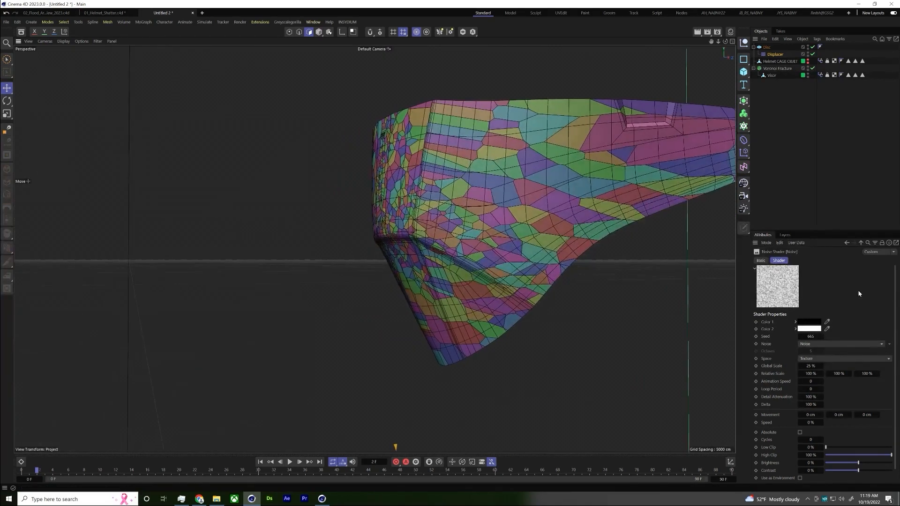
- Hide the disc in the viewport and renderer, fold its hierarchy, and select the Voronoi Fracture
{"action": "left_click", "coordinate": [775, 54]}
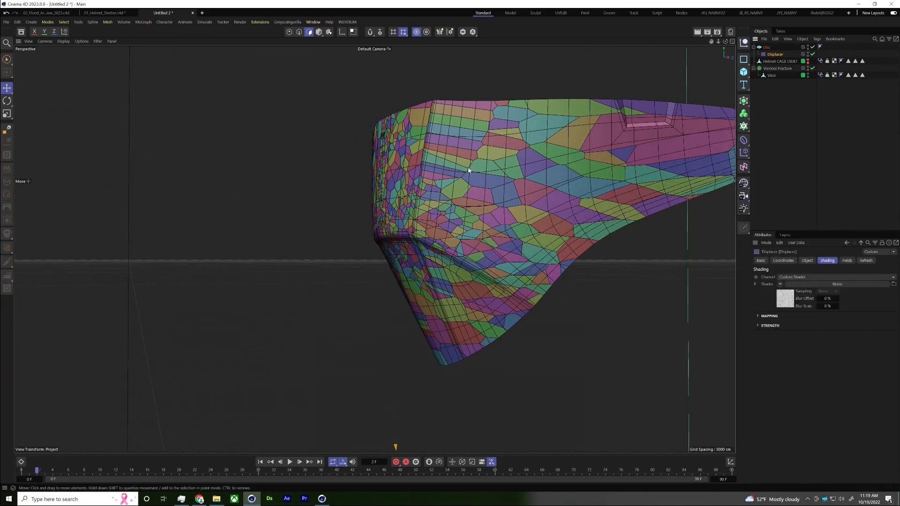
{"action": "key", "text": "Delete"}
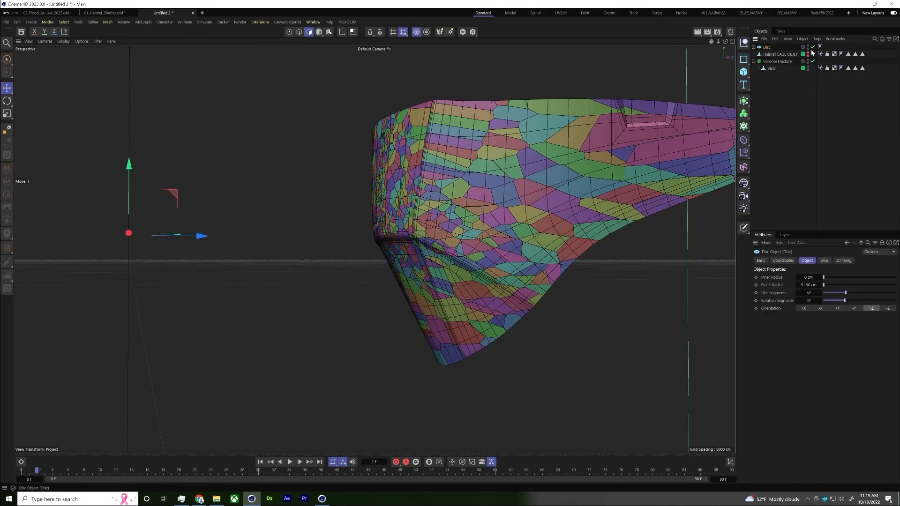
{"action": "left_click", "coordinate": [778, 61]}
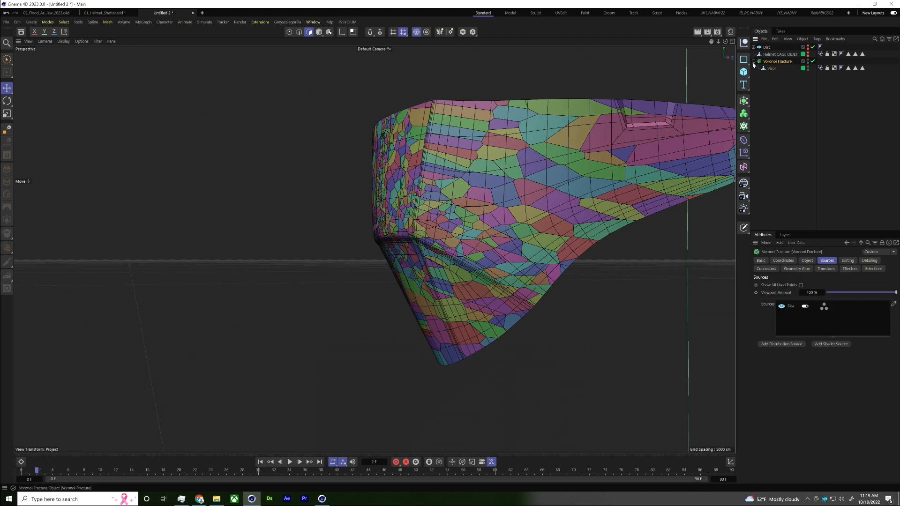
- Play the animation to check how the fracture pattern behaves on the moving visor
{"action": "scroll", "coordinate": [408, 221], "scroll_direction": "down", "scroll_amount": 3}
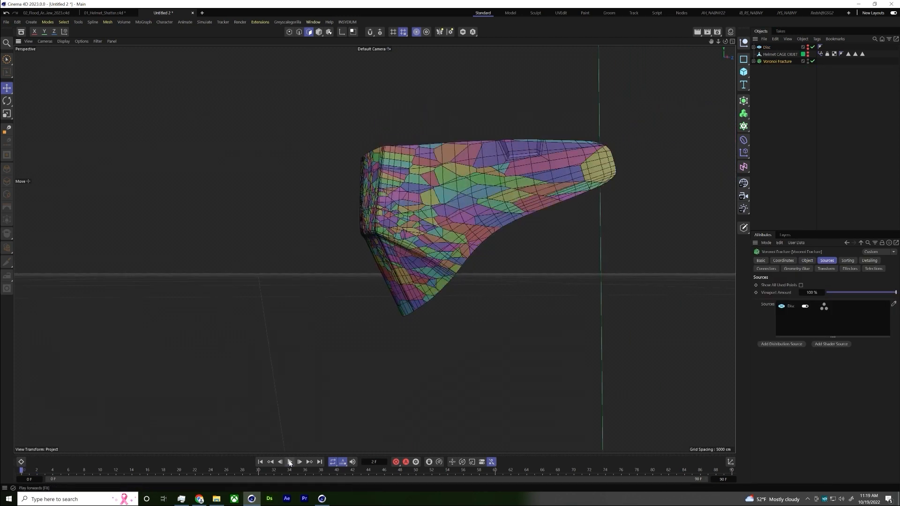
{"action": "left_click", "coordinate": [290, 464]}
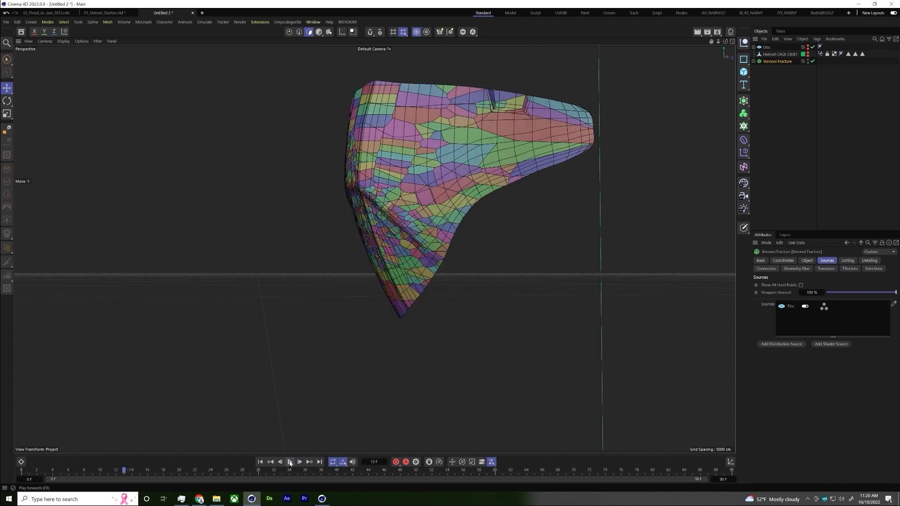
{"action": "left_click", "coordinate": [291, 462]}
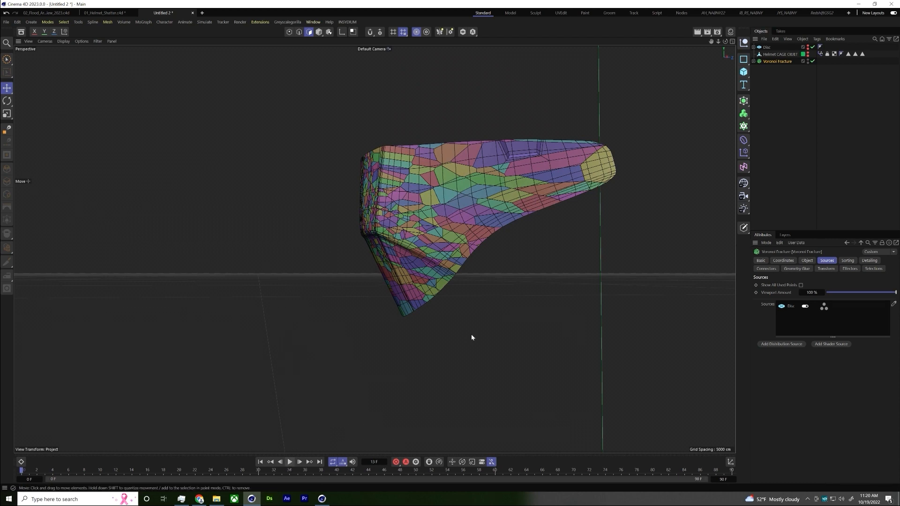
- Create a polygon copy of the Voronoi Fracture with Current State to Object and hide the original generator
{"action": "right_click", "coordinate": [770, 62]}
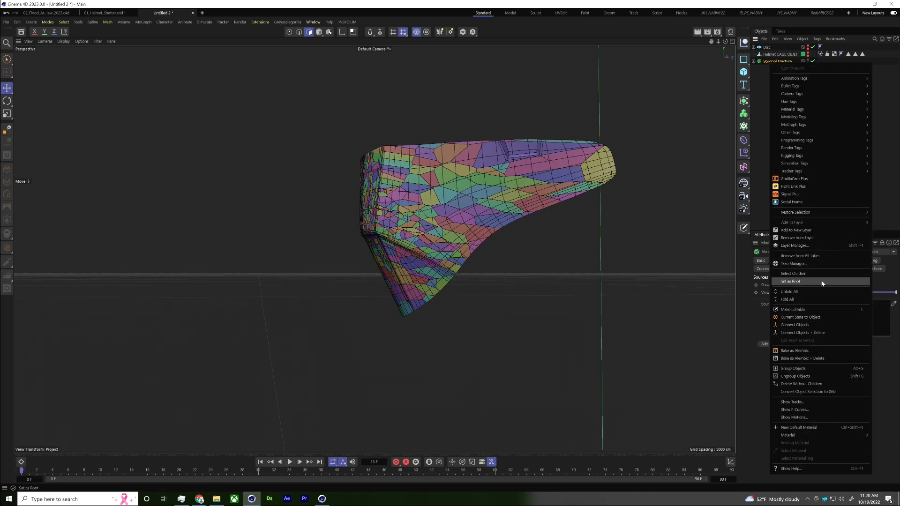
{"action": "left_click", "coordinate": [827, 317]}
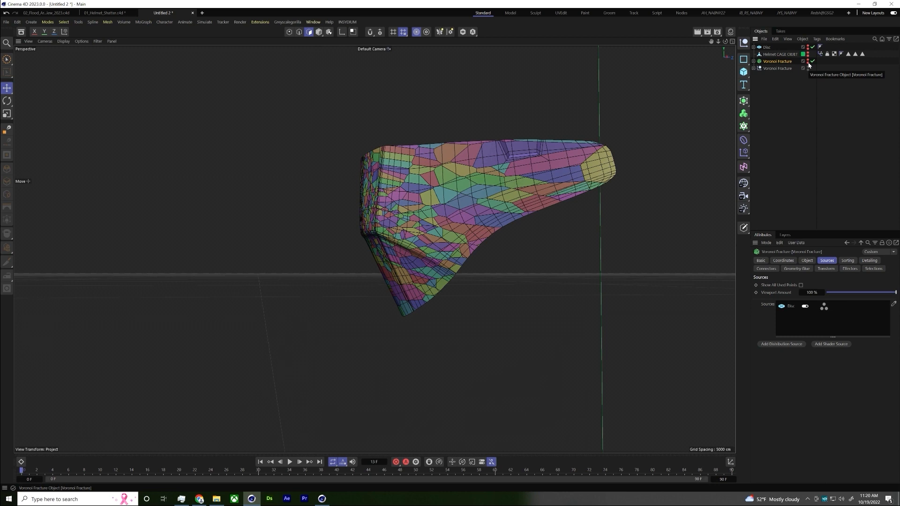
- Group the disc, the helmet cage and the original Voronoi Fracture into a null named _archive
{"action": "left_click", "coordinate": [767, 47], "text": "shift"}
{"action": "key", "text": "alt+g"}
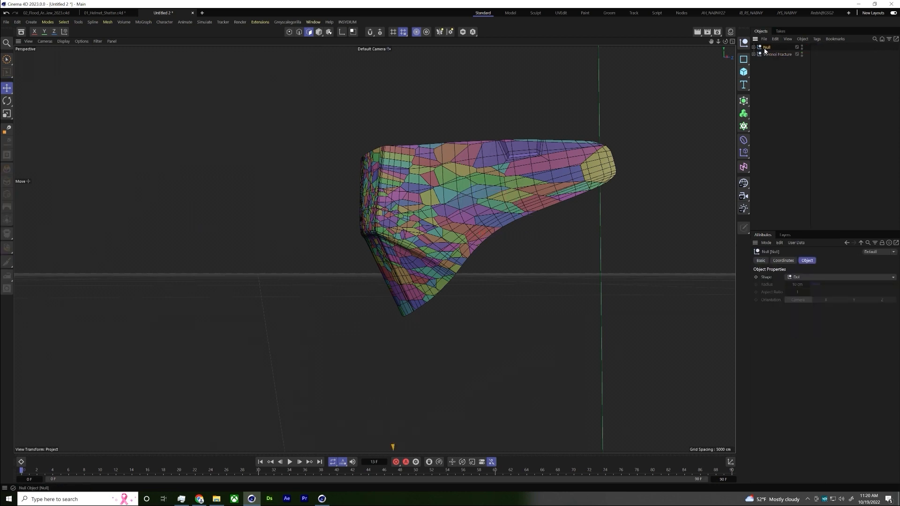
{"action": "double_click", "coordinate": [767, 47]}
{"action": "type", "text": "_archive"}
{"action": "key", "text": "Return"}
- Merge the copied fracture null and all its visor pieces into one mesh with Connect Objects + Delete
{"action": "left_click", "coordinate": [753, 55]}
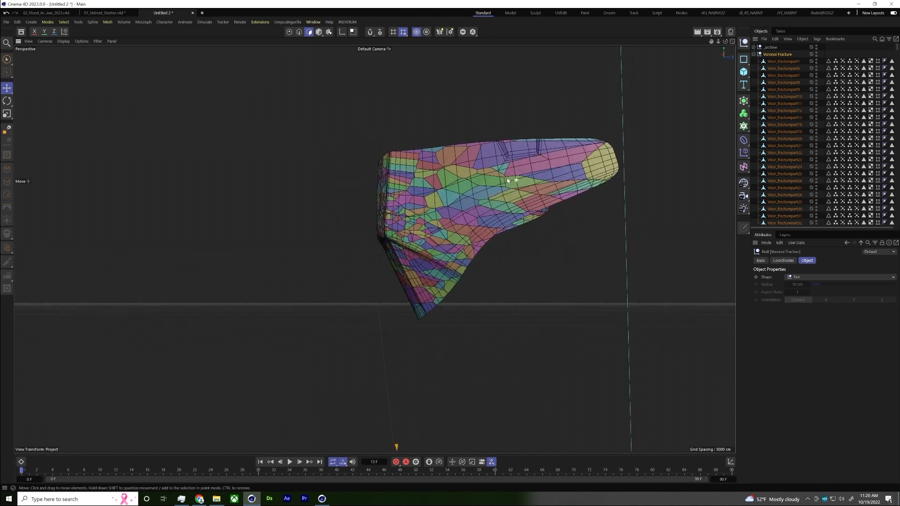
{"action": "middle_click", "coordinate": [782, 56]}
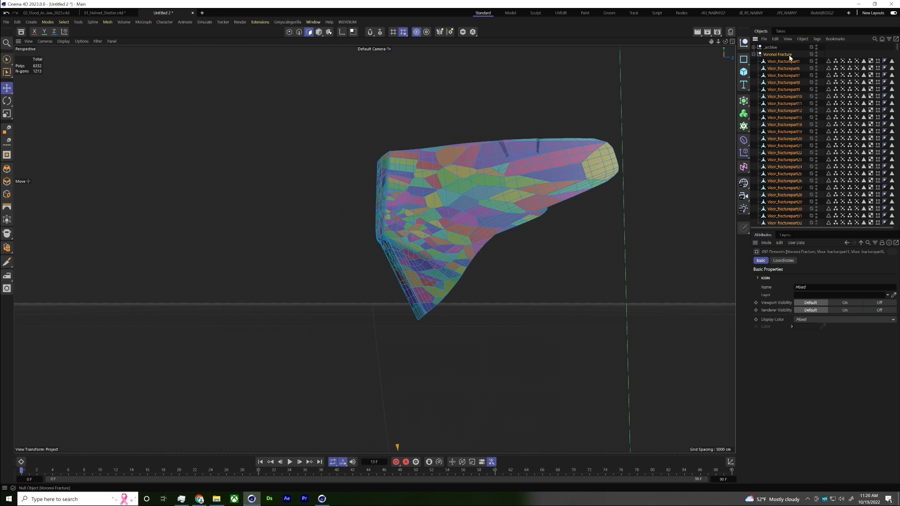
{"action": "left_click_drag", "start_coordinate": [428, 197], "coordinate": [307, 140], "text": "alt"}
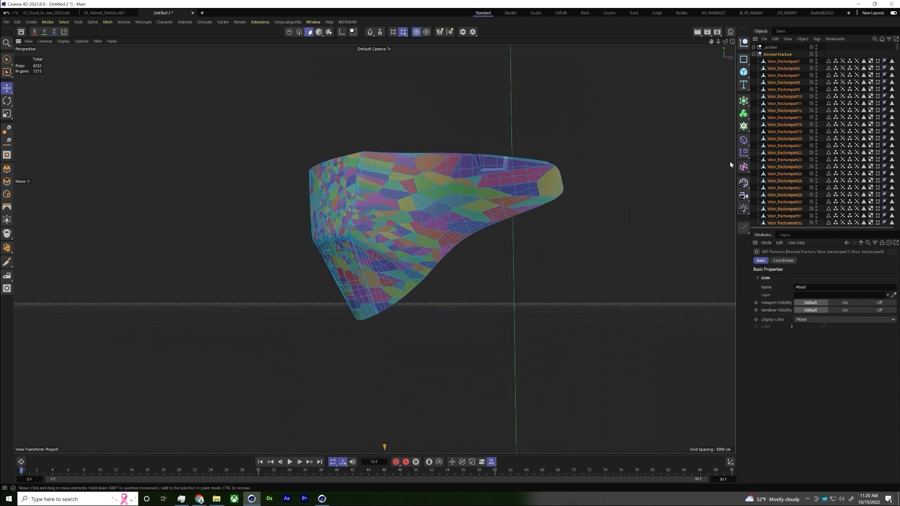
{"action": "right_click", "coordinate": [786, 57]}
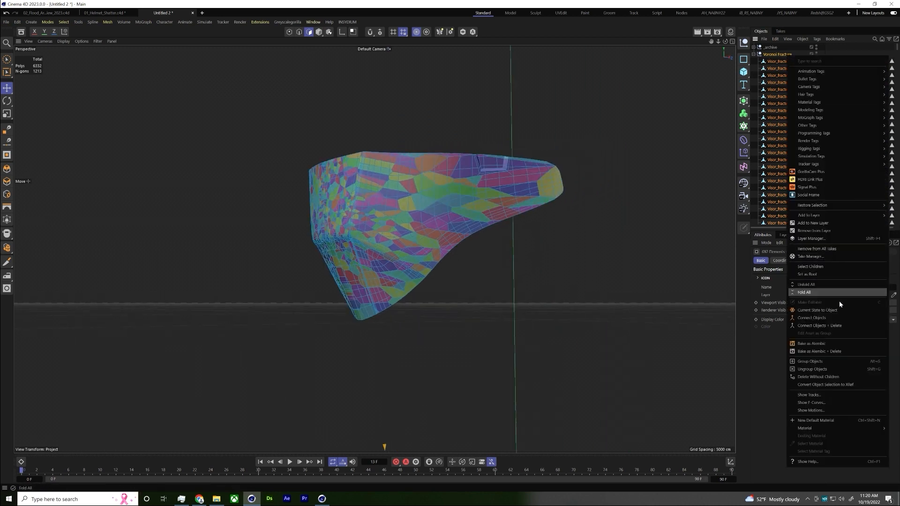
{"action": "left_click", "coordinate": [825, 326]}
- Play the timeline from the first frame to check the merged fractured visor for leftover animation
{"action": "left_click_drag", "start_coordinate": [542, 267], "coordinate": [366, 225], "text": "alt"}
{"action": "key", "text": "Return"}
{"action": "left_click_drag", "start_coordinate": [321, 46], "coordinate": [383, 242], "text": "alt"}
{"action": "scroll", "coordinate": [383, 242], "scroll_direction": "up", "scroll_amount": 3}
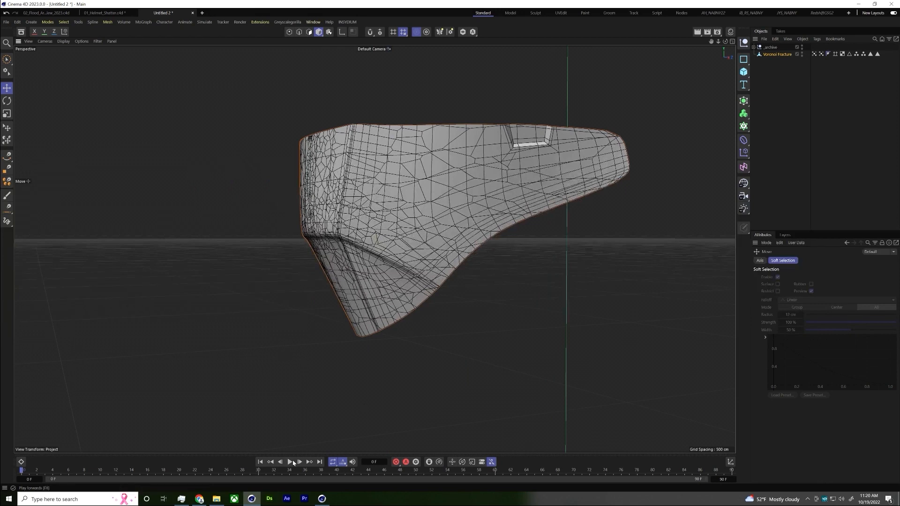
{"action": "left_click", "coordinate": [291, 462]}
{"action": "left_click", "coordinate": [290, 463]}
- Unfold the _archive null and show the helmet cage in the viewport around the fractured visor
{"action": "left_click_drag", "start_coordinate": [488, 208], "coordinate": [516, 208], "text": "alt"}
{"action": "left_click", "coordinate": [754, 48]}
{"action": "left_click", "coordinate": [812, 61]}
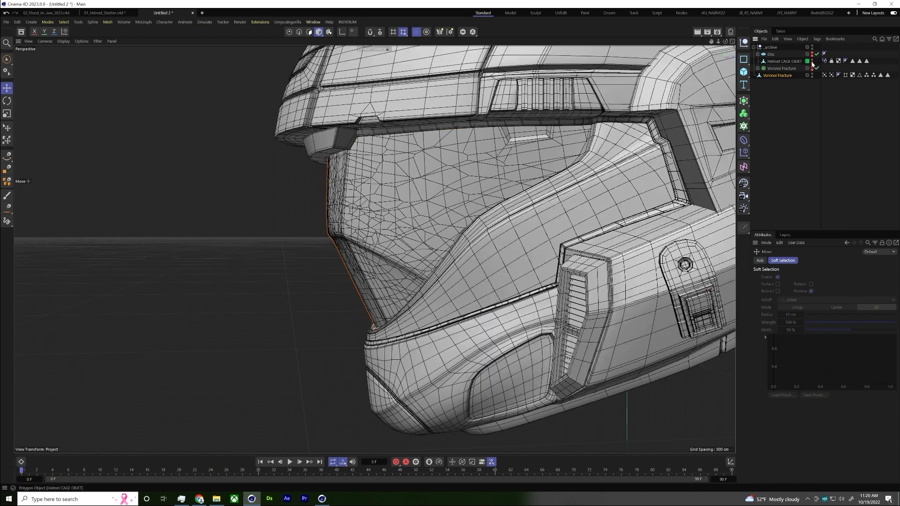
{"action": "left_click_drag", "start_coordinate": [464, 234], "coordinate": [501, 188], "text": "alt"}
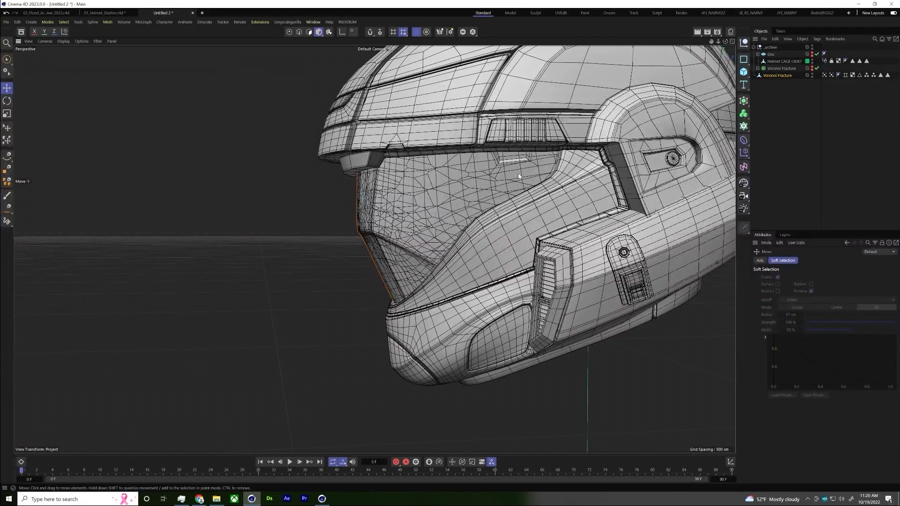
- Add a Mesh deformer and make it a child of the merged Voronoi Fracture visor mesh
{"action": "left_click_drag", "start_coordinate": [644, 194], "coordinate": [663, 190], "text": "alt"}
{"action": "key", "text": "shift+c"}
{"action": "type", "text": "mesh"}
{"action": "key", "text": "Return"}
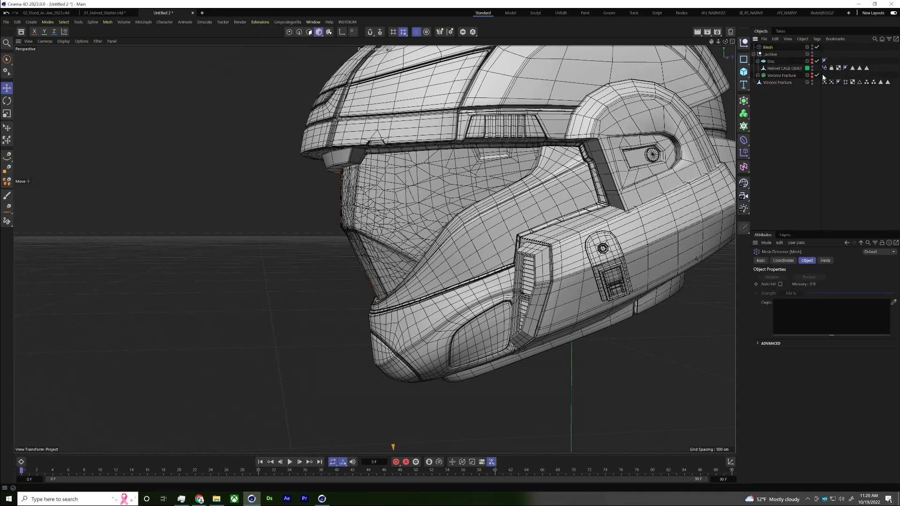
{"action": "left_click_drag", "start_coordinate": [768, 47], "coordinate": [780, 81]}
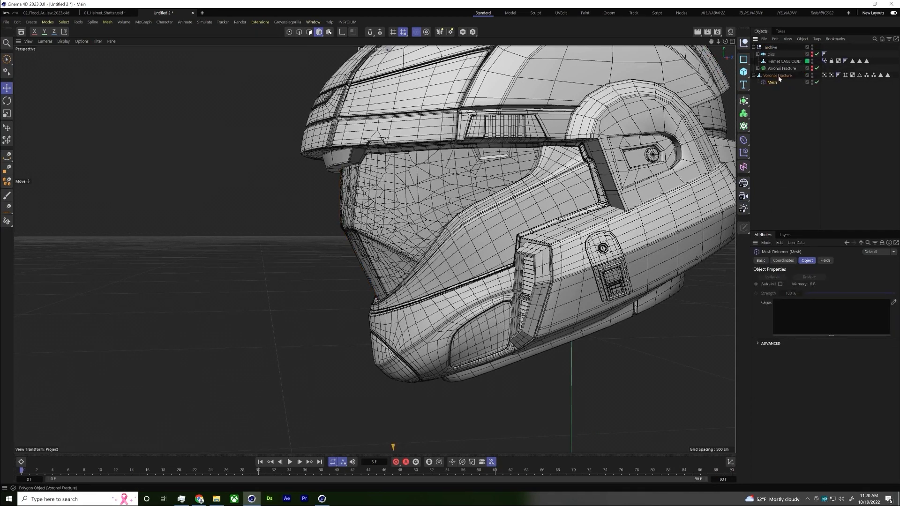
- Rename the merged Voronoi Fracture mesh as Visor Fractured
{"action": "double_click", "coordinate": [778, 75]}
{"action": "type", "text": "Fracture"}
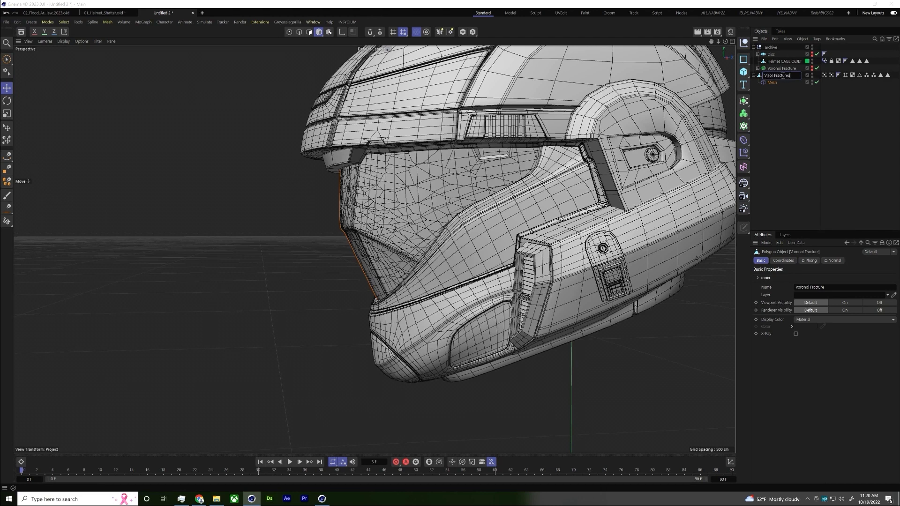
{"action": "key", "text": "Return"}
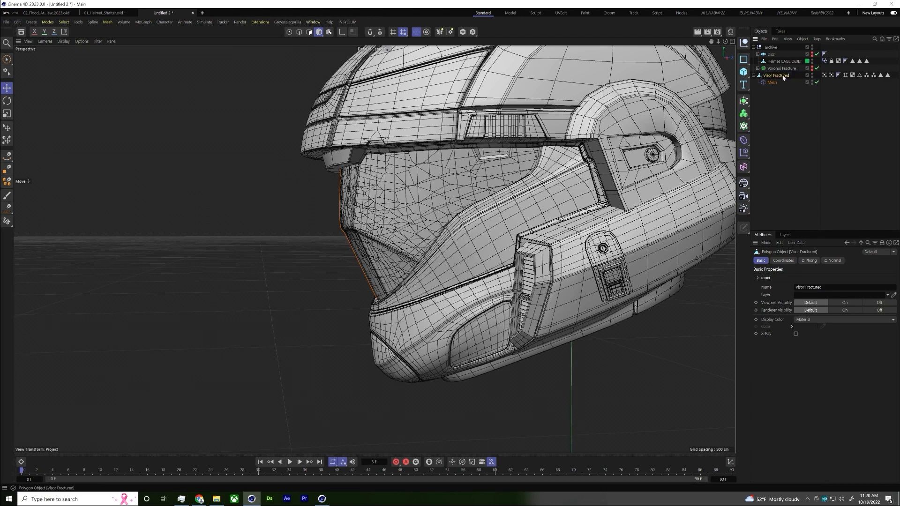
- Assign the helmet cage as the Mesh deformer's cage, set External to Surface (Area), and initialize the deformer
{"action": "left_click", "coordinate": [771, 82]}
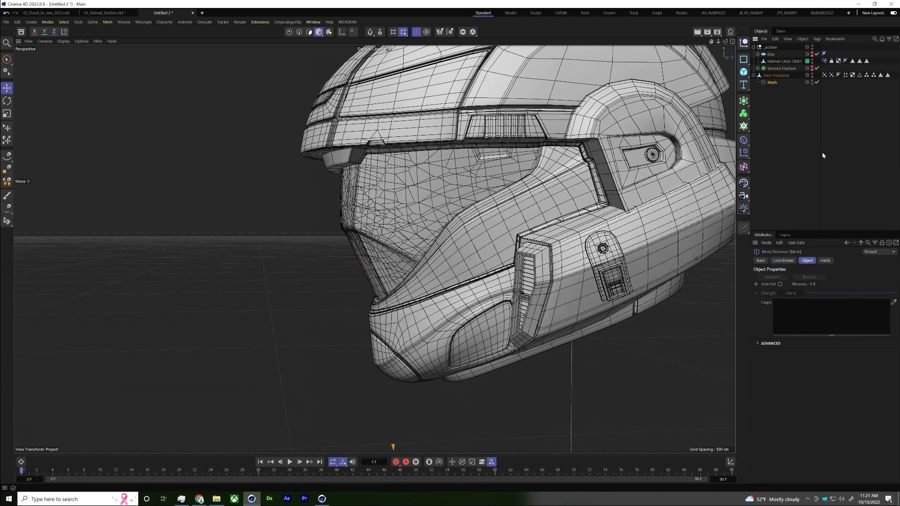
{"action": "left_click_drag", "start_coordinate": [784, 61], "coordinate": [812, 310]}
{"action": "left_click", "coordinate": [759, 344]}
{"action": "left_click", "coordinate": [877, 360]}
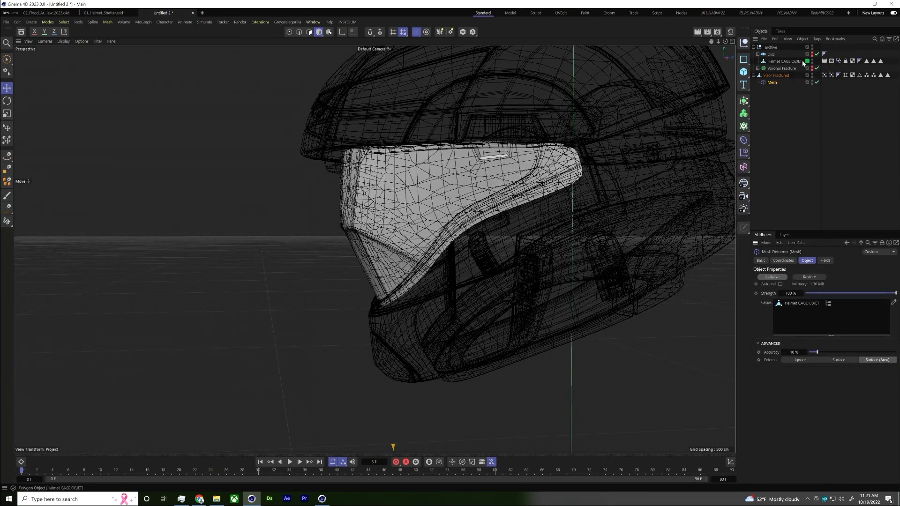
- Delete the Compositing and Display tags added to the helmet cage so it displays shaded again
{"action": "left_click_drag", "start_coordinate": [827, 63], "coordinate": [831, 62]}
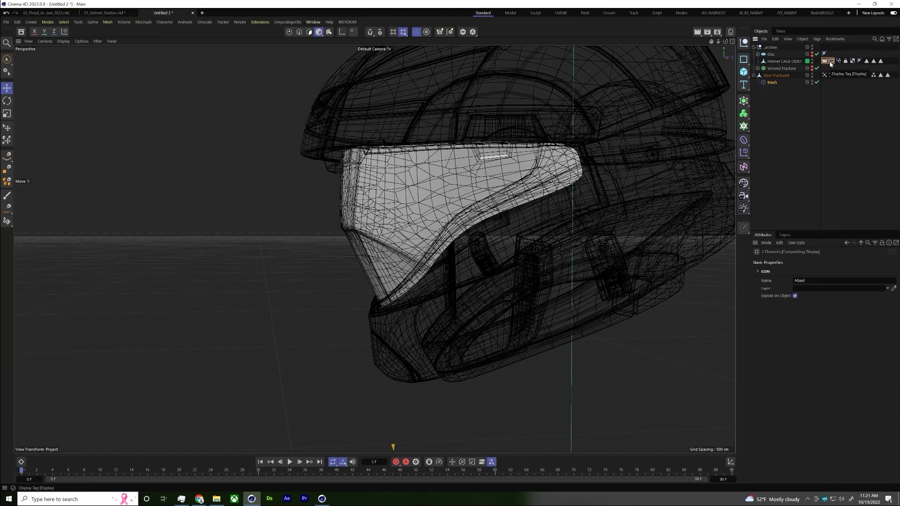
{"action": "key", "text": "Delete"}
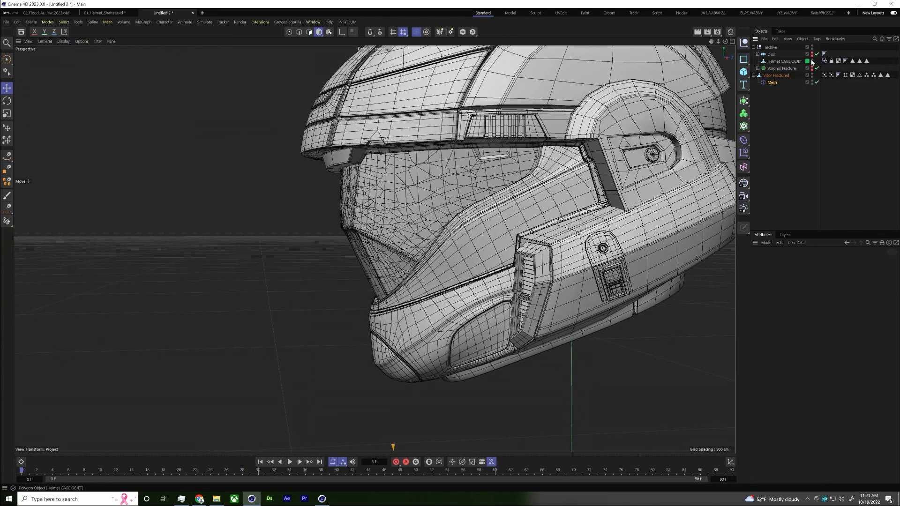
{"action": "left_click", "coordinate": [813, 61]}
{"action": "left_click", "coordinate": [812, 62]}
- Play the timeline to check that the fractured visor deforms along with the helmet cage
{"action": "left_click", "coordinate": [289, 462]}
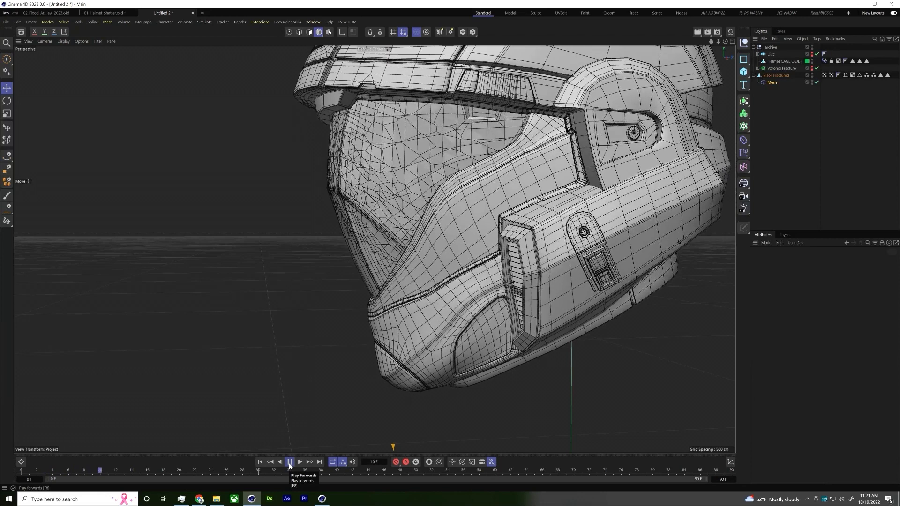
{"action": "left_click", "coordinate": [290, 462]}
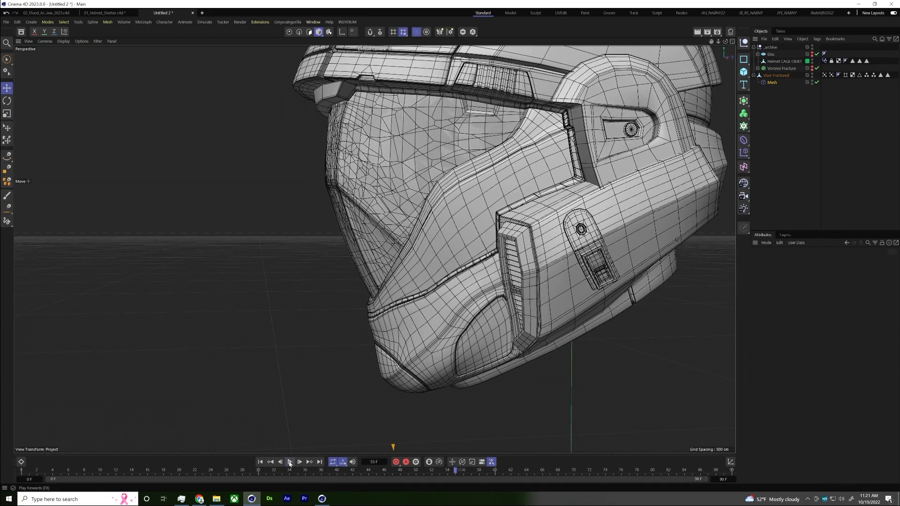
{"action": "left_click_drag", "start_coordinate": [299, 409], "coordinate": [360, 200], "text": "alt"}
- Add a MoGraph Fracture object and place the Visor Fractured mesh inside it
{"action": "left_click", "coordinate": [753, 75]}
{"action": "key", "text": "shift+c"}
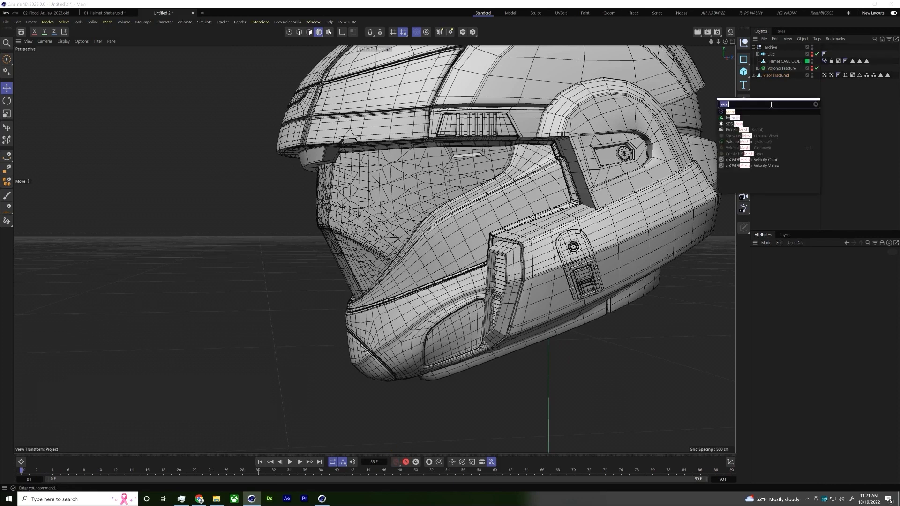
{"action": "type", "text": "fracture"}
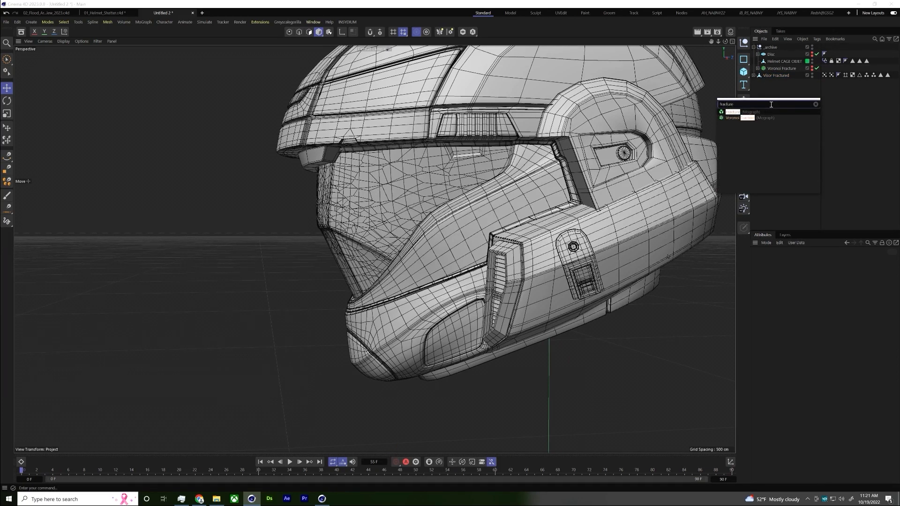
{"action": "key", "text": "Return"}
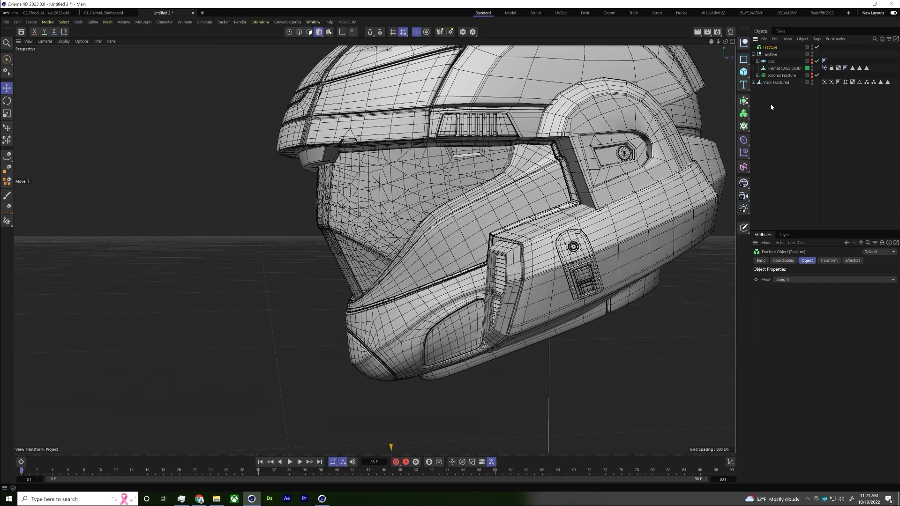
{"action": "left_click_drag", "start_coordinate": [776, 75], "coordinate": [771, 83]}
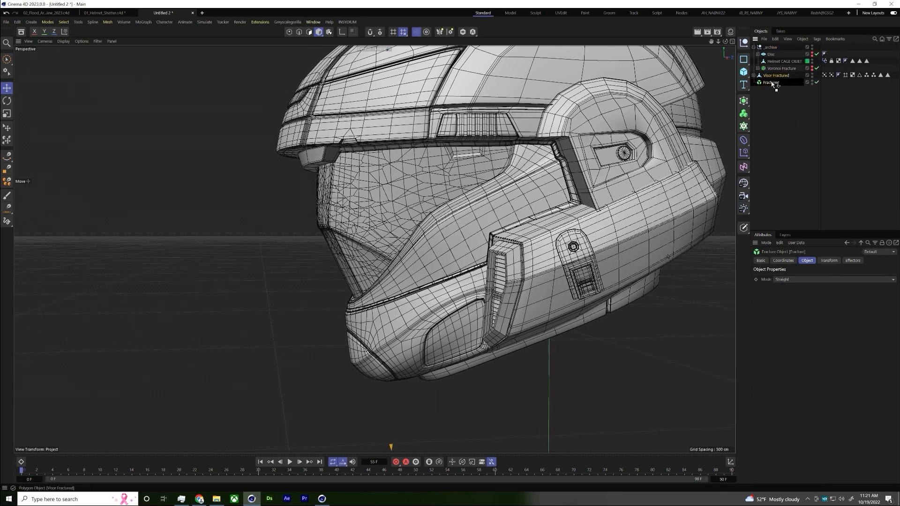
{"action": "left_click", "coordinate": [775, 75]}
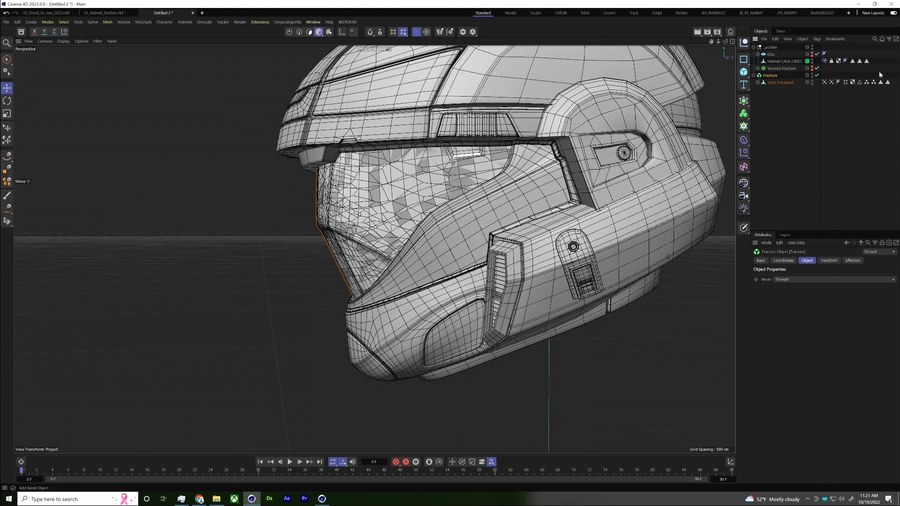
- Hide the helmet cage and set the Fracture object's mode to Explode Segments
{"action": "left_click", "coordinate": [812, 60]}
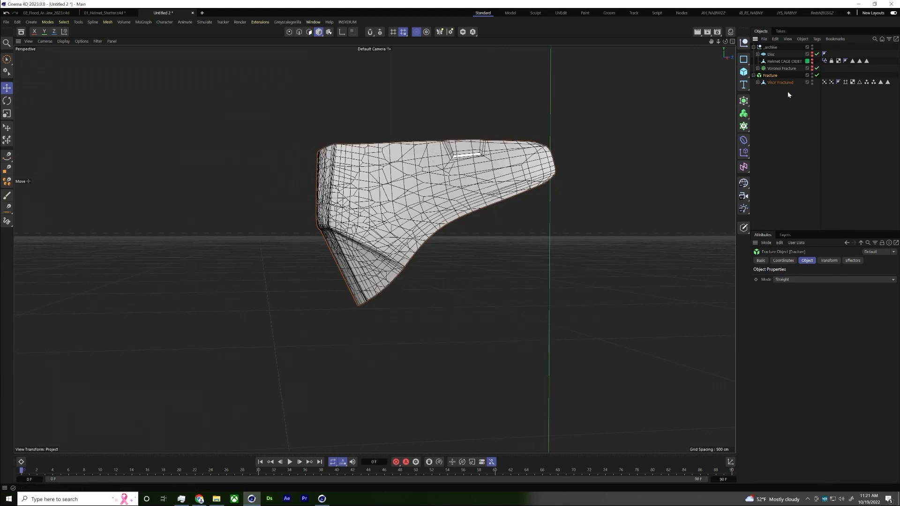
{"action": "left_click", "coordinate": [797, 280]}
{"action": "left_click", "coordinate": [797, 295]}
{"action": "left_click_drag", "start_coordinate": [362, 222], "coordinate": [529, 186], "text": "alt"}
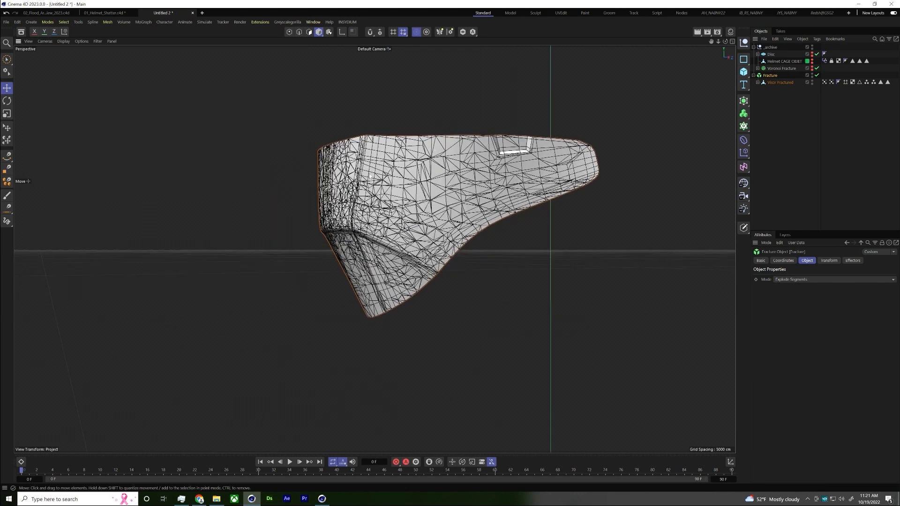
- Apply a Rigid Body tag to the Fracture object
{"action": "right_click", "coordinate": [775, 76]}
{"action": "mouse_move", "coordinate": [813, 99]}
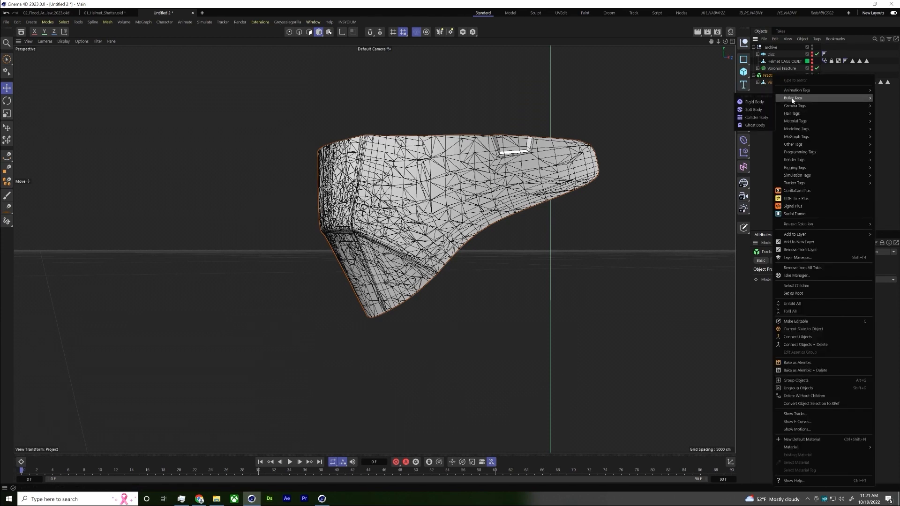
{"action": "left_click", "coordinate": [754, 102]}
{"action": "left_click_drag", "start_coordinate": [436, 249], "coordinate": [387, 241], "text": "alt"}
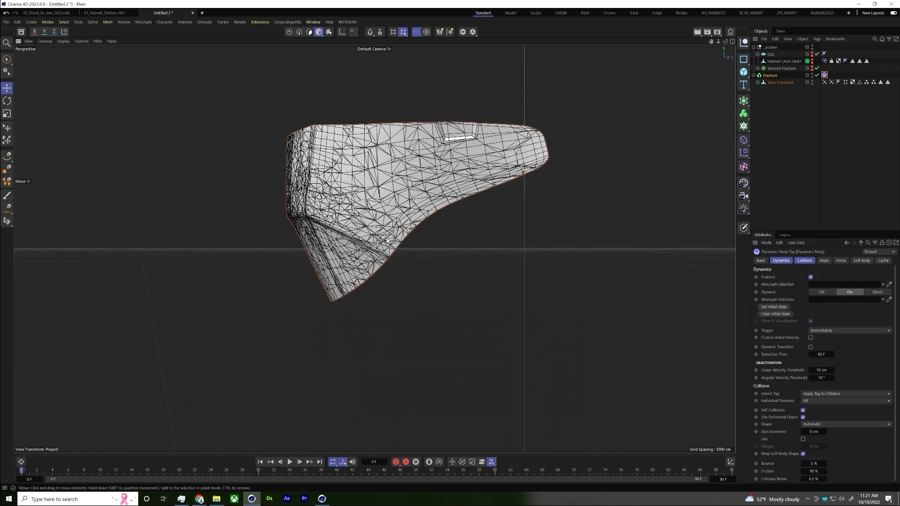
- Play the rigid body simulation and examine up close how the visor pieces separate
{"action": "scroll", "coordinate": [387, 240], "scroll_direction": "down", "scroll_amount": 5}
{"action": "left_click", "coordinate": [289, 462]}
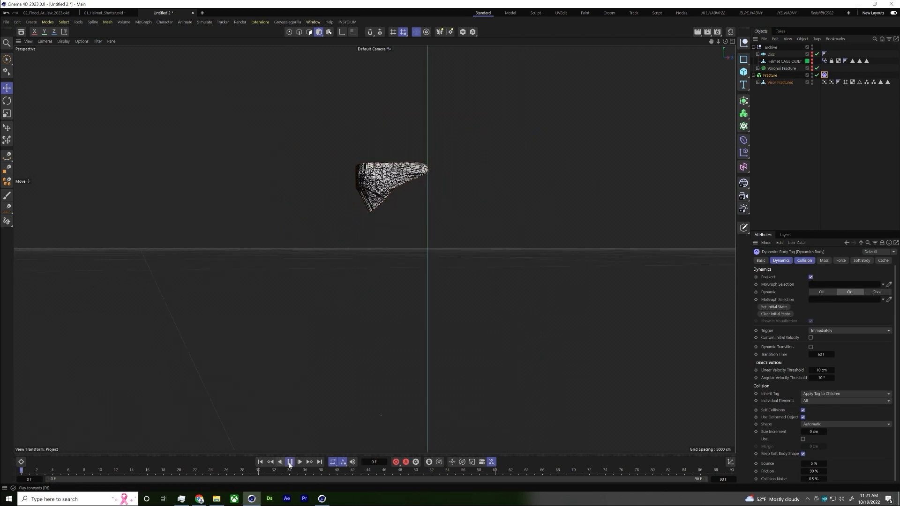
{"action": "left_click", "coordinate": [290, 462]}
{"action": "scroll", "coordinate": [438, 203], "scroll_direction": "up", "scroll_amount": 10}
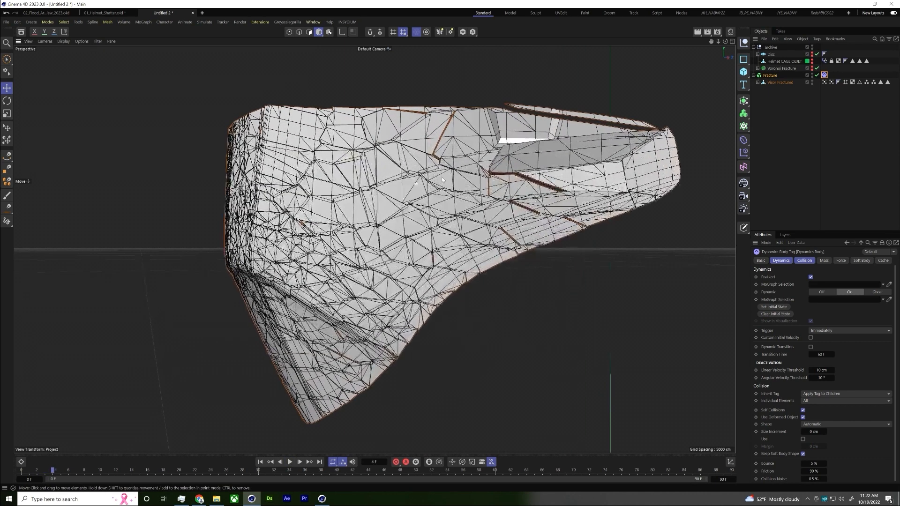
{"action": "scroll", "coordinate": [427, 199], "scroll_direction": "up", "scroll_amount": 5}
{"action": "scroll", "coordinate": [423, 220], "scroll_direction": "down", "scroll_amount": 3}
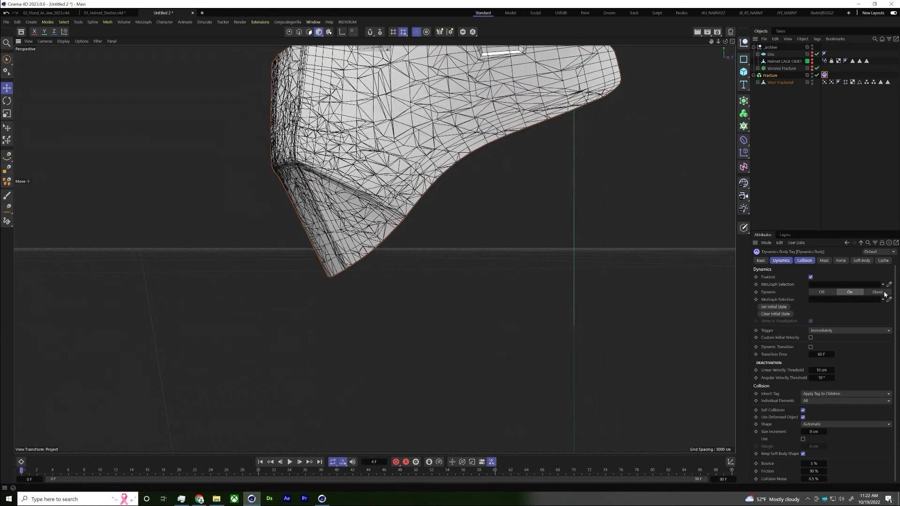
- Set the Rigid Body tag's trigger to On Collision and test the simulation
{"action": "left_click", "coordinate": [825, 331]}
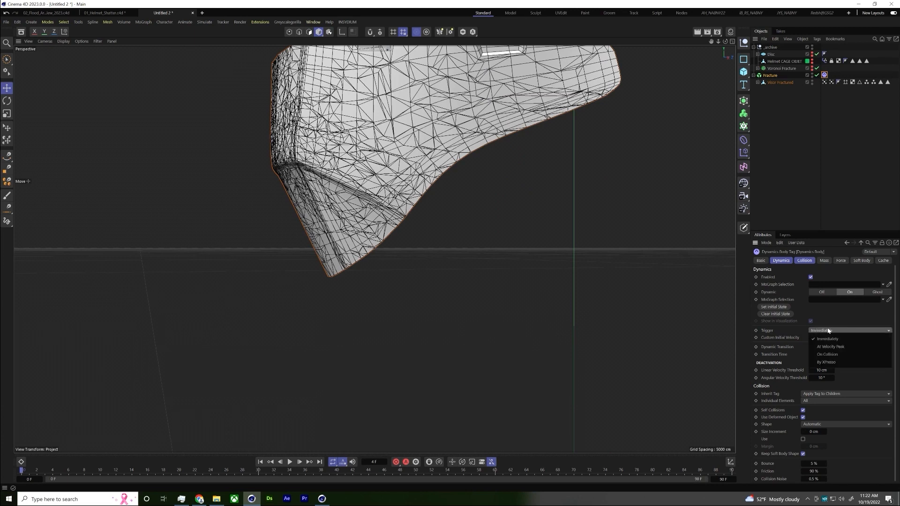
{"action": "left_click", "coordinate": [843, 355]}
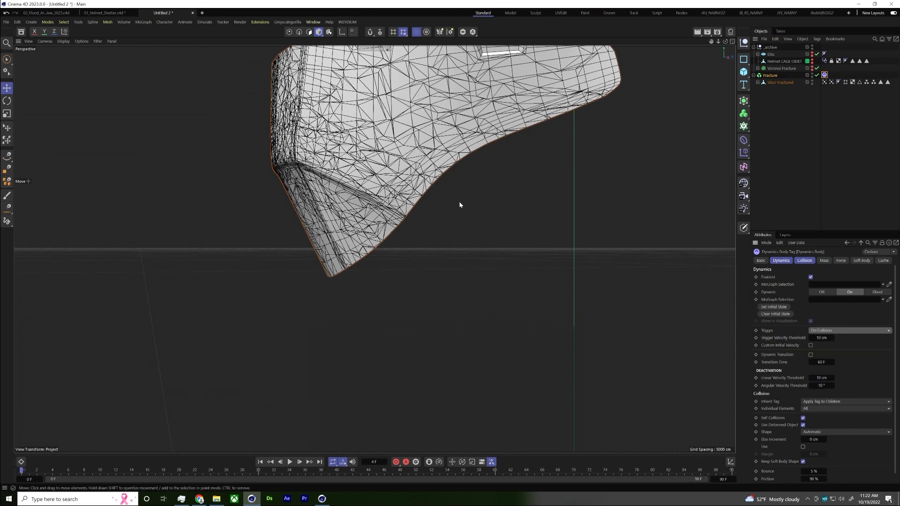
{"action": "scroll", "coordinate": [460, 203], "scroll_direction": "down", "scroll_amount": 4}
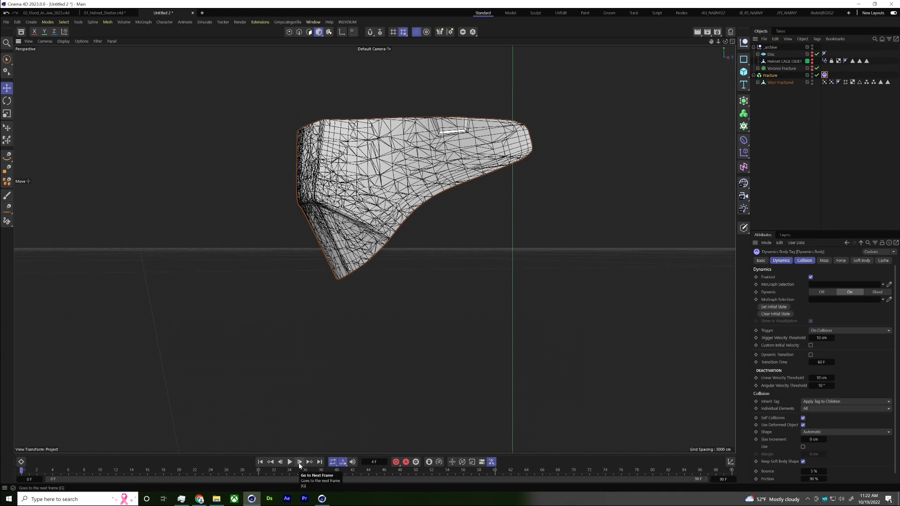
{"action": "left_click", "coordinate": [290, 462]}
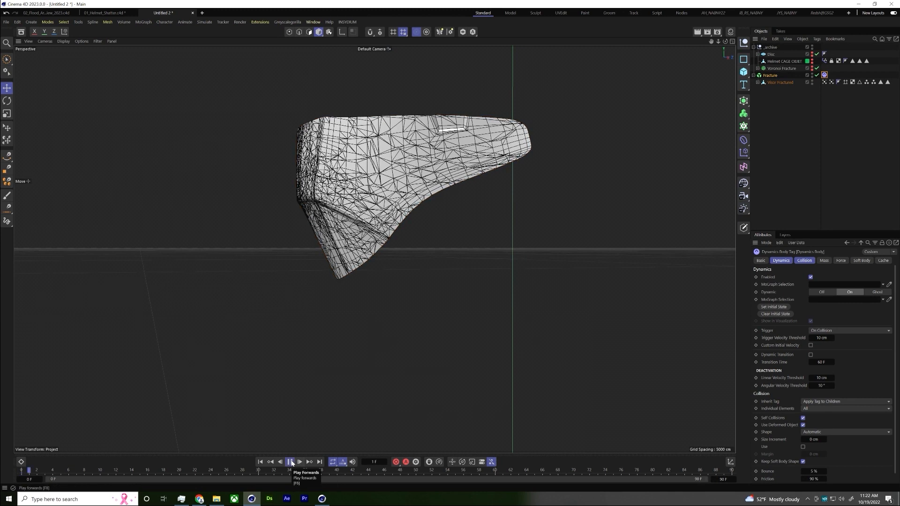
{"action": "left_click", "coordinate": [291, 462]}
- Move the helmet cage out of the _archive null, fold the null, and unhide the cage
{"action": "left_click_drag", "start_coordinate": [792, 65], "coordinate": [800, 91]}
{"action": "left_click", "coordinate": [754, 47]}
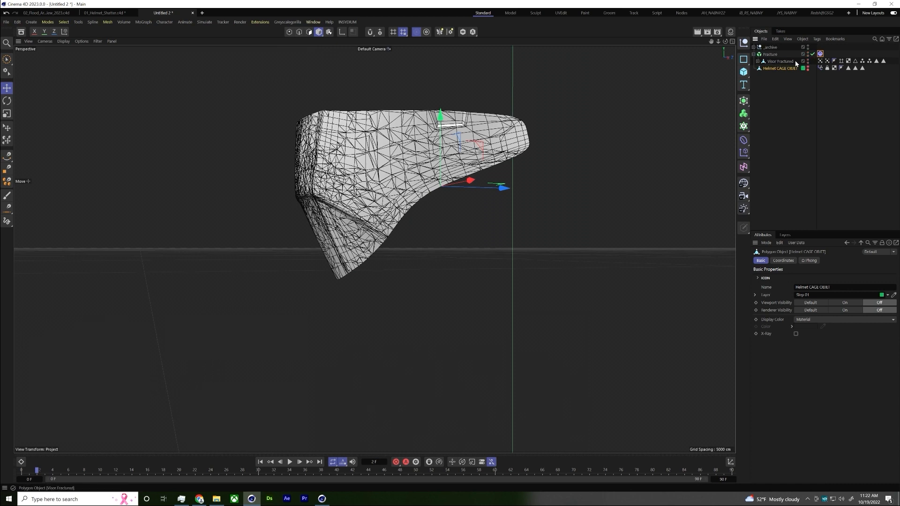
{"action": "left_click", "coordinate": [807, 67]}
{"action": "left_click", "coordinate": [808, 69]}
- Try to delete the visor polygons directly from the helmet cage mesh
{"action": "left_click", "coordinate": [309, 31]}
{"action": "key", "text": "ctrl+a"}
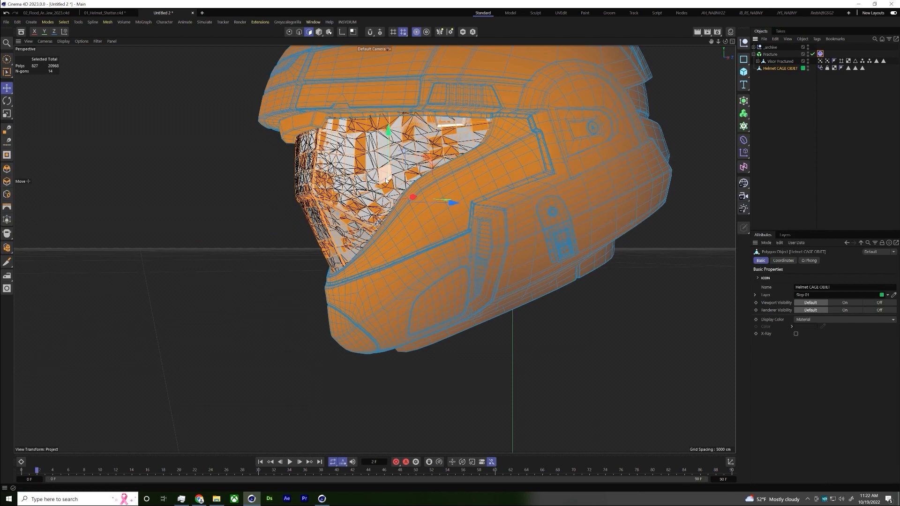
{"action": "key", "text": "ctrl+shift+a"}
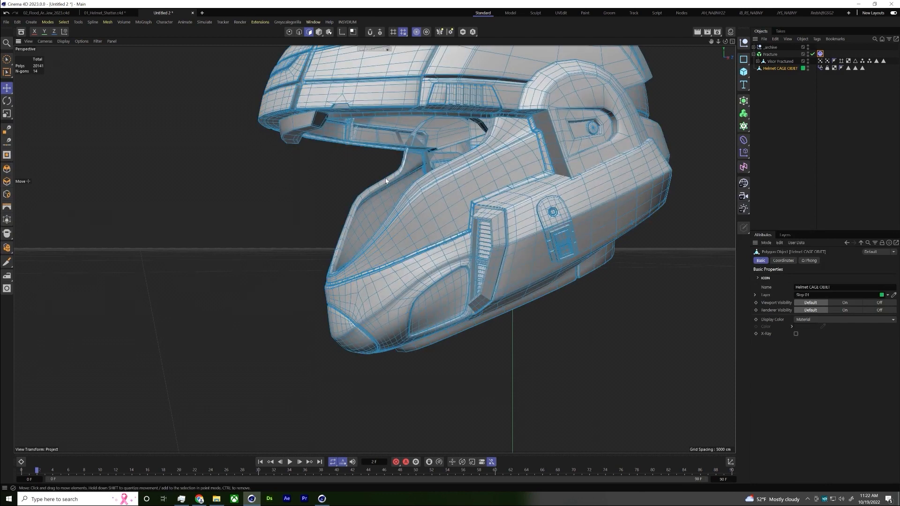
- Inspect the fractured visor mesh inside the opened helmet cage and check it on the timeline in model mode
{"action": "left_click", "coordinate": [776, 62]}
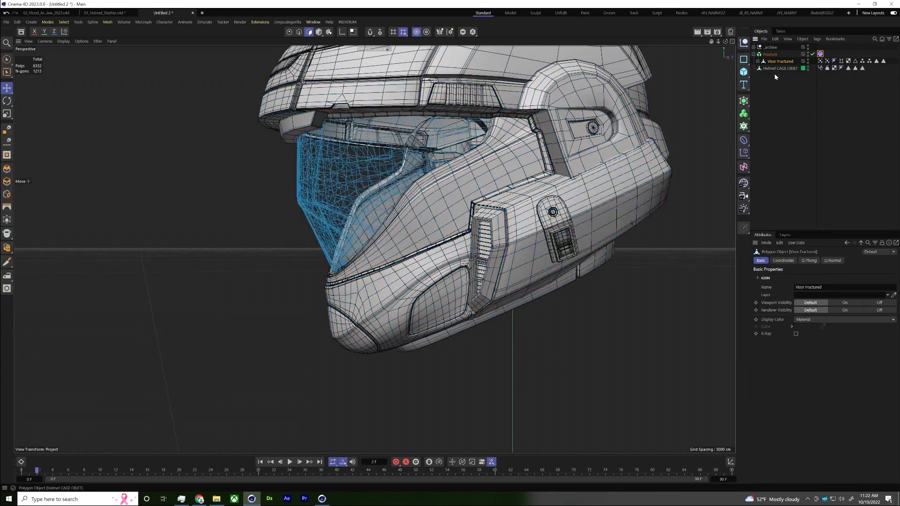
{"action": "left_click", "coordinate": [774, 78]}
{"action": "left_click", "coordinate": [317, 32]}
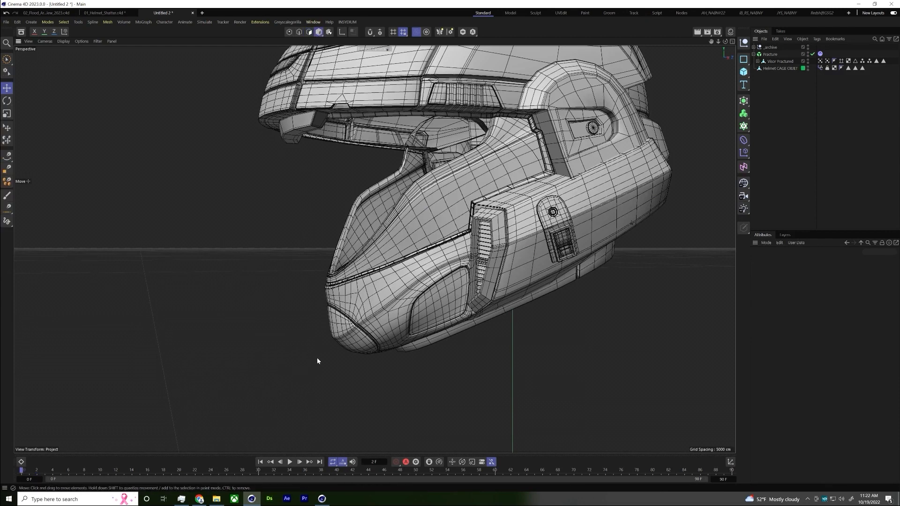
{"action": "key", "text": "h"}
{"action": "left_click", "coordinate": [281, 463]}
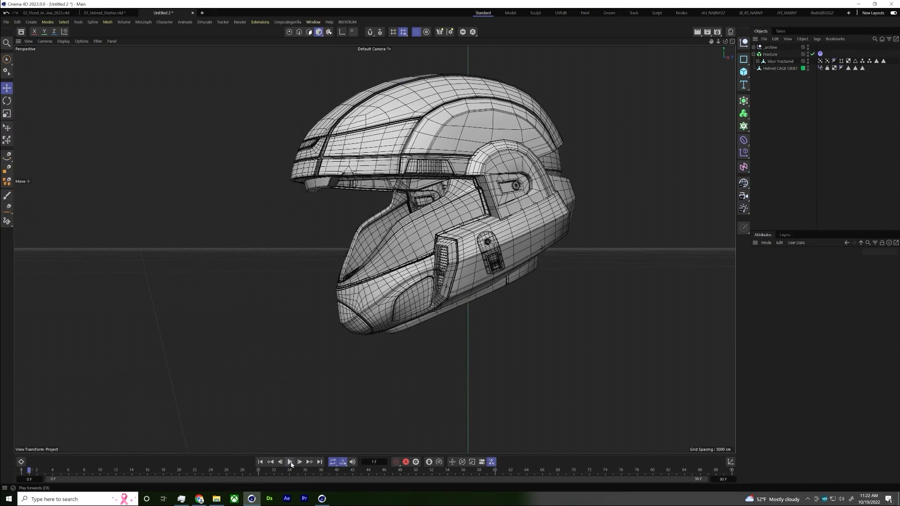
- Duplicate the intact helmet cage and hide the original cage object in the viewport
{"action": "left_click", "coordinate": [464, 224]}
{"action": "left_click", "coordinate": [468, 217]}
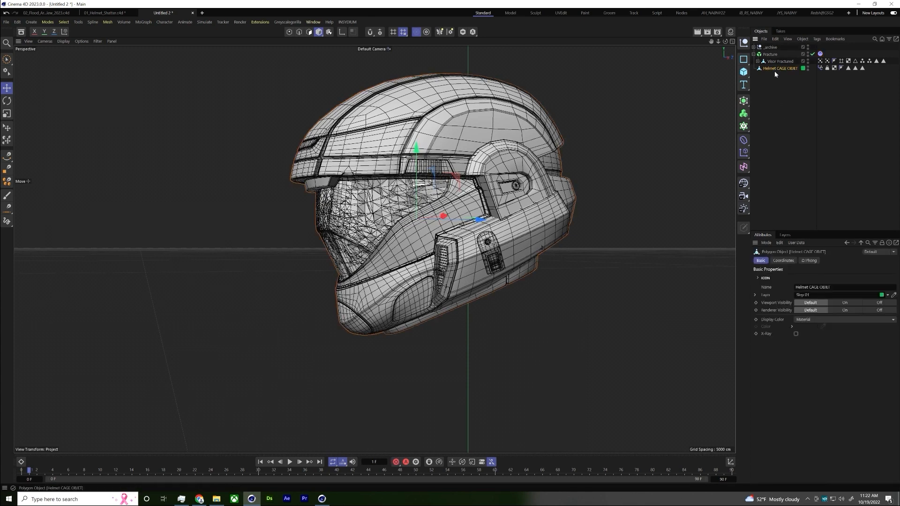
{"action": "key", "text": "ctrl+c"}
{"action": "key", "text": "ctrl+v"}
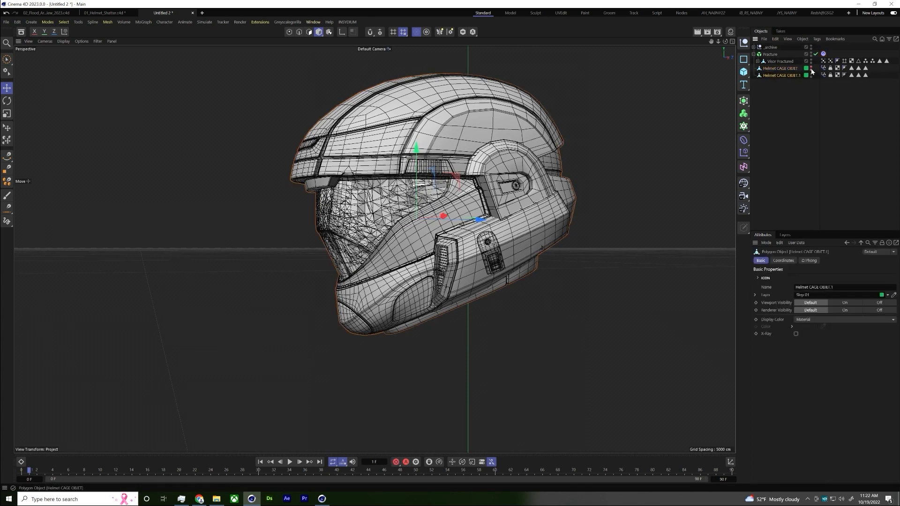
{"action": "left_click", "coordinate": [811, 68]}
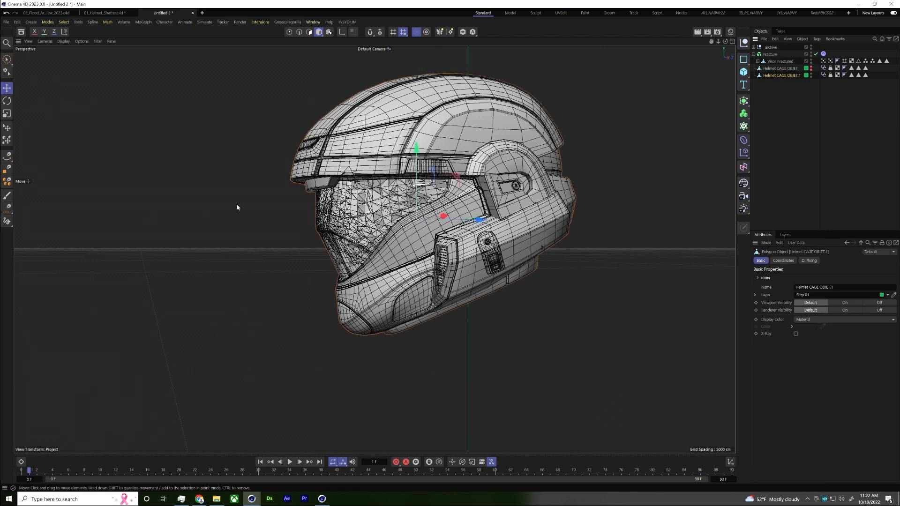
- Rename the duplicated helmet cage object as RENDER
{"action": "scroll", "coordinate": [237, 208], "scroll_direction": "up", "scroll_amount": 3}
{"action": "double_click", "coordinate": [785, 74]}
{"action": "type", "text": "HEND"}
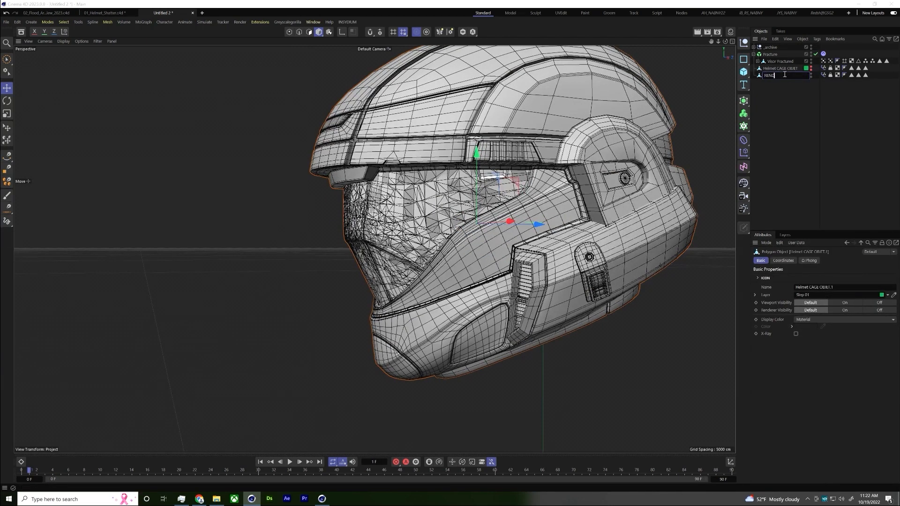
{"action": "type", "text": "ER"}
{"action": "key", "text": "Return"}
- Delete the visor polygons from the RENDER helmet mesh and return to model mode
{"action": "left_click", "coordinate": [309, 32]}
{"action": "key", "text": "ctrl+a"}
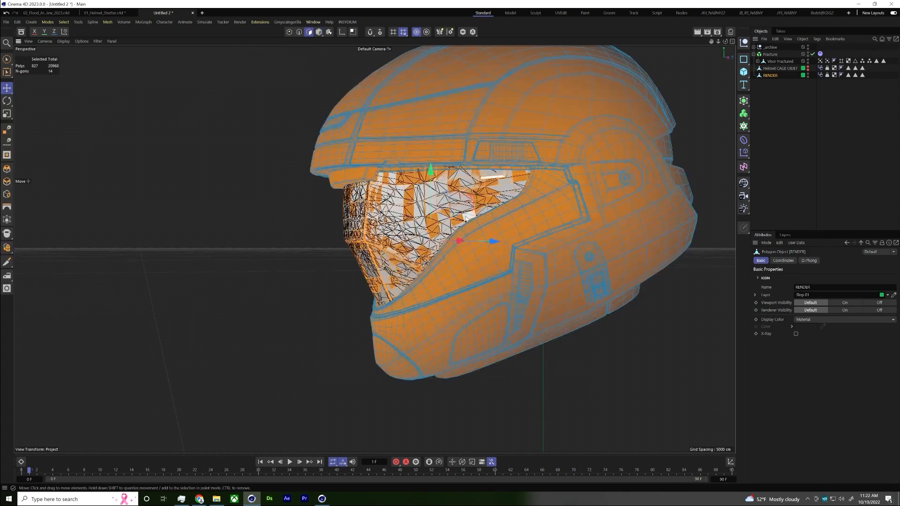
{"action": "key", "text": "ctrl+shift+a"}
{"action": "left_click_drag", "start_coordinate": [465, 217], "coordinate": [331, 69], "text": "alt"}
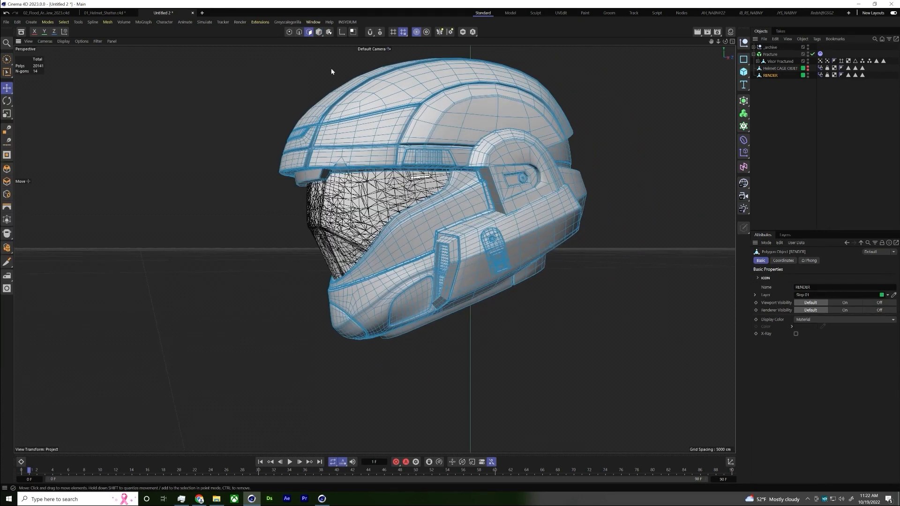
{"action": "left_click", "coordinate": [319, 32]}
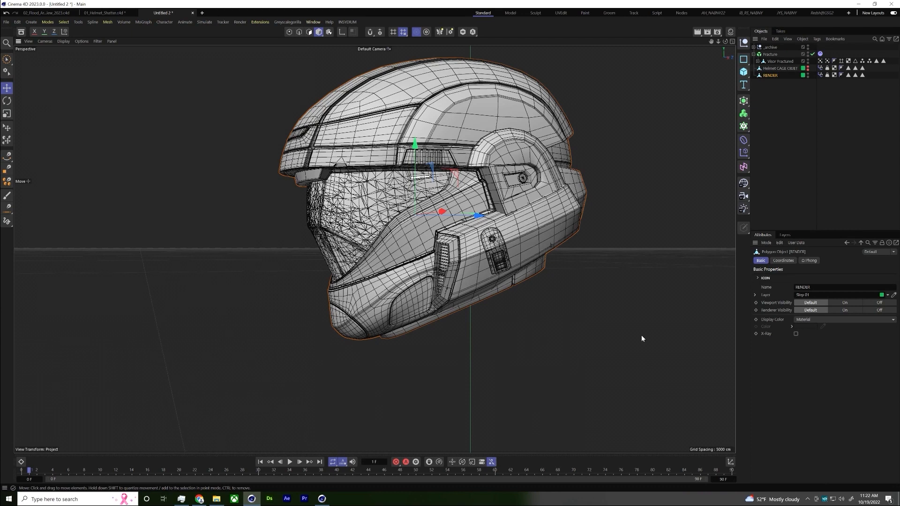
- Play back the rigid-body simulation to check the fractured visor against the opened RENDER helmet
{"action": "left_click", "coordinate": [289, 462]}
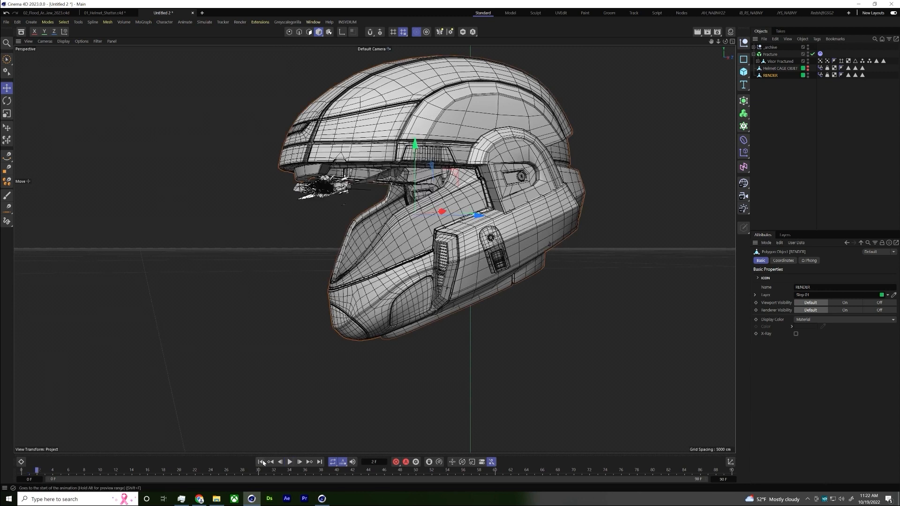
{"action": "left_click", "coordinate": [289, 462]}
{"action": "left_click", "coordinate": [290, 463]}
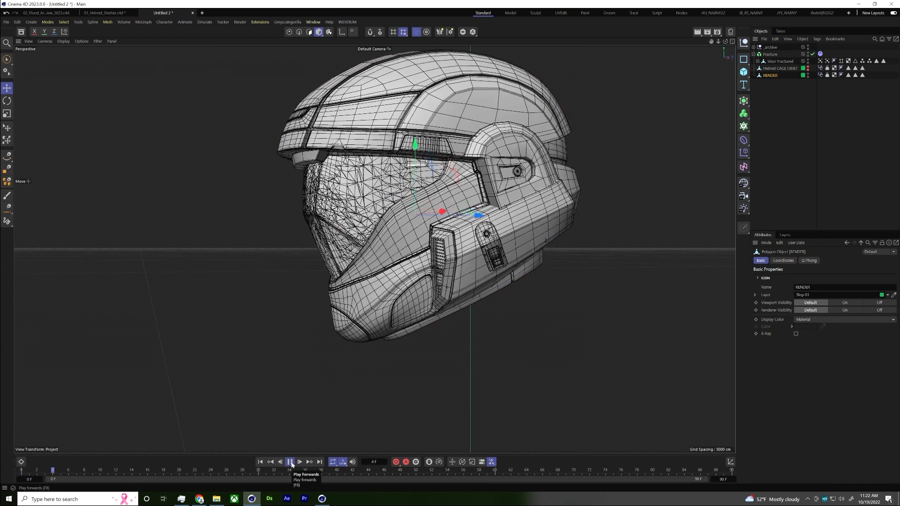
{"action": "left_click", "coordinate": [290, 462]}
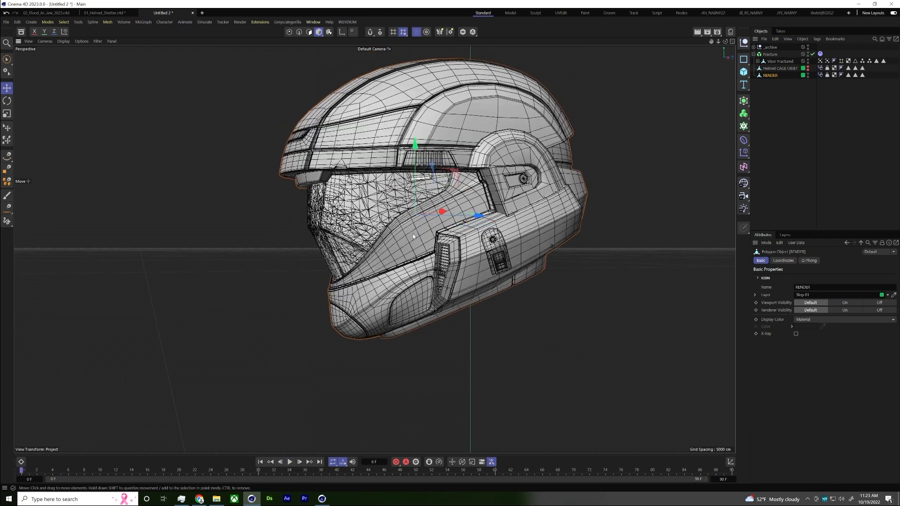
- Move the Helmet CAGE OBJET into the _archive null, fold the null, and select the Fracture object
{"action": "left_click", "coordinate": [753, 54]}
{"action": "left_click_drag", "start_coordinate": [780, 63], "coordinate": [770, 55]}
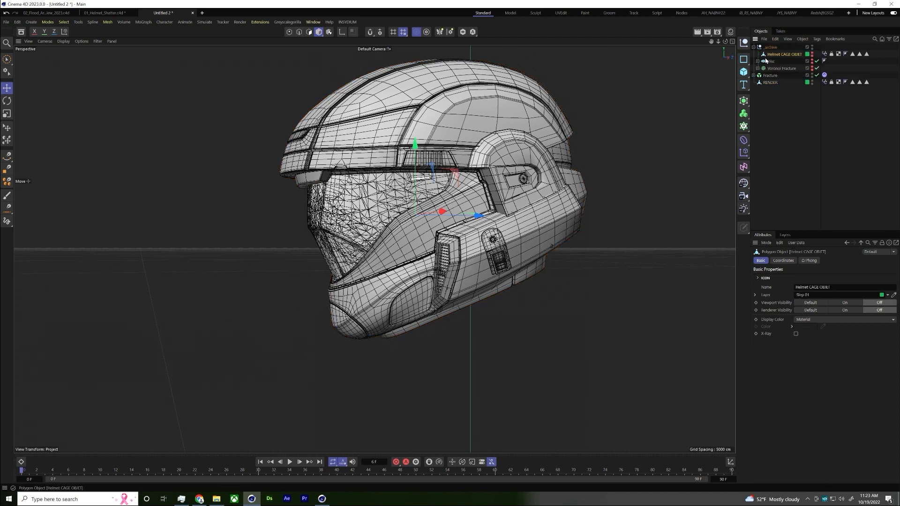
{"action": "left_click", "coordinate": [770, 55]}
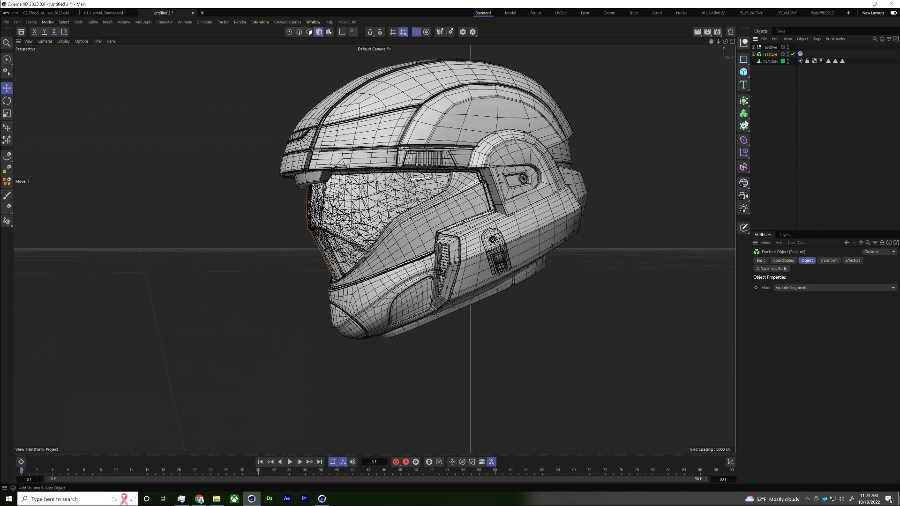
- Add a sphere primitive, scale it down to a radius of about 9 cm, and place it inside the helmet behind the visor
{"action": "left_click", "coordinate": [743, 72]}
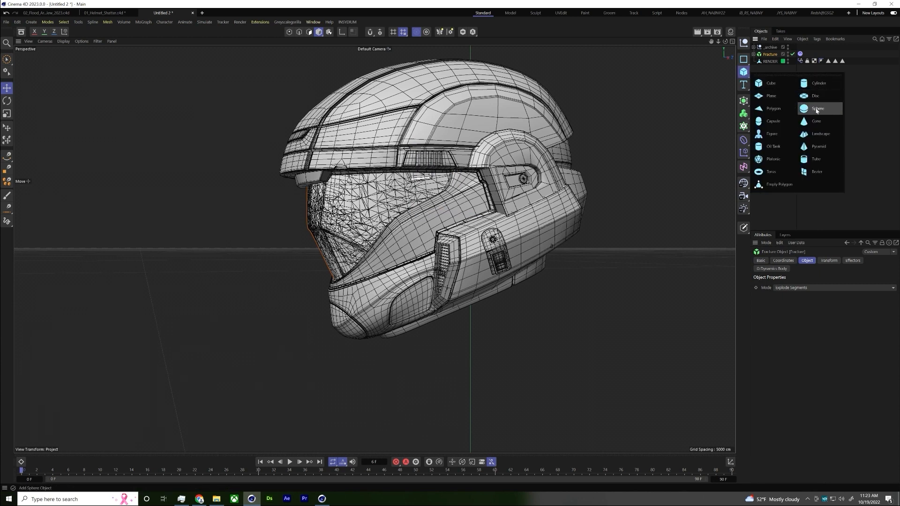
{"action": "left_click", "coordinate": [769, 121]}
{"action": "scroll", "coordinate": [316, 332], "scroll_direction": "down", "scroll_amount": 5}
{"action": "scroll", "coordinate": [396, 374], "scroll_direction": "up", "scroll_amount": 6}
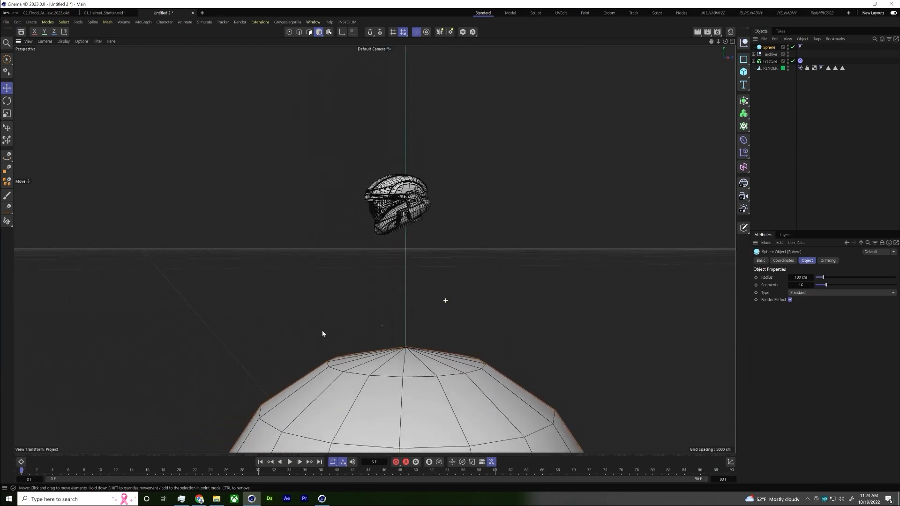
{"action": "scroll", "coordinate": [305, 337], "scroll_direction": "down", "scroll_amount": 3}
{"action": "key", "text": "t"}
{"action": "left_click_drag", "start_coordinate": [604, 323], "coordinate": [401, 162]}
{"action": "key", "text": "e"}
{"action": "key", "text": "t"}
{"action": "scroll", "coordinate": [422, 213], "scroll_direction": "up", "scroll_amount": 6}
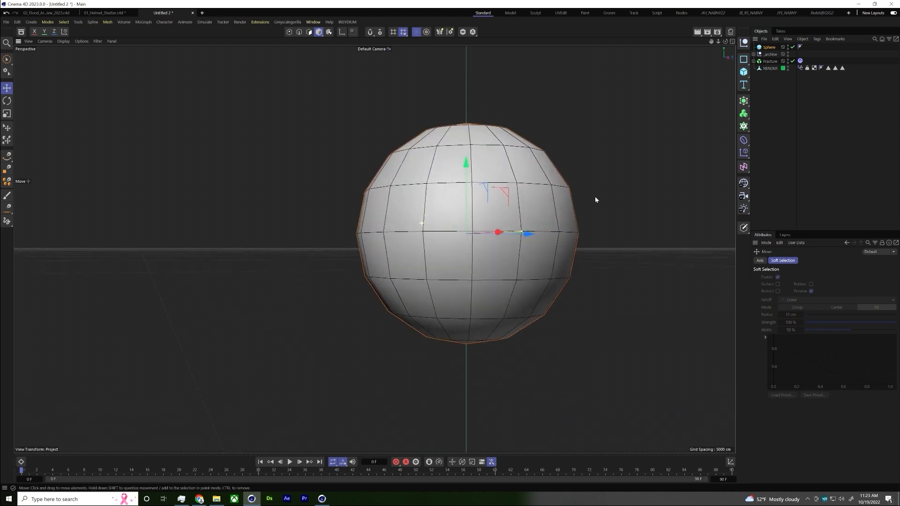
{"action": "scroll", "coordinate": [638, 204], "scroll_direction": "down", "scroll_amount": 4}
{"action": "key", "text": "e"}
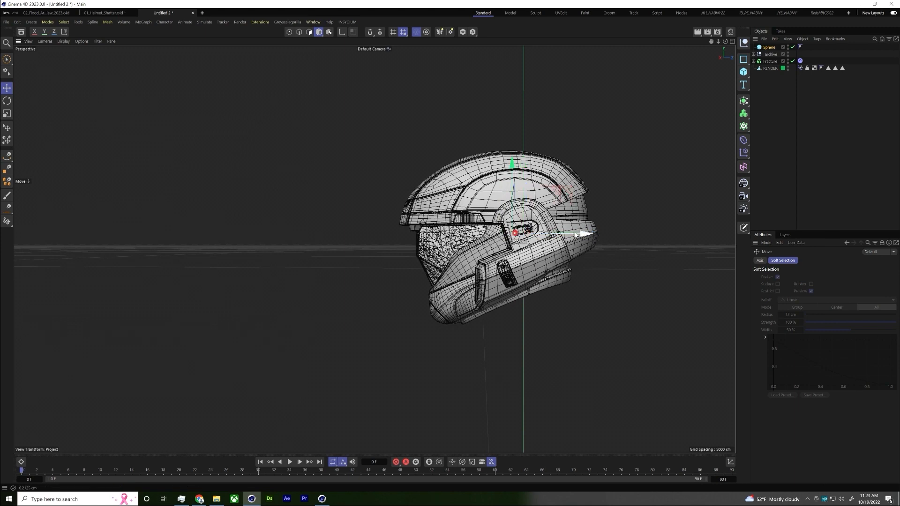
- Add a Bullet Collider Body tag to the sphere
{"action": "right_click", "coordinate": [770, 48]}
{"action": "mouse_move", "coordinate": [795, 70]}
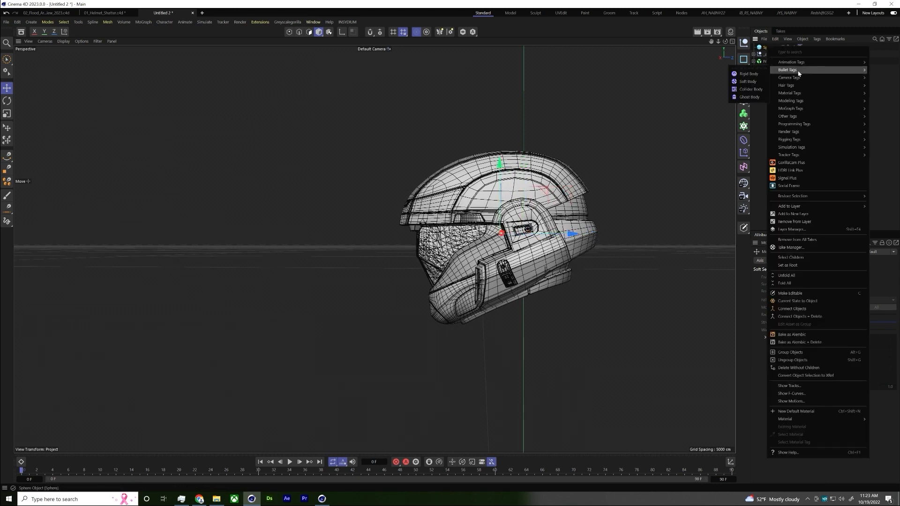
{"action": "left_click", "coordinate": [750, 89]}
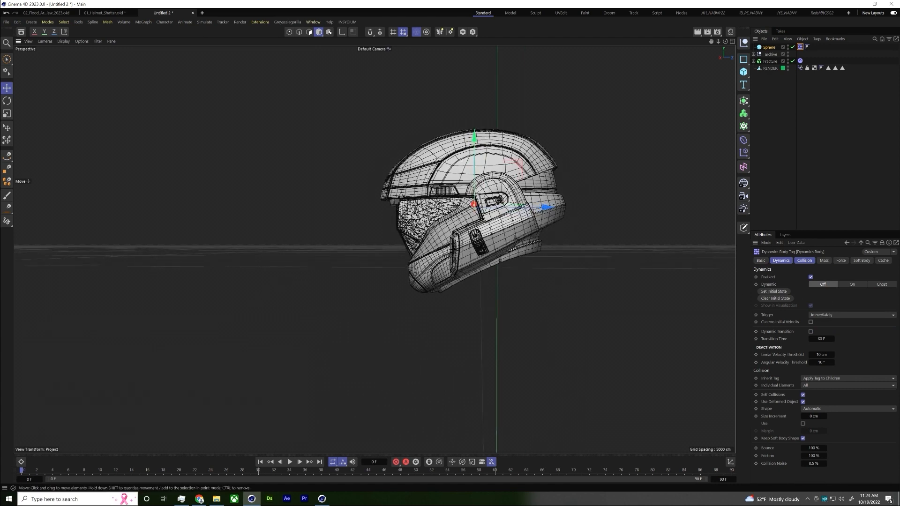
{"action": "left_click", "coordinate": [760, 261]}
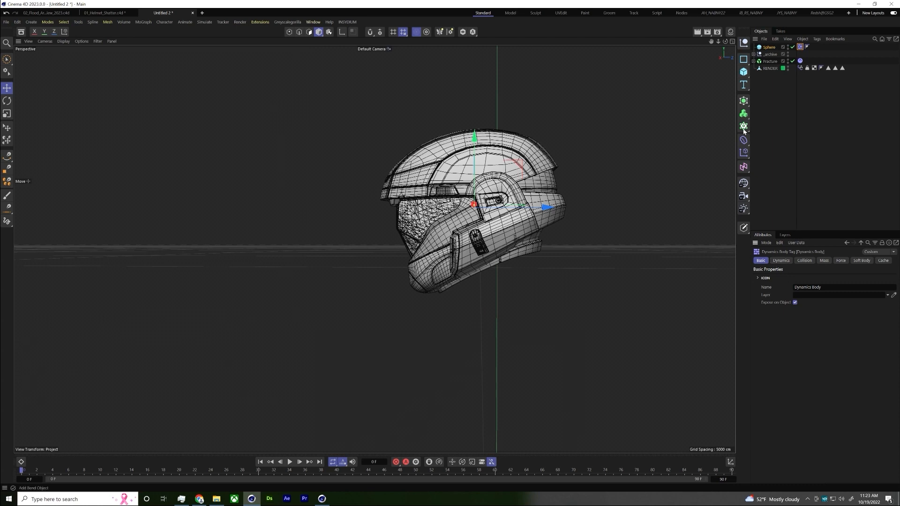
- Keyframe the sphere's position inside the helmet at frame 5 and out in front of the visor at frame 9
{"action": "left_click", "coordinate": [769, 47]}
{"action": "left_click", "coordinate": [790, 262]}
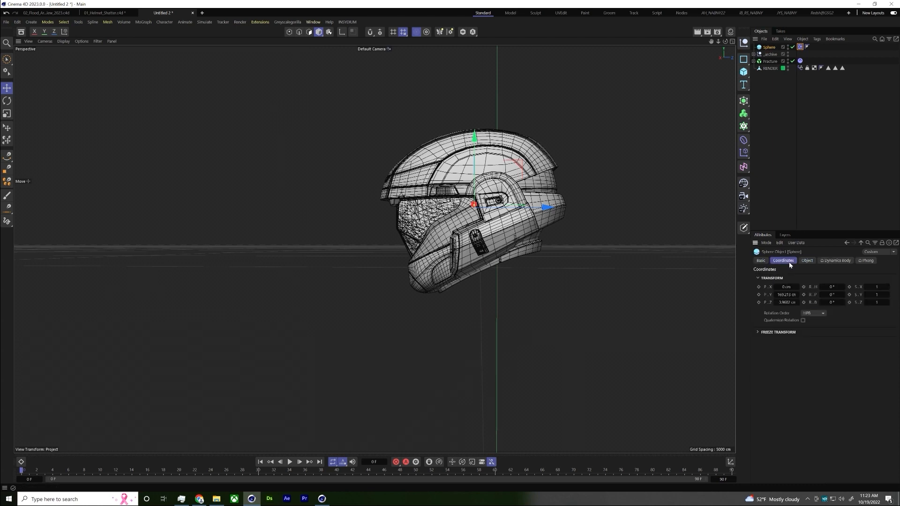
{"action": "left_click", "coordinate": [22, 473]}
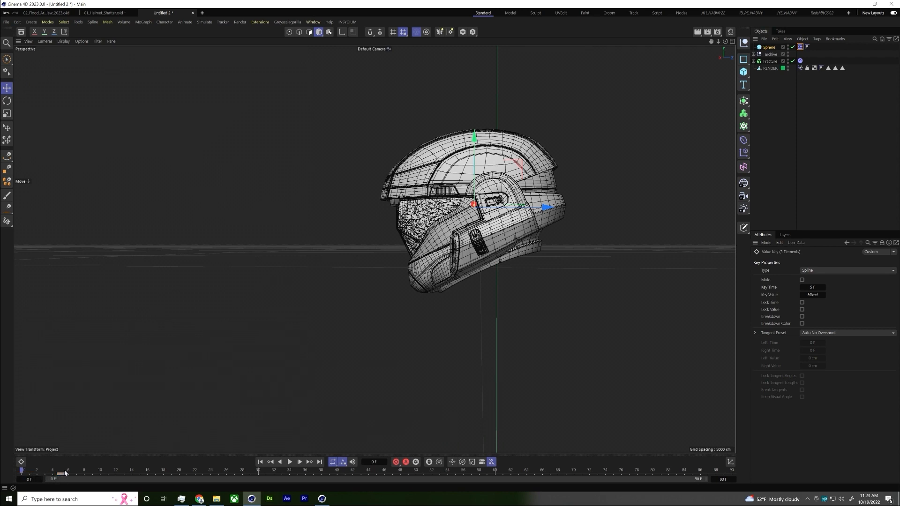
{"action": "left_click_drag", "start_coordinate": [83, 473], "coordinate": [91, 471]}
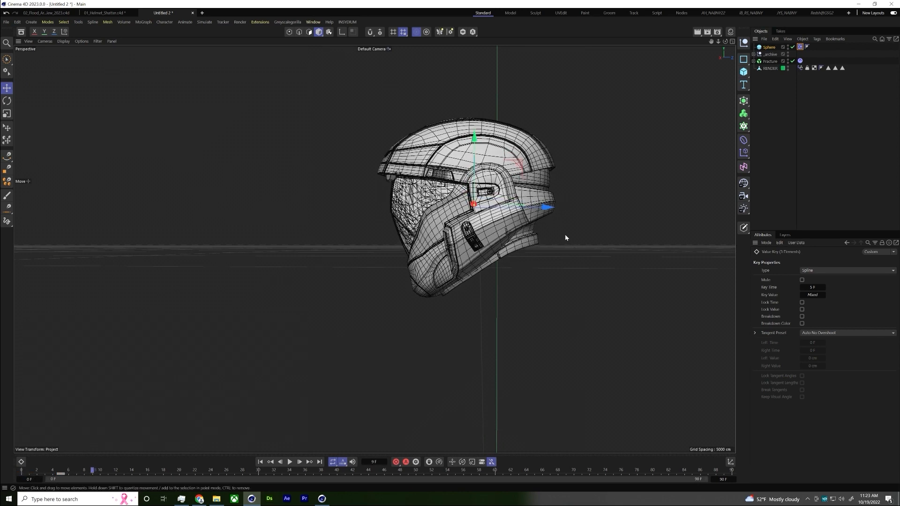
{"action": "left_click_drag", "start_coordinate": [541, 211], "coordinate": [389, 215]}
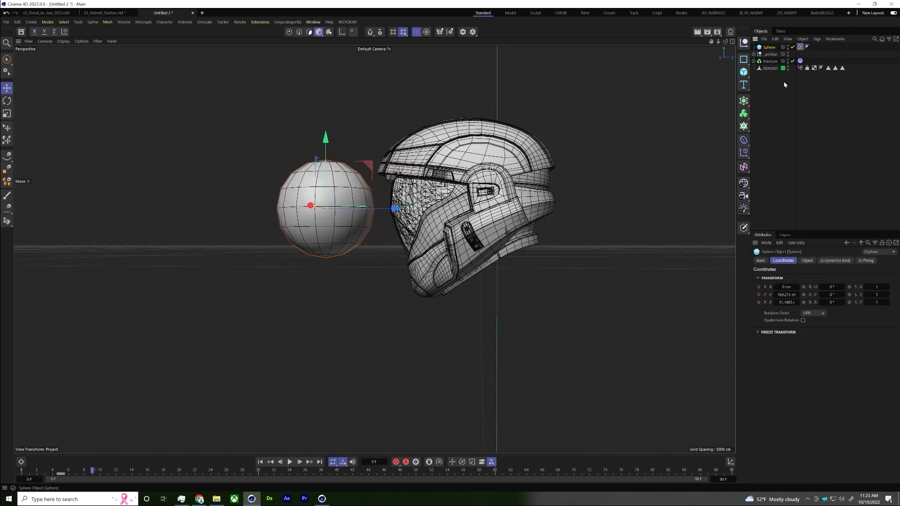
{"action": "left_click", "coordinate": [758, 303]}
- Set the sphere's radius to 4 cm
{"action": "left_click", "coordinate": [808, 260]}
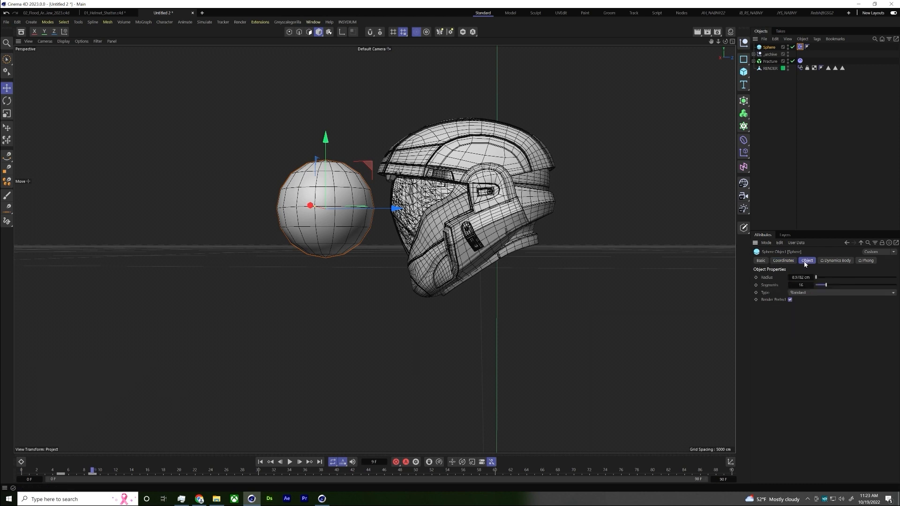
{"action": "left_click", "coordinate": [801, 278]}
{"action": "type", "text": "4"}
{"action": "key", "text": "Return"}
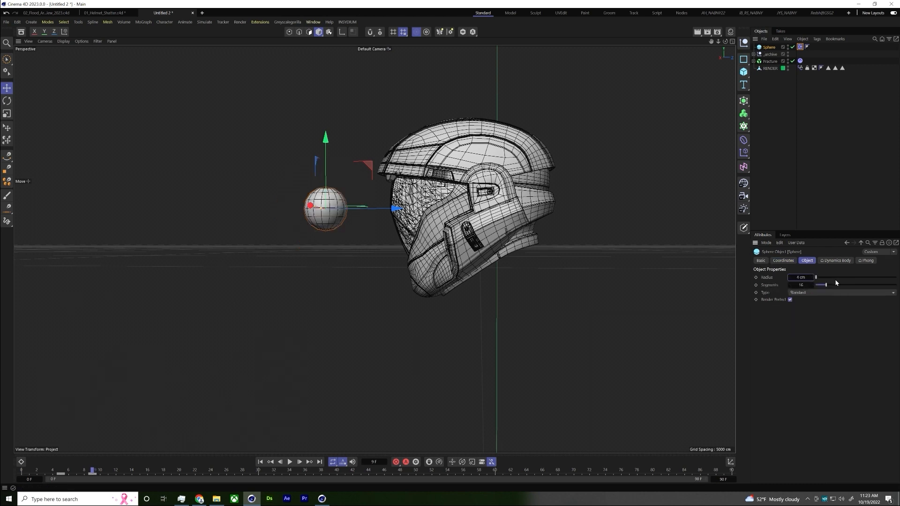
- Play the simulation from the start to frame 10, examine the visor shards up close, and hide the sphere in the viewport
{"action": "left_click", "coordinate": [759, 169]}
{"action": "key", "text": "shift+f"}
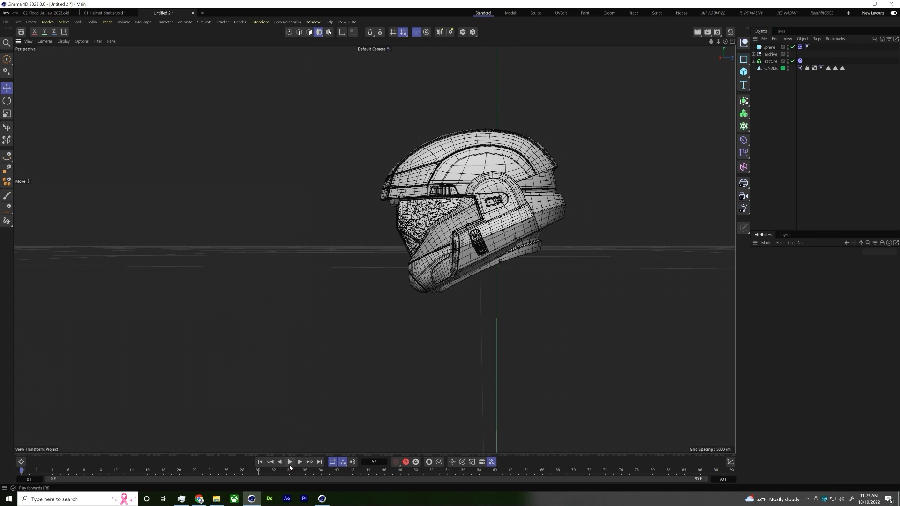
{"action": "left_click", "coordinate": [290, 463]}
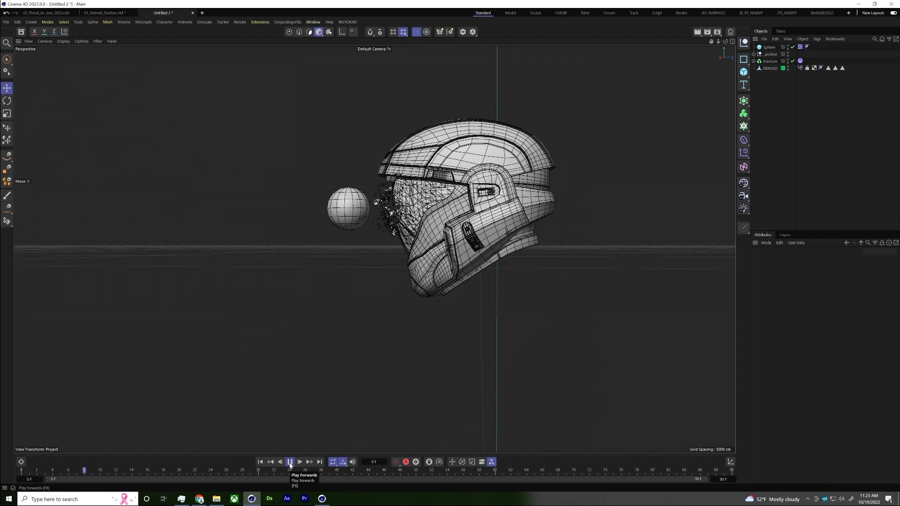
{"action": "left_click", "coordinate": [290, 462]}
{"action": "left_click_drag", "start_coordinate": [328, 220], "coordinate": [350, 212], "text": "alt"}
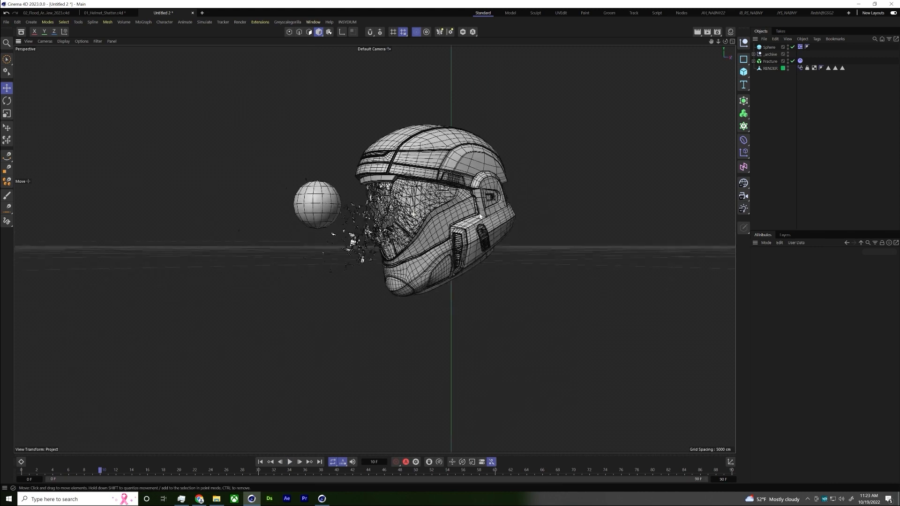
{"action": "scroll", "coordinate": [350, 212], "scroll_direction": "up", "scroll_amount": 3}
{"action": "scroll", "coordinate": [350, 211], "scroll_direction": "up", "scroll_amount": 5}
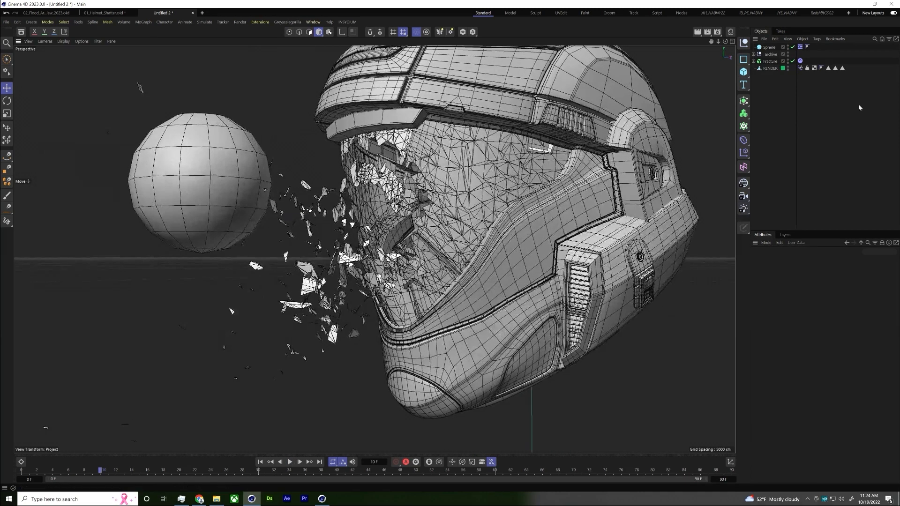
{"action": "left_click", "coordinate": [788, 46]}
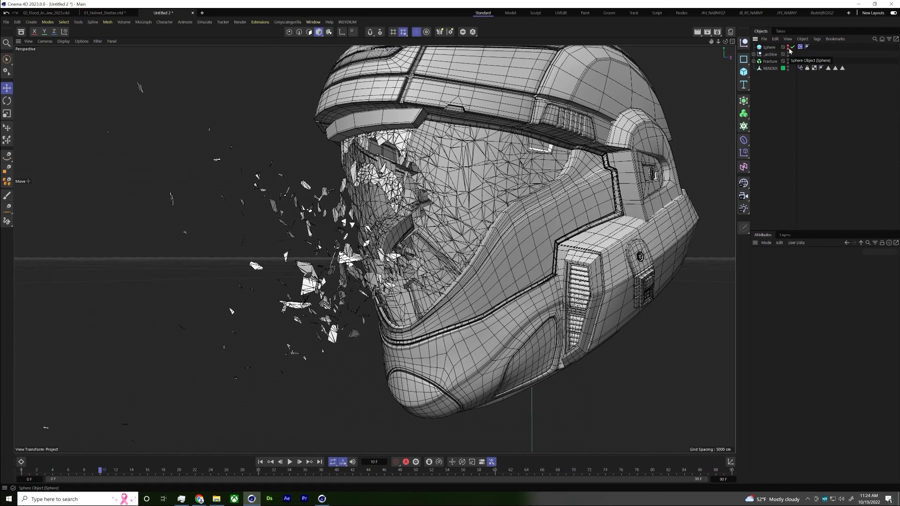
- Copy the Head+Teeth null from the 01_Helmet_Shatter.c4d scene into the Untitled 2 scene
{"action": "left_click", "coordinate": [48, 14]}
{"action": "left_click", "coordinate": [103, 13]}
{"action": "left_click", "coordinate": [753, 75]}
{"action": "left_click", "coordinate": [777, 82]}
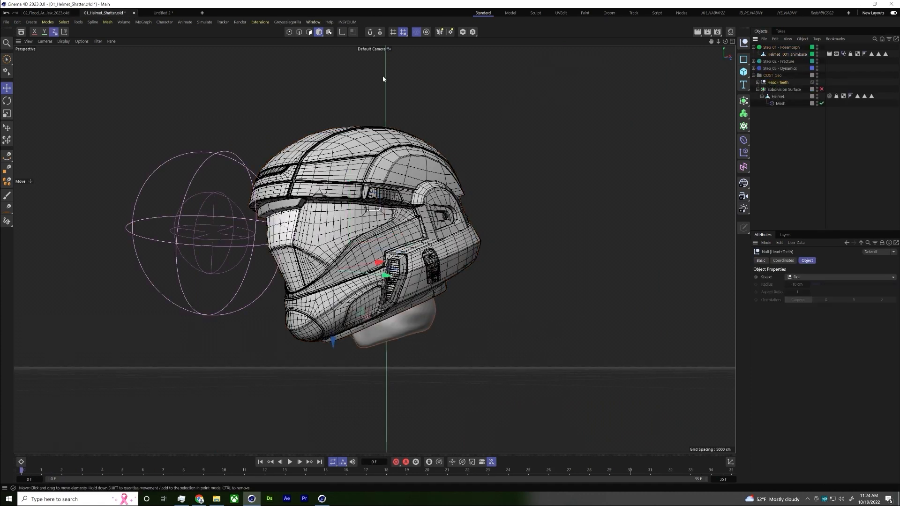
{"action": "left_click", "coordinate": [162, 13]}
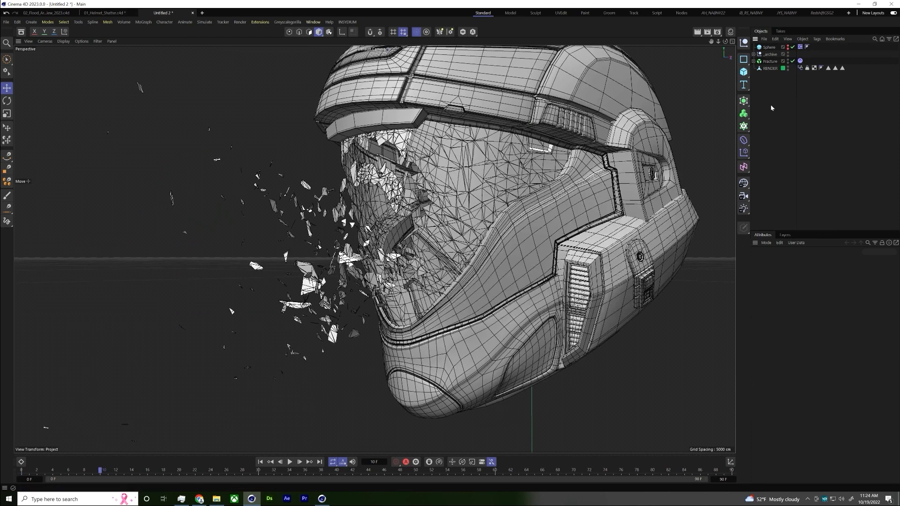
{"action": "key", "text": "ctrl+v"}
{"action": "left_click_drag", "start_coordinate": [469, 113], "coordinate": [277, 94], "text": "alt"}
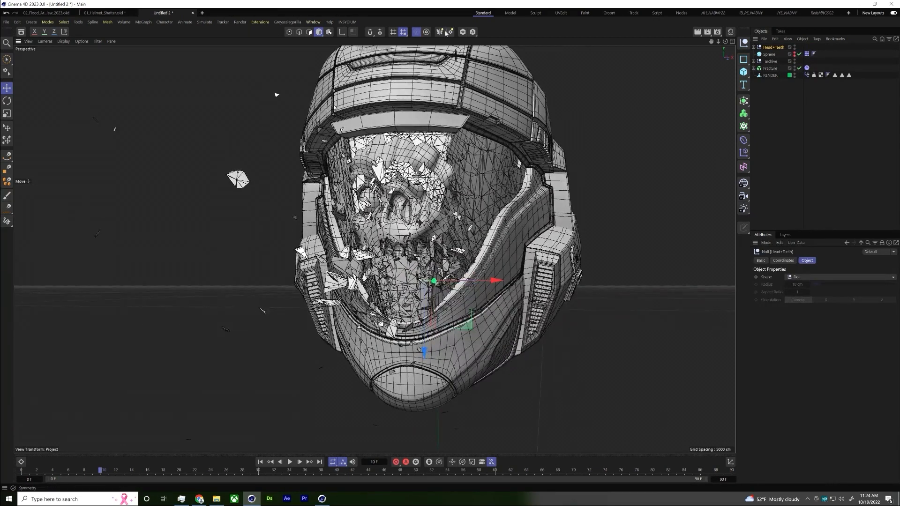
- Isolate the Head+Teeth null with all its children using Viewport Solo Hierarchy
{"action": "left_click", "coordinate": [463, 32]}
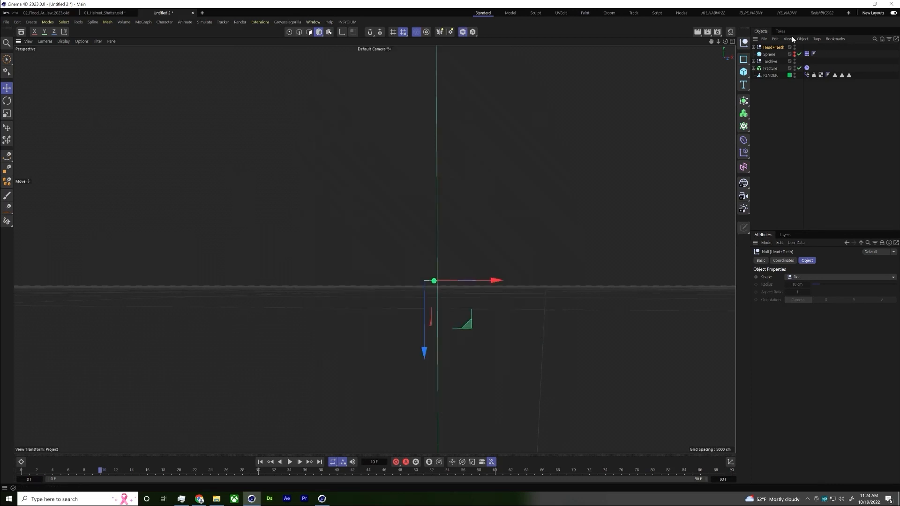
{"action": "left_click", "coordinate": [472, 31]}
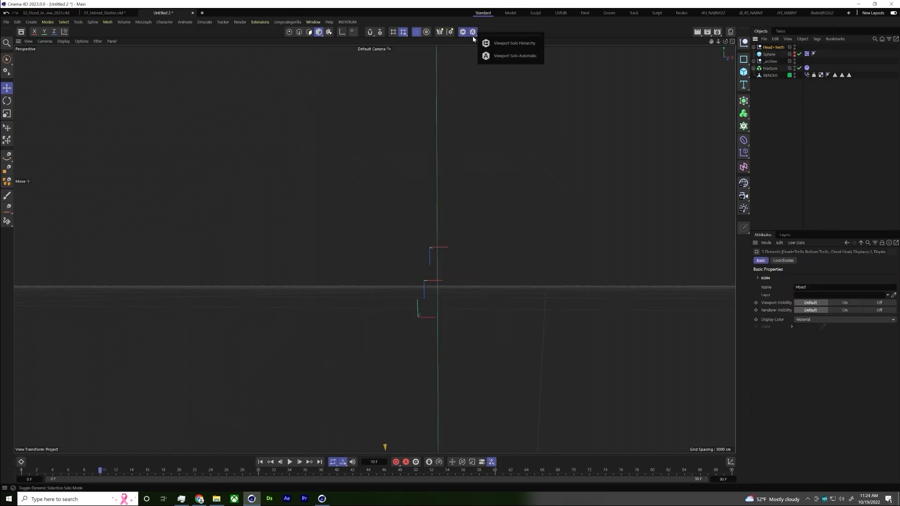
{"action": "left_click", "coordinate": [513, 43]}
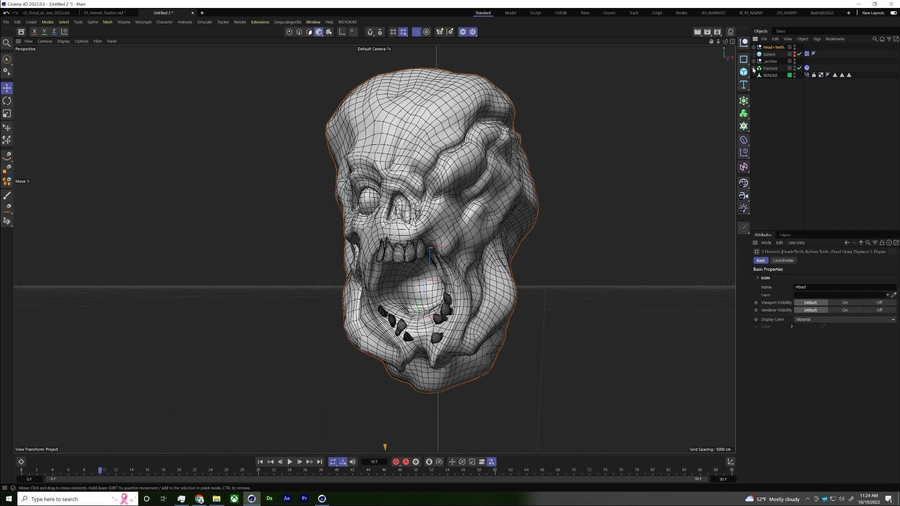
- Unfold the Head+Teeth null and examine the tag properties of the Flood_Head object's Pose Morph
{"action": "left_click", "coordinate": [754, 47]}
{"action": "left_click", "coordinate": [814, 61]}
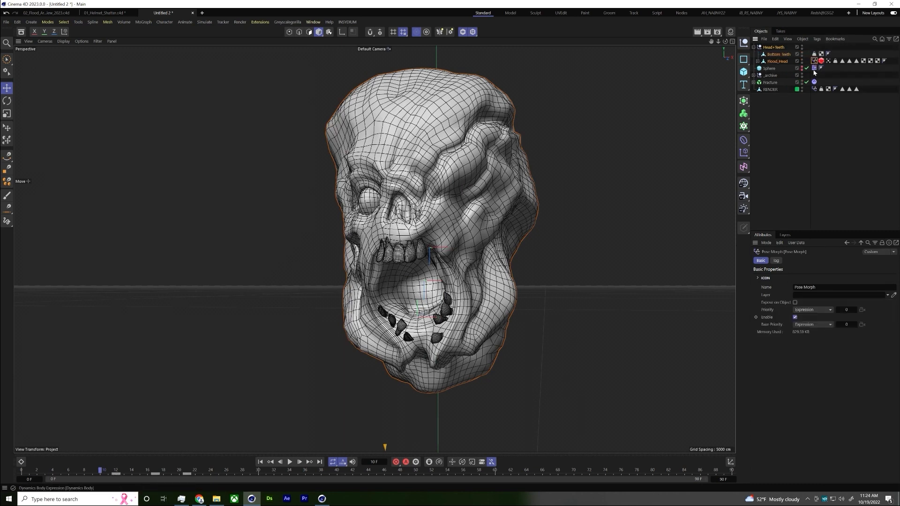
{"action": "left_click", "coordinate": [778, 261]}
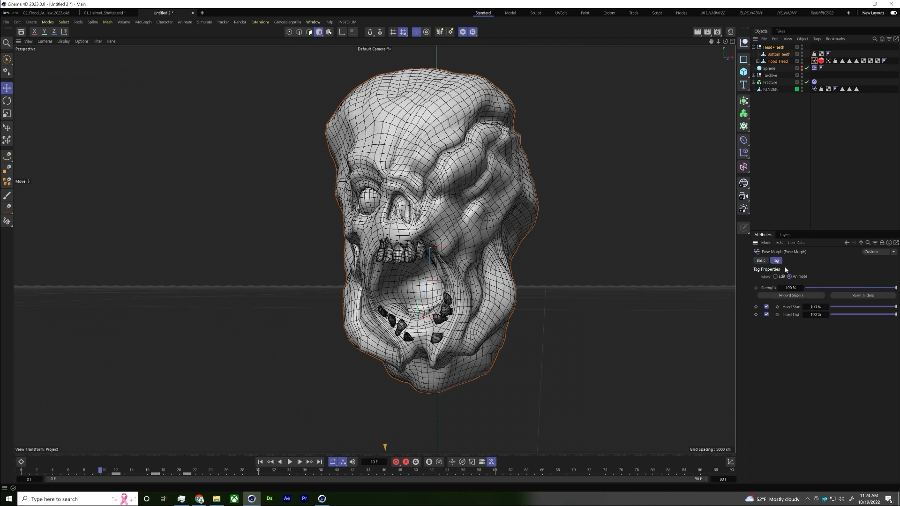
- Set the Pose Morph strengths of Flood_Head to 0% for Head Start and about 31% for Head End
{"action": "mouse_move", "coordinate": [862, 307]}
{"action": "left_mouse_down"}
{"action": "mouse_move", "coordinate": [830, 308]}
{"action": "mouse_move", "coordinate": [851, 315]}
{"action": "left_mouse_up"}
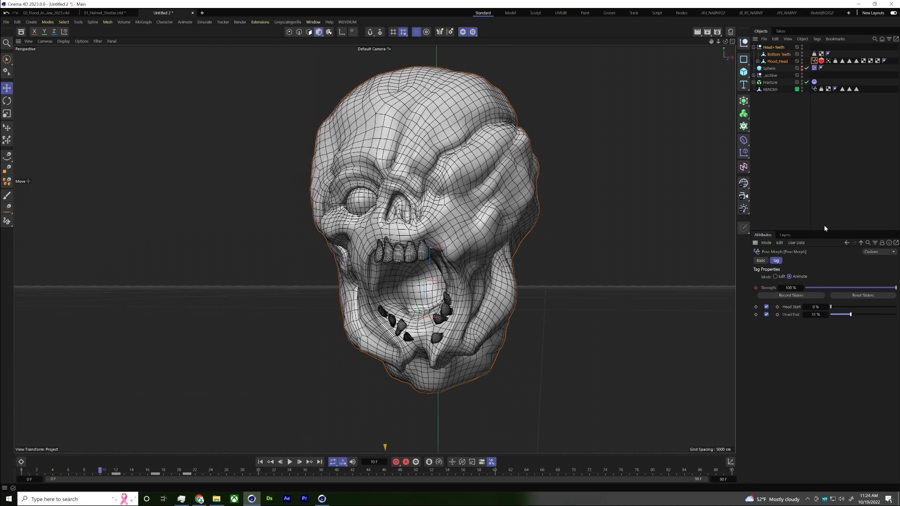
- Hide the Head+Teeth null in the viewport and turn off solo mode to bring back the shattered helmet
{"action": "left_click", "coordinate": [802, 46]}
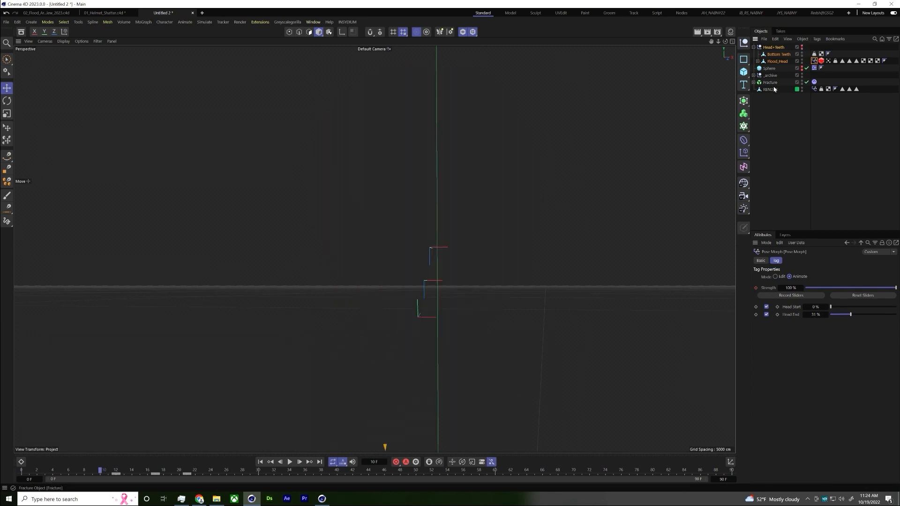
{"action": "left_click", "coordinate": [463, 32]}
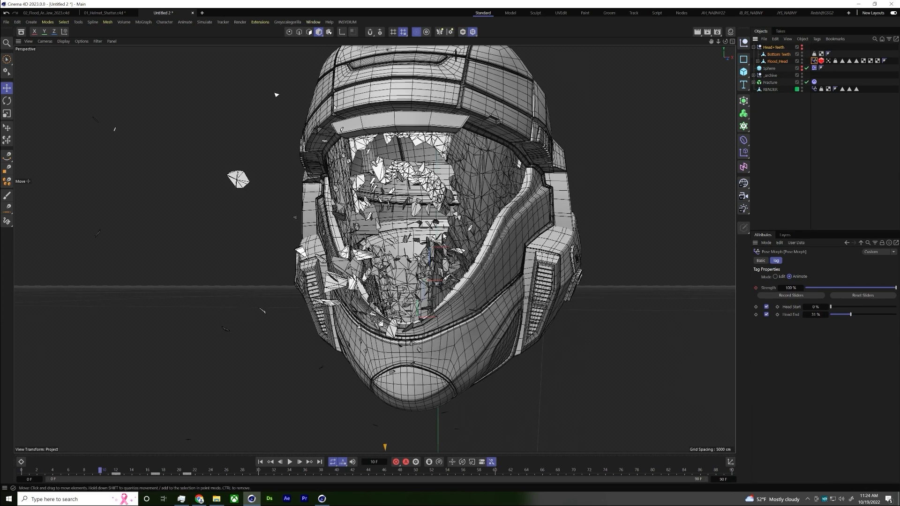
{"action": "left_click_drag", "start_coordinate": [276, 94], "coordinate": [282, 192], "text": "alt"}
{"action": "scroll", "coordinate": [282, 211], "scroll_direction": "up", "scroll_amount": 5}
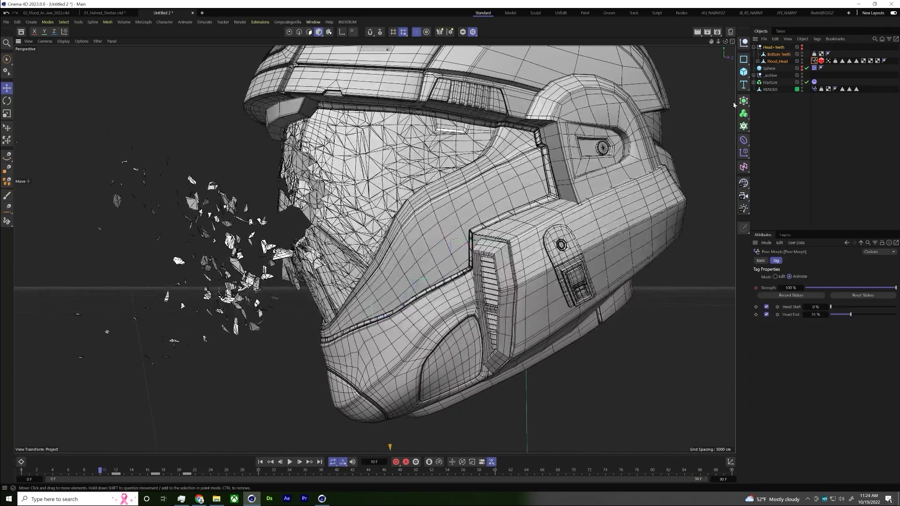
- Set the end frame of the timeline to 45
{"action": "double_click", "coordinate": [719, 479]}
{"action": "type", "text": "45"}
{"action": "key", "text": "Return"}
- Add a Cloth Surface with 0 subdivisions and 0.1 cm thickness, and make the Fracture object its child
{"action": "left_click", "coordinate": [786, 110]}
{"action": "key", "text": "shift+c"}
{"action": "type", "text": "cloth"}
{"action": "key", "text": "Down"}
{"action": "key", "text": "Down"}
{"action": "key", "text": "Down"}
{"action": "key", "text": "Down"}
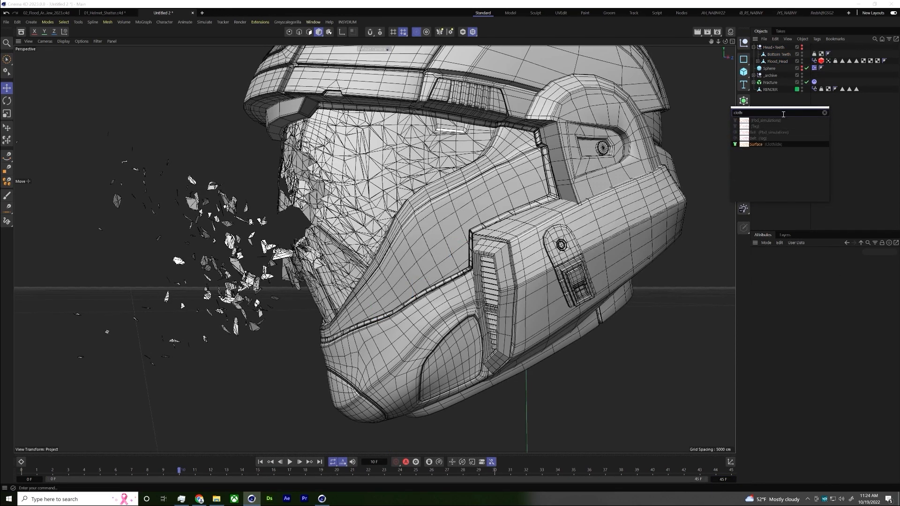
{"action": "key", "text": "Return"}
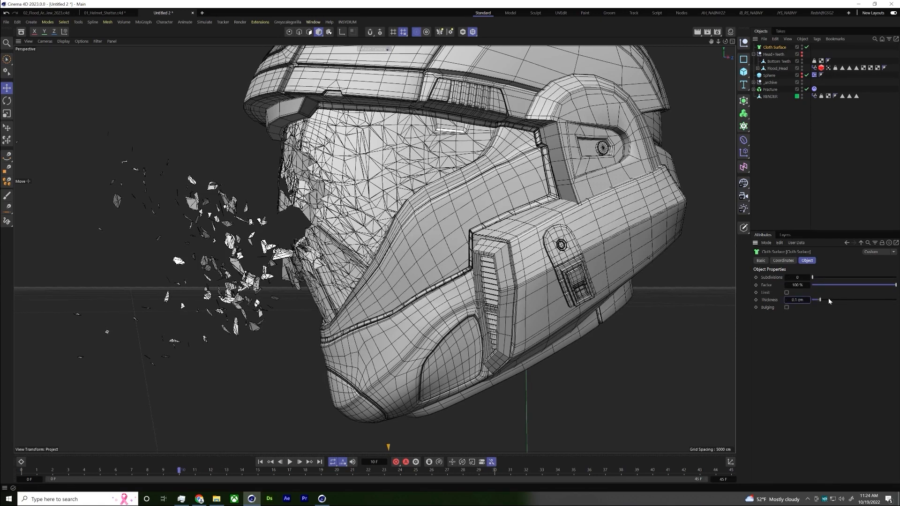
{"action": "left_click_drag", "start_coordinate": [774, 47], "coordinate": [774, 97]}
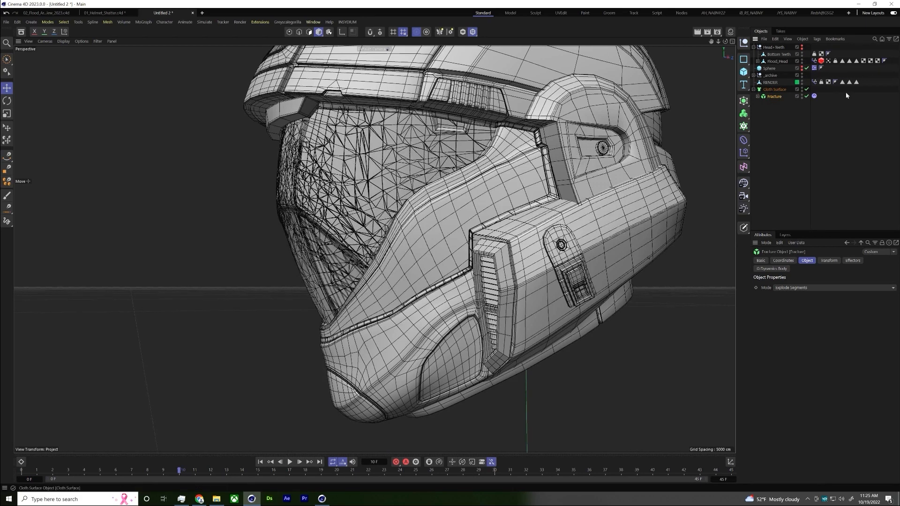
- Bake the Fracture object's simulation into the cache of its Dynamics Body tag
{"action": "left_click", "coordinate": [815, 96]}
{"action": "left_click", "coordinate": [881, 262]}
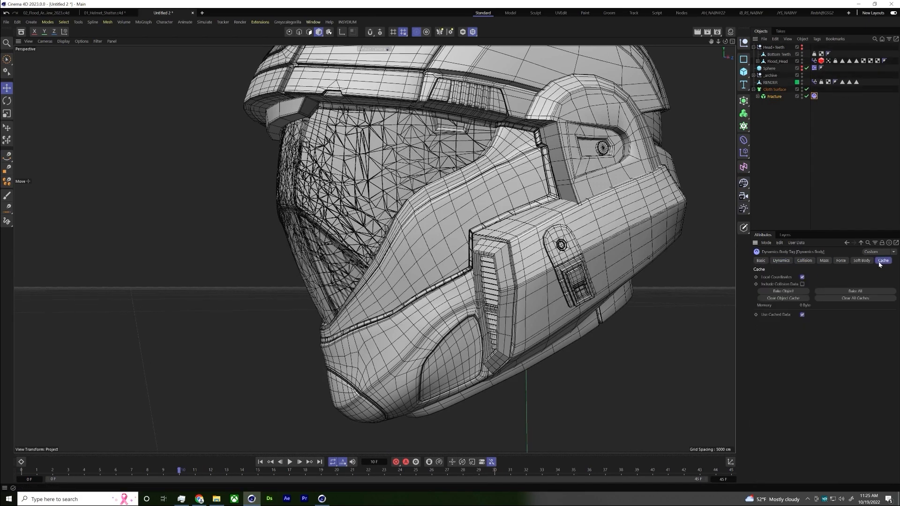
{"action": "left_click", "coordinate": [794, 292]}
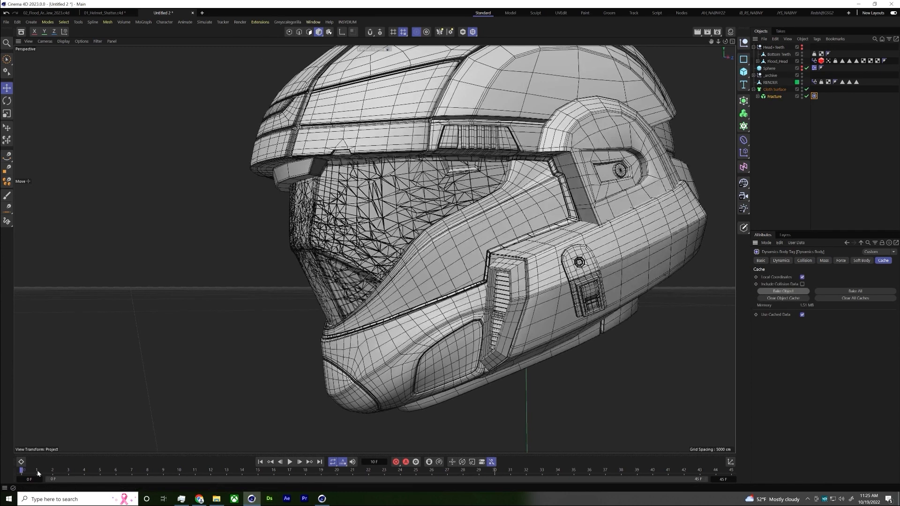
- Play the baked simulation to frame 12 and examine the thickened visor shards in Gouraud shading without wireframe lines
{"action": "left_click", "coordinate": [290, 462]}
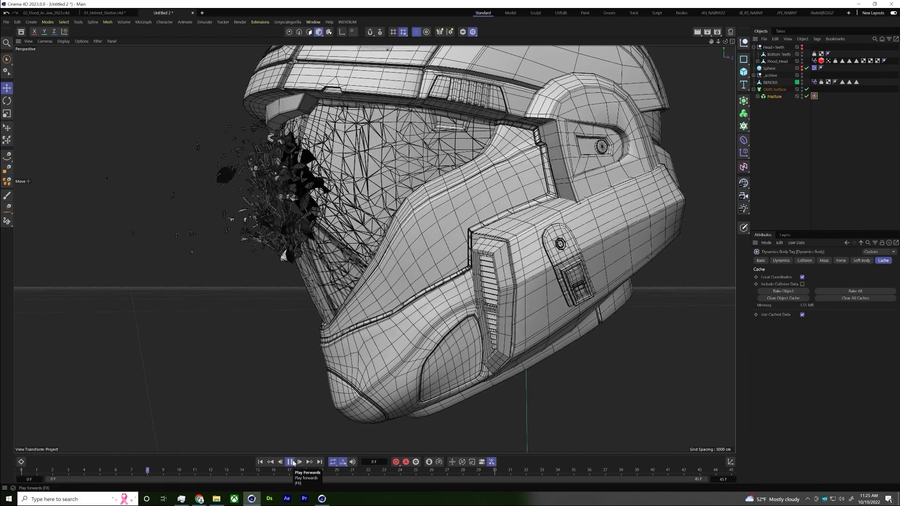
{"action": "left_click", "coordinate": [291, 462]}
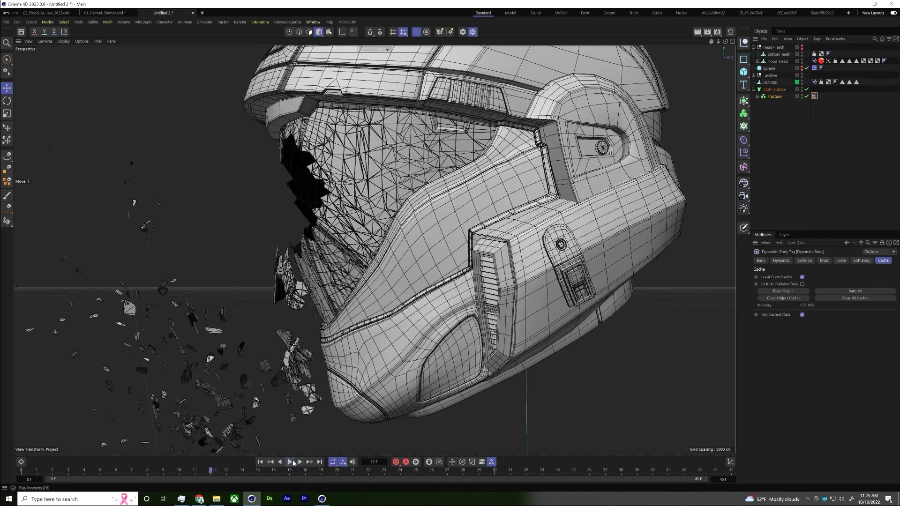
{"action": "key", "text": "n"}
{"action": "key", "text": "a"}
{"action": "mouse_move", "coordinate": [262, 262]}
{"action": "left_mouse_down", "text": "alt"}
{"action": "mouse_move", "coordinate": [294, 222]}
{"action": "mouse_move", "coordinate": [350, 210]}
{"action": "mouse_move", "coordinate": [334, 221]}
{"action": "mouse_move", "coordinate": [244, 193]}
{"action": "left_mouse_up", "text": "alt"}
{"action": "scroll", "coordinate": [334, 220], "scroll_direction": "down", "scroll_amount": 6}
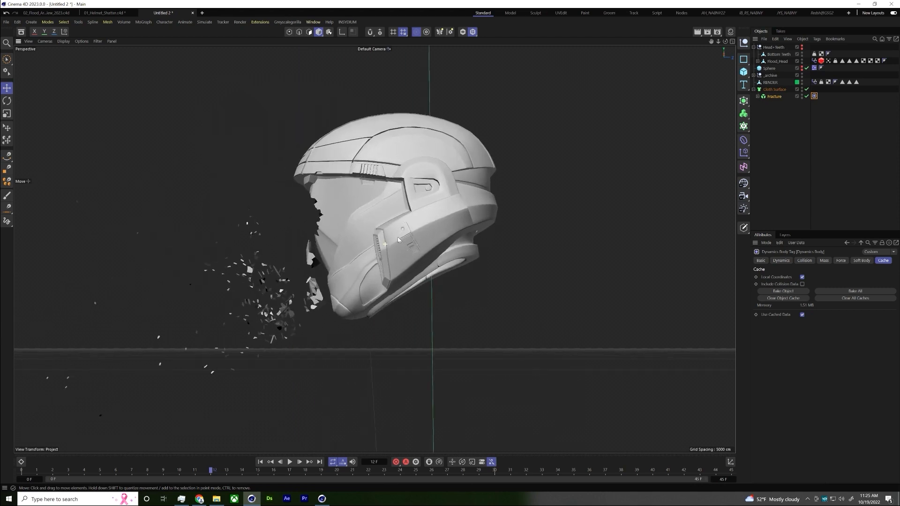
{"action": "scroll", "coordinate": [244, 192], "scroll_direction": "up", "scroll_amount": 3}
- Switch to File Explorer and open the ODST_armrip_01 video from the HALO project's 02_Flood_Arm_Rip_Overview folder
{"action": "left_click", "coordinate": [215, 500]}
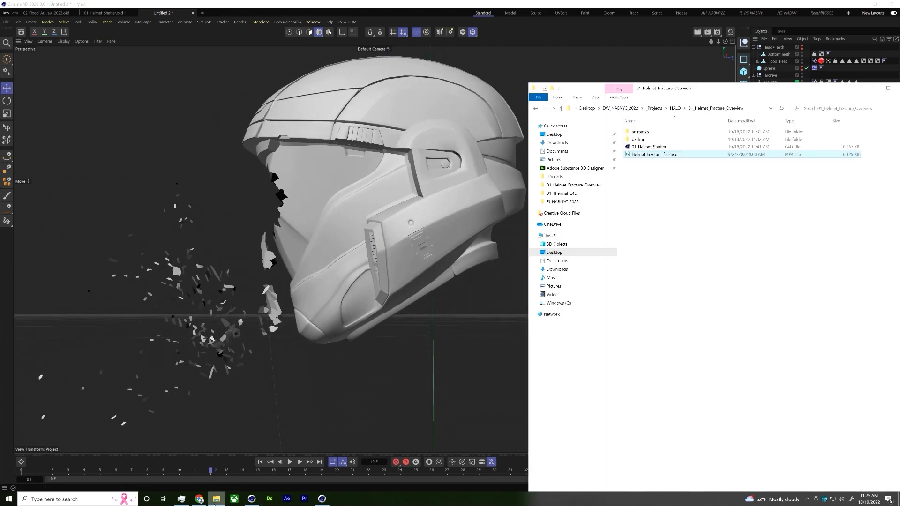
{"action": "left_click", "coordinate": [675, 108]}
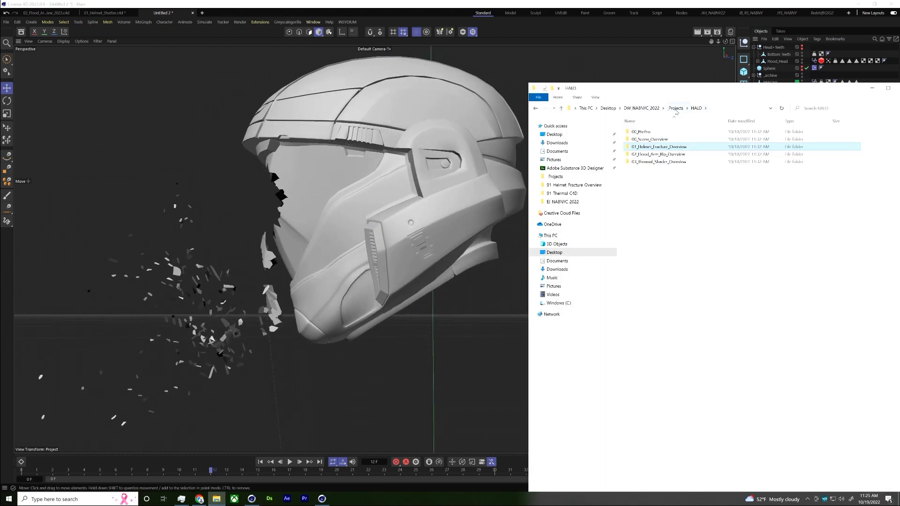
{"action": "double_click", "coordinate": [660, 154]}
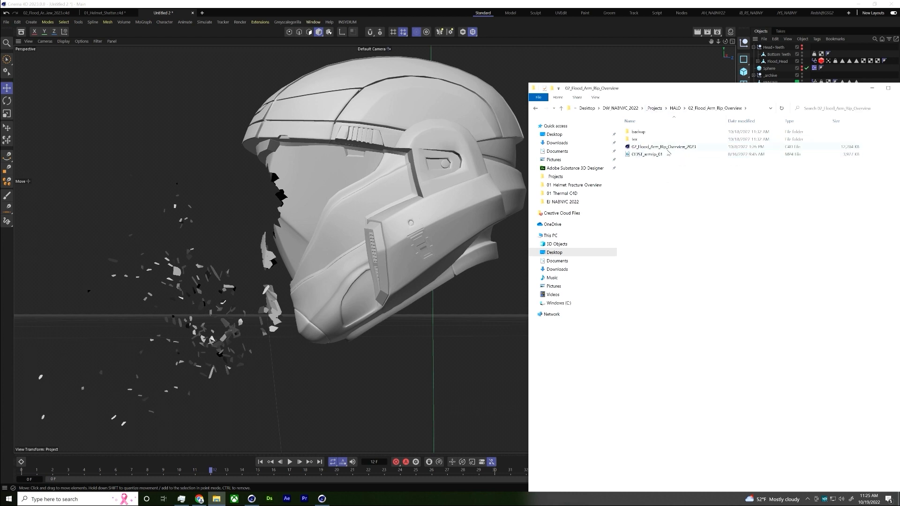
{"action": "double_click", "coordinate": [660, 155]}
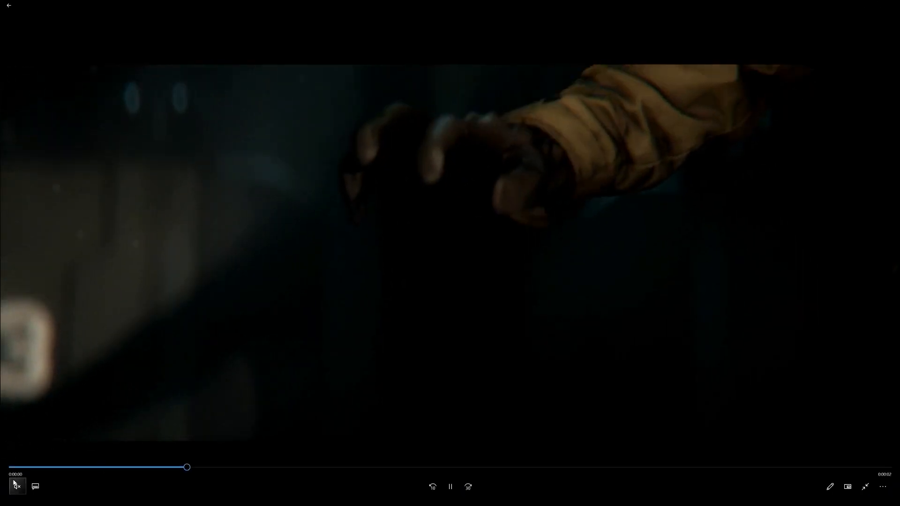
- Review the arm rip in the ODST_armrip_01 video, replaying the tentacle burst, and close the player
{"action": "left_click", "coordinate": [449, 489]}
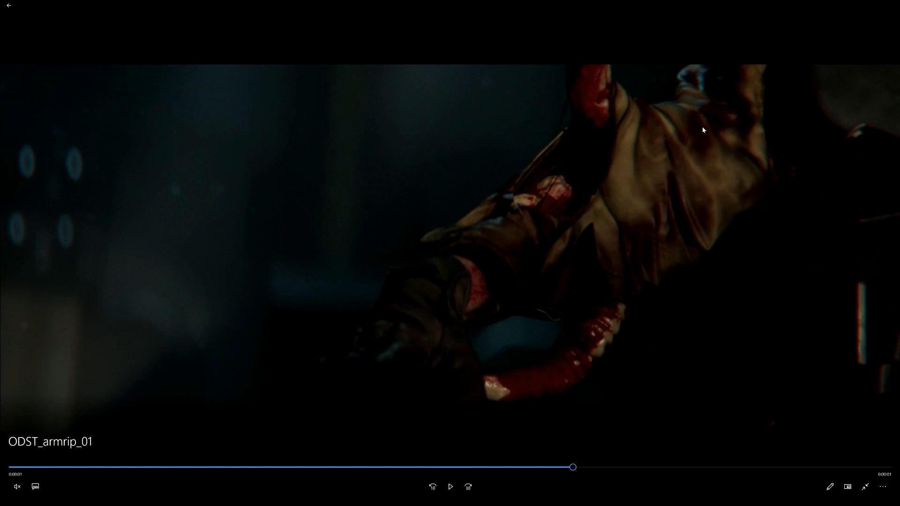
{"action": "left_click", "coordinate": [450, 487]}
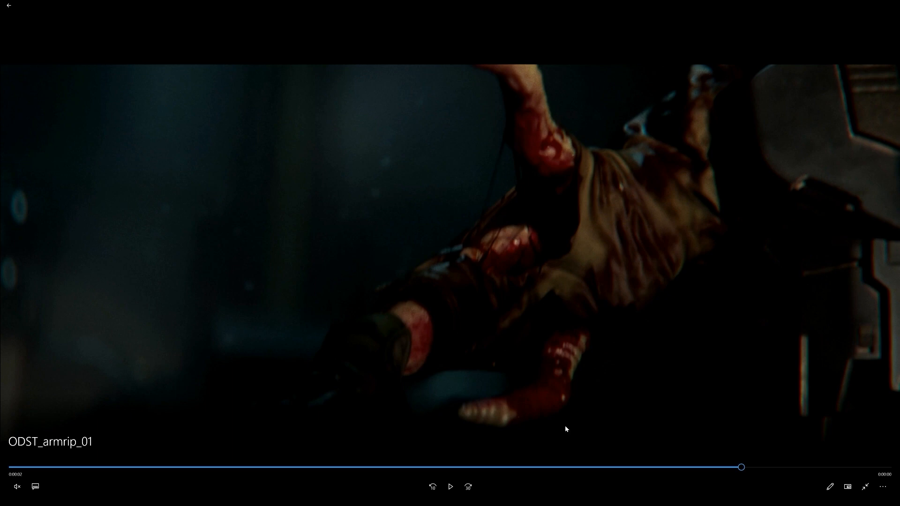
{"action": "left_click_drag", "start_coordinate": [693, 468], "coordinate": [423, 477]}
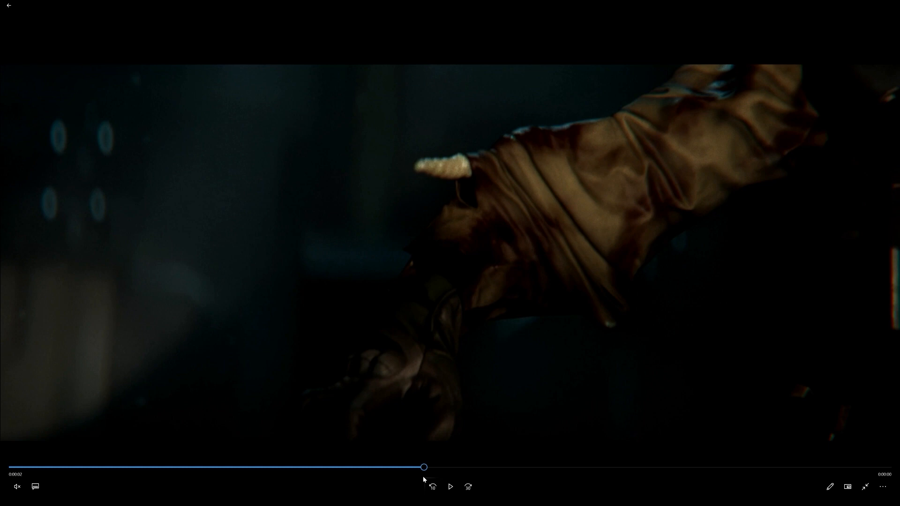
{"action": "left_click", "coordinate": [451, 487]}
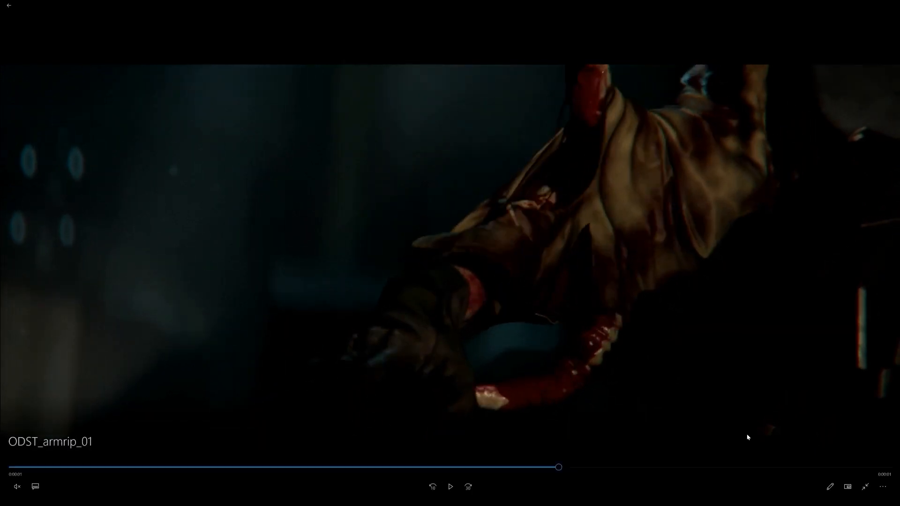
{"action": "left_click", "coordinate": [865, 486]}
{"action": "left_click", "coordinate": [891, 6]}
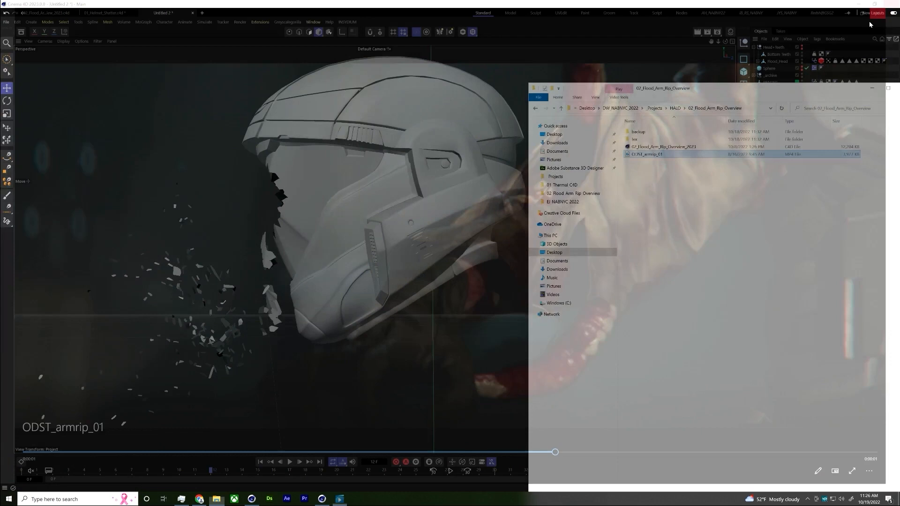
- Switch to the 02_Flood_Arm_Rip_Overview_2023.c4d scene in Cinema 4D and play the arm animation to frame 52
{"action": "left_click", "coordinate": [55, 14]}
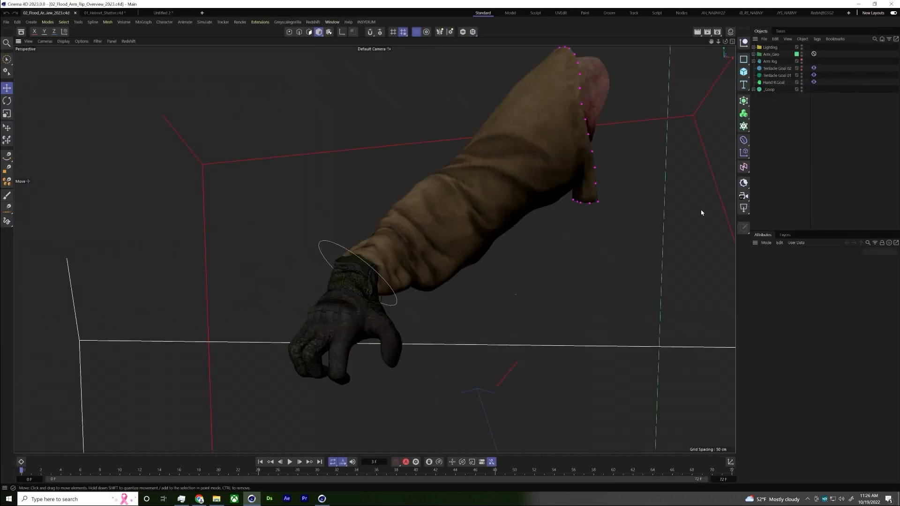
{"action": "left_click", "coordinate": [289, 461]}
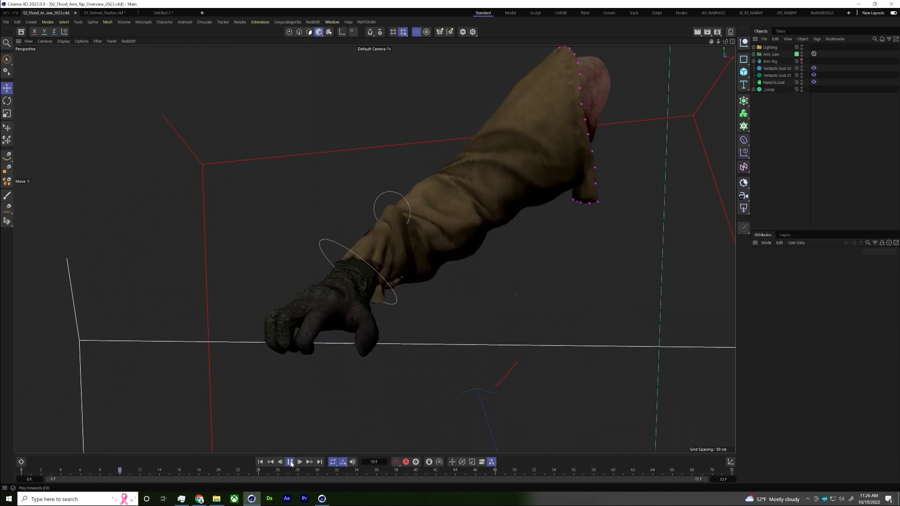
{"action": "left_click", "coordinate": [290, 463]}
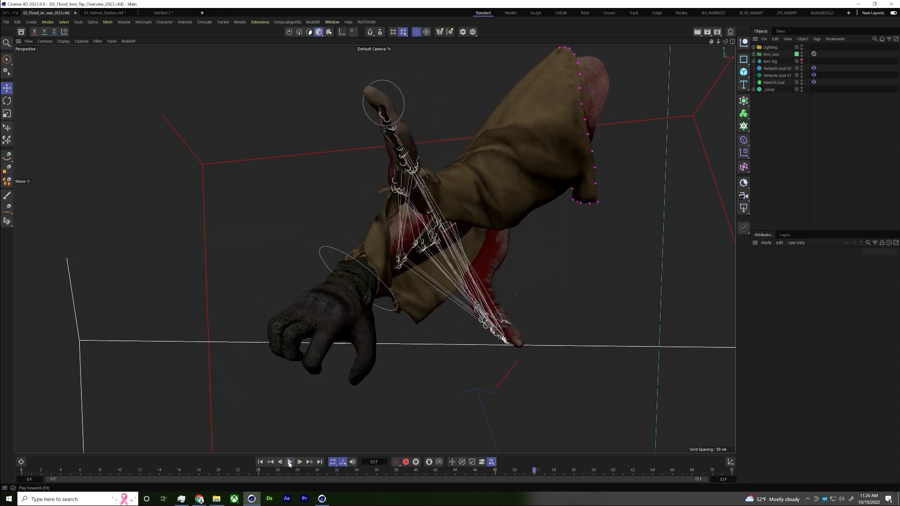
- Select the Hand R.Goal null around the wrist of the arm
{"action": "right_click", "coordinate": [432, 295]}
{"action": "left_click", "coordinate": [388, 315]}
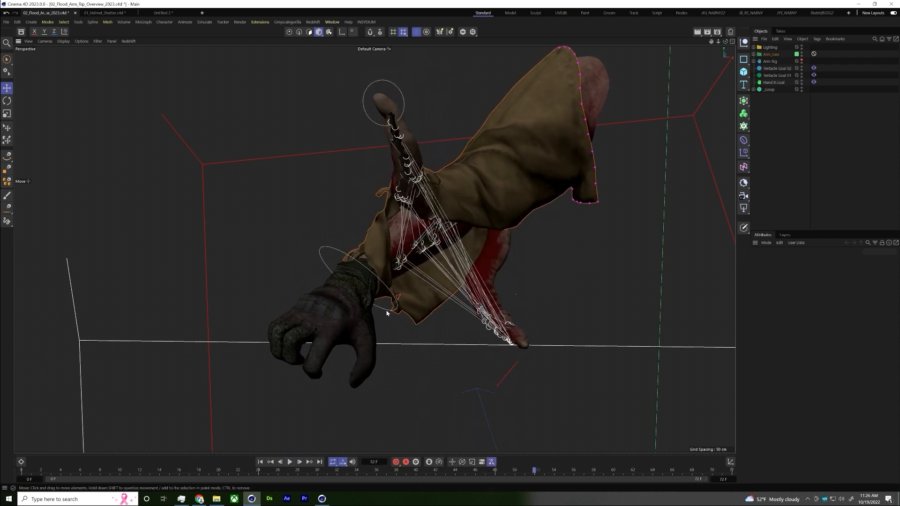
{"action": "left_click", "coordinate": [379, 310]}
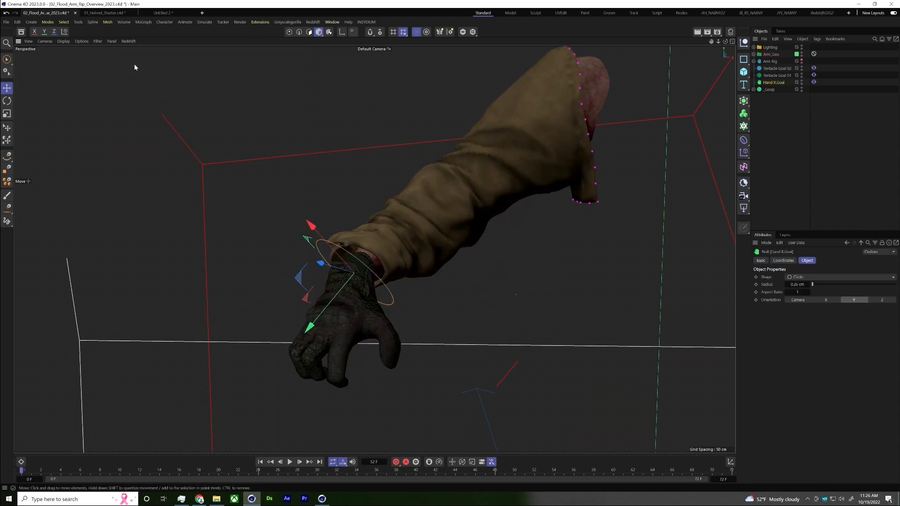
{"action": "left_click", "coordinate": [111, 41]}
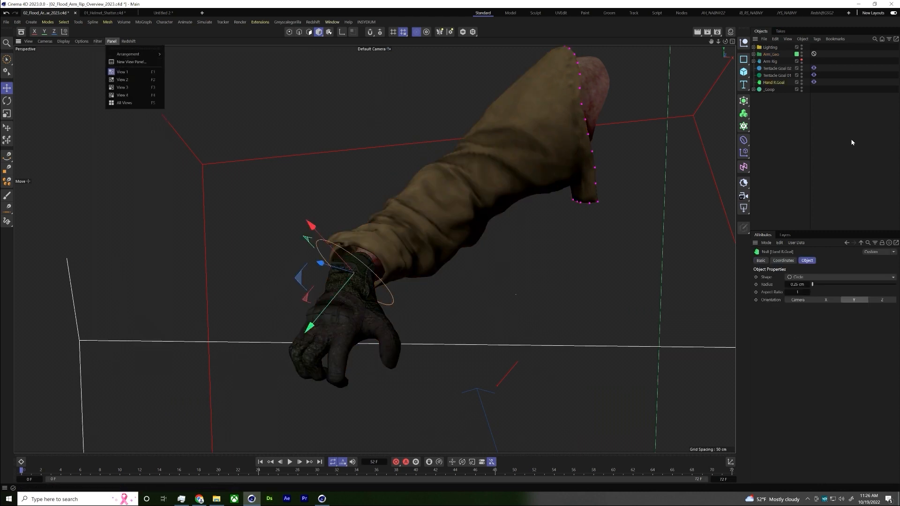
{"action": "key", "text": "Escape"}
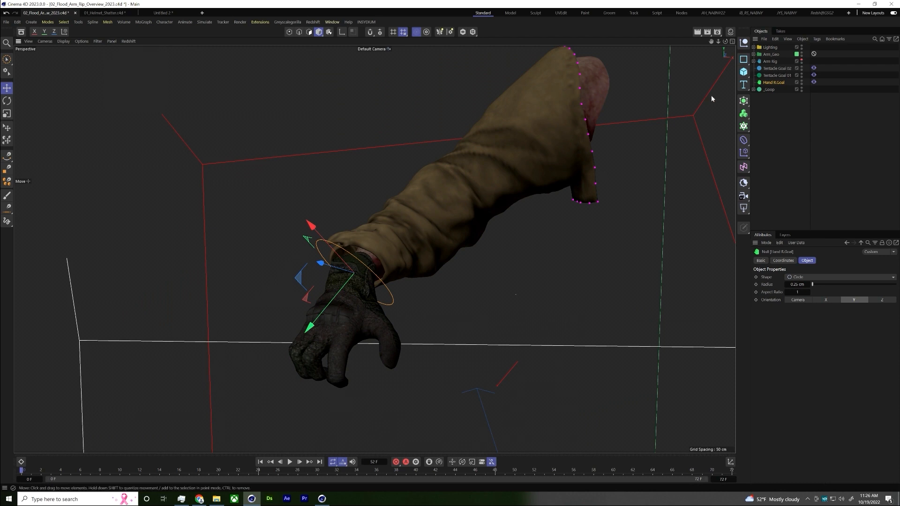
- Show the Arm Rig joints in the viewport and play the animation to frame 38 to examine their movement
{"action": "left_click", "coordinate": [803, 61]}
{"action": "left_click", "coordinate": [770, 62]}
{"action": "left_click_drag", "start_coordinate": [441, 263], "coordinate": [399, 281], "text": "alt"}
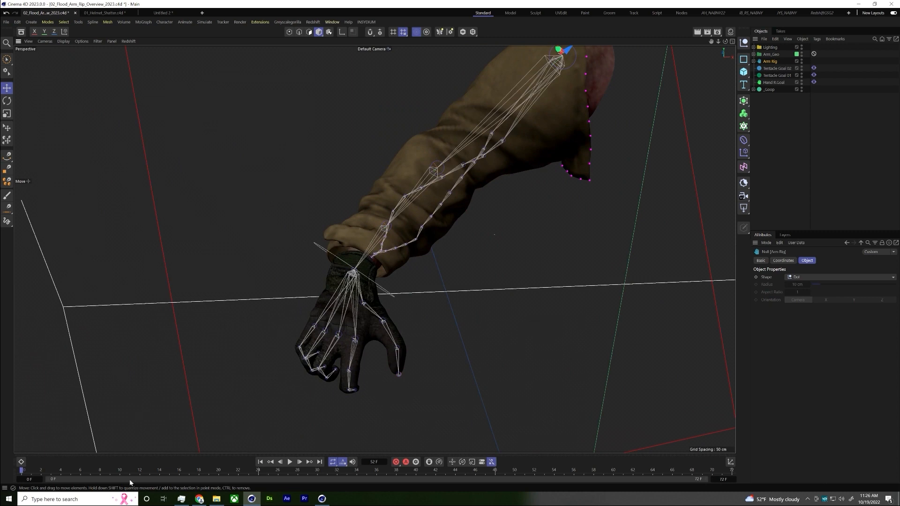
{"action": "left_click", "coordinate": [291, 462]}
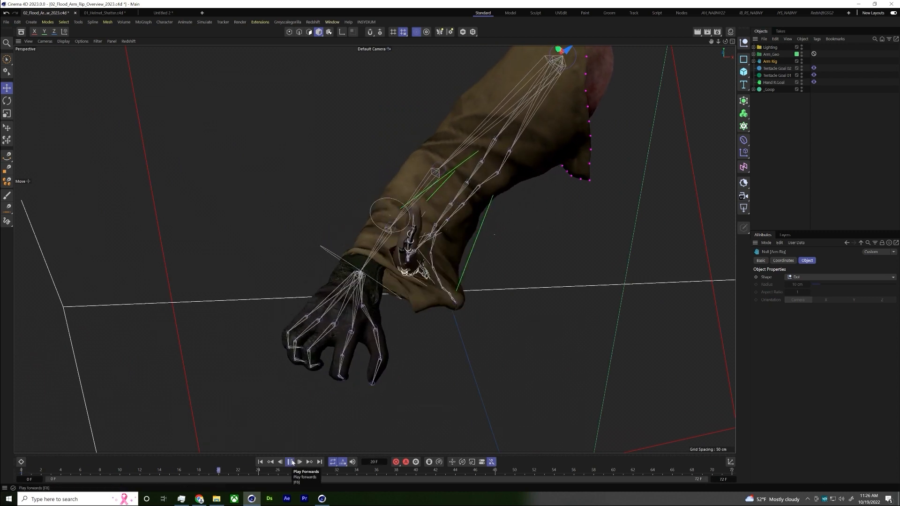
{"action": "left_click", "coordinate": [291, 463]}
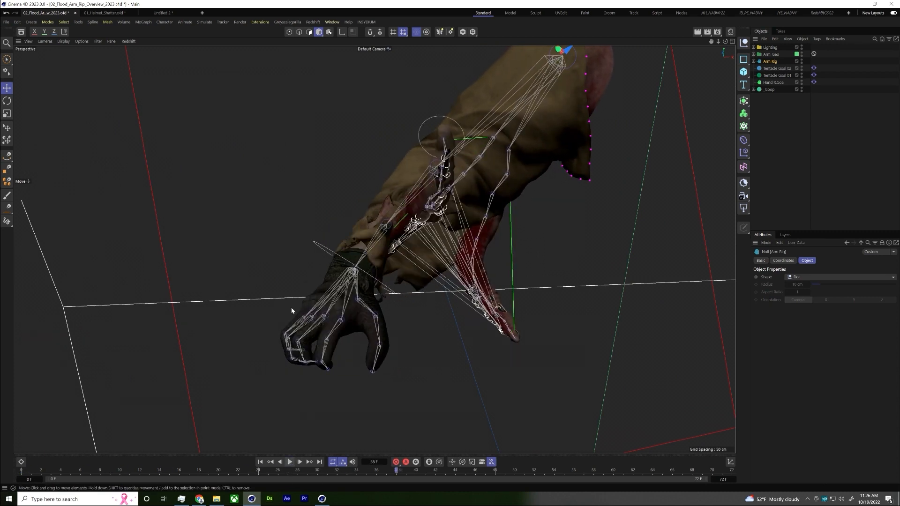
- Examine the Vibrate tag on the Hand R.Goal null and play the hand's movement to frame 50
{"action": "left_click", "coordinate": [325, 248]}
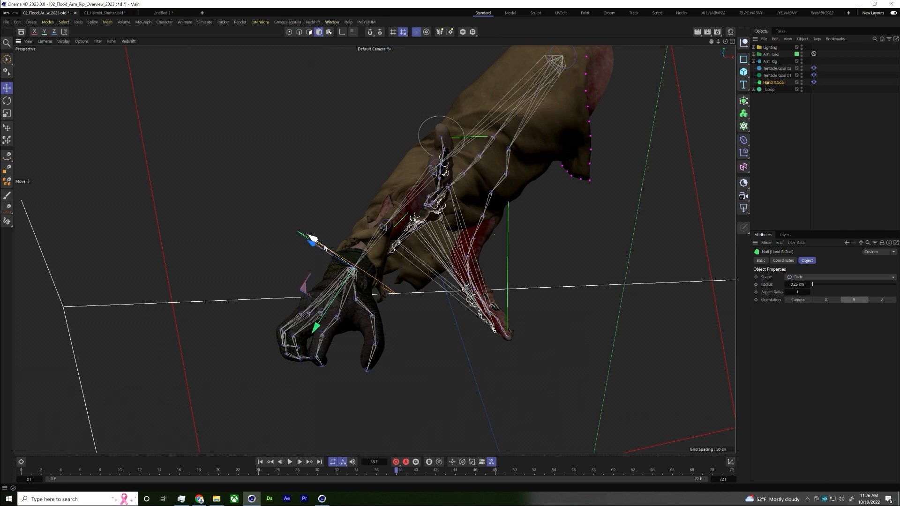
{"action": "left_click", "coordinate": [814, 82]}
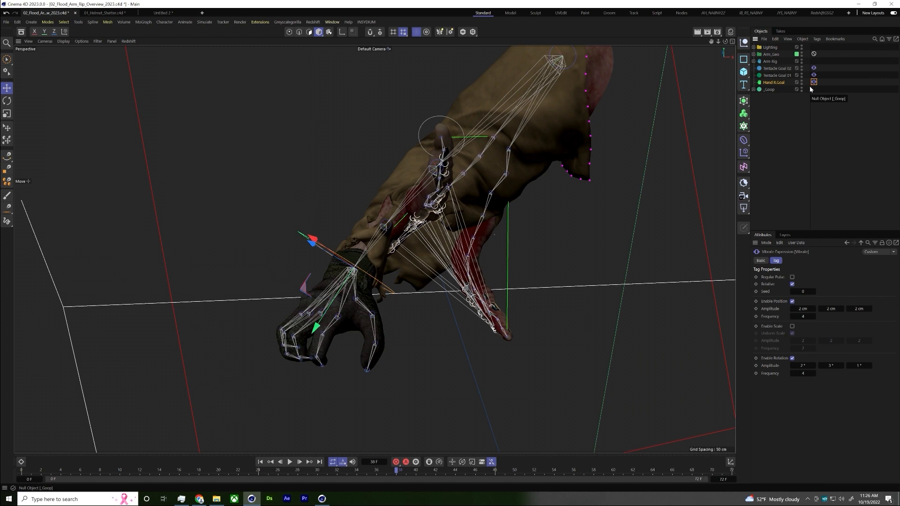
{"action": "right_click", "coordinate": [780, 86]}
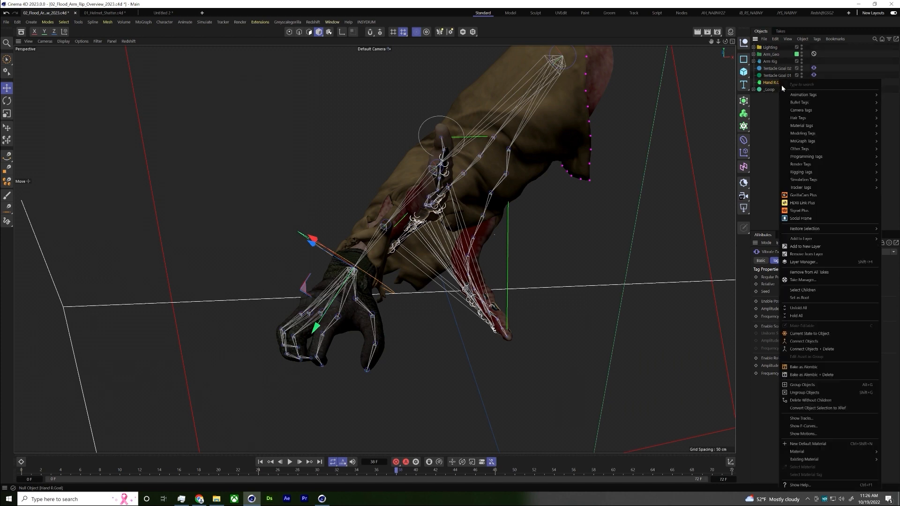
{"action": "mouse_move", "coordinate": [783, 121]}
{"action": "left_click", "coordinate": [760, 132]}
{"action": "left_click", "coordinate": [290, 463]}
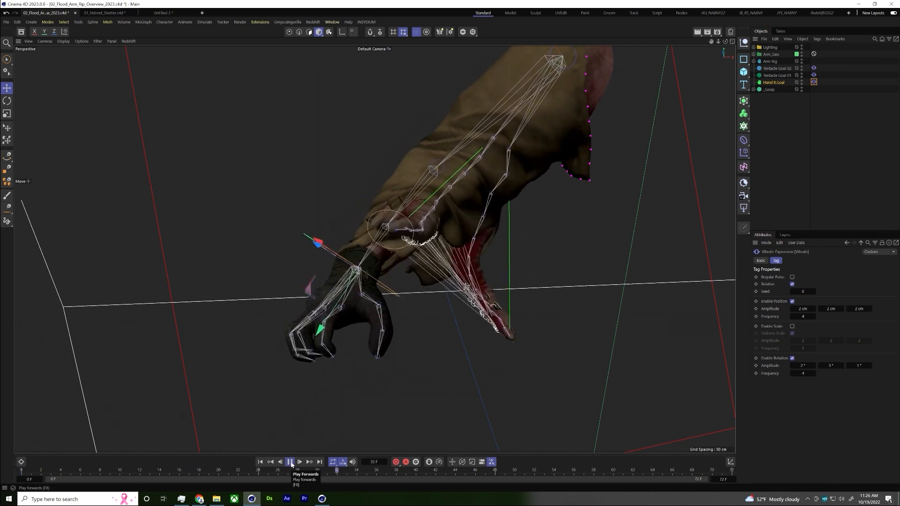
{"action": "left_click", "coordinate": [290, 463]}
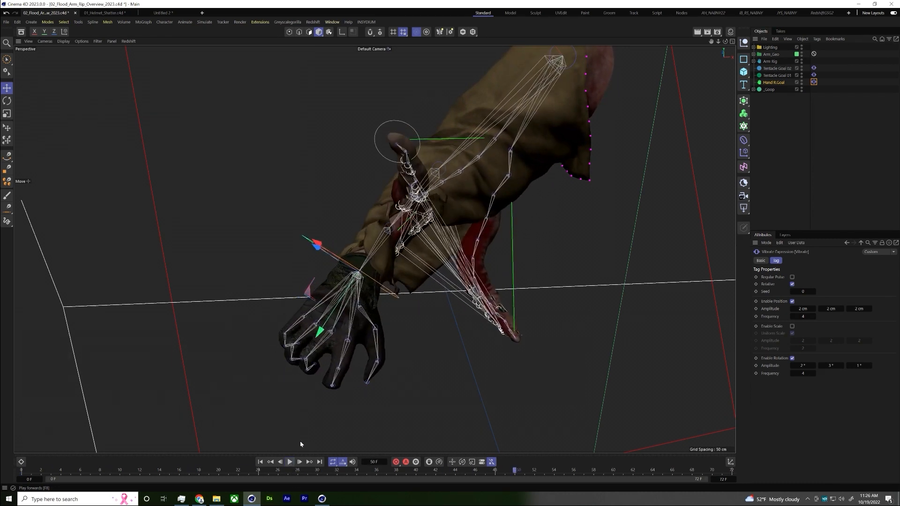
- Rewind to frame 0 with the whole sleeve in view and hide the Arm Rig joints in the viewport
{"action": "left_click", "coordinate": [470, 190]}
{"action": "left_click_drag", "start_coordinate": [458, 187], "coordinate": [500, 230], "text": "alt"}
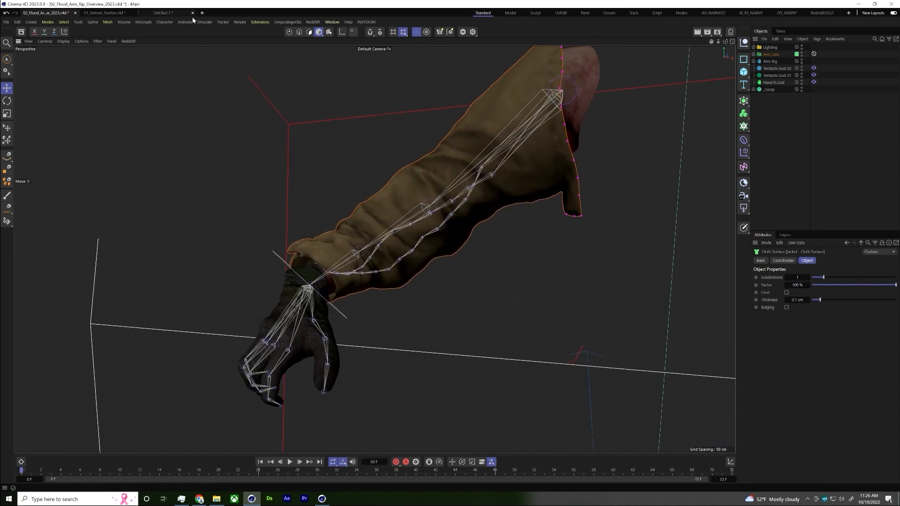
{"action": "left_click", "coordinate": [802, 60]}
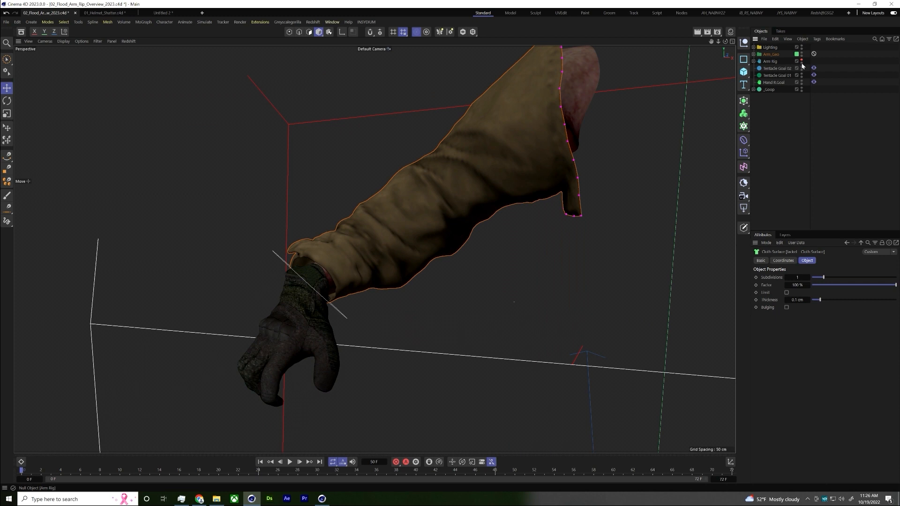
- Delete the Cloth and Collider tags from the jacket, gloves and arm in Arm_Geo, and play the animation to frame 32
{"action": "left_click", "coordinate": [753, 54]}
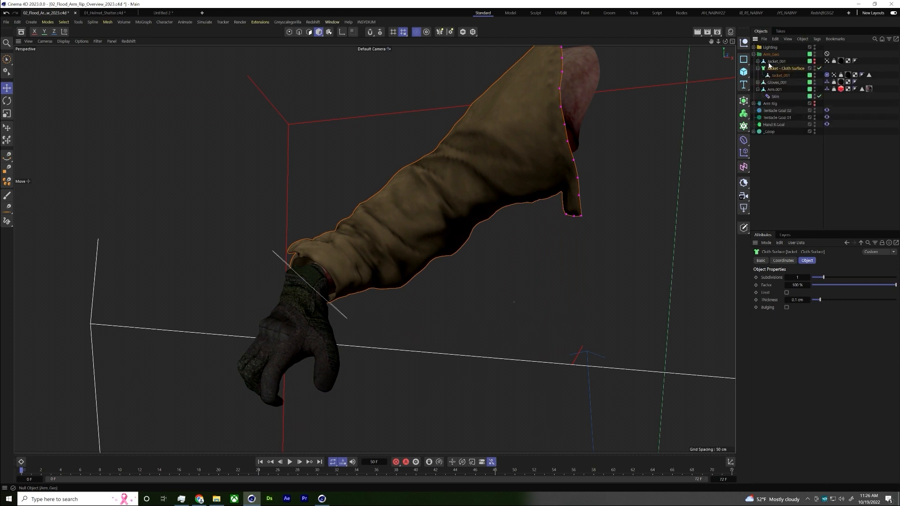
{"action": "left_click", "coordinate": [757, 69]}
{"action": "left_click", "coordinate": [827, 75]}
{"action": "left_click", "coordinate": [828, 89], "text": "shift"}
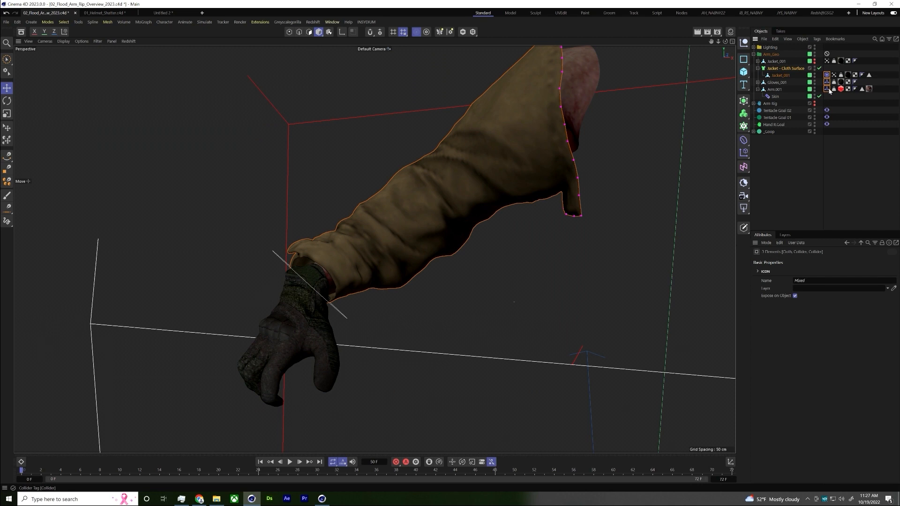
{"action": "left_click", "coordinate": [842, 100]}
{"action": "left_click", "coordinate": [290, 463]}
{"action": "left_click", "coordinate": [291, 462]}
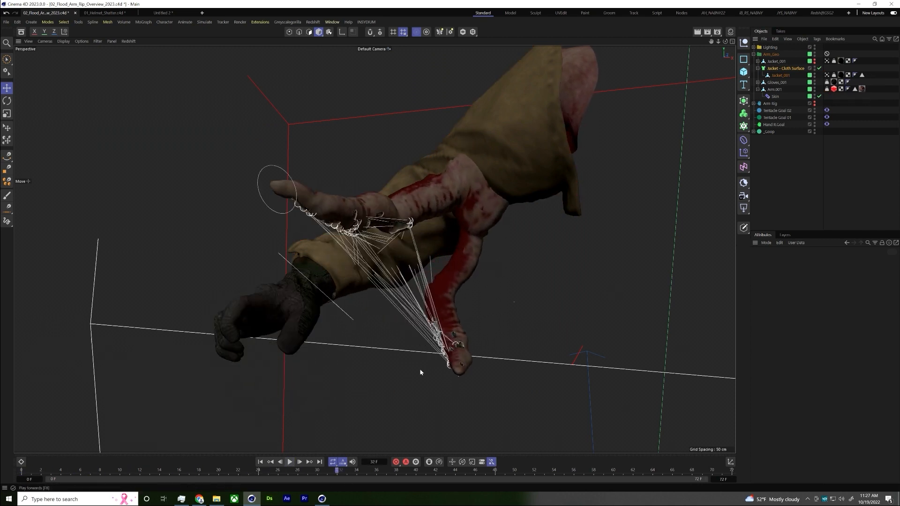
- Delete the _Goop null, play the animation to frame 35 without it and return to the first frame
{"action": "left_click", "coordinate": [774, 132]}
{"action": "key", "text": "Delete"}
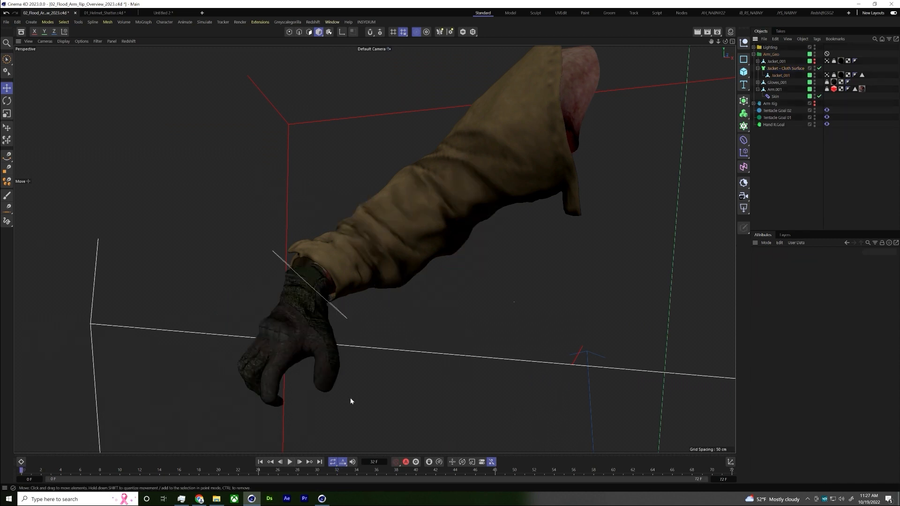
{"action": "left_click", "coordinate": [290, 462]}
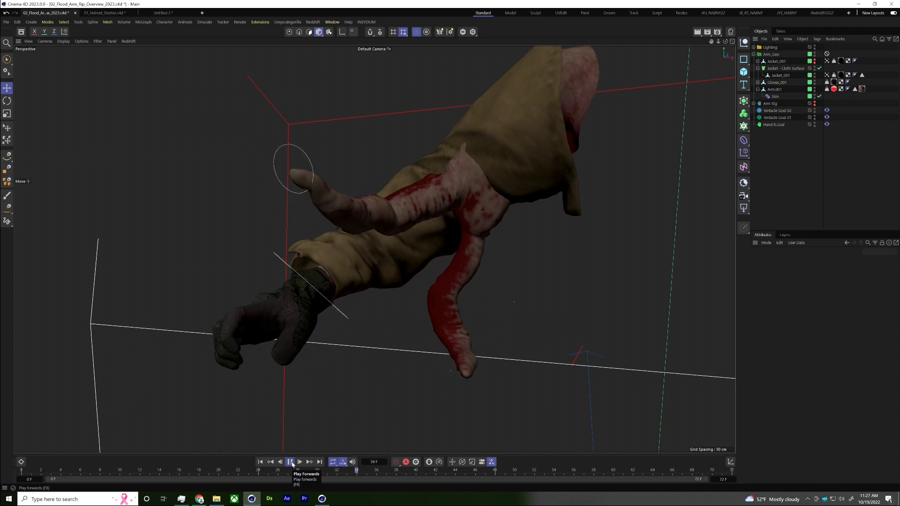
{"action": "left_click", "coordinate": [290, 463]}
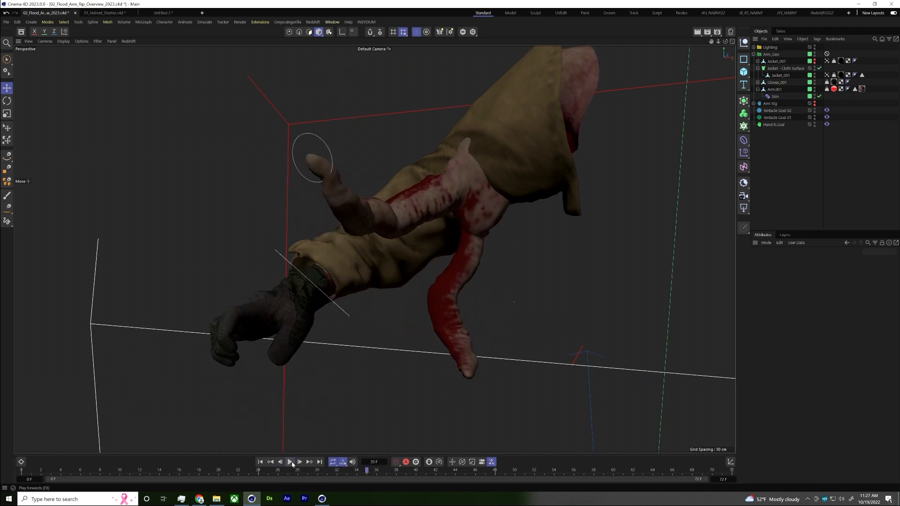
{"action": "key", "text": "shift+f"}
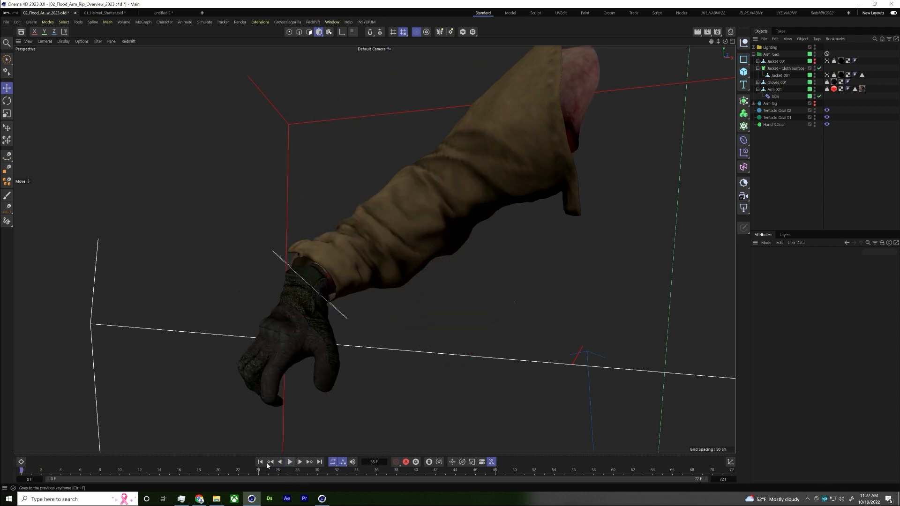
- Remove the Cloth Surface generator from around the visible Jacket_001 mesh and give the mesh a Cloth simulation tag
{"action": "left_click", "coordinate": [524, 164]}
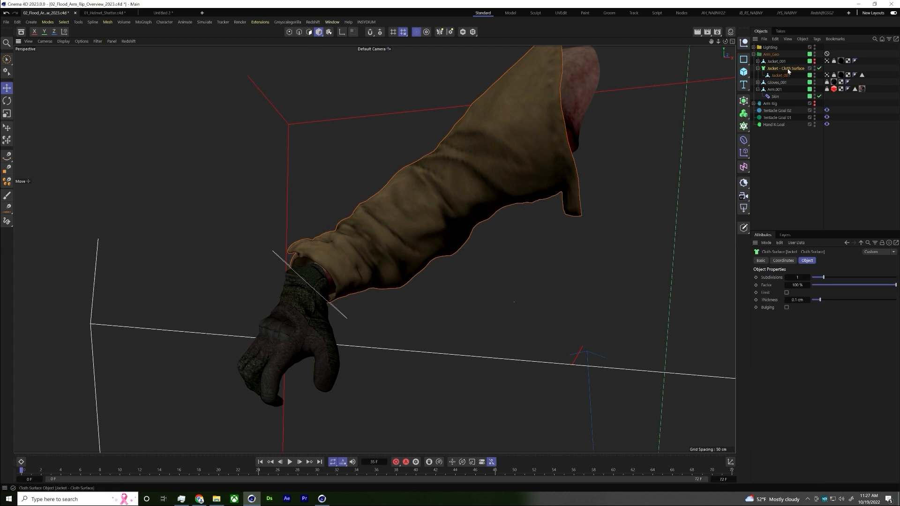
{"action": "left_click_drag", "start_coordinate": [781, 75], "coordinate": [783, 67]}
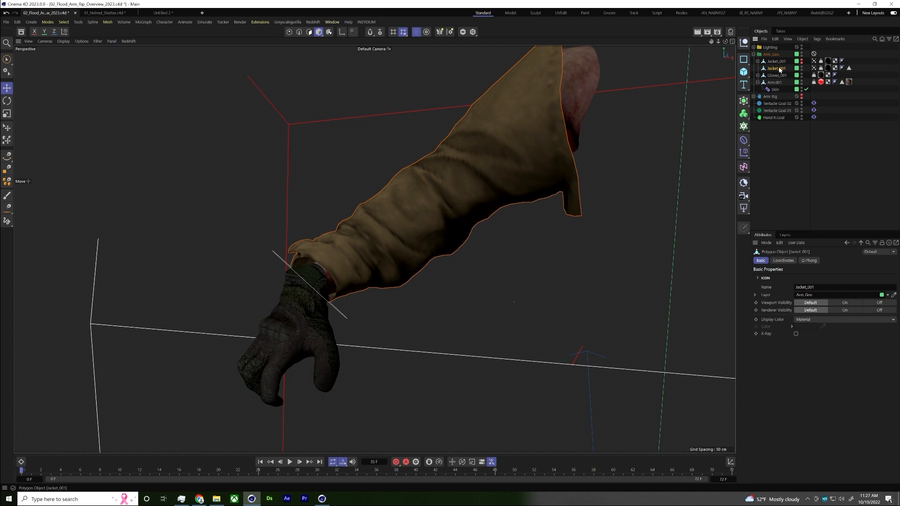
{"action": "right_click", "coordinate": [780, 69]}
{"action": "mouse_move", "coordinate": [817, 86]}
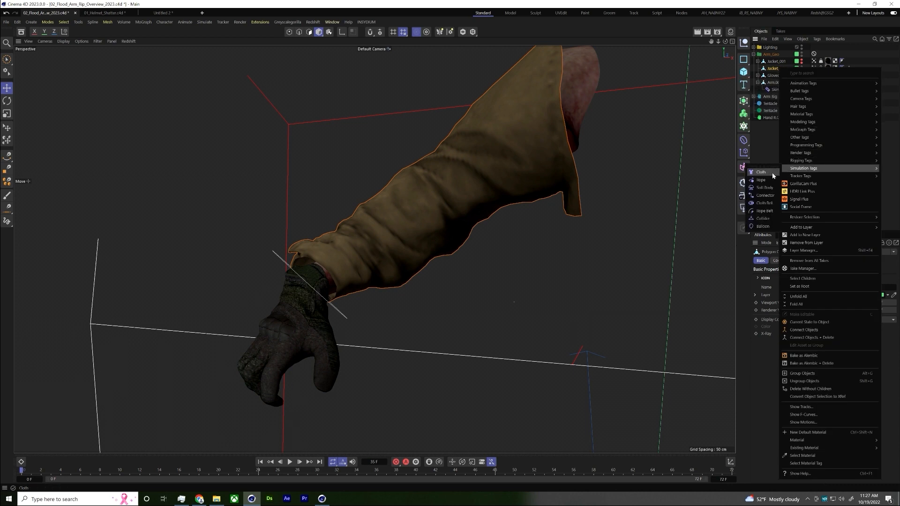
{"action": "left_click", "coordinate": [772, 172]}
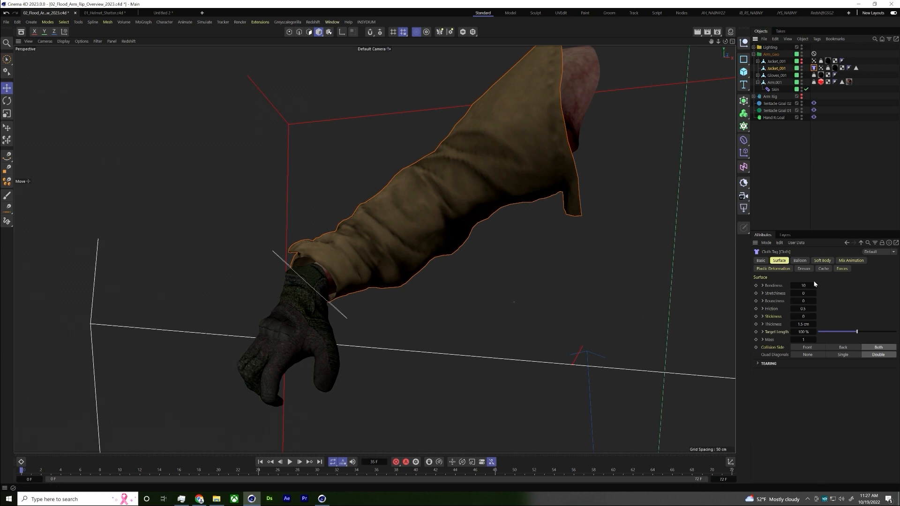
- Play the jacket's cloth simulation to frame 21 and rewind to the first frame
{"action": "left_click", "coordinate": [290, 462]}
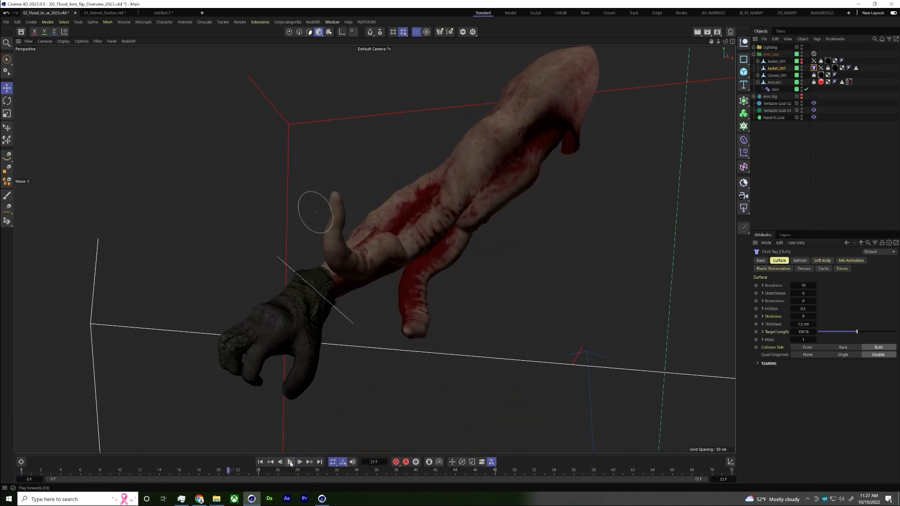
{"action": "left_click", "coordinate": [290, 461]}
{"action": "left_click", "coordinate": [260, 462]}
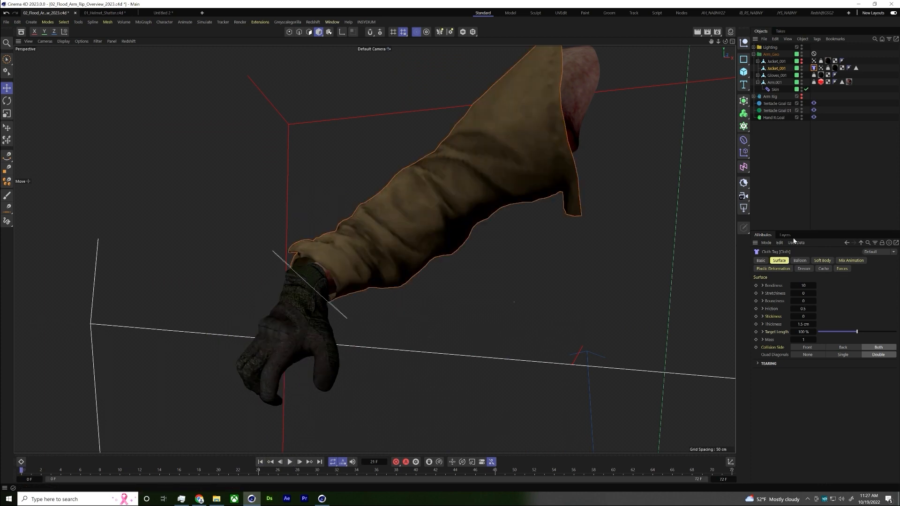
- Add Collider simulation tags to Gloves_001 and Arm.001
{"action": "left_click", "coordinate": [775, 82]}
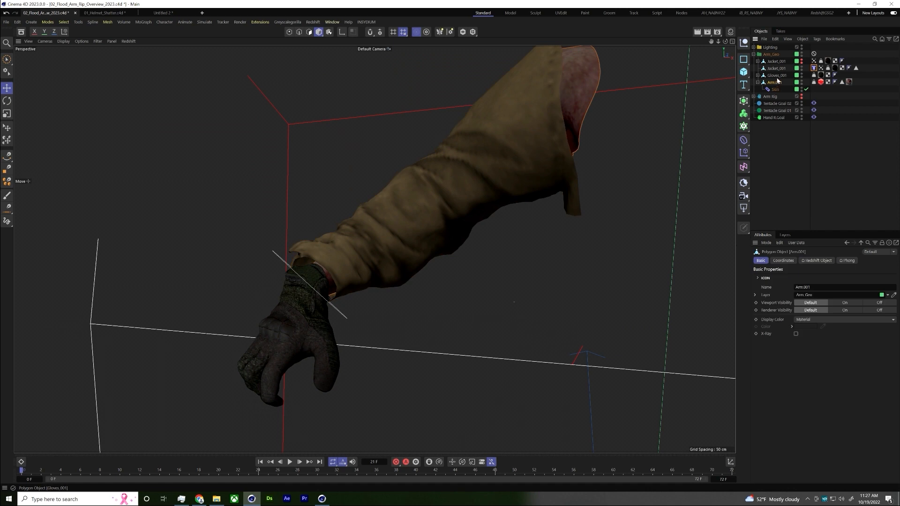
{"action": "left_click", "coordinate": [759, 83]}
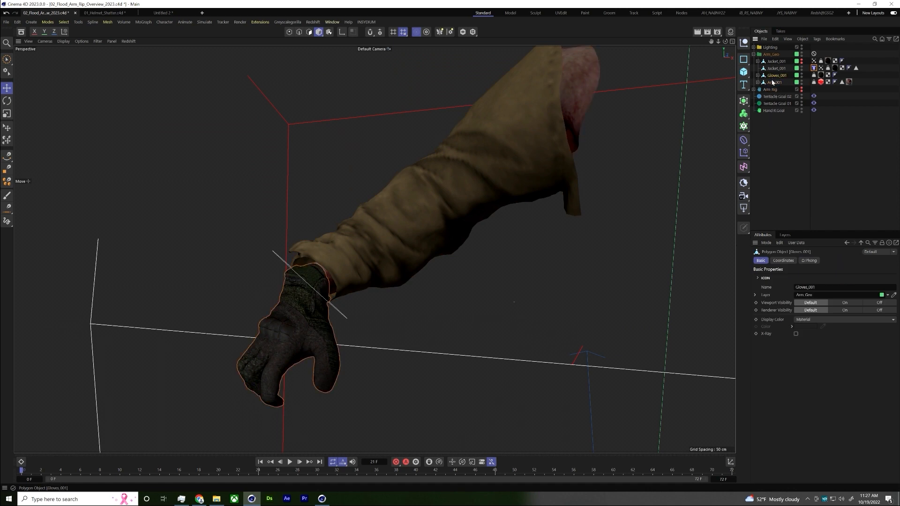
{"action": "right_click", "coordinate": [776, 82]}
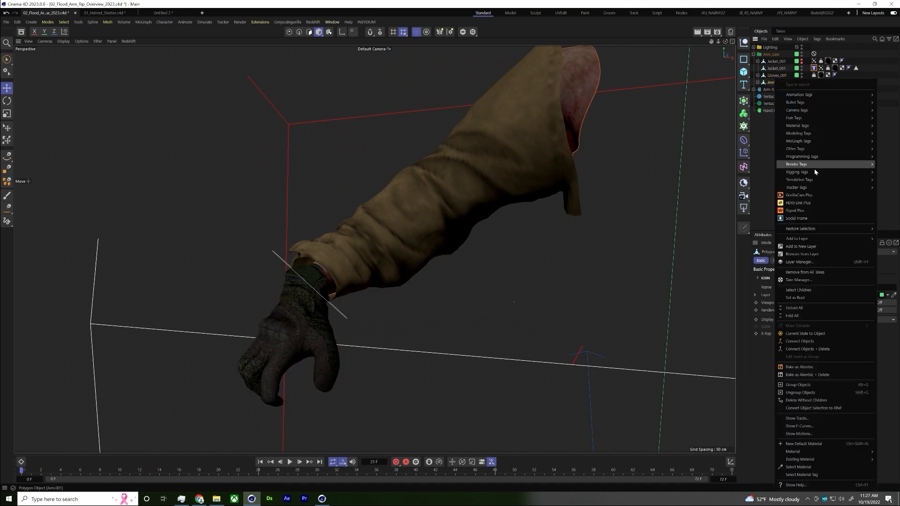
{"action": "mouse_move", "coordinate": [815, 180]}
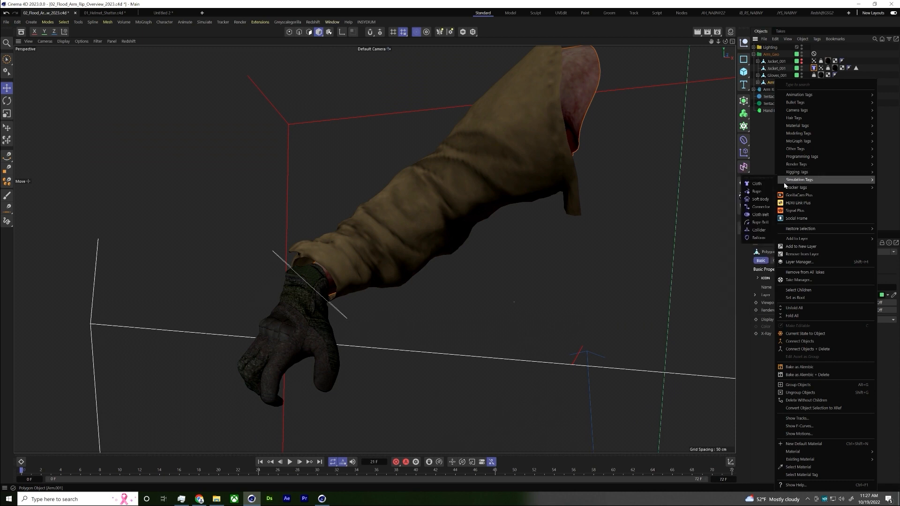
{"action": "left_click", "coordinate": [758, 230]}
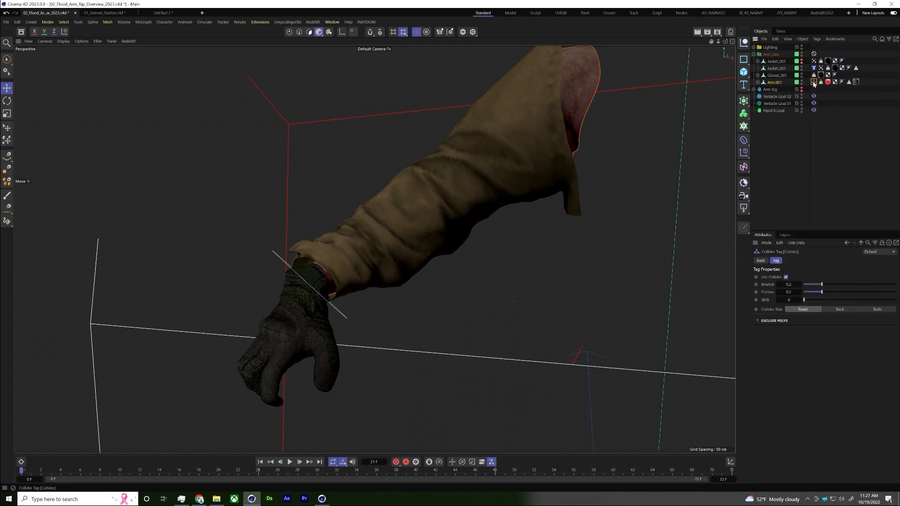
{"action": "left_click", "coordinate": [516, 261]}
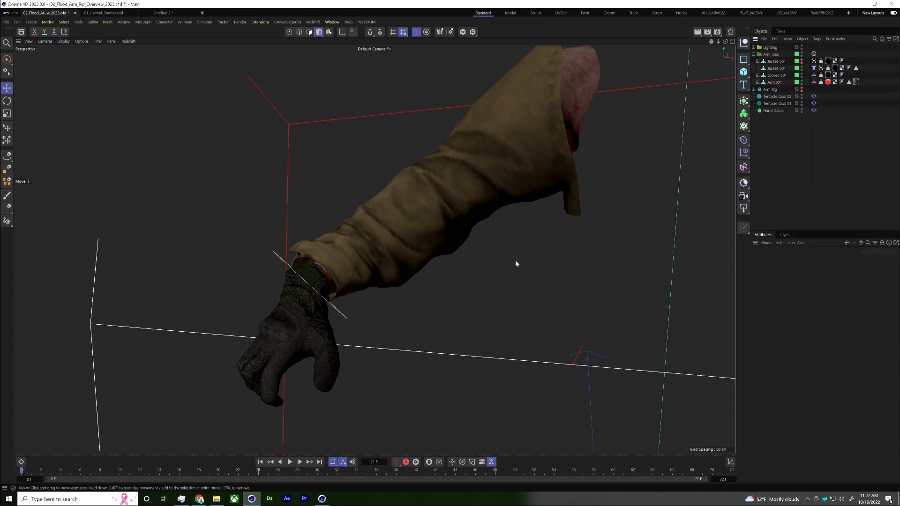
- Play the cloth simulation with the colliders to frame 38 and rewind to the first frame
{"action": "left_click", "coordinate": [290, 463]}
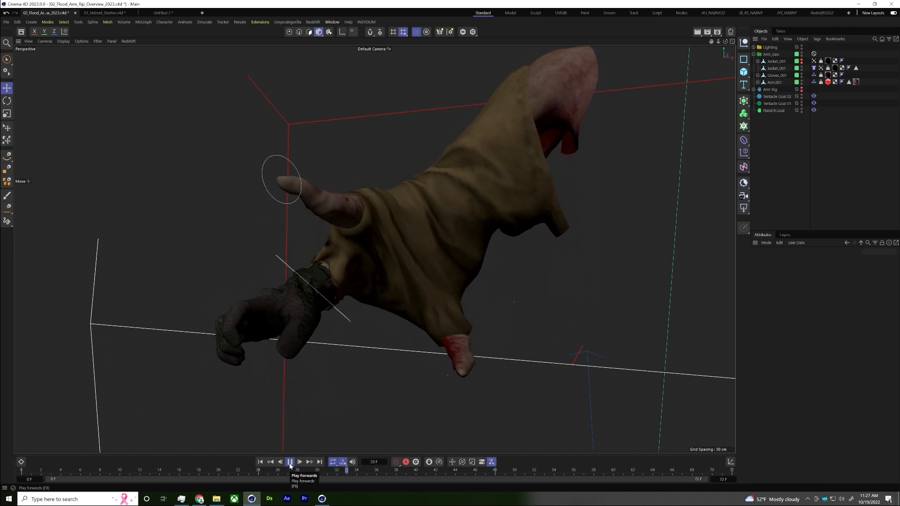
{"action": "left_click", "coordinate": [289, 463]}
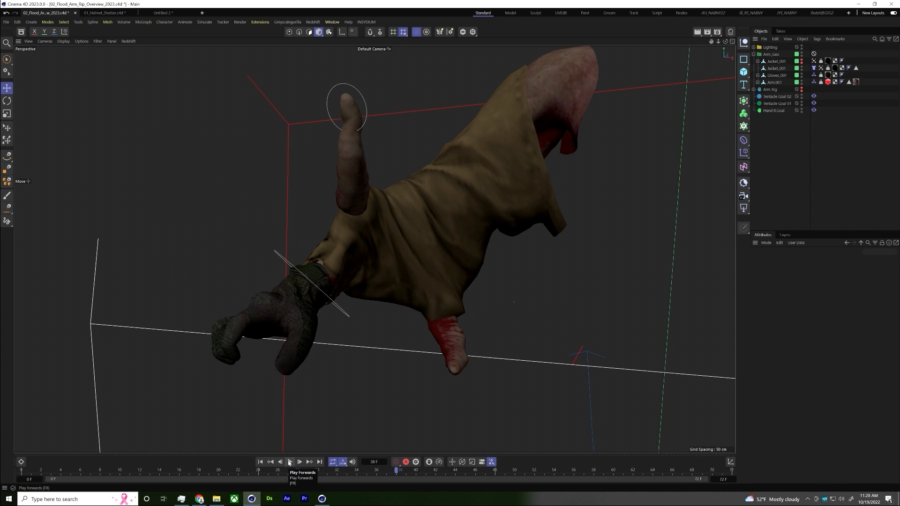
{"action": "left_click", "coordinate": [260, 462]}
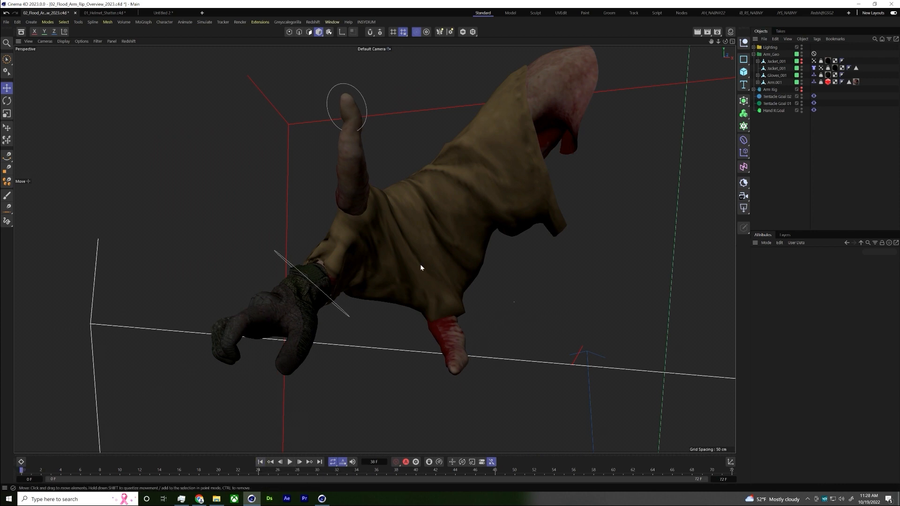
- Set the point loop around the visible jacket mesh's open shoulder-end edge as Fix Points in its Cloth tag
{"action": "left_click", "coordinate": [517, 237]}
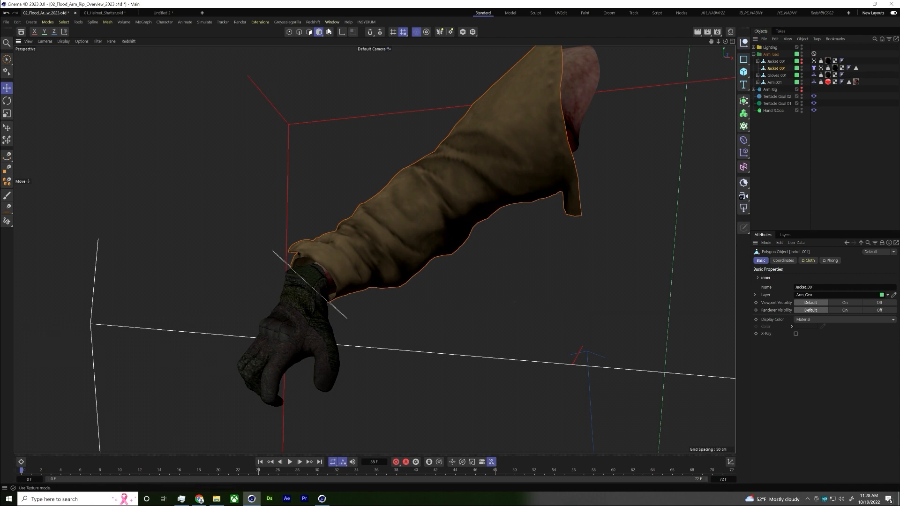
{"action": "left_click", "coordinate": [291, 33]}
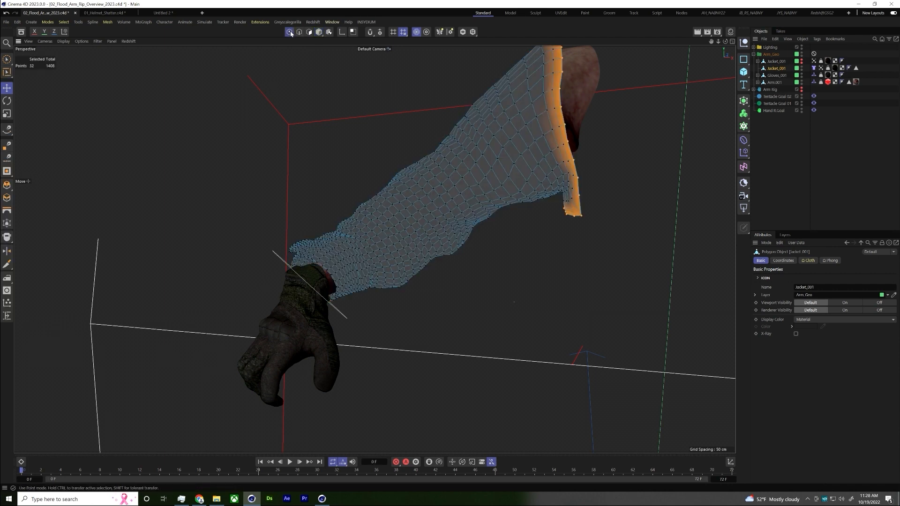
{"action": "left_click_drag", "start_coordinate": [581, 197], "coordinate": [499, 162], "text": "alt"}
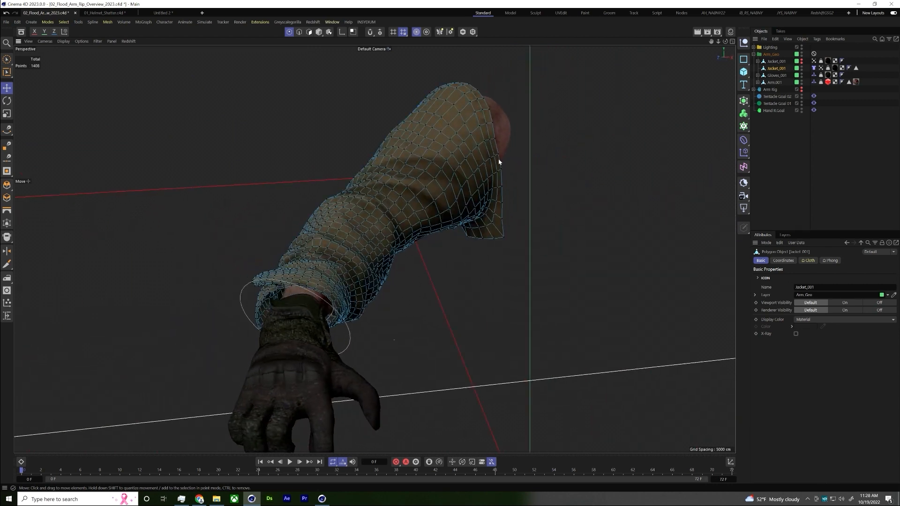
{"action": "key", "text": "u"}
{"action": "key", "text": "l"}
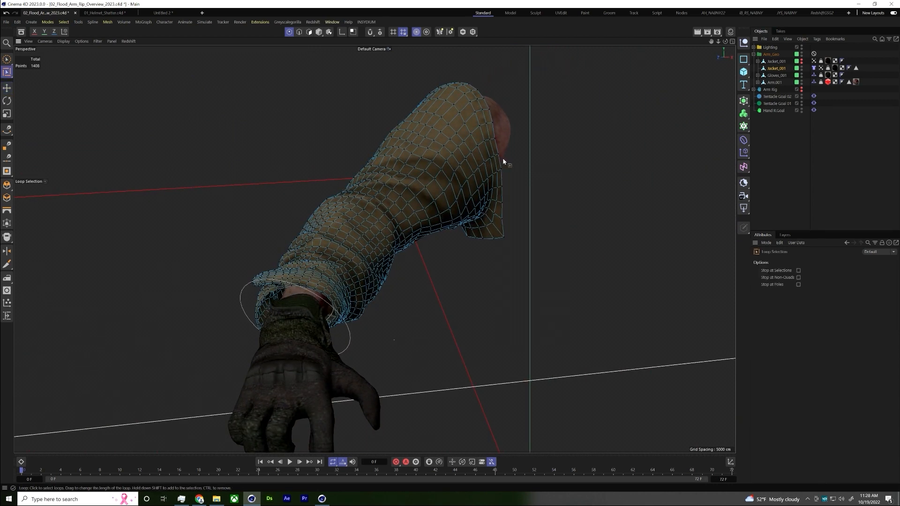
{"action": "left_click", "coordinate": [503, 186]}
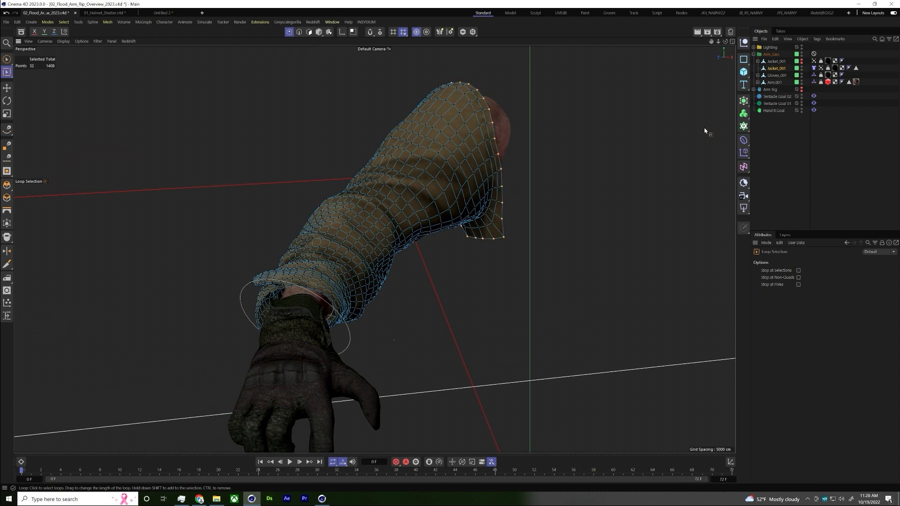
{"action": "left_click", "coordinate": [813, 68]}
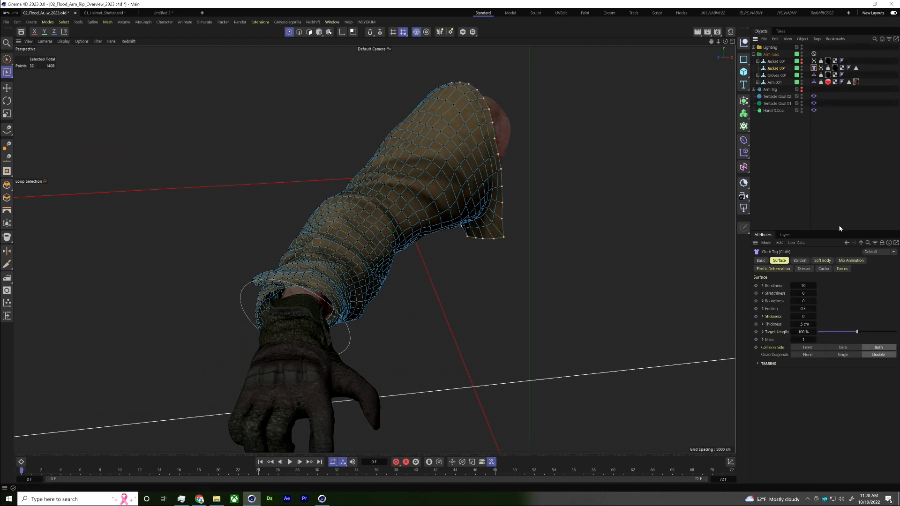
{"action": "left_click", "coordinate": [803, 269]}
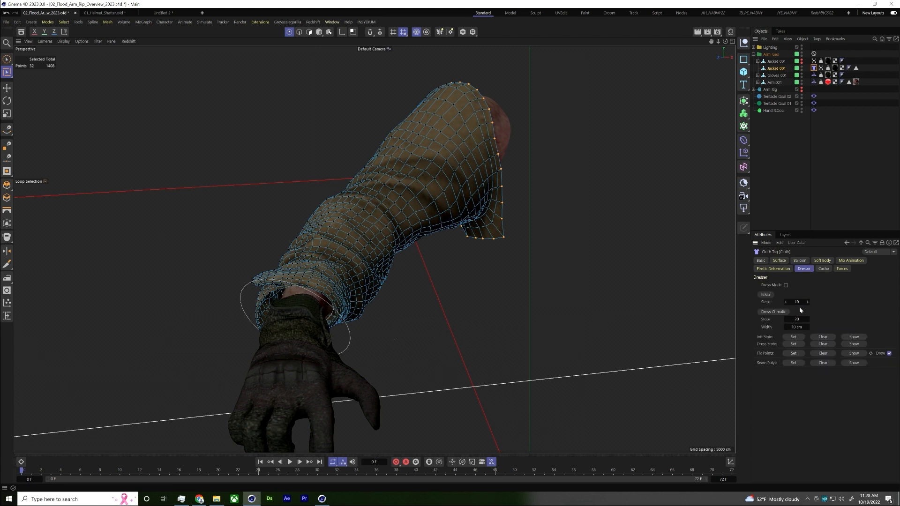
{"action": "left_click", "coordinate": [794, 355]}
{"action": "left_click", "coordinate": [768, 197]}
- Play the jacket simulation with the pinned shoulder edge to frame 30 and rewind to the first frame
{"action": "left_click", "coordinate": [319, 31]}
{"action": "left_click", "coordinate": [291, 462]}
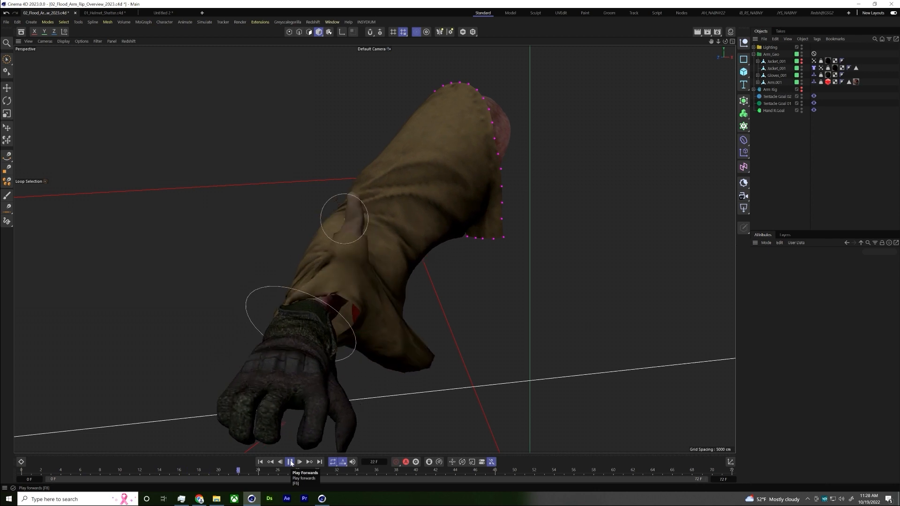
{"action": "left_click", "coordinate": [290, 462]}
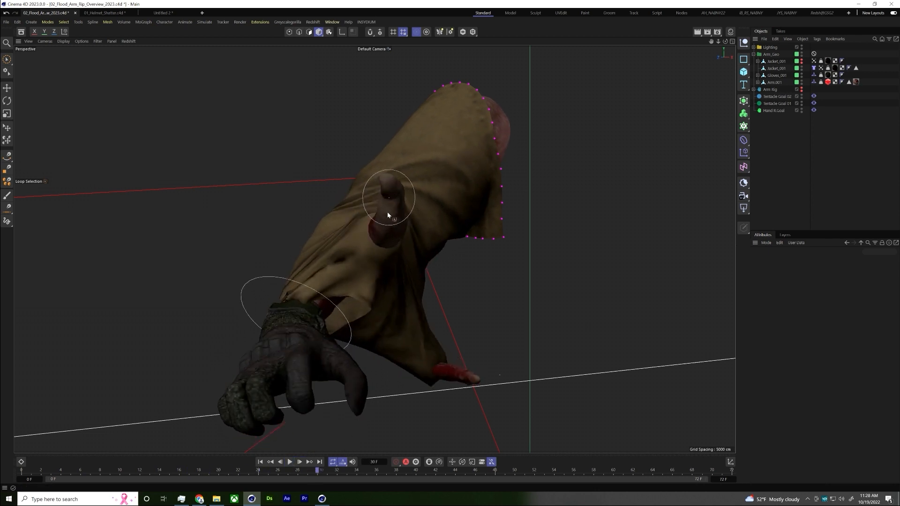
{"action": "key", "text": "u"}
{"action": "key", "text": "l"}
{"action": "key", "text": "e"}
- Enable Cloth Tearing in the jacket's Cloth tag and play the simulation to frame 47
{"action": "left_click_drag", "start_coordinate": [412, 225], "coordinate": [467, 218], "text": "alt"}
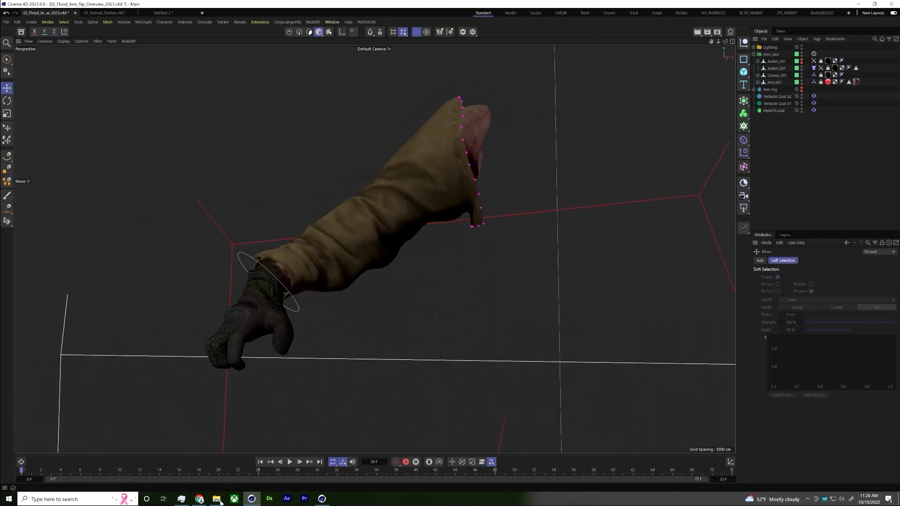
{"action": "scroll", "coordinate": [368, 233], "scroll_direction": "up", "scroll_amount": 5}
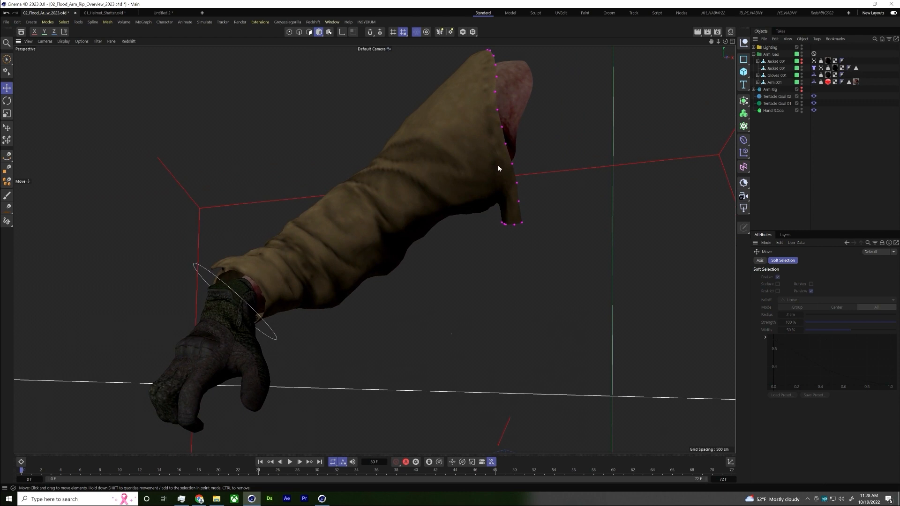
{"action": "left_click", "coordinate": [814, 68]}
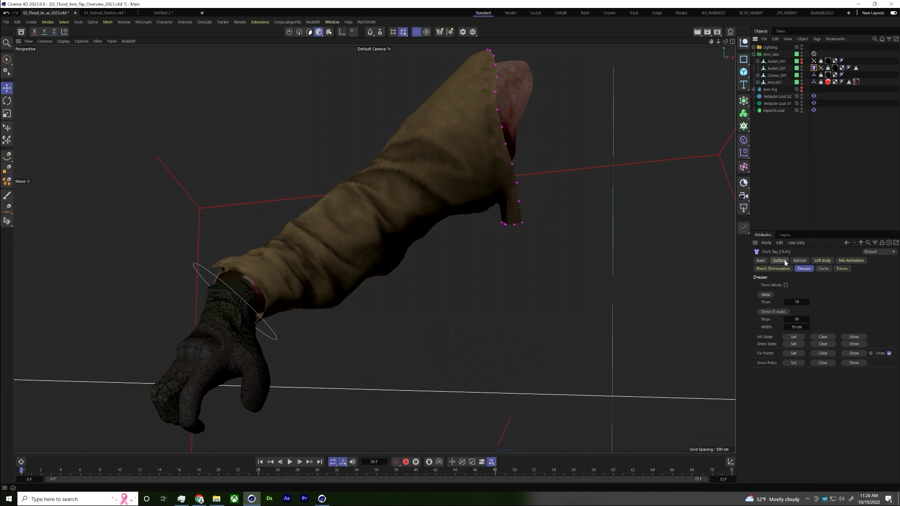
{"action": "left_click", "coordinate": [787, 261]}
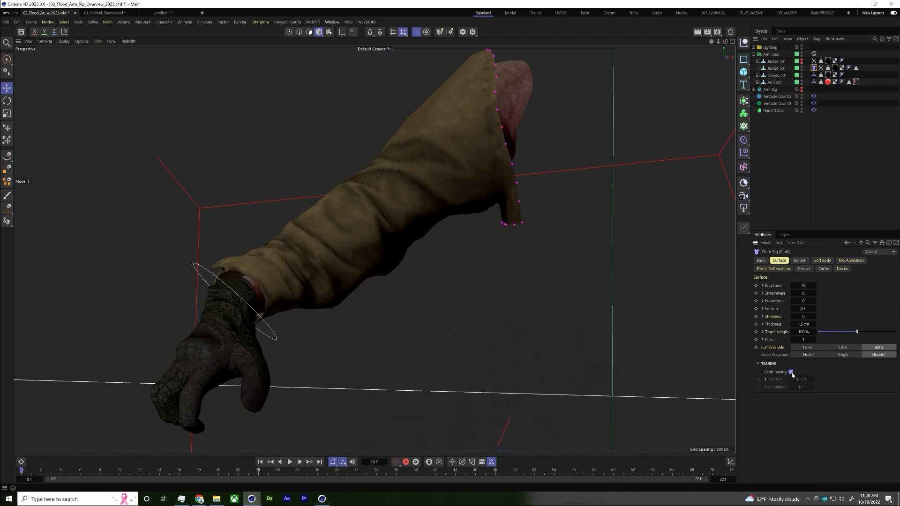
{"action": "left_click", "coordinate": [290, 463]}
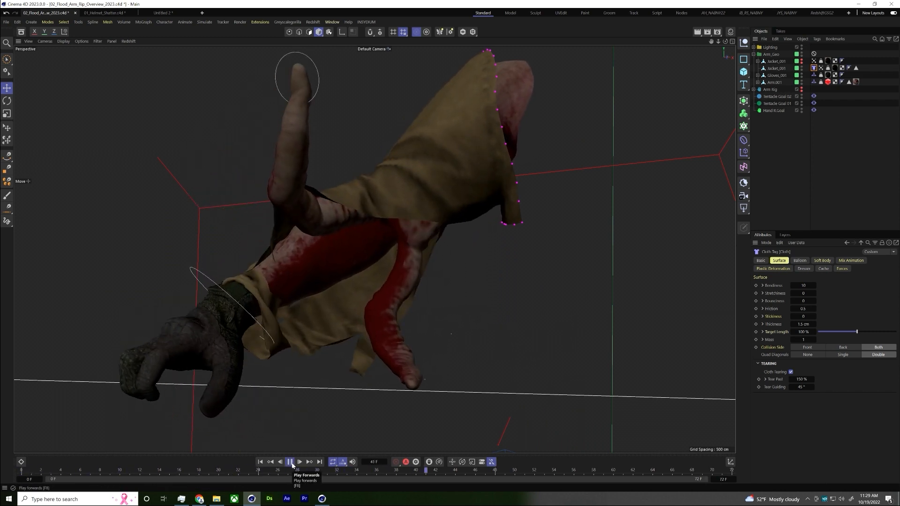
{"action": "left_click", "coordinate": [291, 463]}
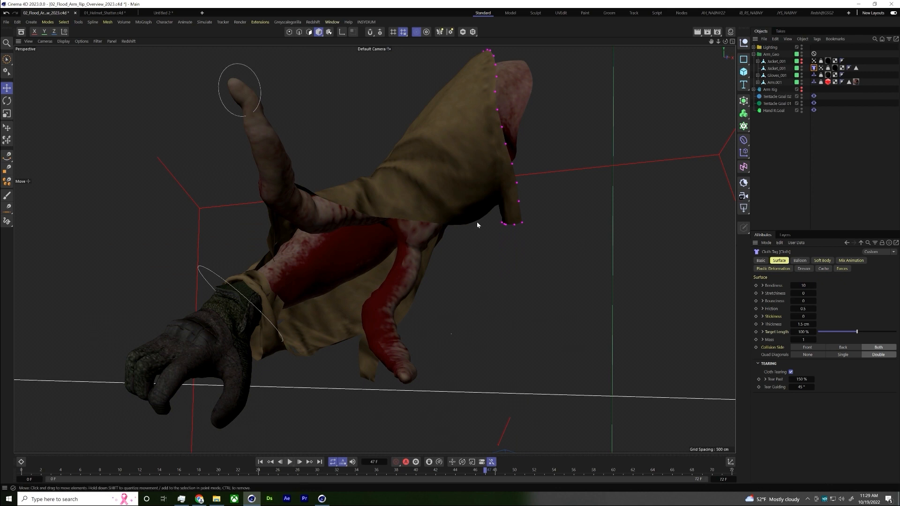
- Play the finished shot ODST_armrip_01 from the project folder, pause it on the torn sleeve, and return to Cinema 4D
{"action": "left_click", "coordinate": [216, 499]}
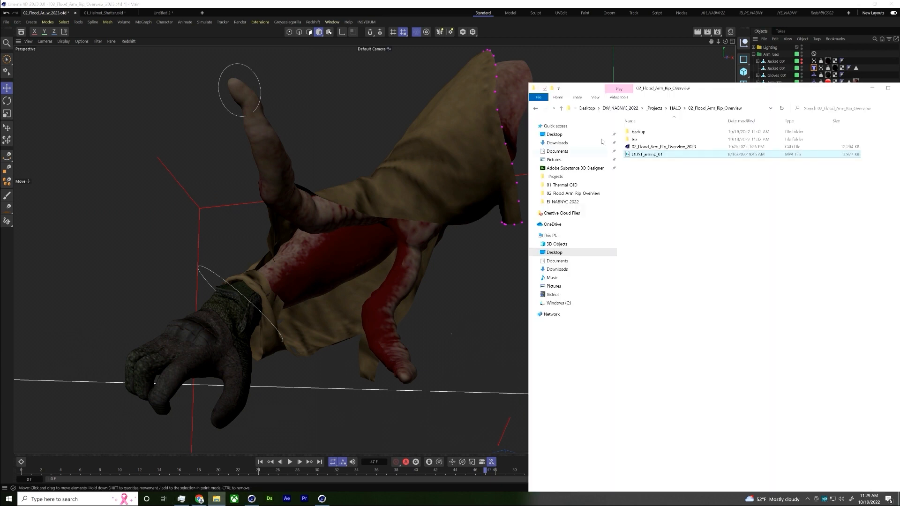
{"action": "double_click", "coordinate": [655, 155]}
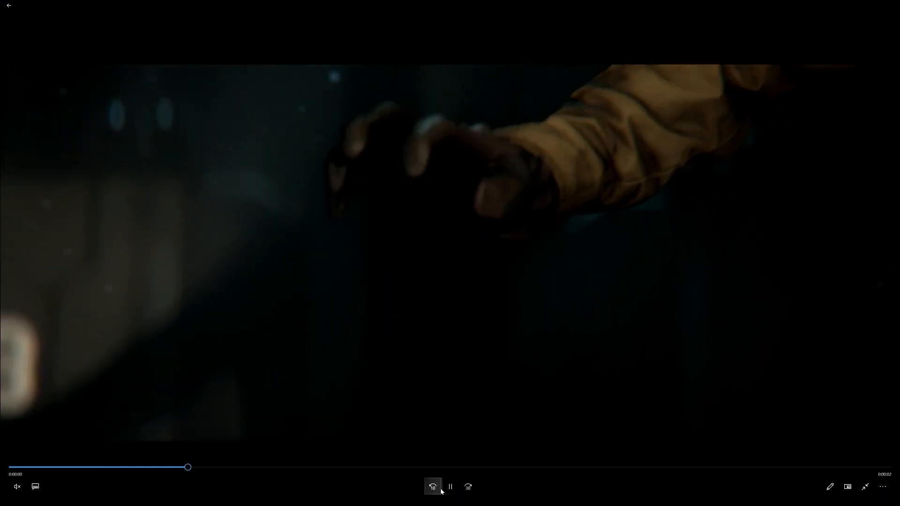
{"action": "left_click", "coordinate": [451, 493]}
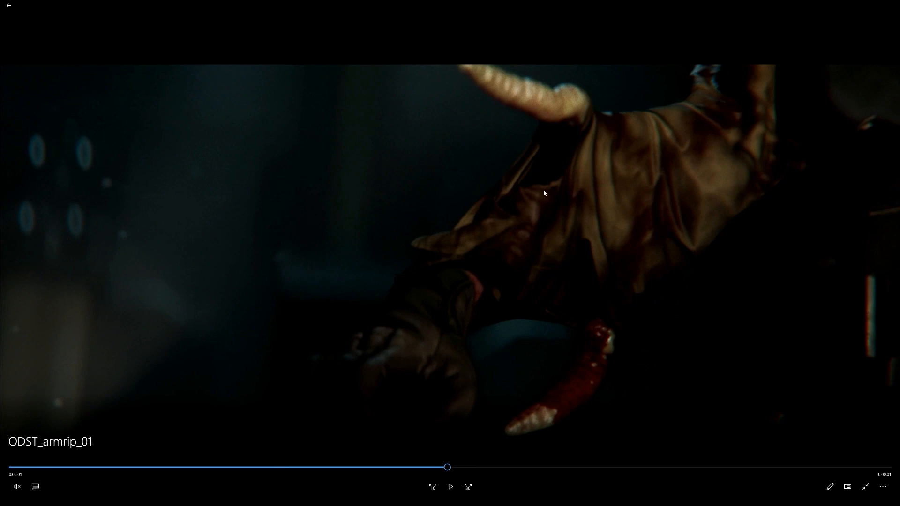
{"action": "left_click", "coordinate": [865, 487]}
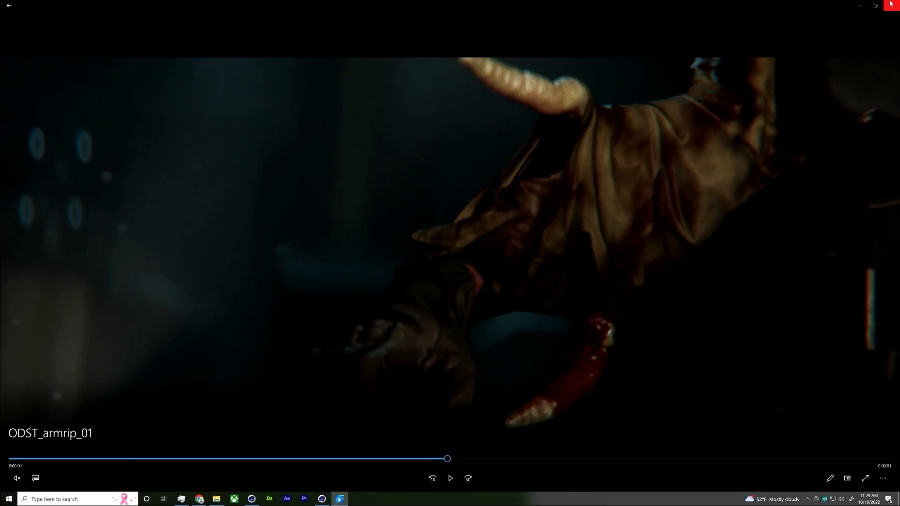
{"action": "left_click", "coordinate": [889, 4]}
{"action": "left_click", "coordinate": [780, 79]}
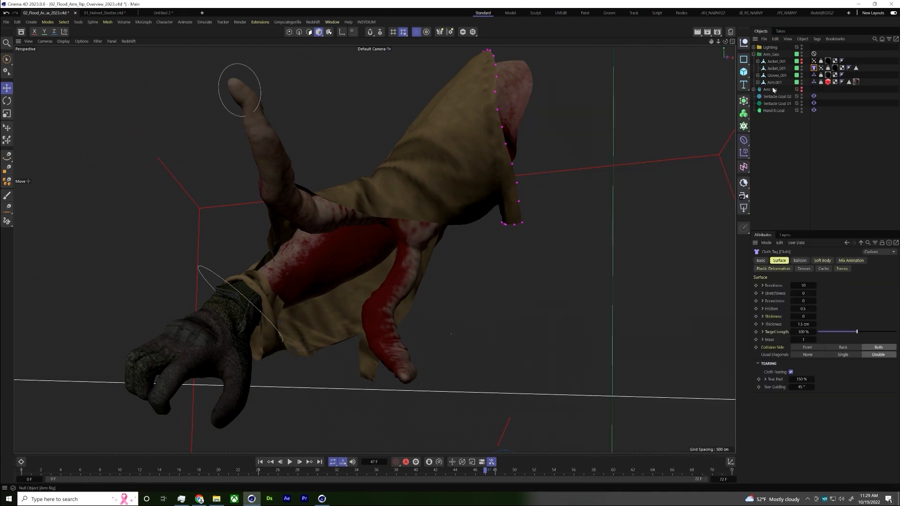
- Rewind to the first frame and brush-select the polygons along the forearm of the visible Jacket_001 mesh
{"action": "left_click", "coordinate": [777, 68]}
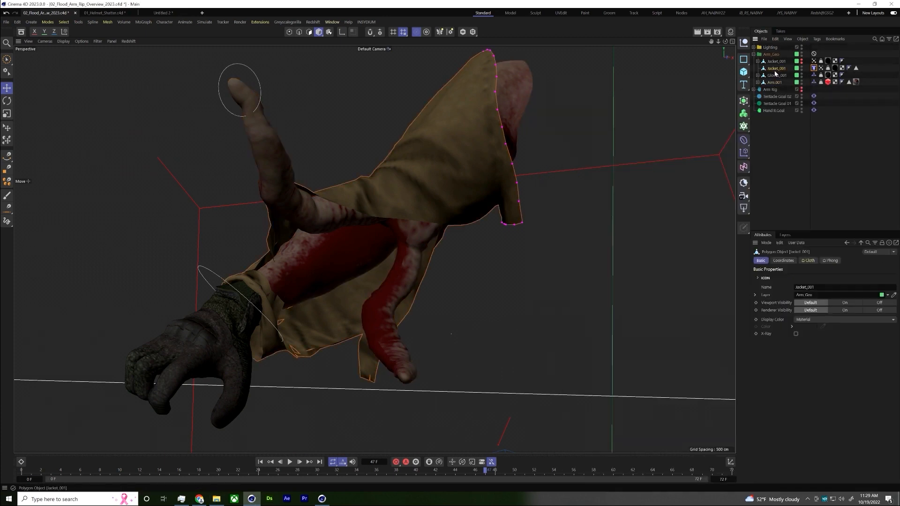
{"action": "key", "text": "shift+f"}
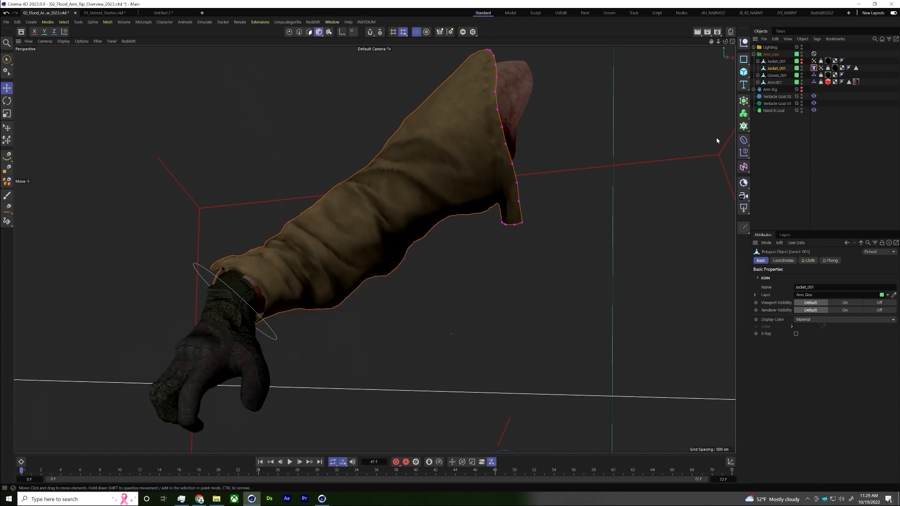
{"action": "left_click", "coordinate": [309, 31]}
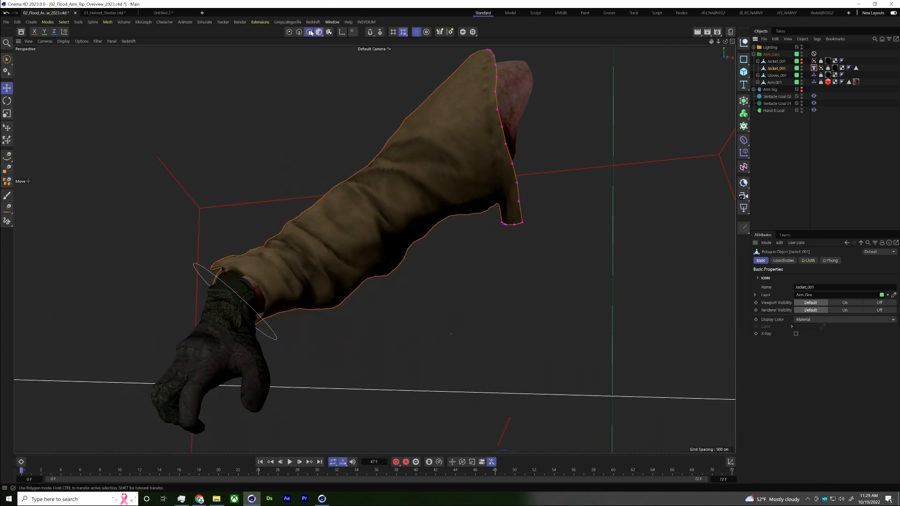
{"action": "left_click_drag", "start_coordinate": [350, 260], "coordinate": [421, 263], "text": "alt"}
{"action": "left_click", "coordinate": [512, 287]}
{"action": "key", "text": "u"}
{"action": "key", "text": "l"}
{"action": "left_click_drag", "start_coordinate": [291, 165], "coordinate": [297, 172], "text": "alt"}
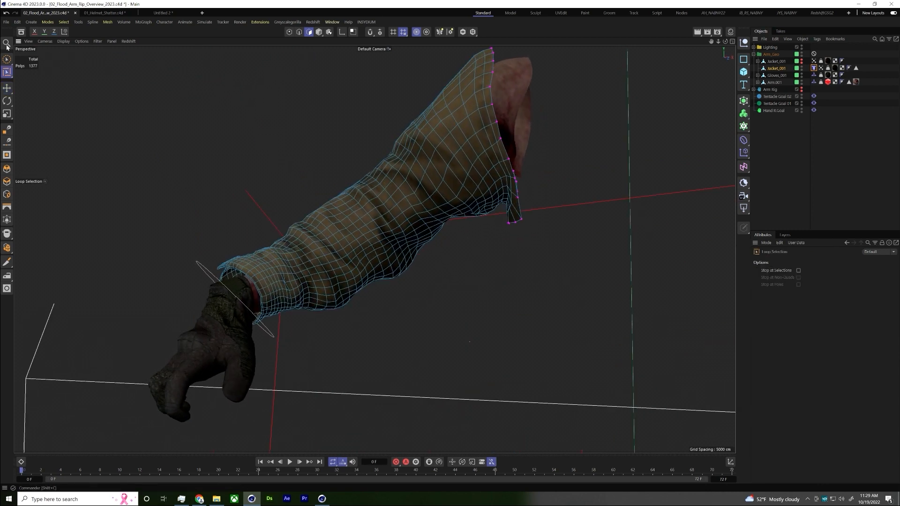
{"action": "left_click", "coordinate": [7, 60]}
{"action": "left_click_drag", "start_coordinate": [209, 152], "coordinate": [358, 269], "text": "alt"}
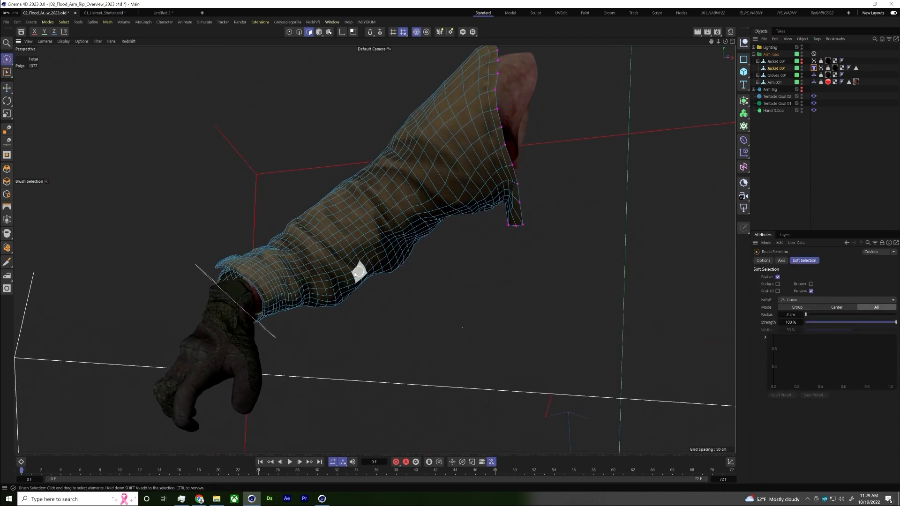
{"action": "mouse_move", "coordinate": [286, 262]}
{"action": "left_mouse_down"}
{"action": "mouse_move", "coordinate": [403, 179]}
{"action": "mouse_move", "coordinate": [407, 225]}
{"action": "mouse_move", "coordinate": [358, 268]}
{"action": "mouse_move", "coordinate": [297, 294]}
{"action": "mouse_move", "coordinate": [376, 255]}
{"action": "mouse_move", "coordinate": [405, 218]}
{"action": "mouse_move", "coordinate": [392, 192]}
{"action": "mouse_move", "coordinate": [275, 261]}
{"action": "mouse_move", "coordinate": [307, 249]}
{"action": "left_mouse_up"}
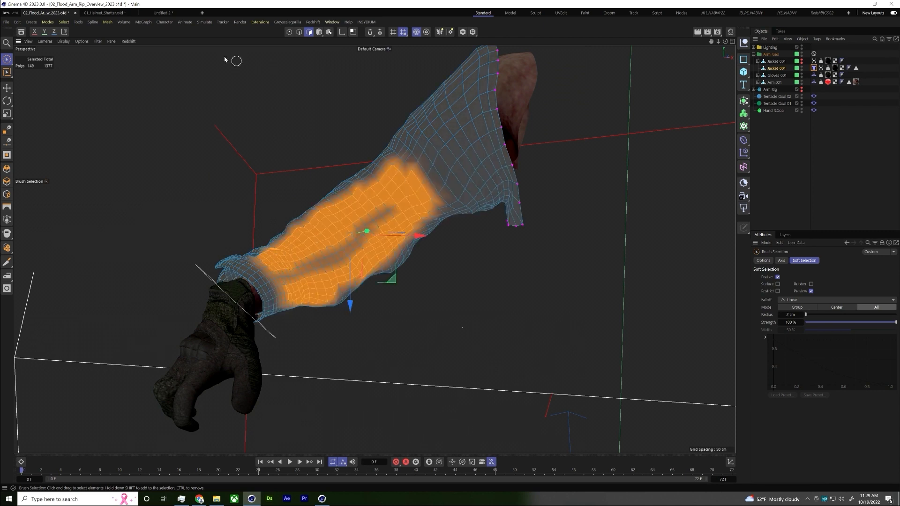
- Store the selected forearm polygons as a selection tag named Arm Rip
{"action": "left_click", "coordinate": [64, 22]}
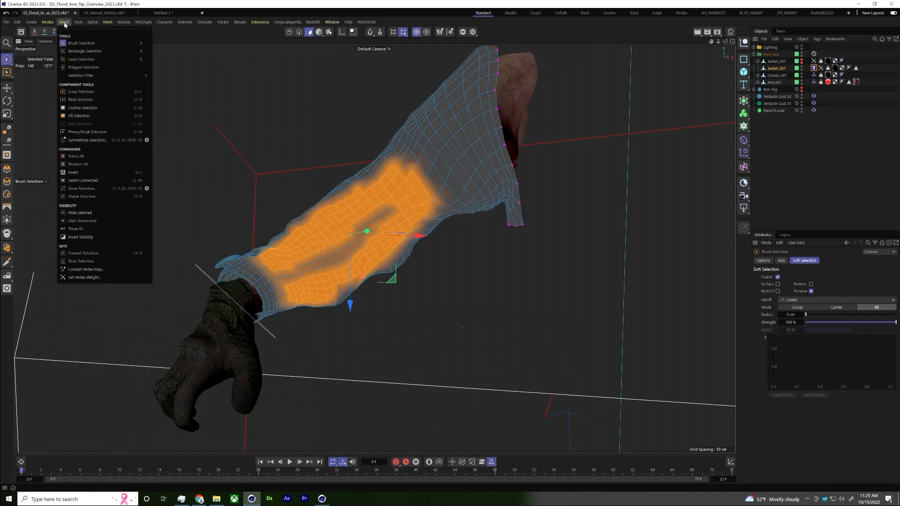
{"action": "left_click", "coordinate": [109, 261]}
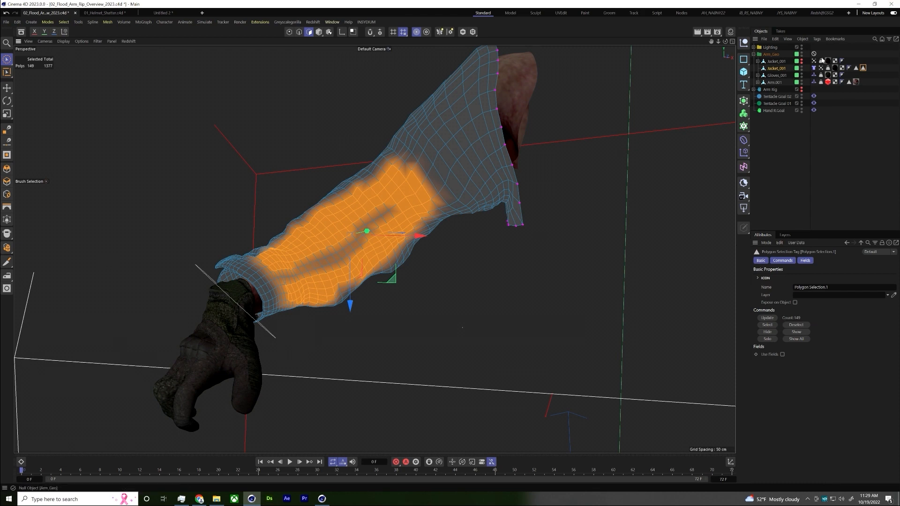
{"action": "left_click", "coordinate": [825, 287]}
{"action": "type", "text": "Arm Rip"}
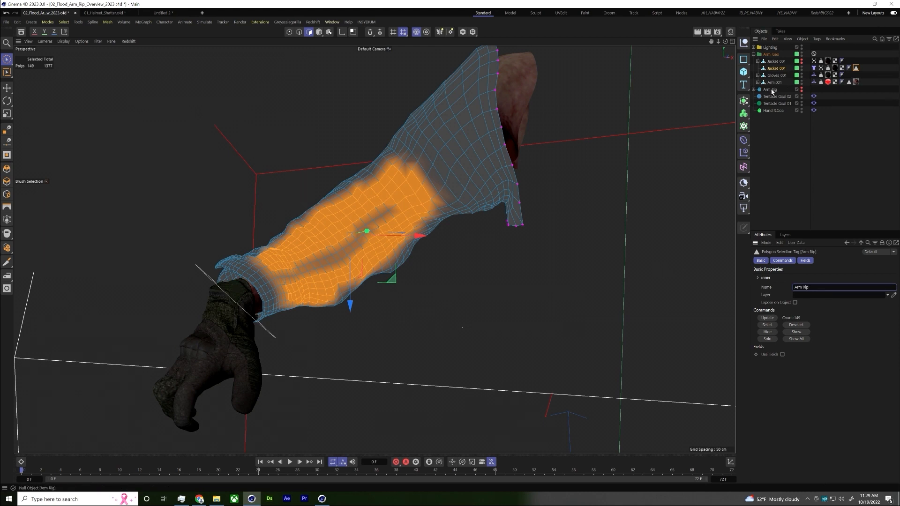
- Assign the Arm Rip selection as the Tear Past map in the jacket's Cloth tag and set Tear Past to 275 %
{"action": "left_click", "coordinate": [814, 68]}
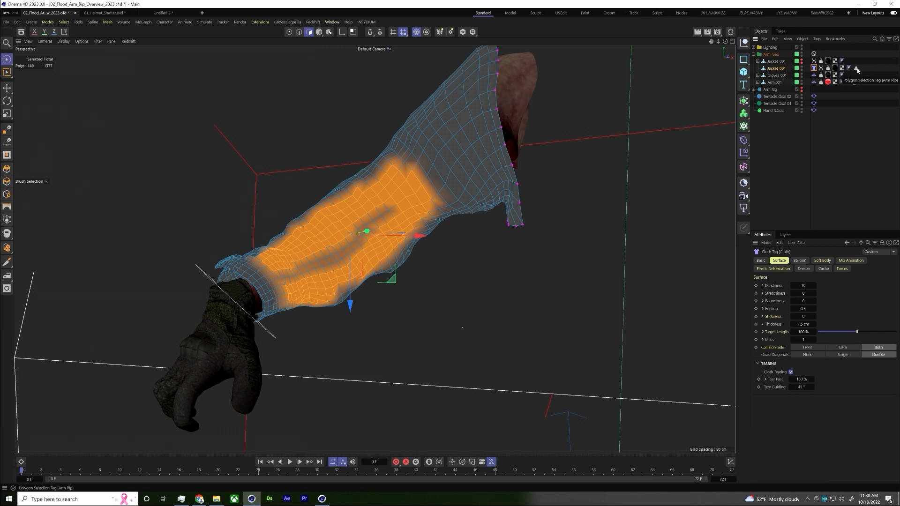
{"action": "left_click", "coordinate": [766, 380]}
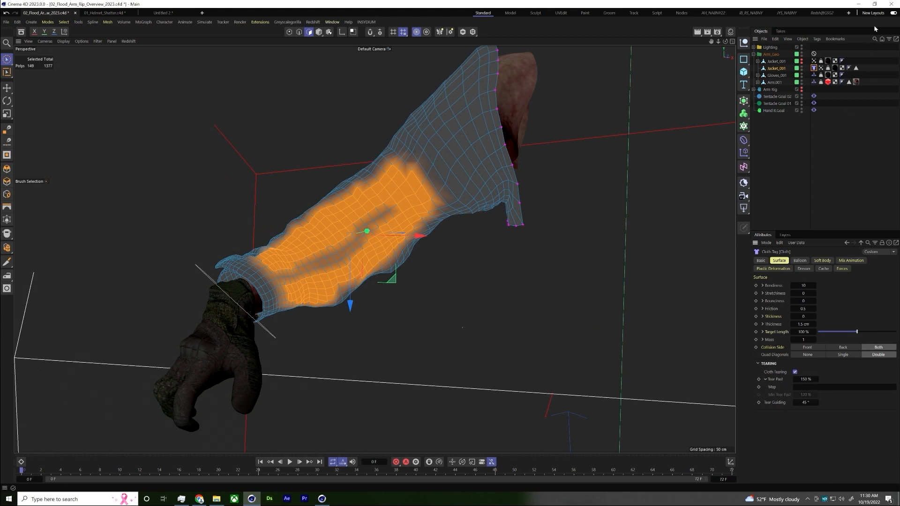
{"action": "left_click_drag", "start_coordinate": [856, 68], "coordinate": [852, 205]}
{"action": "left_click_drag", "start_coordinate": [814, 393], "coordinate": [817, 386]}
{"action": "double_click", "coordinate": [813, 379]}
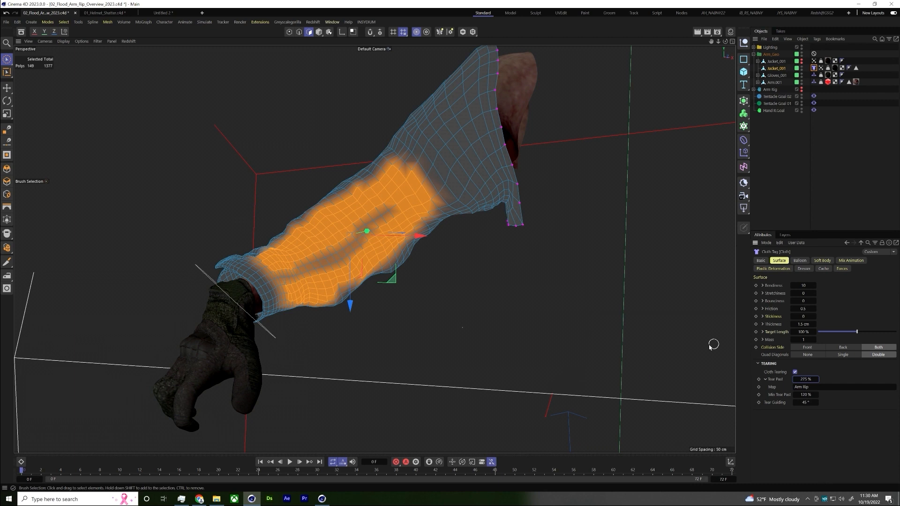
{"action": "double_click", "coordinate": [803, 379]}
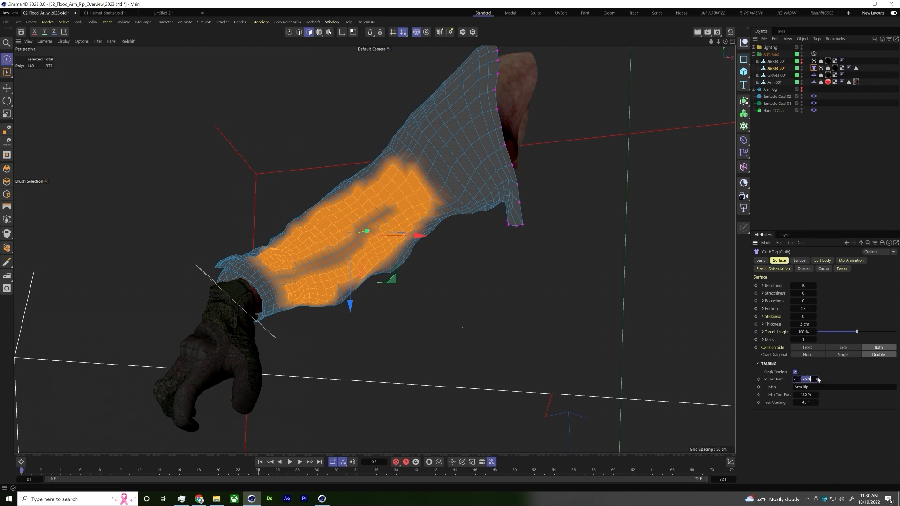
- Play the arm simulation to test the sleeve tearing and pause it around frame 44 to inspect the forearm
{"action": "left_click", "coordinate": [764, 216]}
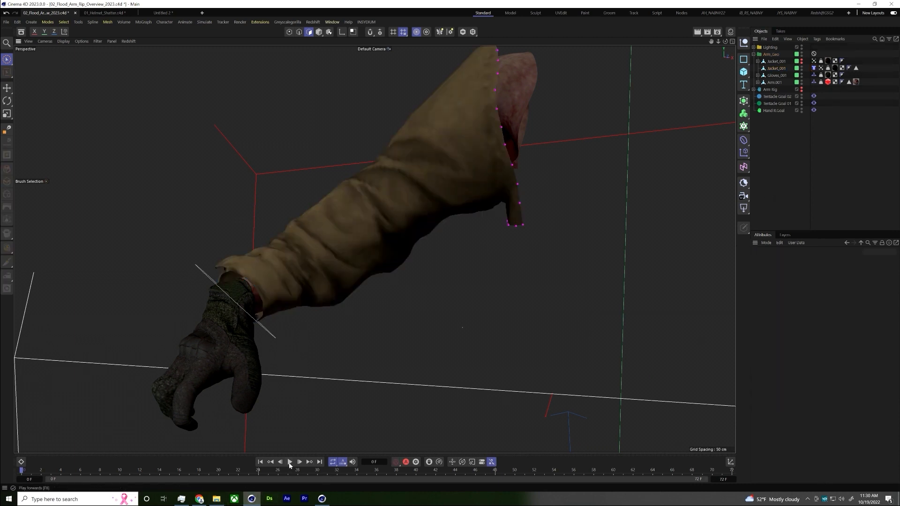
{"action": "left_click", "coordinate": [290, 463]}
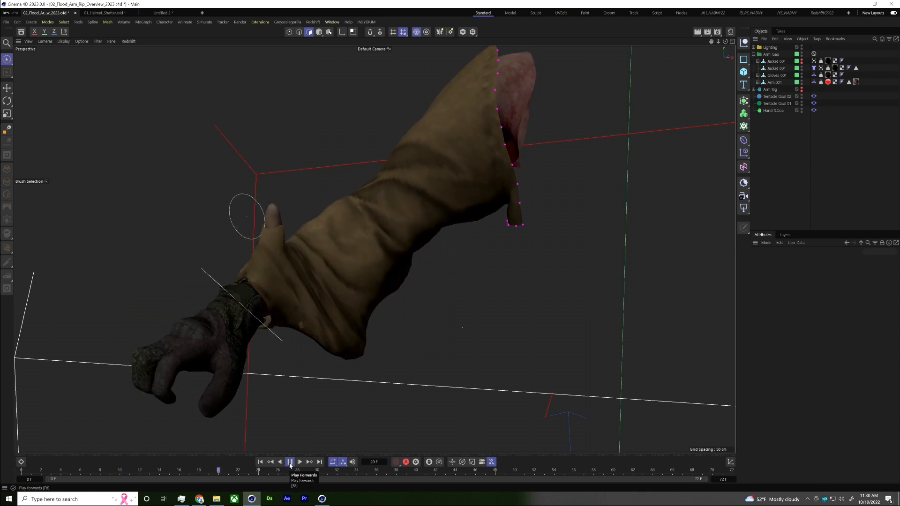
{"action": "left_click", "coordinate": [290, 463]}
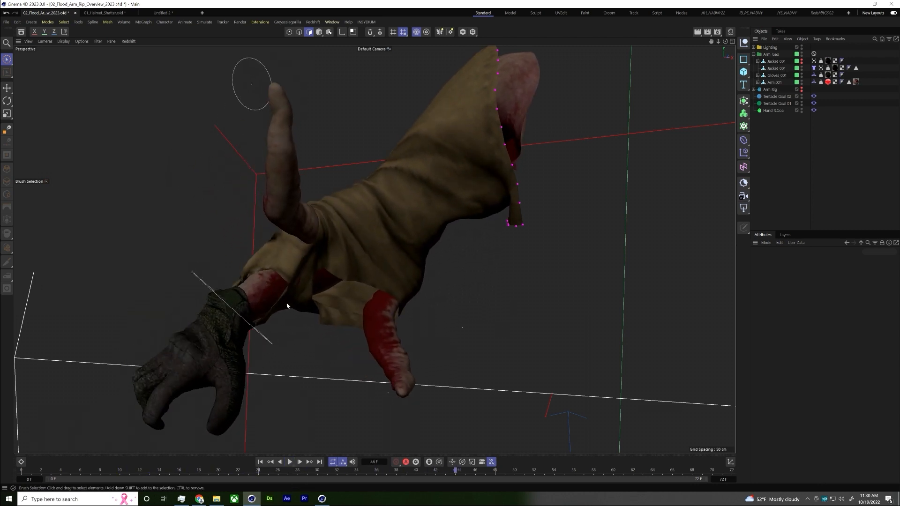
{"action": "left_click_drag", "start_coordinate": [313, 257], "coordinate": [331, 235], "text": "alt"}
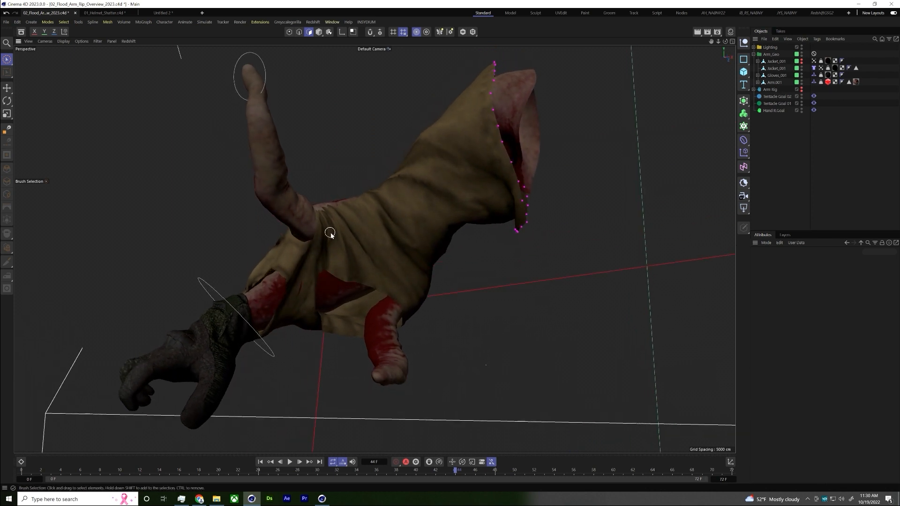
- Adjust Tear Past in the jacket's Cloth tag and replay the simulation to compare how the sleeve tears
{"action": "left_click", "coordinate": [814, 69]}
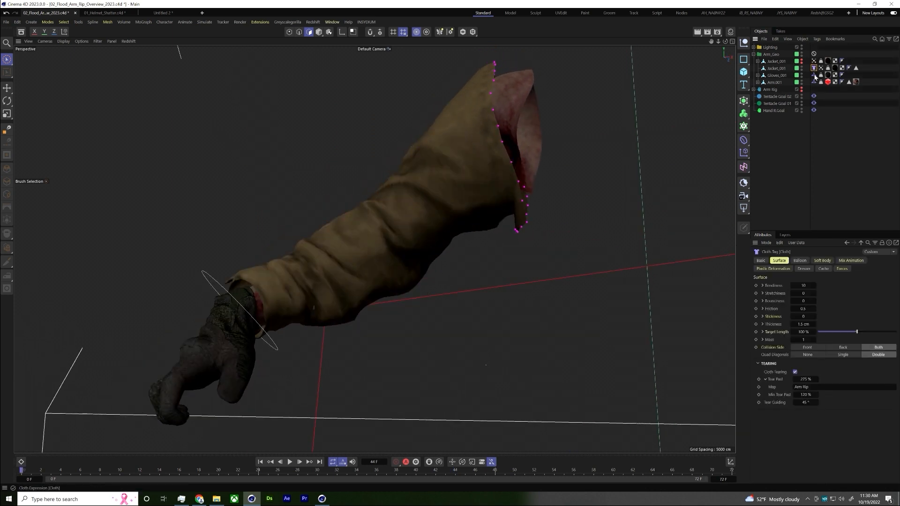
{"action": "left_click", "coordinate": [806, 380]}
{"action": "left_click", "coordinate": [483, 341]}
{"action": "left_click", "coordinate": [290, 462]}
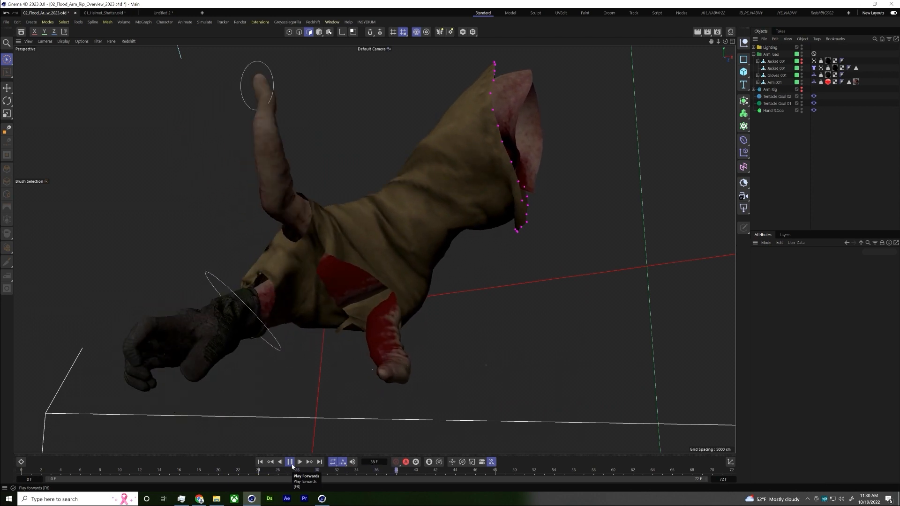
{"action": "left_click", "coordinate": [291, 462]}
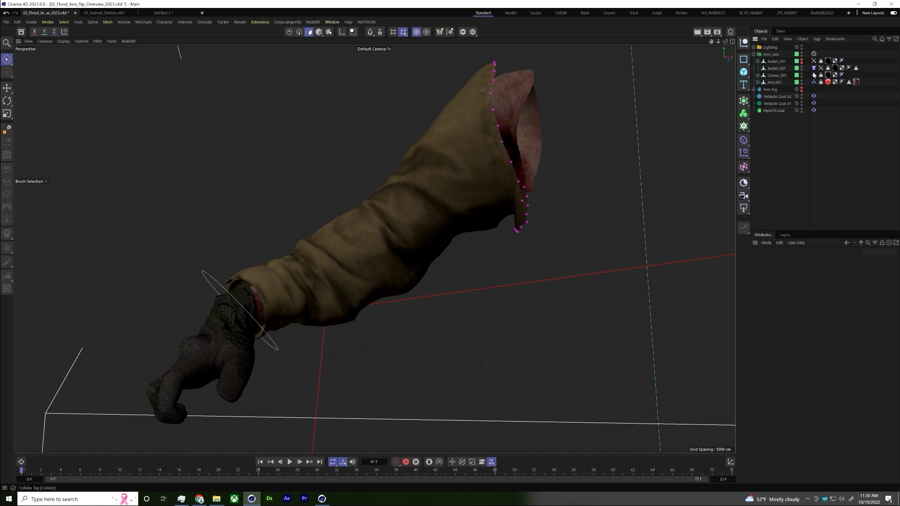
- Set Tear Past to 175 % in the jacket's Cloth tag and play the simulation to about frame 57
{"action": "left_click", "coordinate": [814, 68]}
{"action": "left_click", "coordinate": [804, 378]}
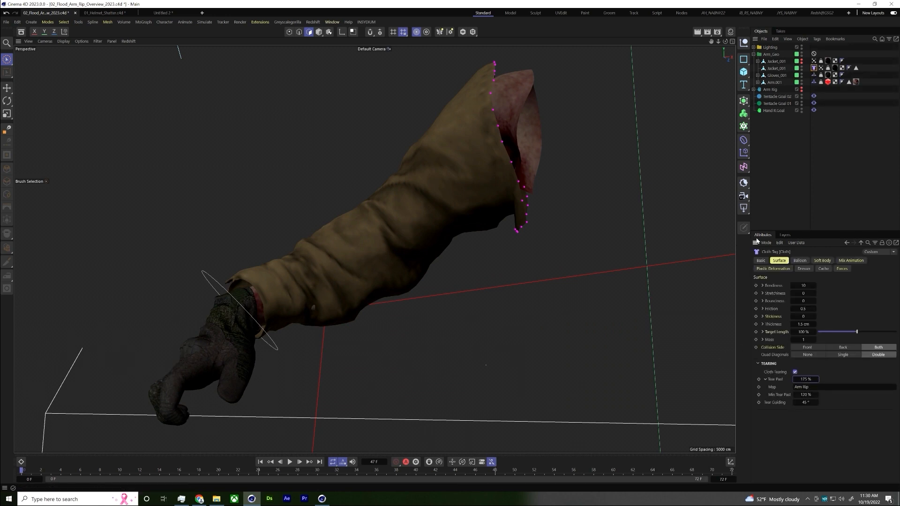
{"action": "type", "text": "175"}
{"action": "left_click", "coordinate": [464, 416]}
{"action": "left_click", "coordinate": [290, 462]}
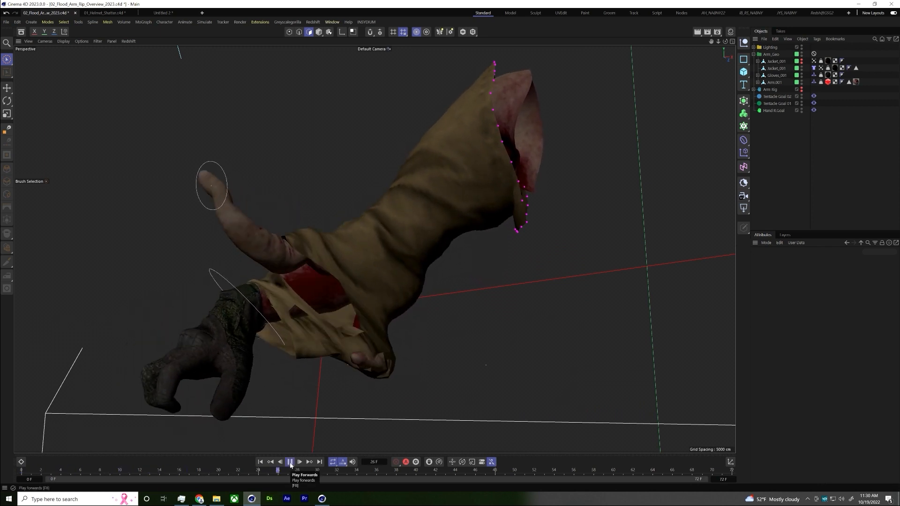
{"action": "left_click", "coordinate": [290, 462]}
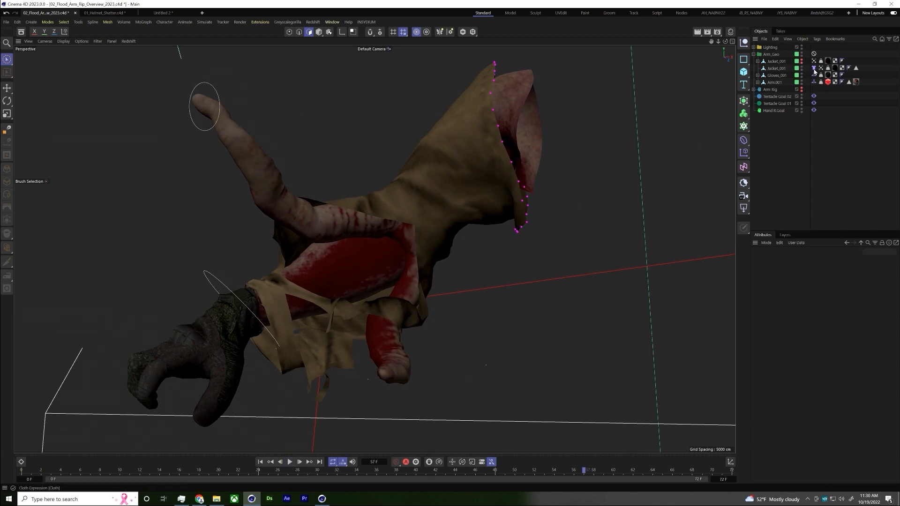
- Check the Cloth tag's cache options and review the project's simulation substeps, iterations and collision passes
{"action": "left_click", "coordinate": [814, 69]}
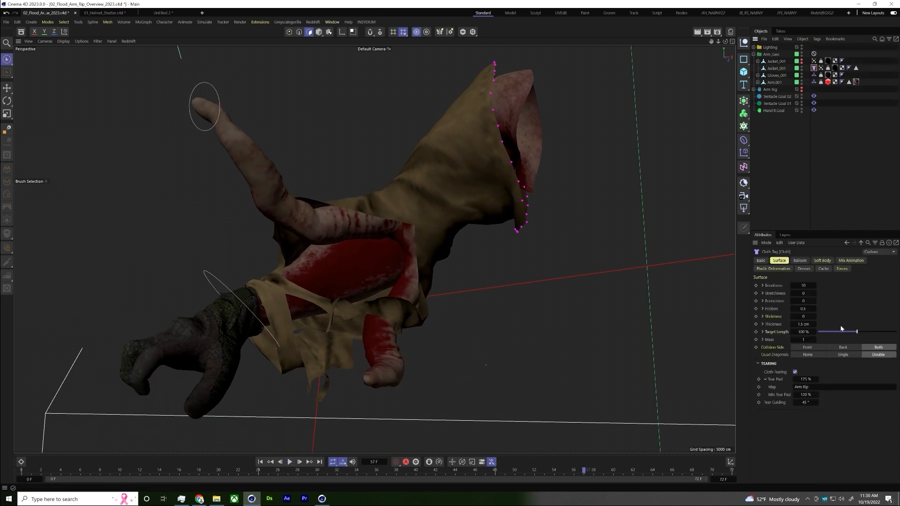
{"action": "left_click", "coordinate": [824, 269]}
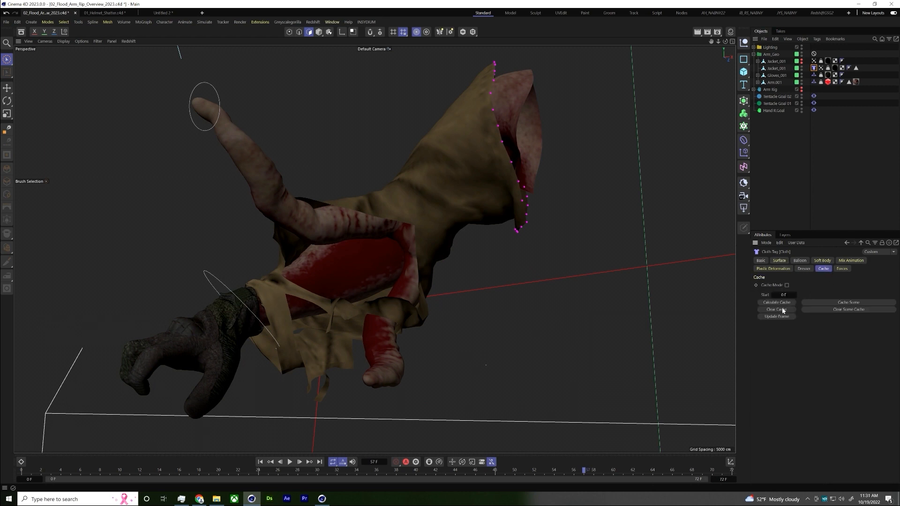
{"action": "key", "text": "ctrl+d"}
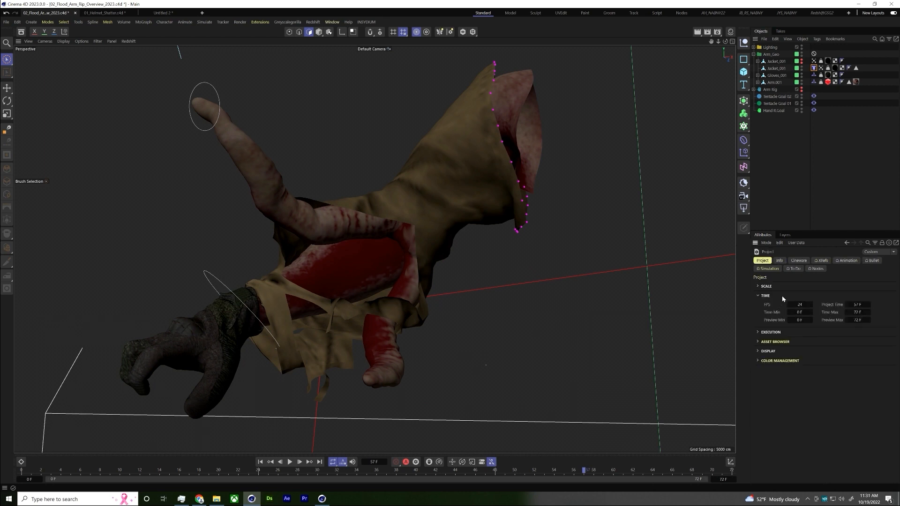
{"action": "left_click", "coordinate": [769, 269]}
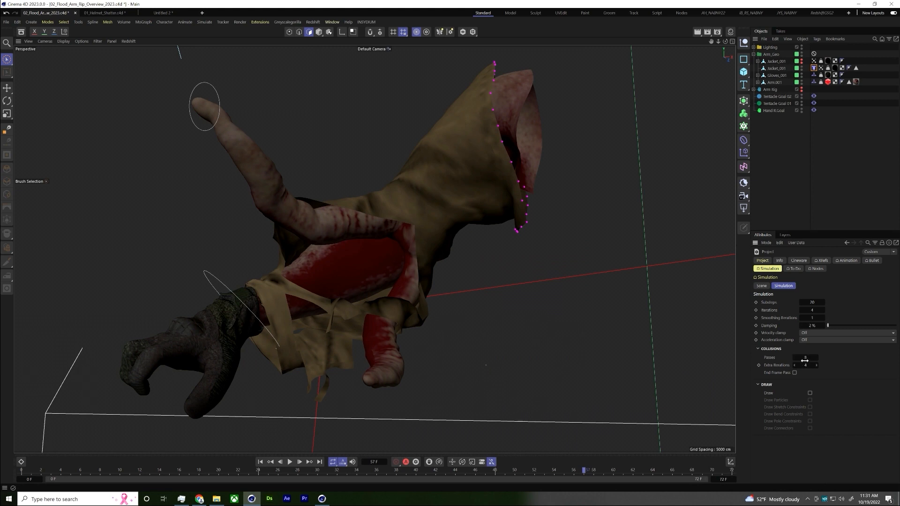
- Calculate the cache for the jacket's Cloth tag and play the cached tear to about frame 62
{"action": "left_click", "coordinate": [814, 68]}
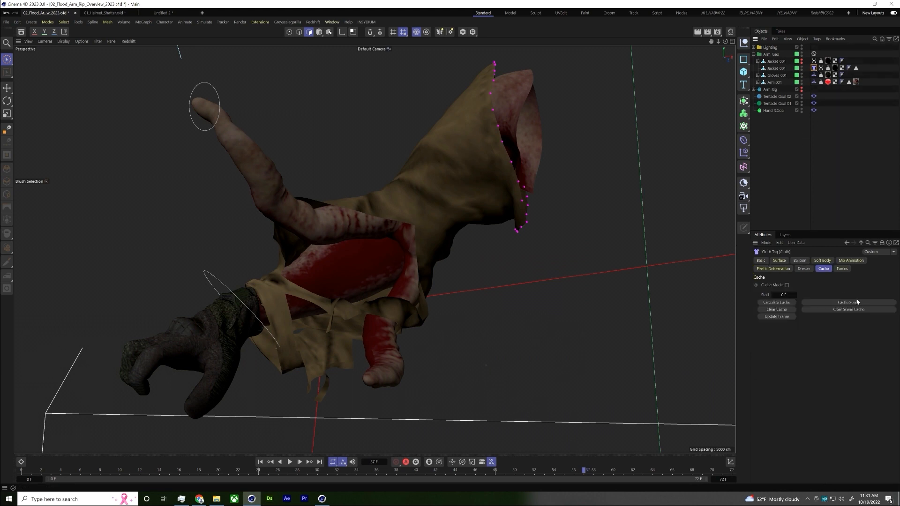
{"action": "left_click", "coordinate": [784, 303]}
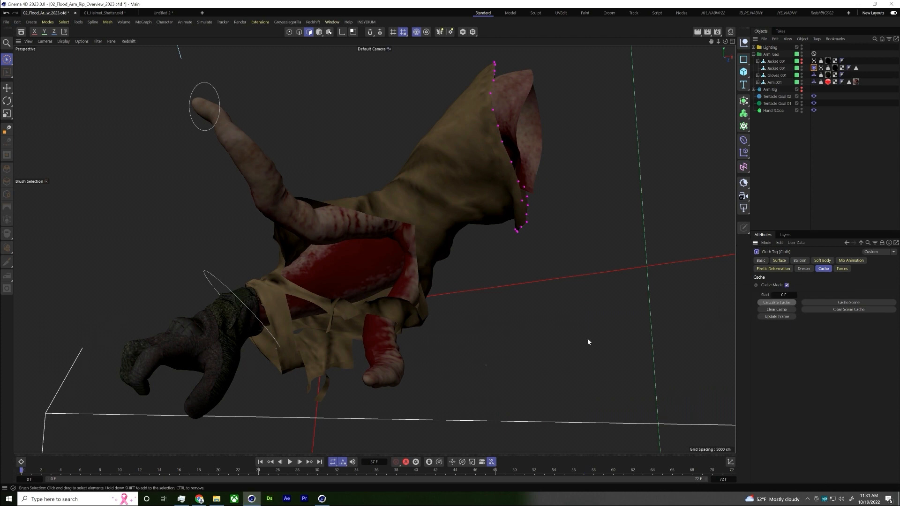
{"action": "left_click", "coordinate": [290, 463]}
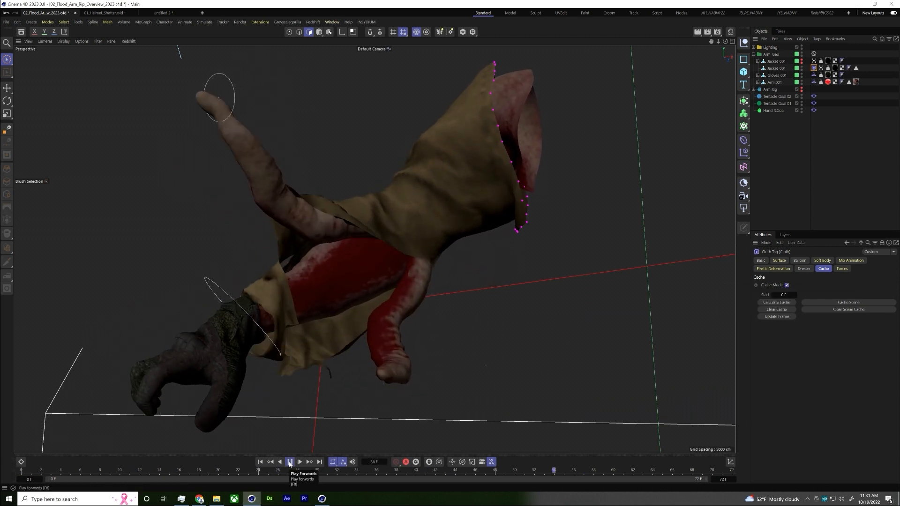
{"action": "key", "text": "F8"}
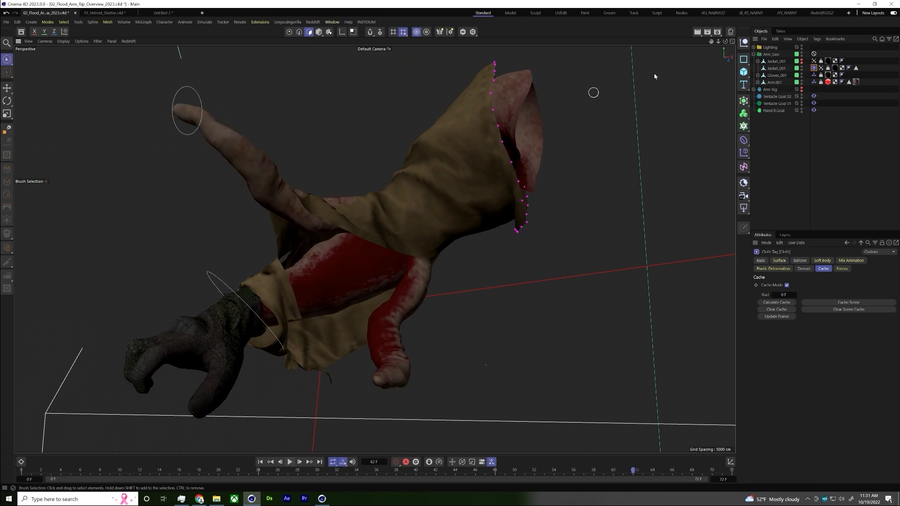
{"action": "left_click_drag", "start_coordinate": [260, 243], "coordinate": [284, 213], "text": "alt"}
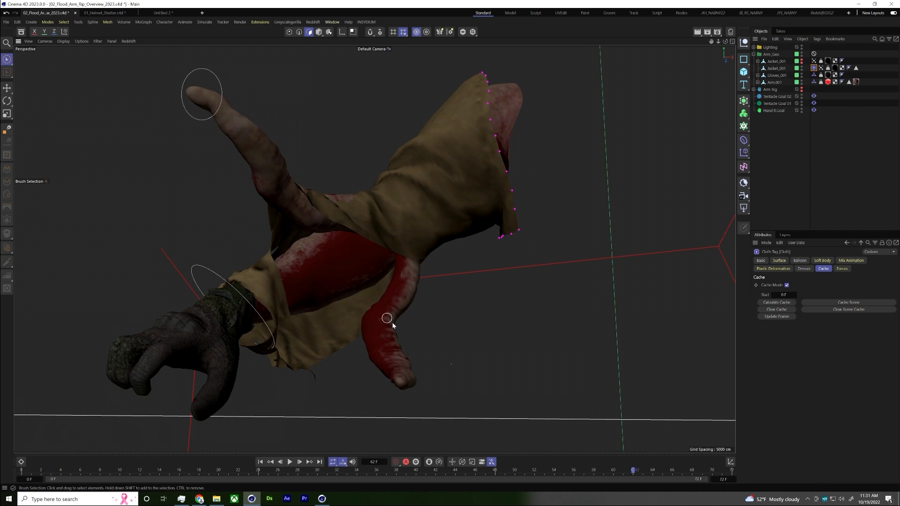
- Add a Cloner and place it below the Hand R.Goal object at the end of the hierarchy
{"action": "left_click", "coordinate": [782, 153]}
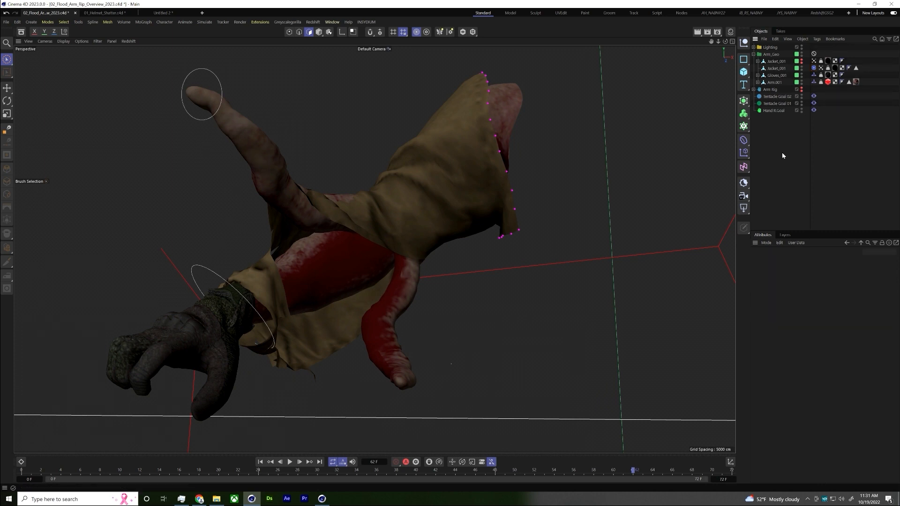
{"action": "key", "text": "shift+c"}
{"action": "type", "text": "cloner"}
{"action": "key", "text": "Return"}
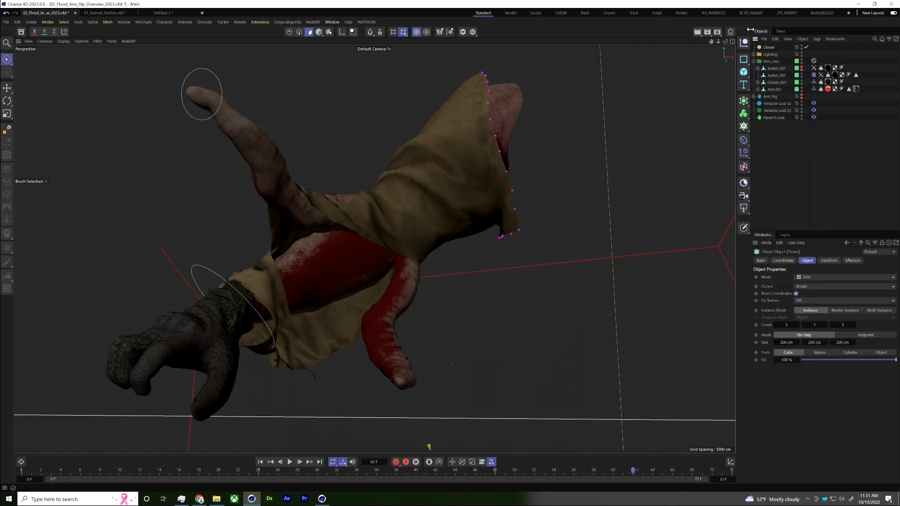
{"action": "left_click_drag", "start_coordinate": [769, 168], "coordinate": [766, 136]}
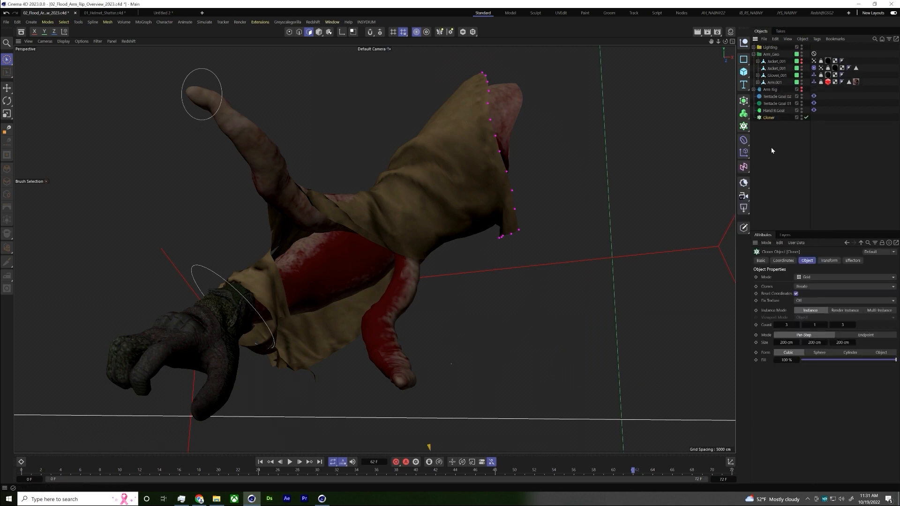
- Add a Null object and make it a child of the Cloner
{"action": "key", "text": "shift+c"}
{"action": "type", "text": "null"}
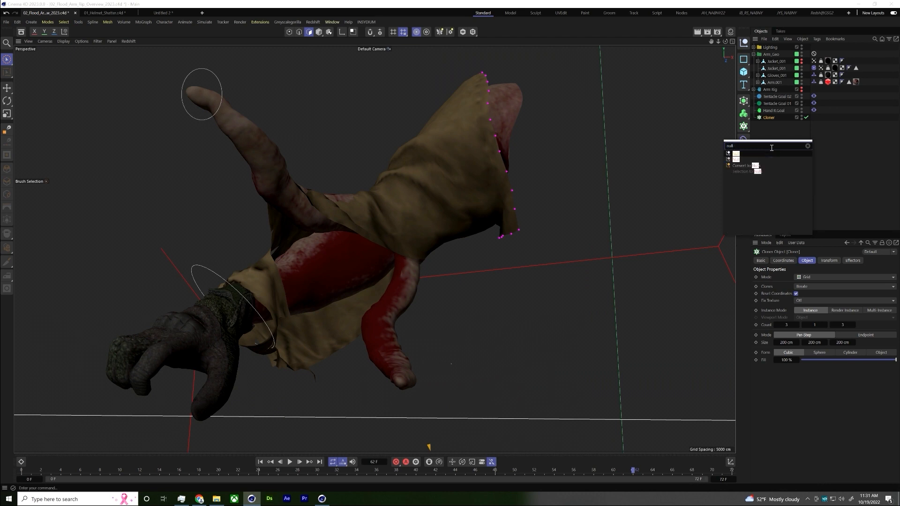
{"action": "left_click", "coordinate": [755, 158]}
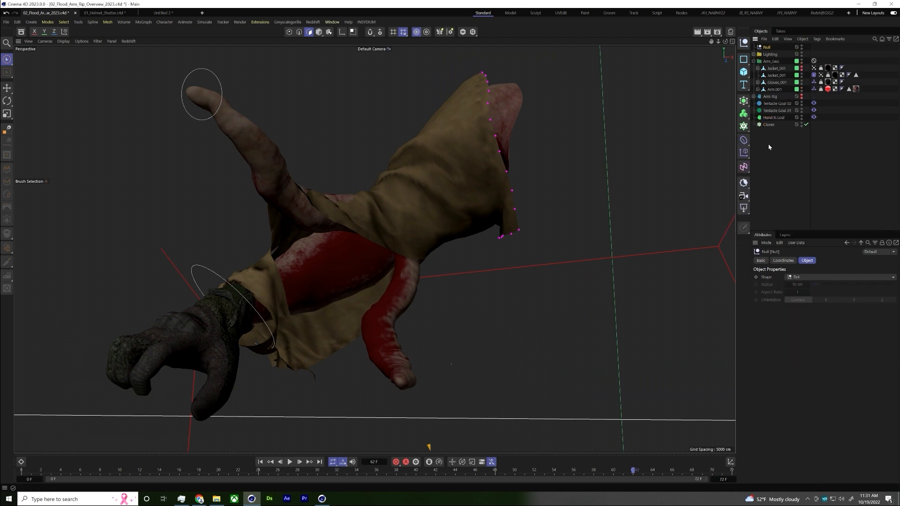
{"action": "left_click_drag", "start_coordinate": [768, 48], "coordinate": [768, 125]}
- Change the Cloner's mode to Object
{"action": "left_click", "coordinate": [769, 117]}
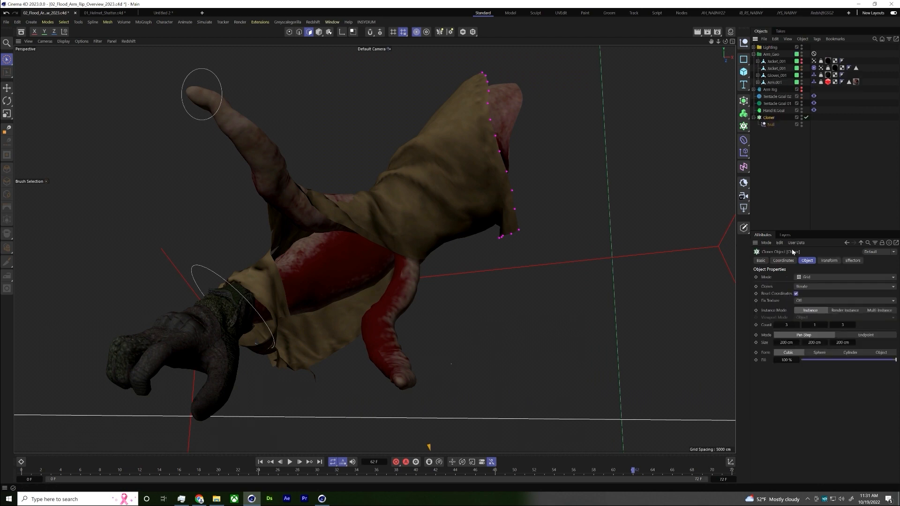
{"action": "left_click", "coordinate": [816, 276]}
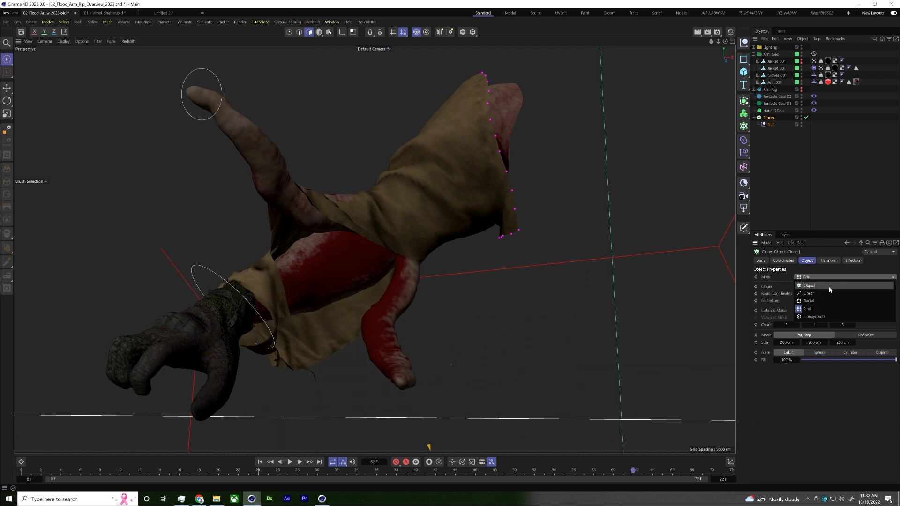
- Set the Cloner to Object mode with Arm.001 as its target object, and play the animation to check the clones
{"action": "left_click", "coordinate": [829, 287]}
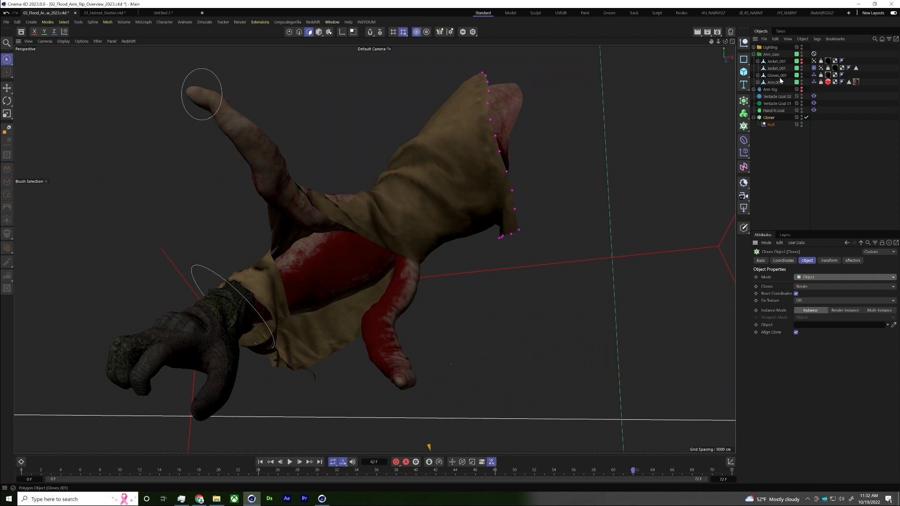
{"action": "left_click_drag", "start_coordinate": [775, 85], "coordinate": [812, 331]}
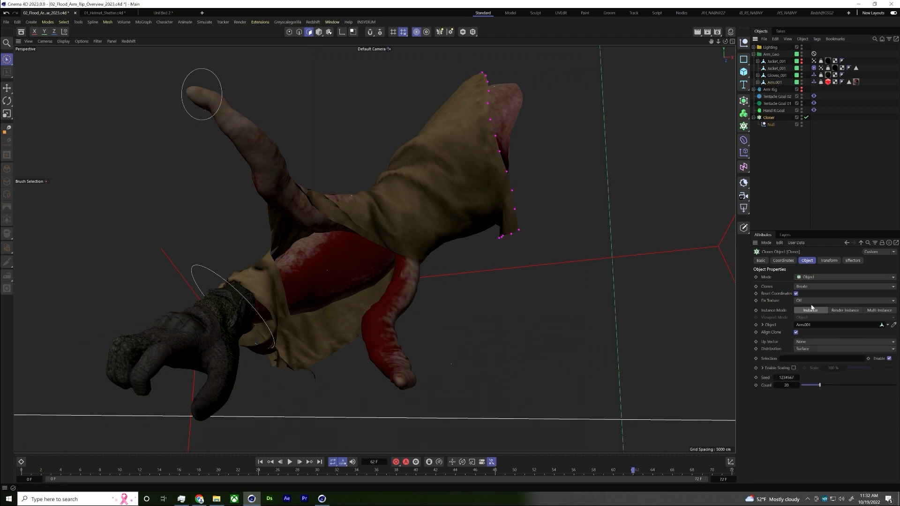
{"action": "left_click", "coordinate": [776, 169]}
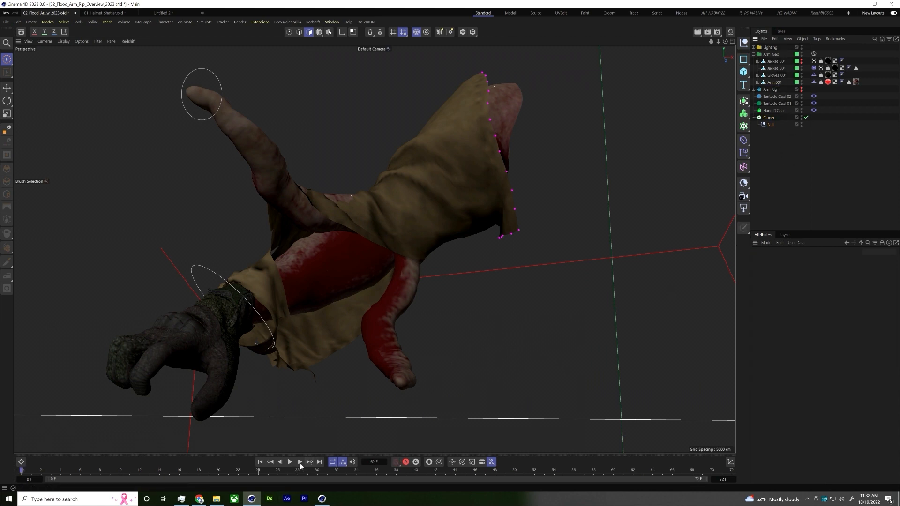
{"action": "left_click", "coordinate": [299, 463]}
{"action": "left_click", "coordinate": [291, 463]}
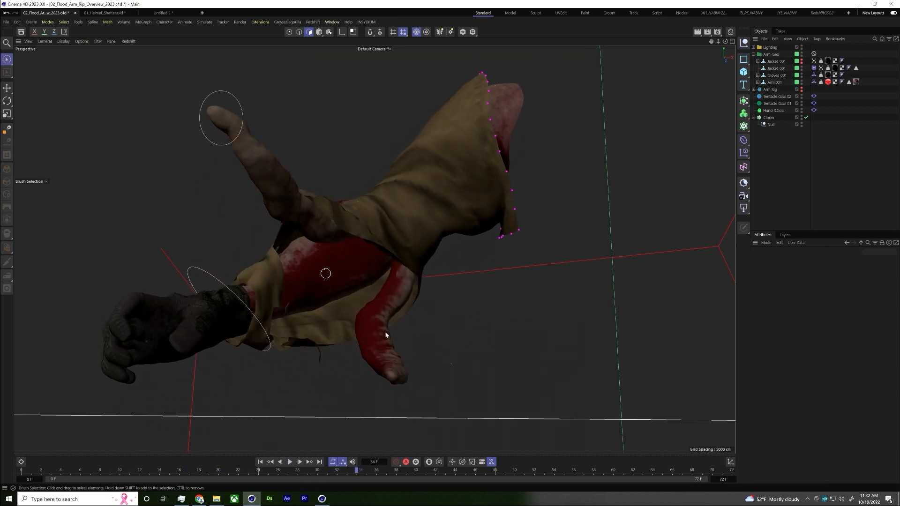
- Set the Cloner's count to 2000
{"action": "left_click", "coordinate": [769, 117]}
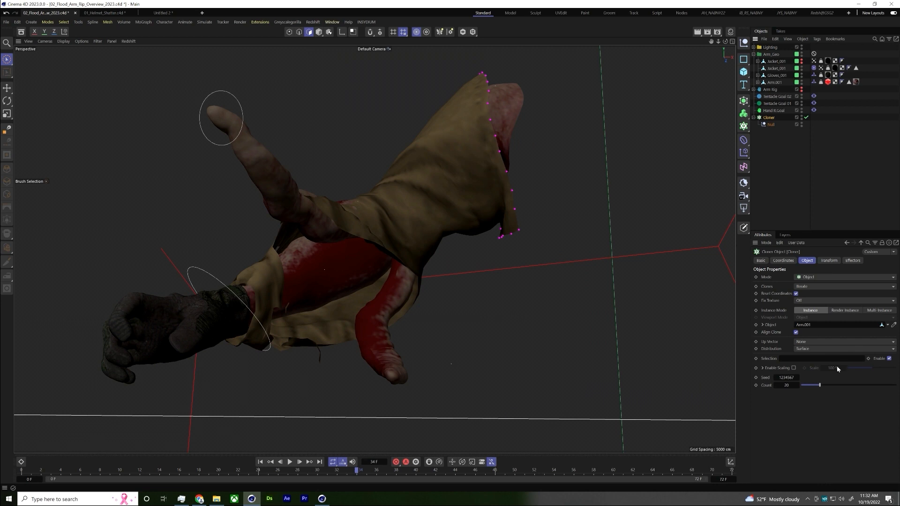
{"action": "left_click", "coordinate": [786, 385]}
{"action": "type", "text": "2000"}
{"action": "key", "text": "Return"}
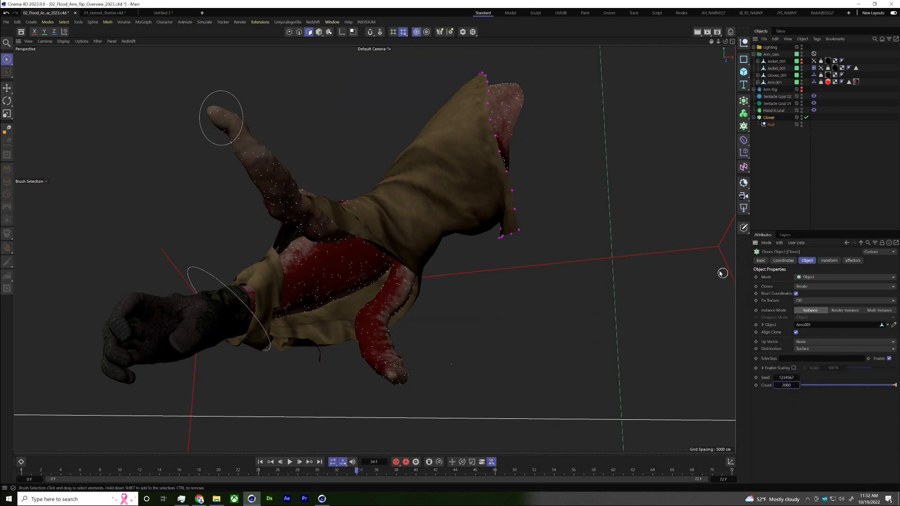
- Change the cloned Null's display shape to Circle with a radius of 0.4 cm
{"action": "left_click", "coordinate": [770, 125]}
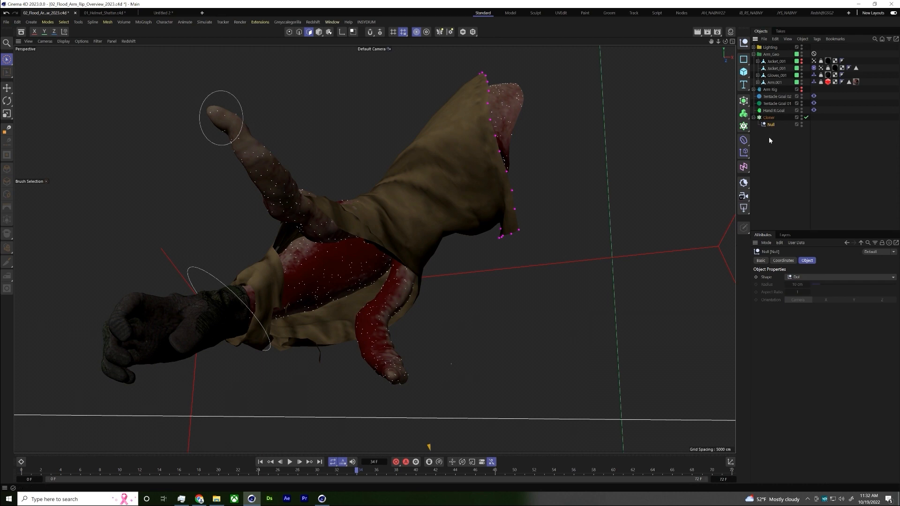
{"action": "left_click", "coordinate": [801, 278]}
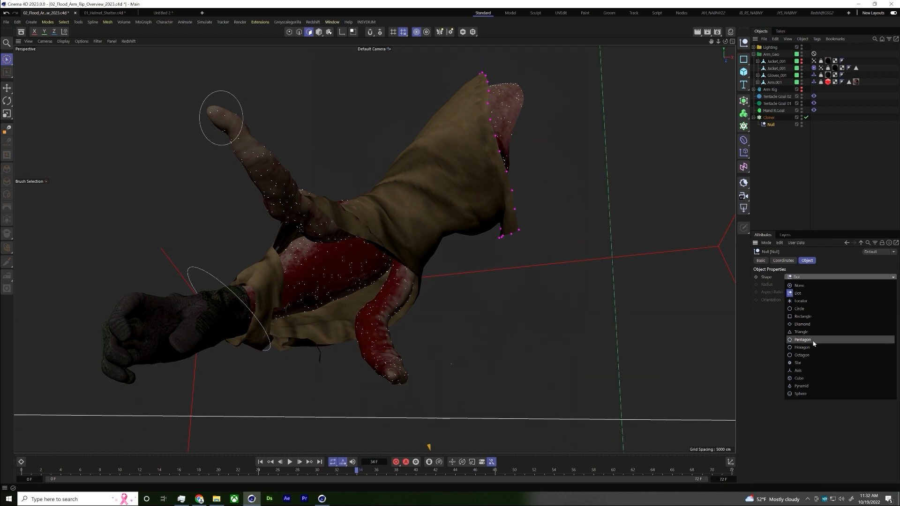
{"action": "left_click", "coordinate": [804, 309]}
{"action": "key", "text": "Tab"}
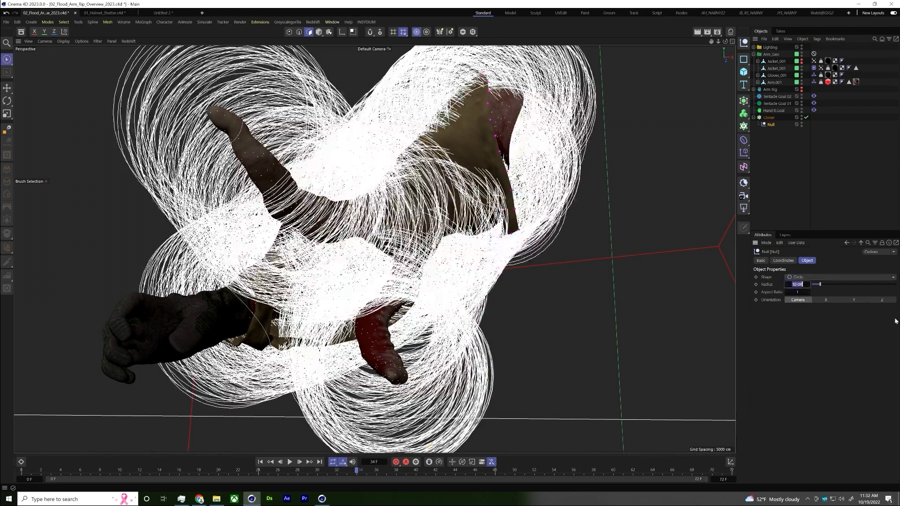
{"action": "type", "text": "0.1"}
{"action": "key", "text": "Return"}
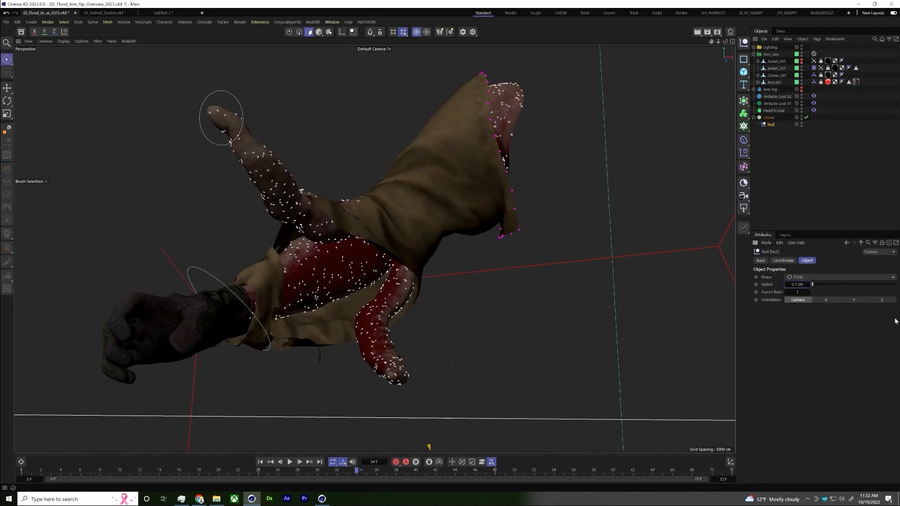
{"action": "mouse_move", "coordinate": [796, 284]}
{"action": "left_mouse_down"}
{"action": "mouse_move", "coordinate": [825, 285]}
{"action": "mouse_move", "coordinate": [803, 284]}
{"action": "left_mouse_up"}
{"action": "mouse_move", "coordinate": [248, 290]}
{"action": "left_mouse_down", "text": "alt"}
{"action": "mouse_move", "coordinate": [266, 295]}
{"action": "mouse_move", "coordinate": [265, 285]}
{"action": "left_mouse_up", "text": "alt"}
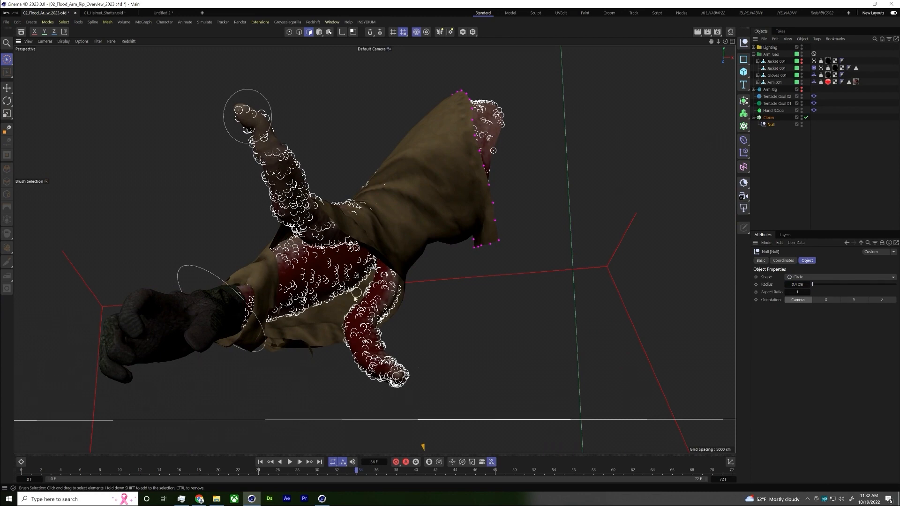
{"action": "scroll", "coordinate": [356, 294], "scroll_direction": "up", "scroll_amount": 3}
{"action": "left_click_drag", "start_coordinate": [567, 128], "coordinate": [274, 103], "text": "alt"}
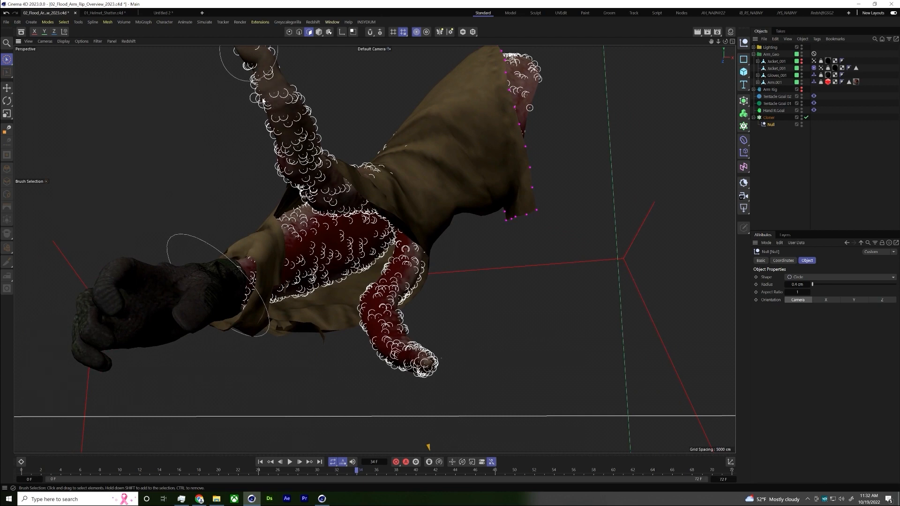
{"action": "left_click", "coordinate": [775, 84]}
{"action": "key", "text": "s"}
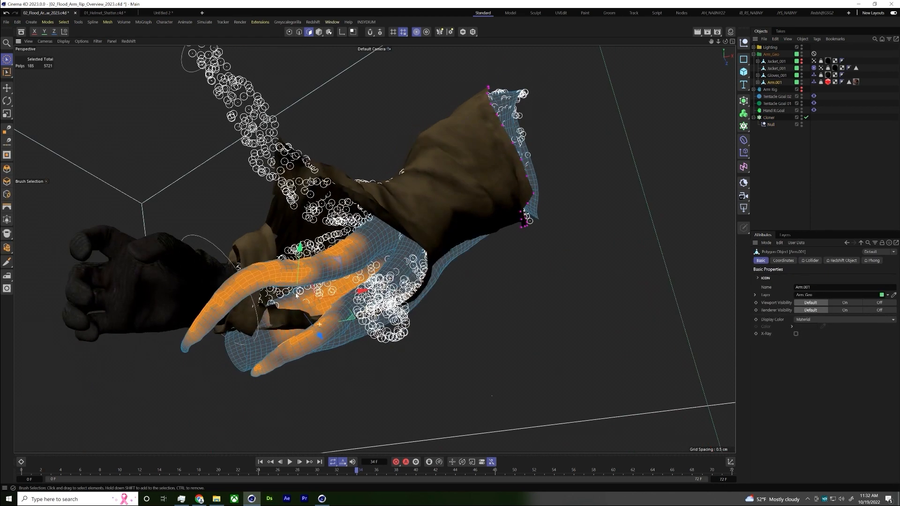
{"action": "left_click_drag", "start_coordinate": [304, 318], "coordinate": [602, 335], "text": "alt"}
{"action": "key", "text": "e"}
{"action": "left_click_drag", "start_coordinate": [548, 297], "coordinate": [497, 211], "text": "alt"}
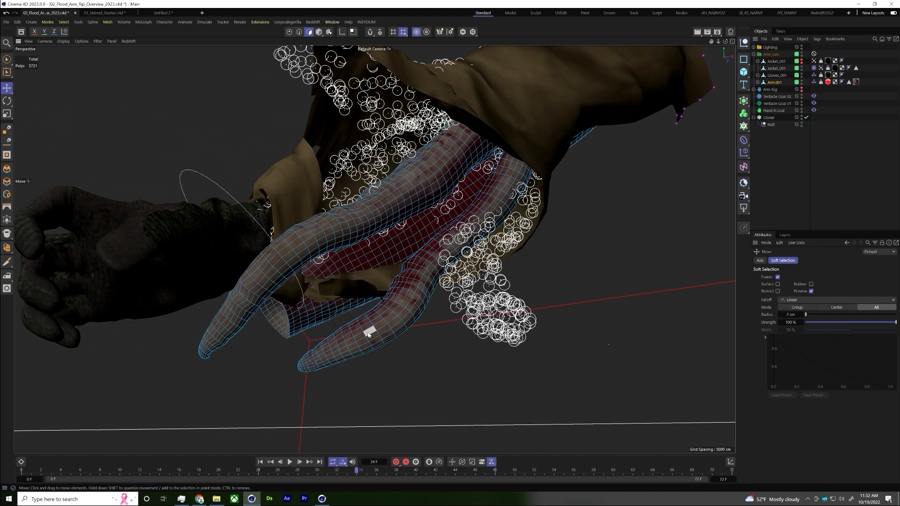
- Go to frame 49 and run Current State to Object on Arm.001 to get a copy in the posed shape
{"action": "left_click", "coordinate": [319, 32]}
{"action": "left_click_drag", "start_coordinate": [356, 471], "coordinate": [505, 470]}
{"action": "right_click", "coordinate": [491, 152]}
{"action": "key", "text": "Escape"}
{"action": "scroll", "coordinate": [479, 162], "scroll_direction": "down", "scroll_amount": 3}
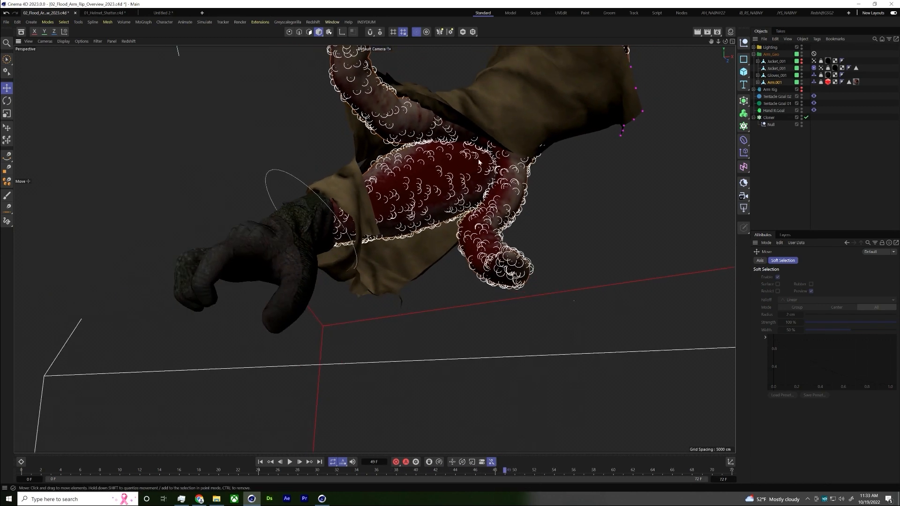
{"action": "scroll", "coordinate": [479, 161], "scroll_direction": "down", "scroll_amount": 3}
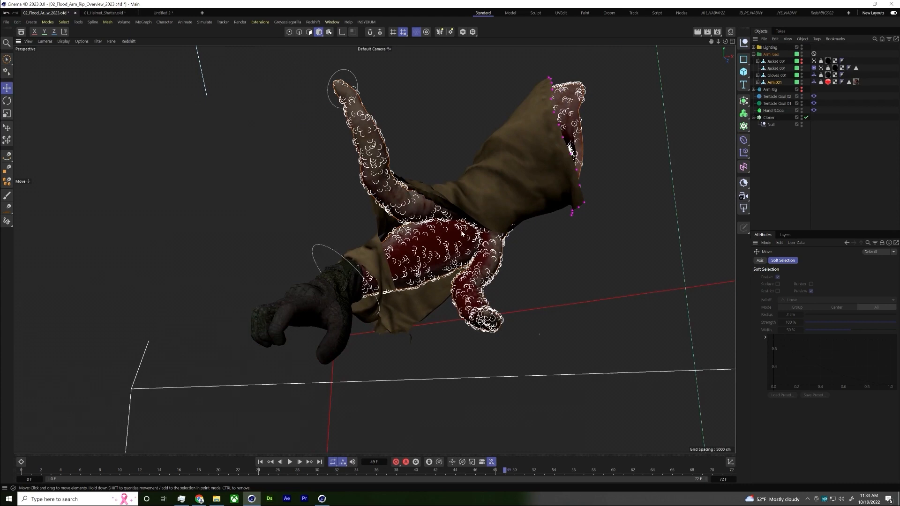
{"action": "right_click", "coordinate": [776, 83]}
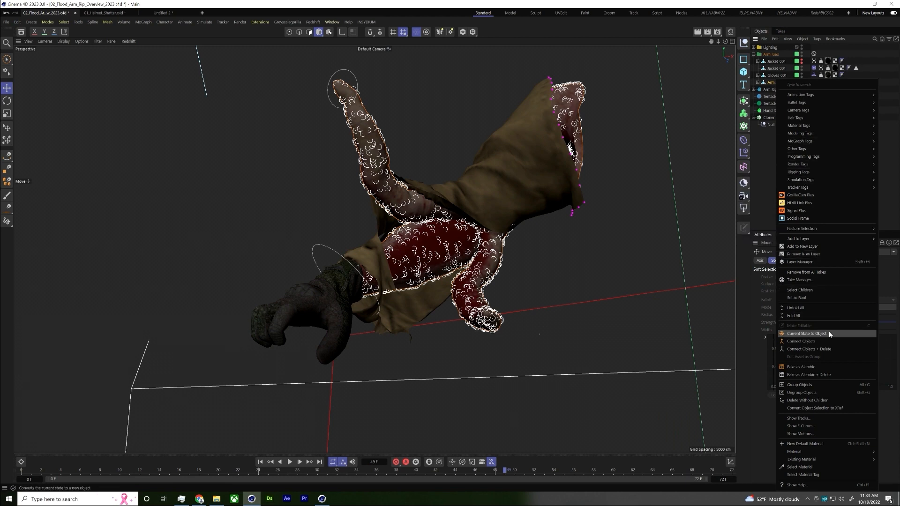
{"action": "left_click", "coordinate": [803, 333]}
{"action": "left_click", "coordinate": [757, 89]}
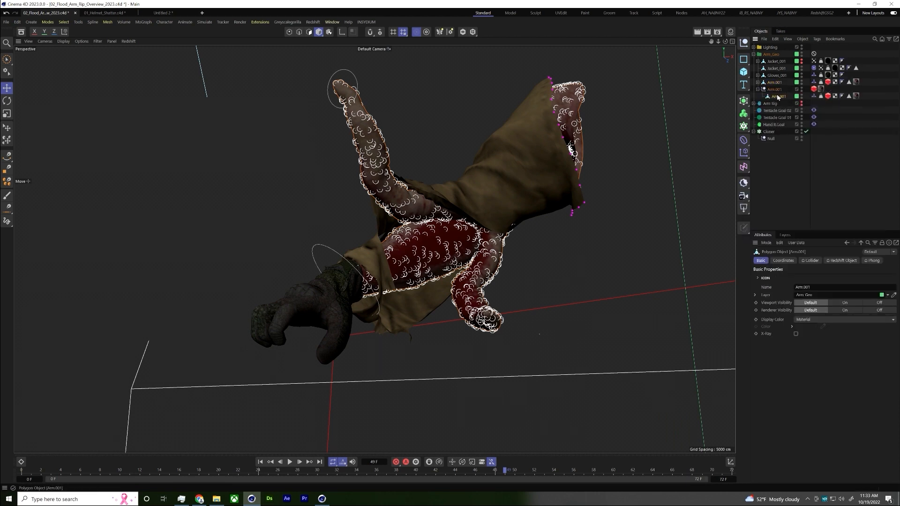
- Brush-select polygons along both tentacles and the exposed red forearm of the posed arm copy
{"action": "left_click", "coordinate": [309, 31]}
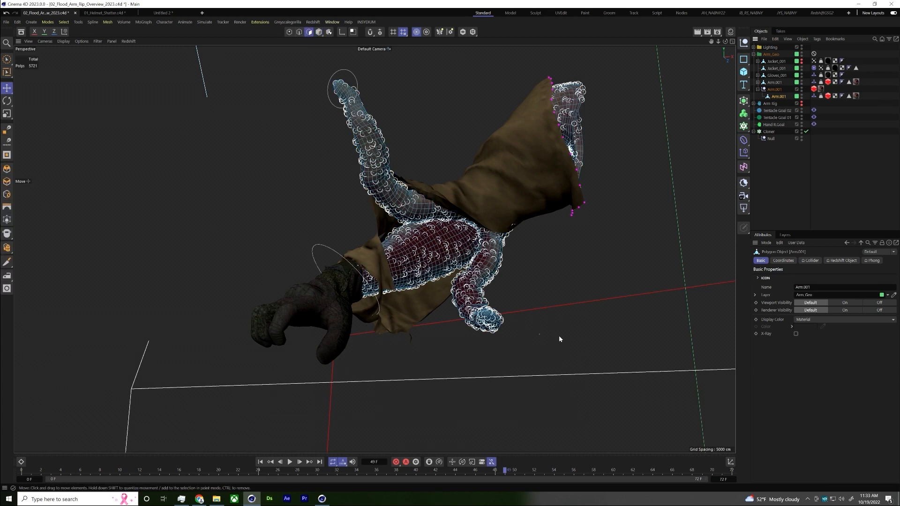
{"action": "key", "text": "9"}
{"action": "mouse_move", "coordinate": [342, 94]}
{"action": "left_mouse_down"}
{"action": "mouse_move", "coordinate": [380, 187]}
{"action": "mouse_move", "coordinate": [402, 211]}
{"action": "left_mouse_up"}
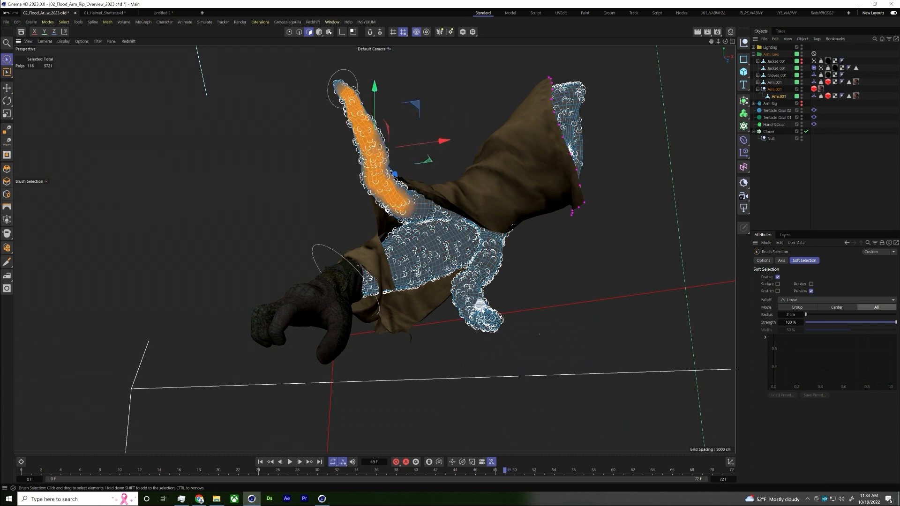
{"action": "left_click_drag", "start_coordinate": [466, 300], "coordinate": [481, 268]}
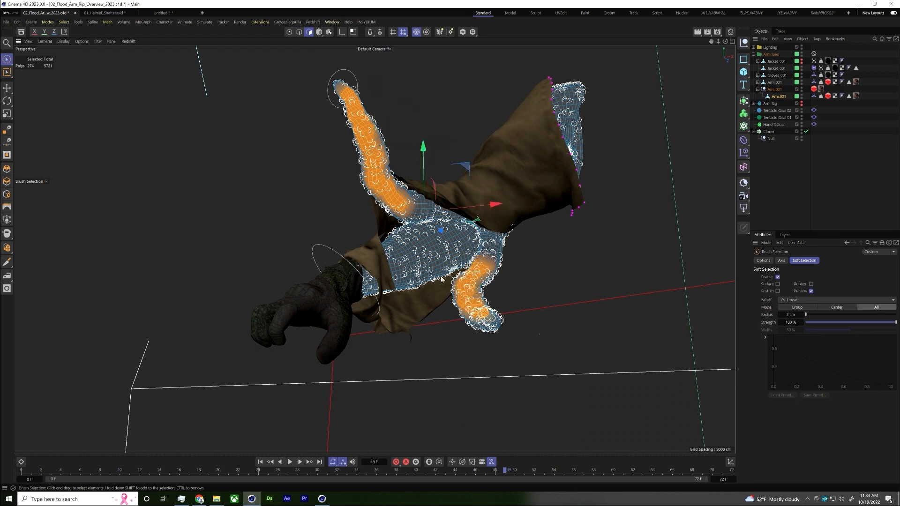
{"action": "mouse_move", "coordinate": [400, 273]}
{"action": "left_mouse_down"}
{"action": "mouse_move", "coordinate": [453, 240]}
{"action": "mouse_move", "coordinate": [419, 262]}
{"action": "mouse_move", "coordinate": [441, 248]}
{"action": "mouse_move", "coordinate": [414, 248]}
{"action": "mouse_move", "coordinate": [450, 243]}
{"action": "mouse_move", "coordinate": [406, 269]}
{"action": "left_mouse_up"}
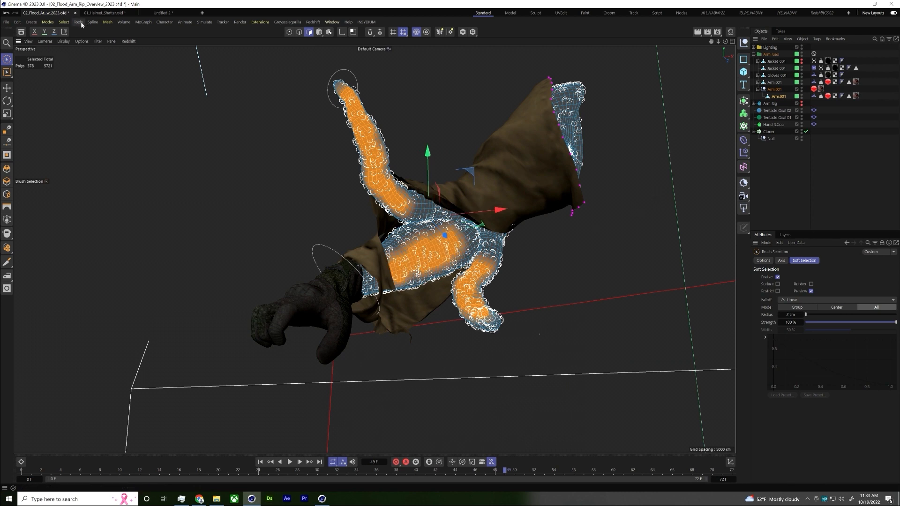
- Store the selected polygons as a selection tag named Goop
{"action": "left_click", "coordinate": [63, 22]}
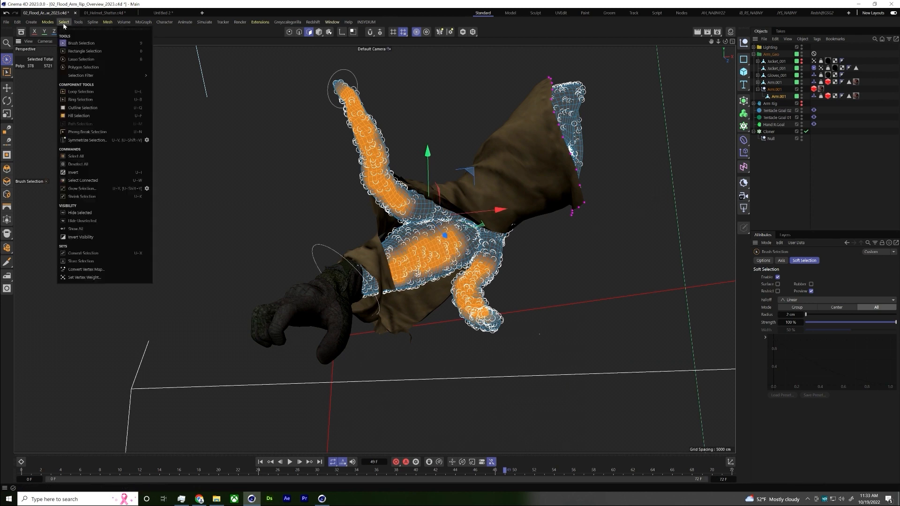
{"action": "left_click", "coordinate": [98, 262]}
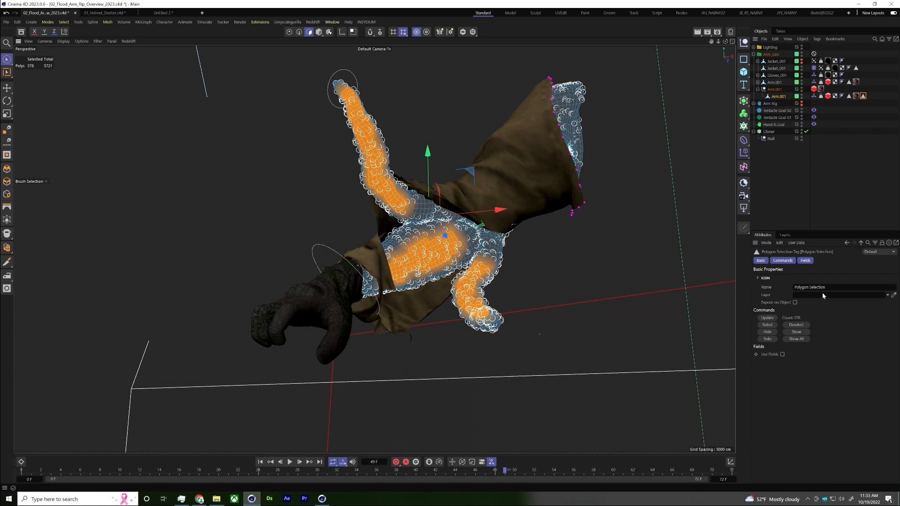
{"action": "type", "text": "Goop"}
{"action": "key", "text": "Return"}
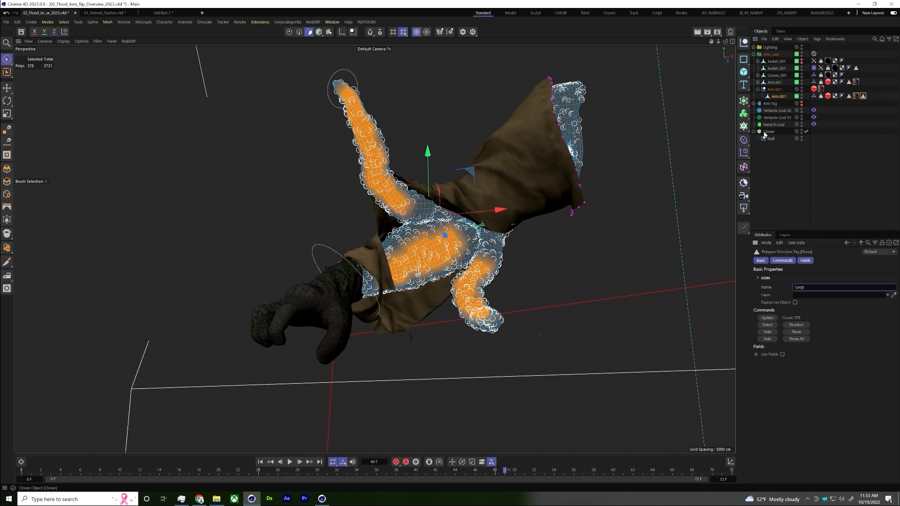
- Move the Goop selection tag to the original Arm.001 mesh and delete the temporary arm copy with its parent null
{"action": "mouse_move", "coordinate": [863, 96]}
{"action": "left_mouse_down"}
{"action": "mouse_move", "coordinate": [870, 96]}
{"action": "mouse_move", "coordinate": [867, 84]}
{"action": "left_mouse_up"}
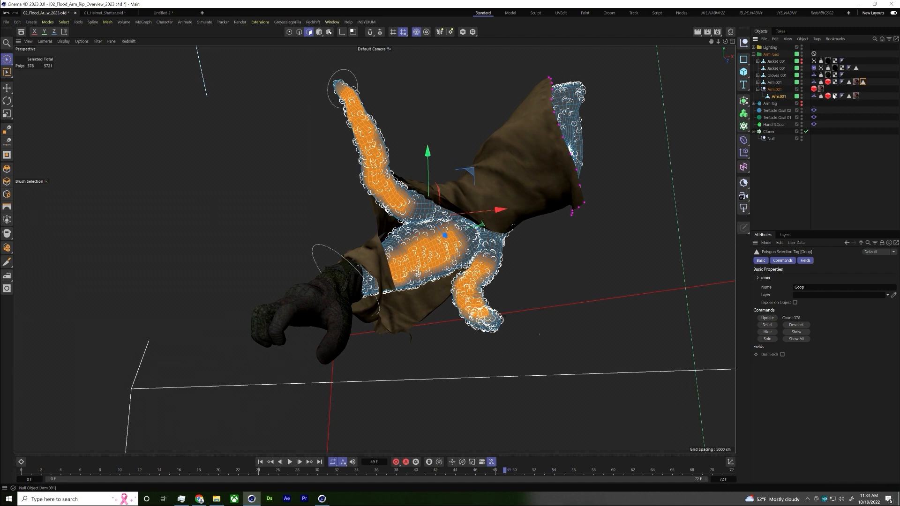
{"action": "key", "text": "Delete"}
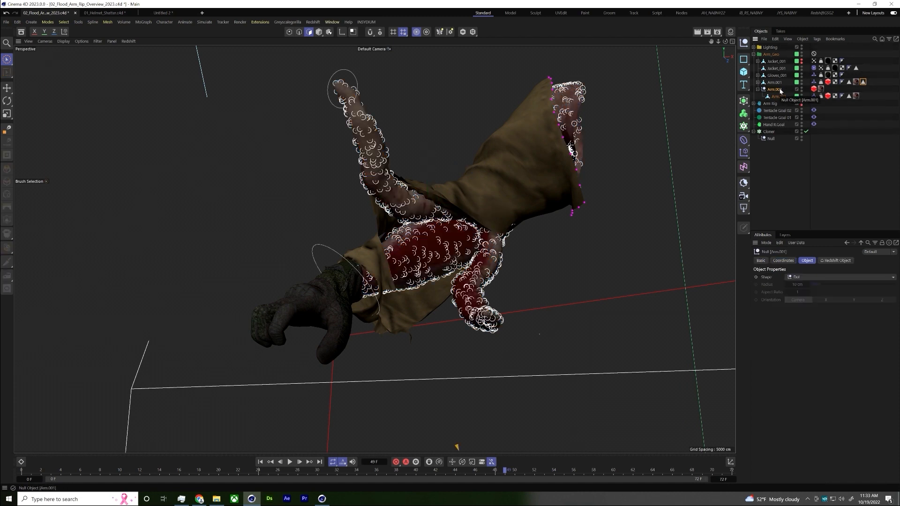
{"action": "left_click", "coordinate": [844, 118]}
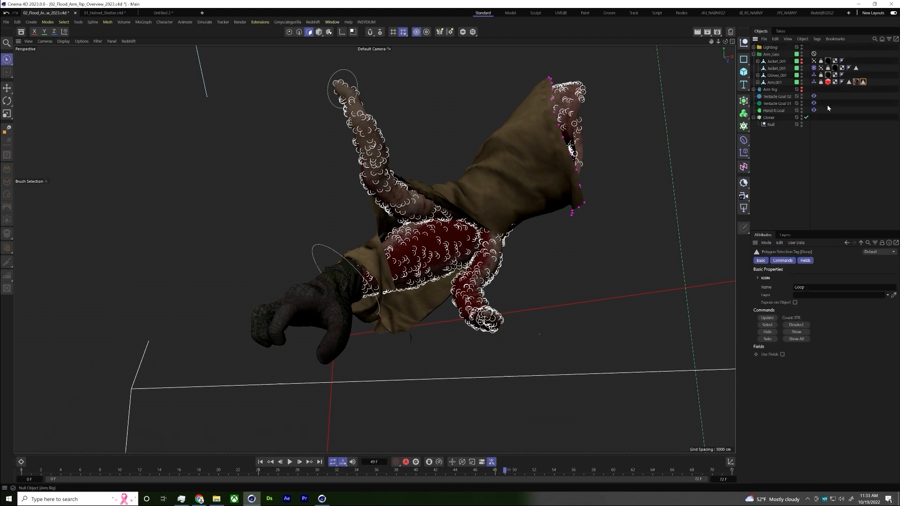
- Restrict the Cloner to the Goop polygon selection and collapse the Arm_Geo group
{"action": "left_click_drag", "start_coordinate": [860, 135], "coordinate": [797, 362]}
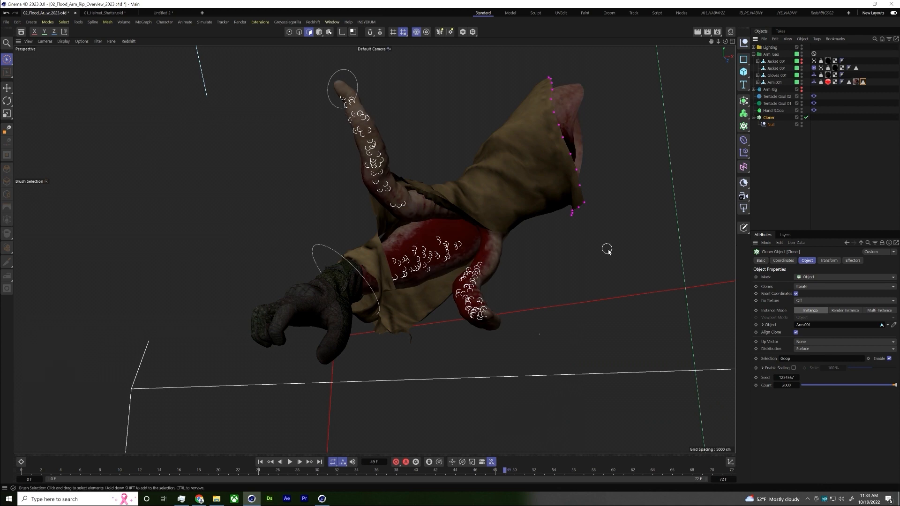
{"action": "left_click", "coordinate": [753, 55]}
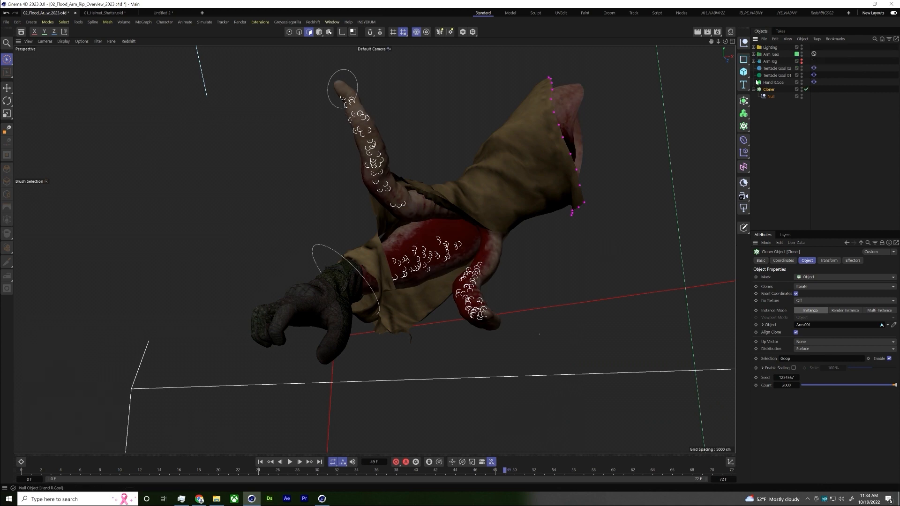
- Add a MoGraph Tracer object below the Cloner and set the Cloner as its trace link
{"action": "left_click", "coordinate": [759, 99]}
{"action": "key", "text": "shift+c"}
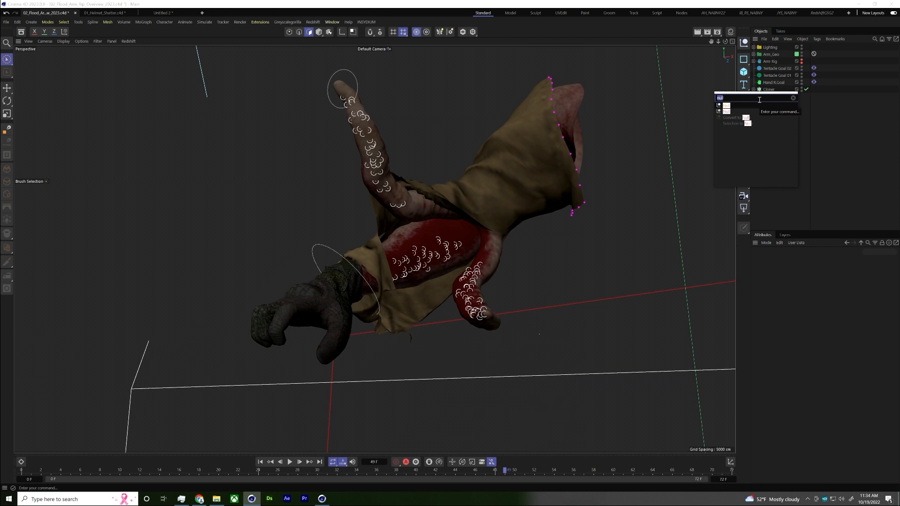
{"action": "type", "text": "traq"}
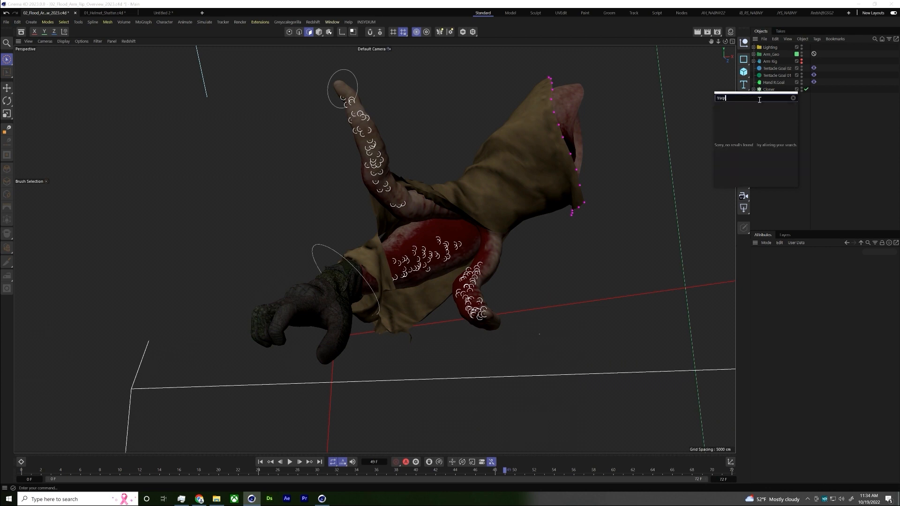
{"action": "key", "text": "BackSpace"}
{"action": "type", "text": "er"}
{"action": "key", "text": "BackSpace"}
{"action": "type", "text": "c"}
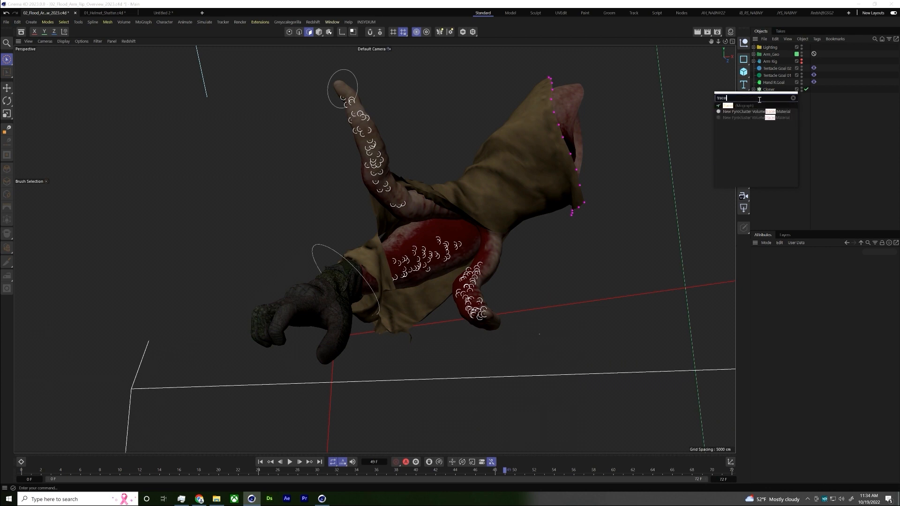
{"action": "key", "text": "Return"}
{"action": "left_click_drag", "start_coordinate": [768, 48], "coordinate": [769, 100]}
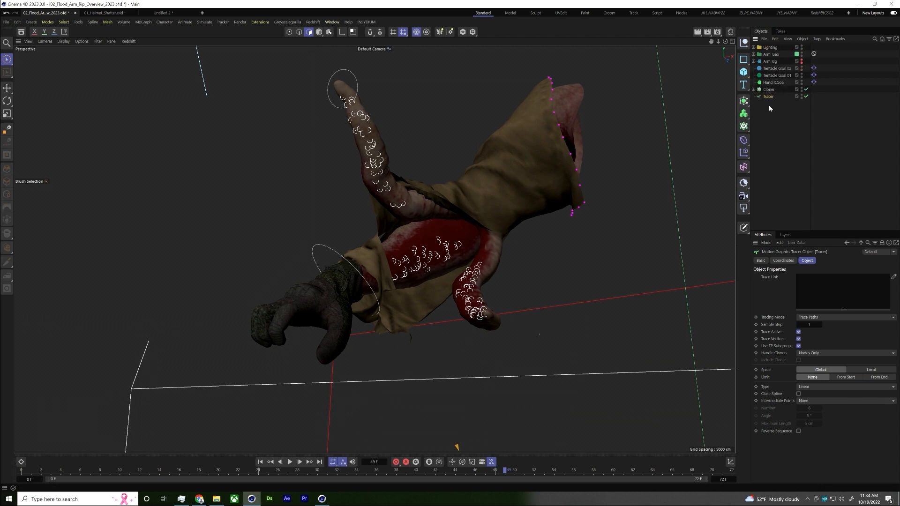
{"action": "mouse_move", "coordinate": [767, 91]}
{"action": "left_mouse_down"}
{"action": "mouse_move", "coordinate": [800, 193]}
{"action": "mouse_move", "coordinate": [810, 281]}
{"action": "left_mouse_up"}
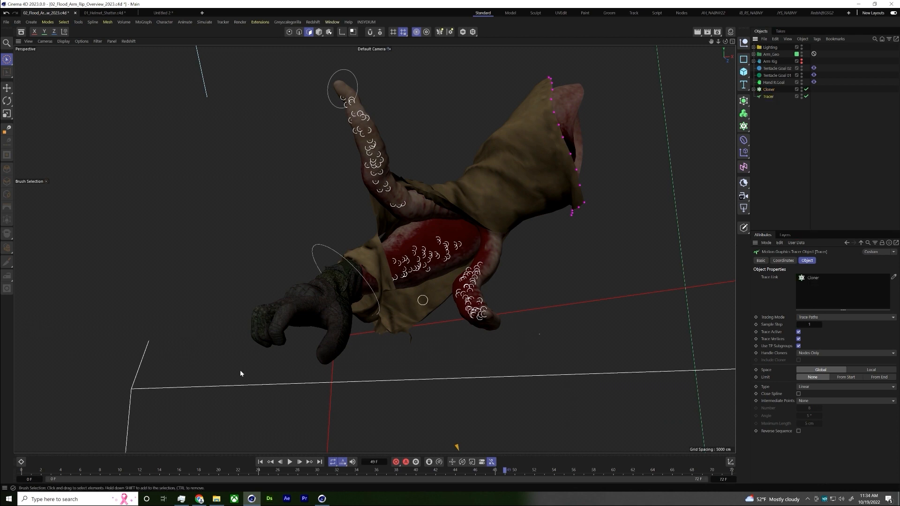
- Play the animation to check the traced paths, and set the Tracer's tracing mode to Connect All Objects
{"action": "left_click", "coordinate": [290, 462]}
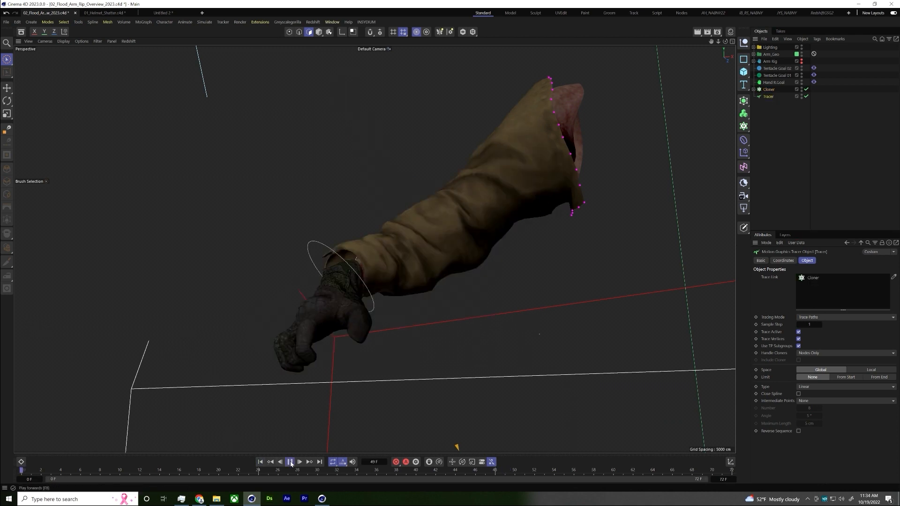
{"action": "left_click", "coordinate": [291, 463]}
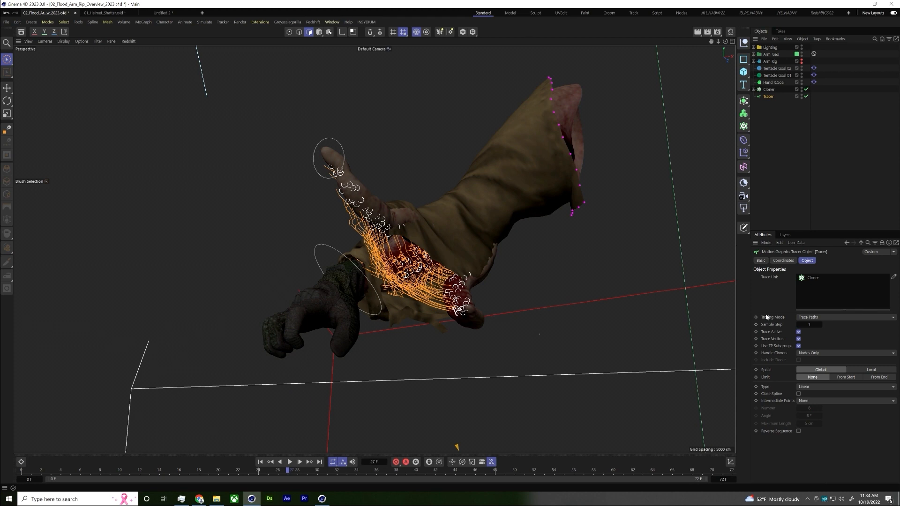
{"action": "left_click", "coordinate": [855, 317]}
{"action": "left_click", "coordinate": [850, 320]}
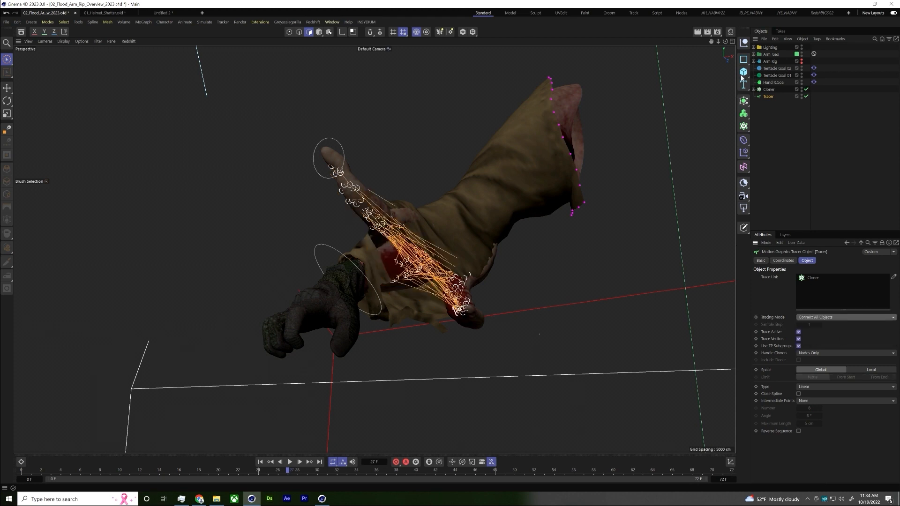
- Deselect the Tracer and play the animation to examine how the connected strands follow the tentacles
{"action": "left_click", "coordinate": [770, 116]}
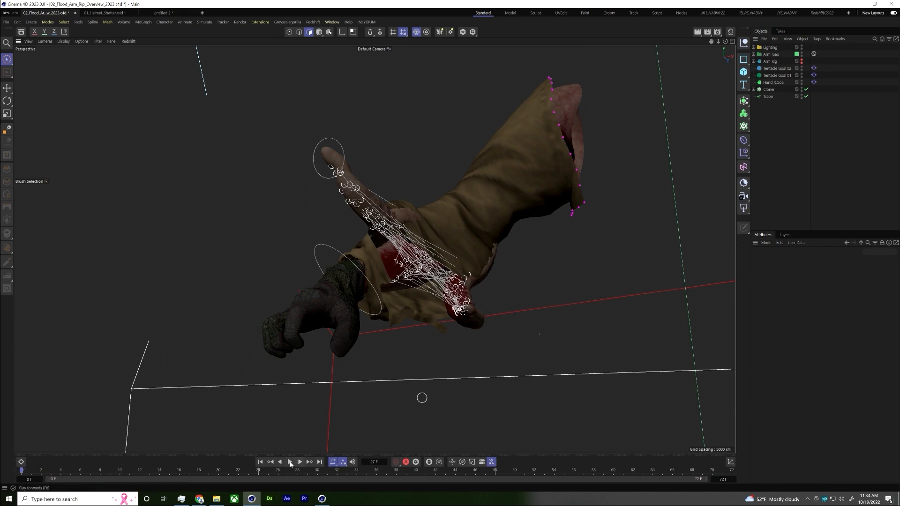
{"action": "left_click", "coordinate": [289, 462]}
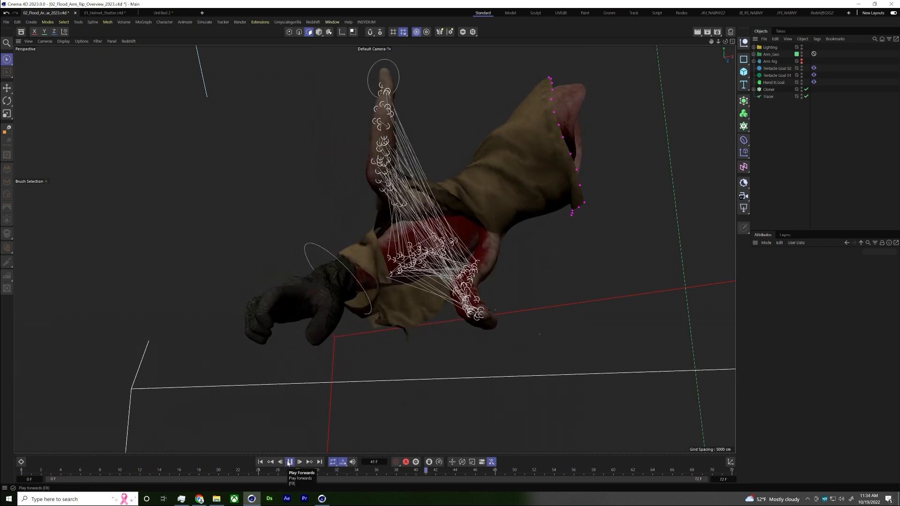
{"action": "key", "text": "F8"}
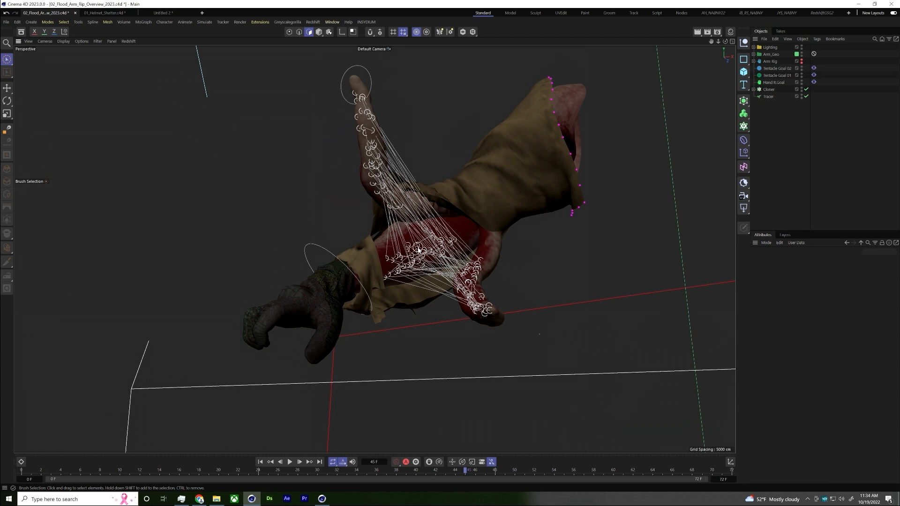
- Open the Redshift RenderView on a closer view of the arm, start the live render, and enlarge the floating window
{"action": "key", "text": "e"}
{"action": "left_click_drag", "start_coordinate": [386, 250], "coordinate": [232, 42], "text": "alt"}
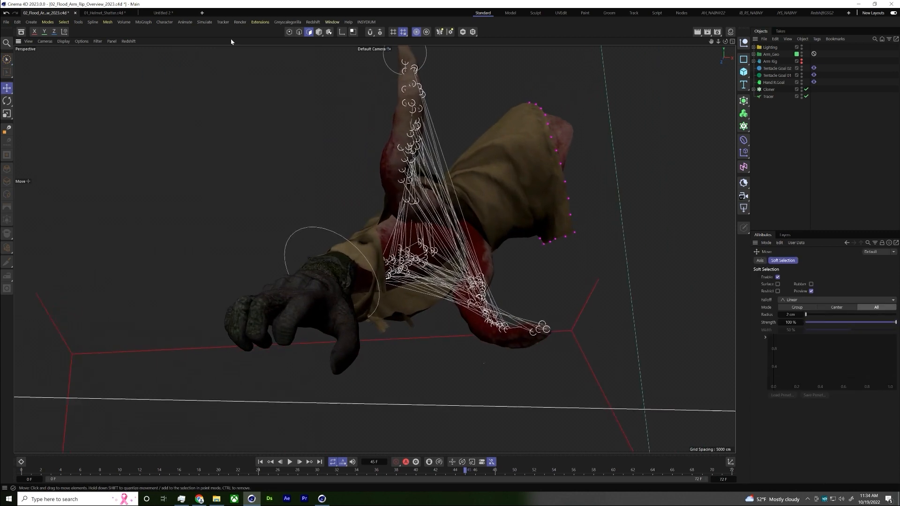
{"action": "left_click", "coordinate": [310, 22]}
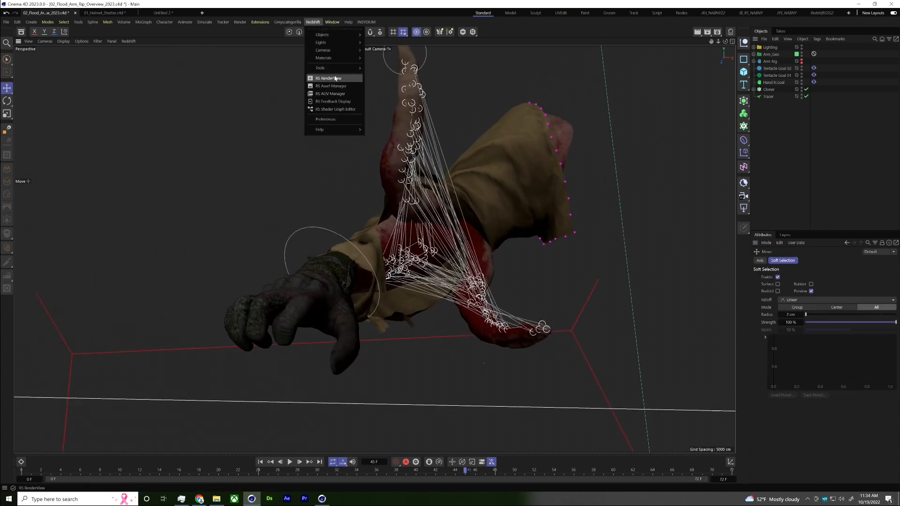
{"action": "left_click", "coordinate": [460, 151]}
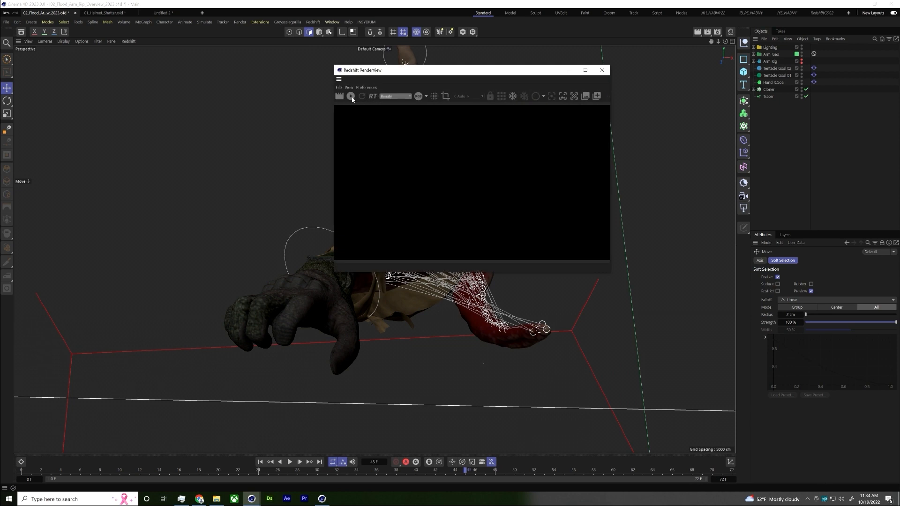
{"action": "left_click_drag", "start_coordinate": [375, 70], "coordinate": [162, 59]}
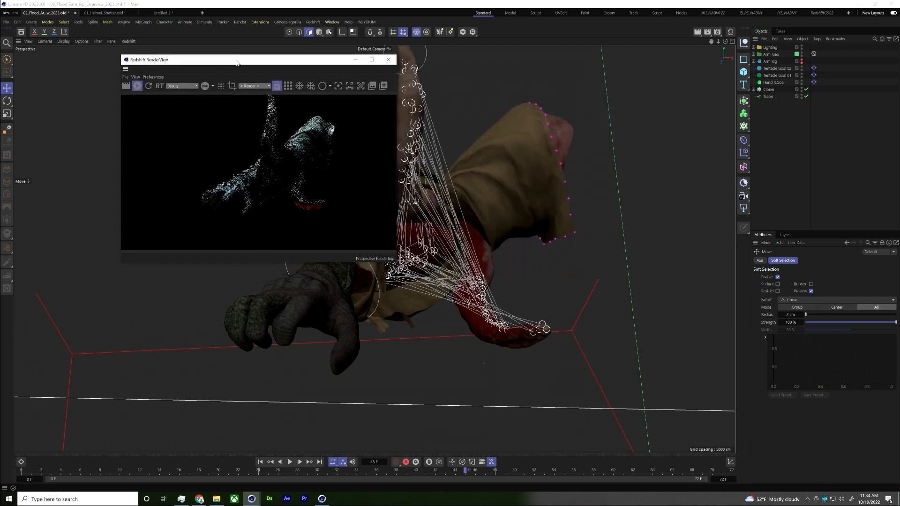
{"action": "left_click", "coordinate": [372, 60]}
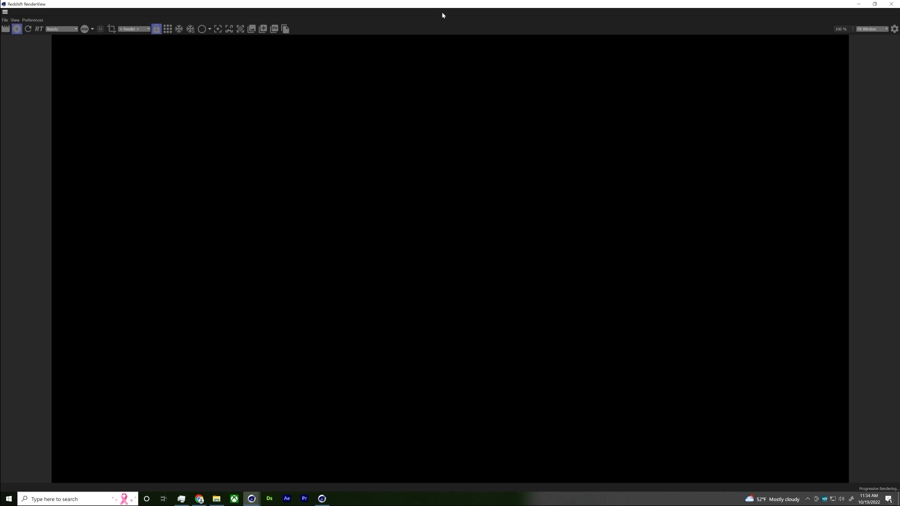
{"action": "key", "text": "super+Down"}
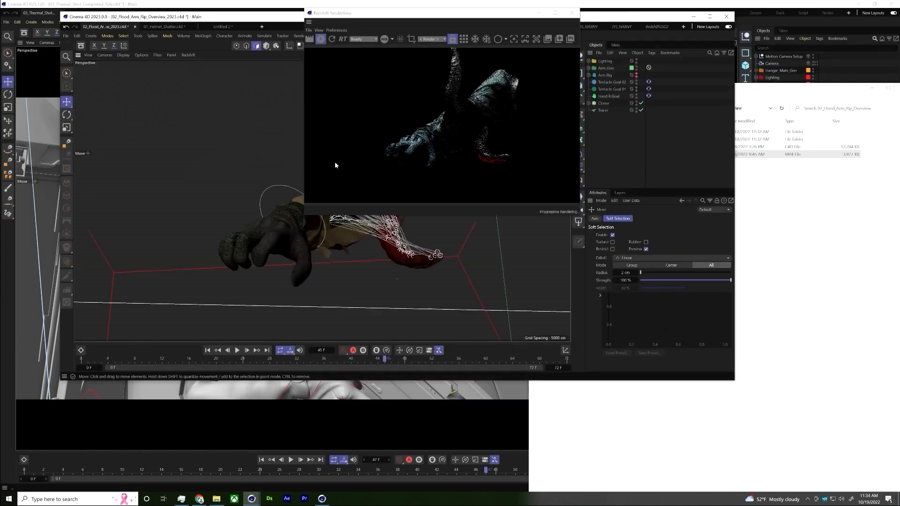
{"action": "left_click", "coordinate": [710, 17]}
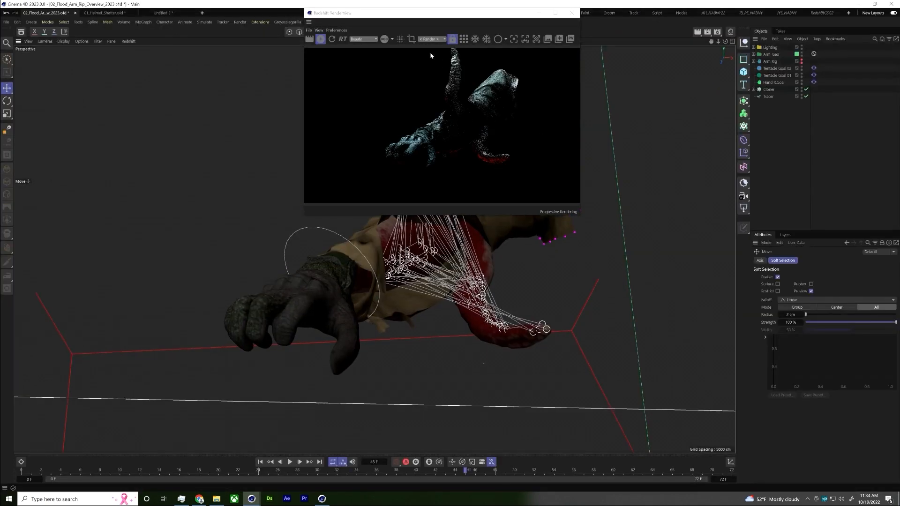
{"action": "left_click_drag", "start_coordinate": [449, 245], "coordinate": [562, 363]}
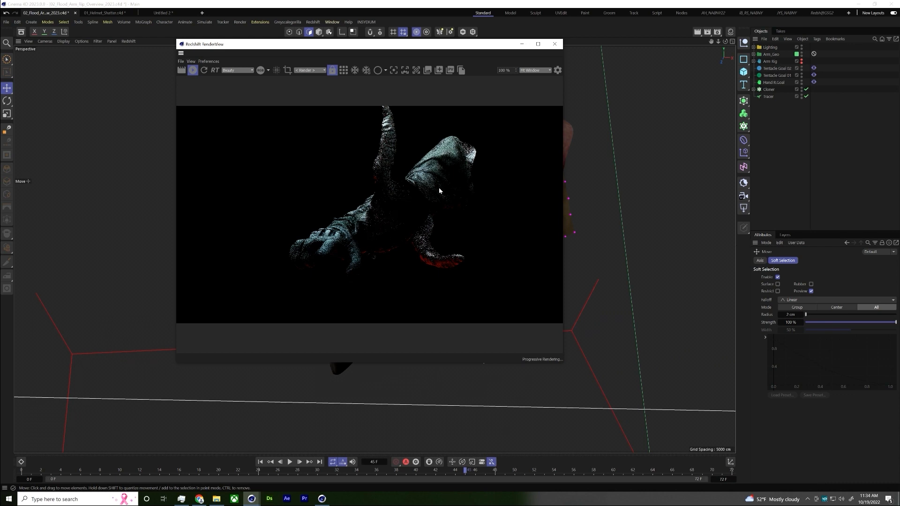
- Add a Redshift Object tag to the Tracer and set its curve mode to Cylinders
{"action": "left_click", "coordinate": [769, 96]}
{"action": "right_click", "coordinate": [770, 96]}
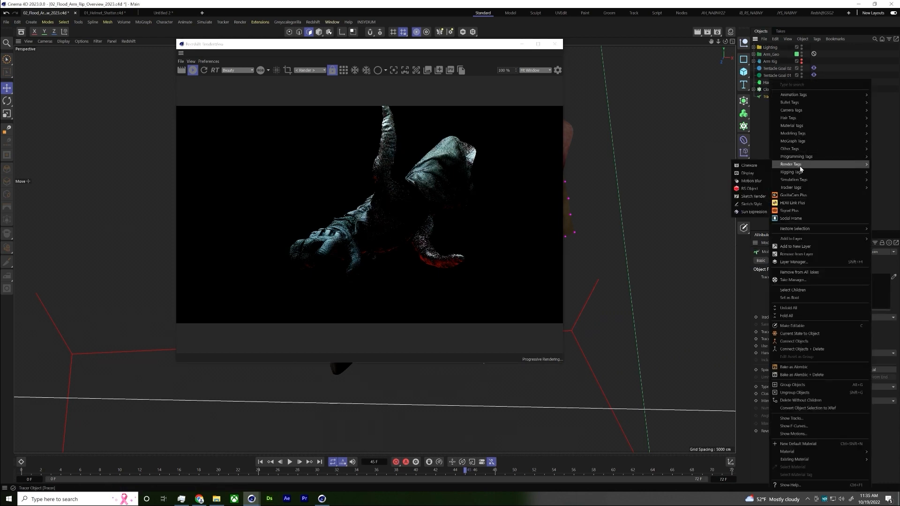
{"action": "mouse_move", "coordinate": [797, 164]}
{"action": "left_click", "coordinate": [759, 192]}
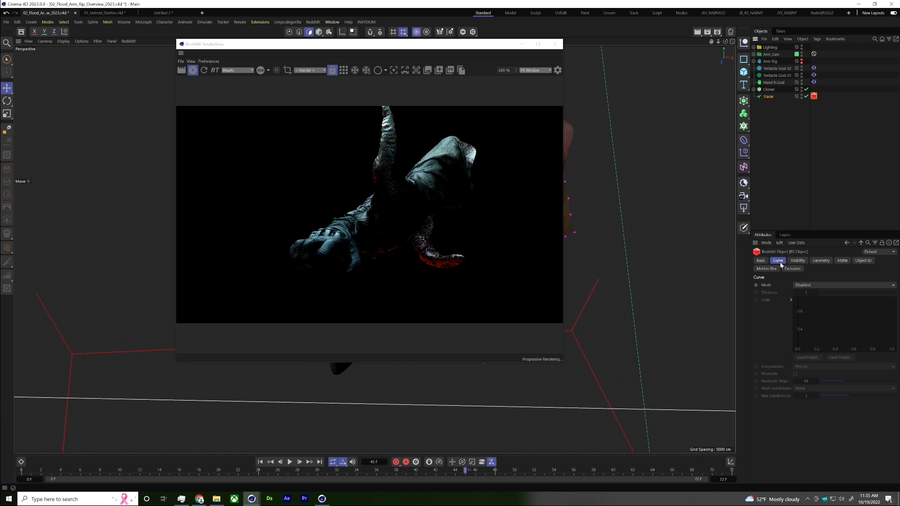
{"action": "left_click", "coordinate": [820, 285]}
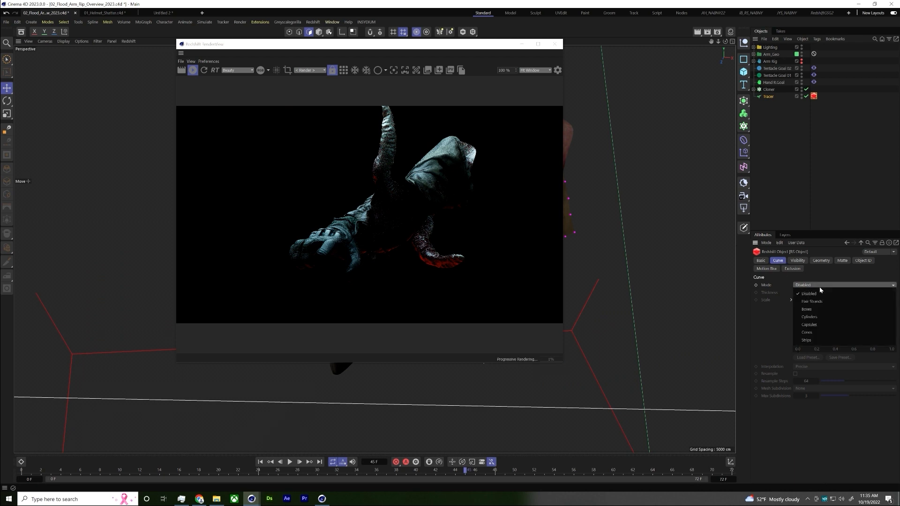
{"action": "left_click", "coordinate": [825, 318]}
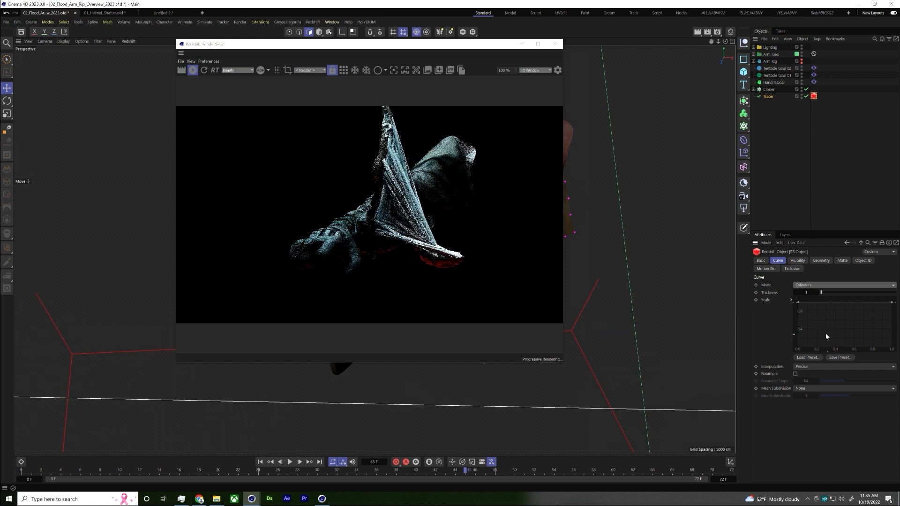
- Set the Tracer's curve thickness to 0.035 and reshape the Scale graph into a wave of uneven peaks and dips
{"action": "left_click", "coordinate": [806, 292]}
{"action": "type", "text": "0.1"}
{"action": "key", "text": "Return"}
{"action": "type", "text": ".035"}
{"action": "key", "text": "Return"}
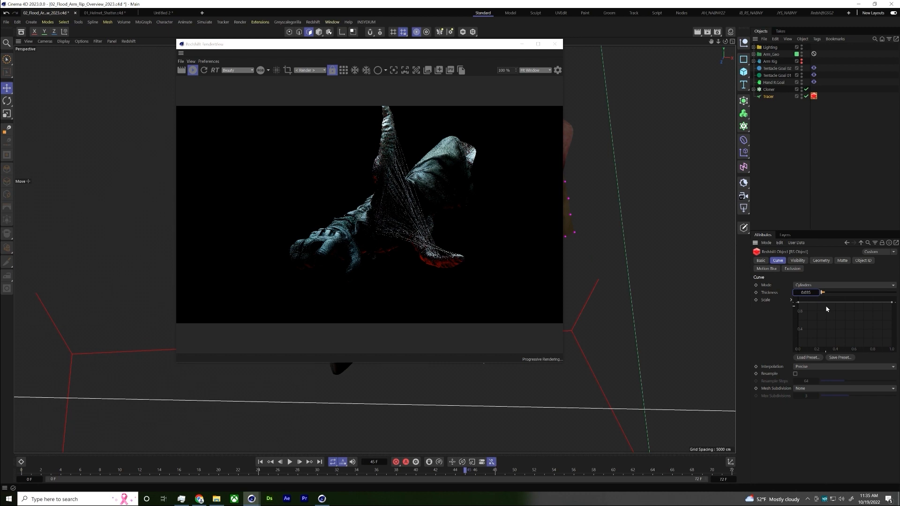
{"action": "left_click_drag", "start_coordinate": [817, 303], "coordinate": [881, 339], "text": "ctrl"}
{"action": "left_click", "coordinate": [816, 302], "text": "ctrl"}
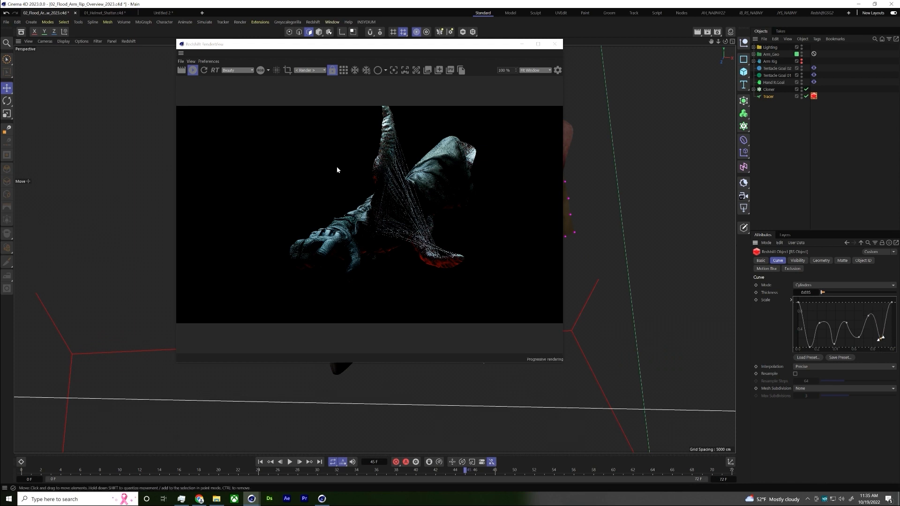
- Apply the Goop material to the Tracer and examine the strands up close in the live render
{"action": "left_click", "coordinate": [731, 32]}
{"action": "left_click_drag", "start_coordinate": [643, 76], "coordinate": [768, 97]}
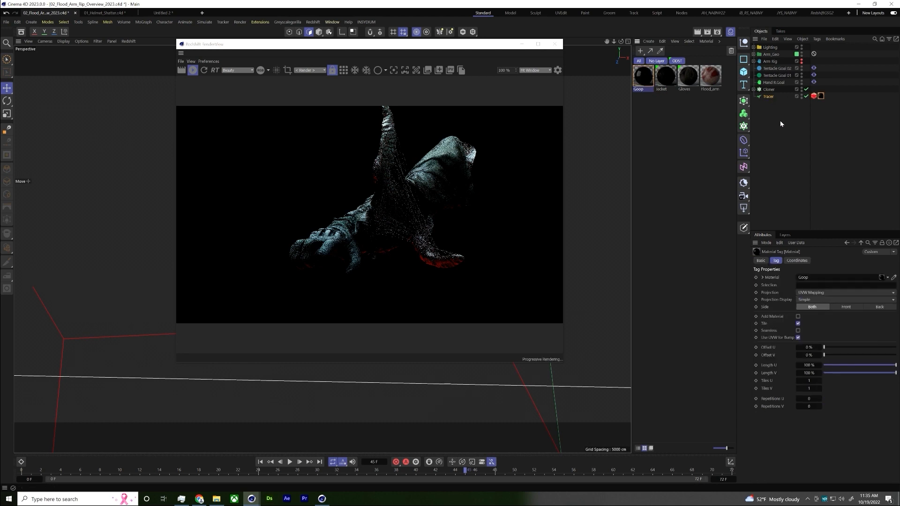
{"action": "left_click_drag", "start_coordinate": [468, 45], "coordinate": [560, 50]}
{"action": "scroll", "coordinate": [193, 252], "scroll_direction": "up", "scroll_amount": 3}
{"action": "left_click_drag", "start_coordinate": [193, 226], "coordinate": [91, 233], "text": "alt"}
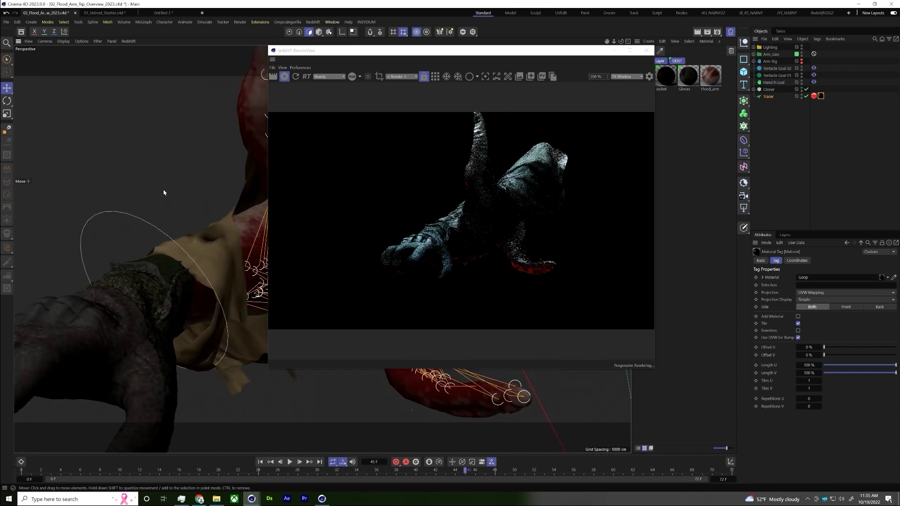
{"action": "left_click_drag", "start_coordinate": [164, 193], "coordinate": [145, 219], "text": "alt"}
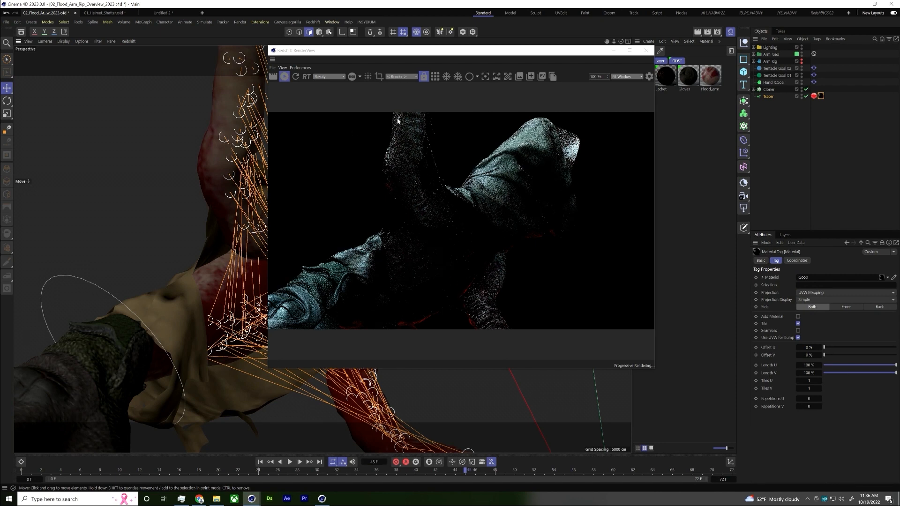
{"action": "left_click_drag", "start_coordinate": [305, 50], "coordinate": [159, 78]}
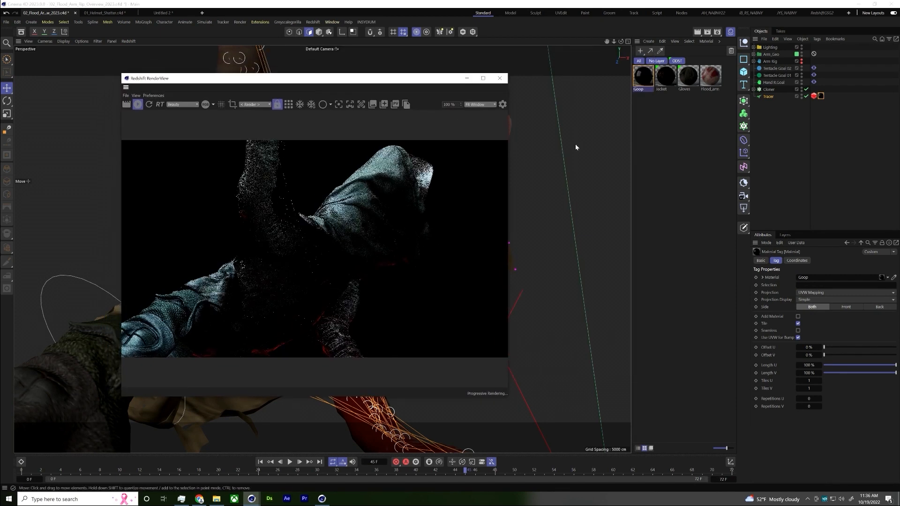
- Stop the live render and close the RenderView, leaving the whole arm framed in the viewport
{"action": "left_click", "coordinate": [138, 105]}
{"action": "left_click_drag", "start_coordinate": [397, 81], "coordinate": [702, 150]}
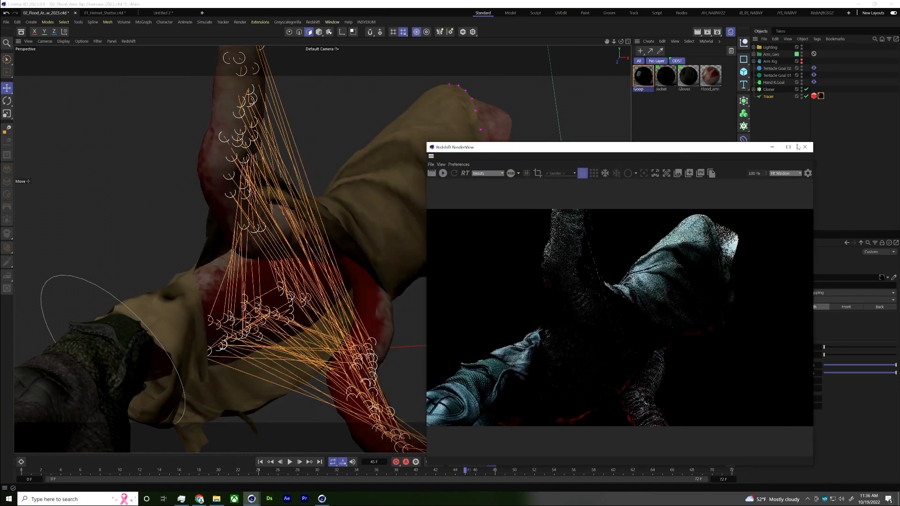
{"action": "left_click", "coordinate": [805, 147]}
{"action": "scroll", "coordinate": [293, 228], "scroll_direction": "down", "scroll_amount": 5}
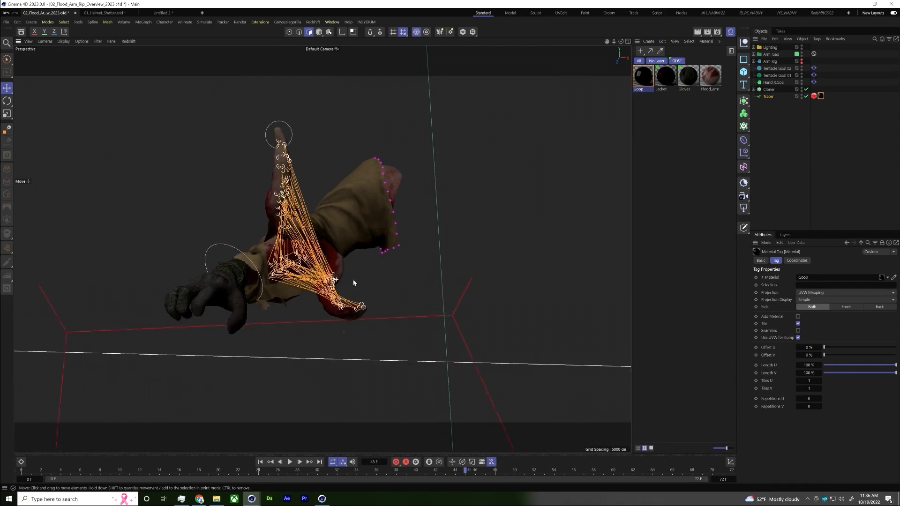
{"action": "scroll", "coordinate": [359, 305], "scroll_direction": "up", "scroll_amount": 3}
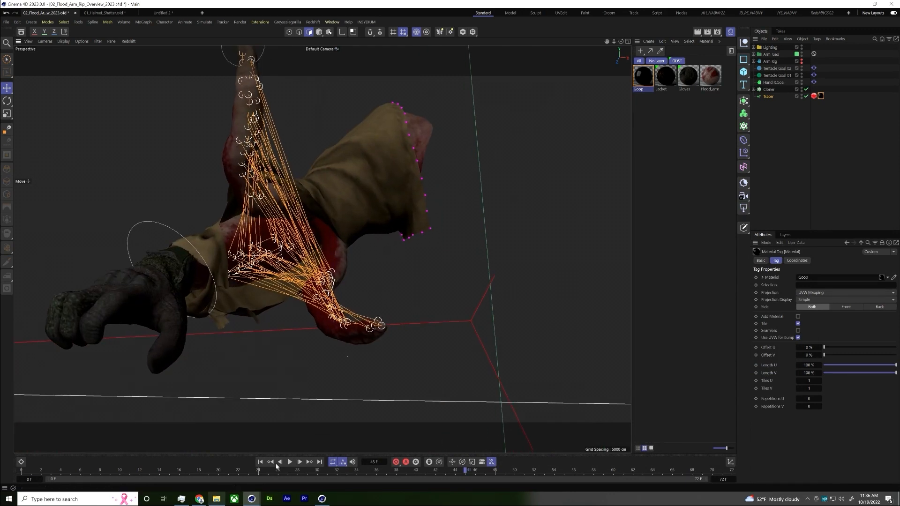
- Open the ODST_armrip_01 video from the project folder, scrub to the arm tearing open, and close the player and folder
{"action": "left_click", "coordinate": [216, 499]}
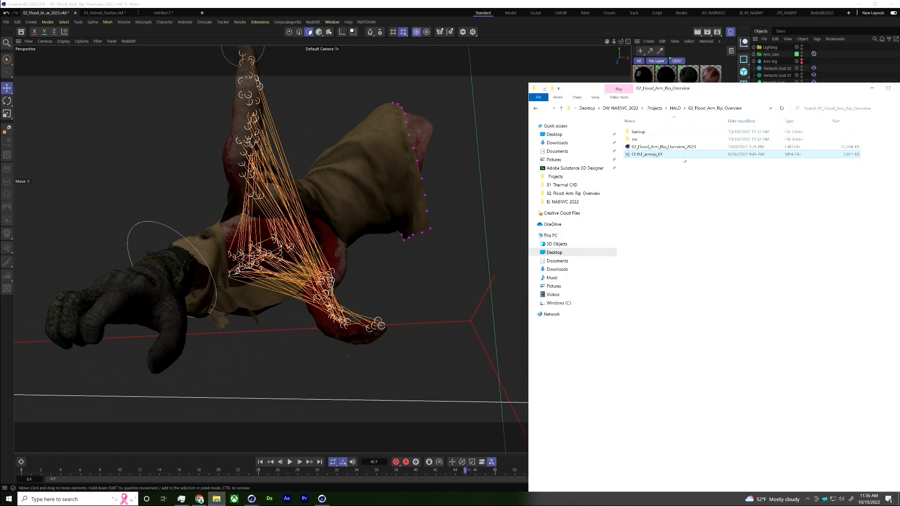
{"action": "double_click", "coordinate": [684, 156]}
{"action": "left_click", "coordinate": [457, 469]}
{"action": "left_click_drag", "start_coordinate": [457, 469], "coordinate": [616, 467]}
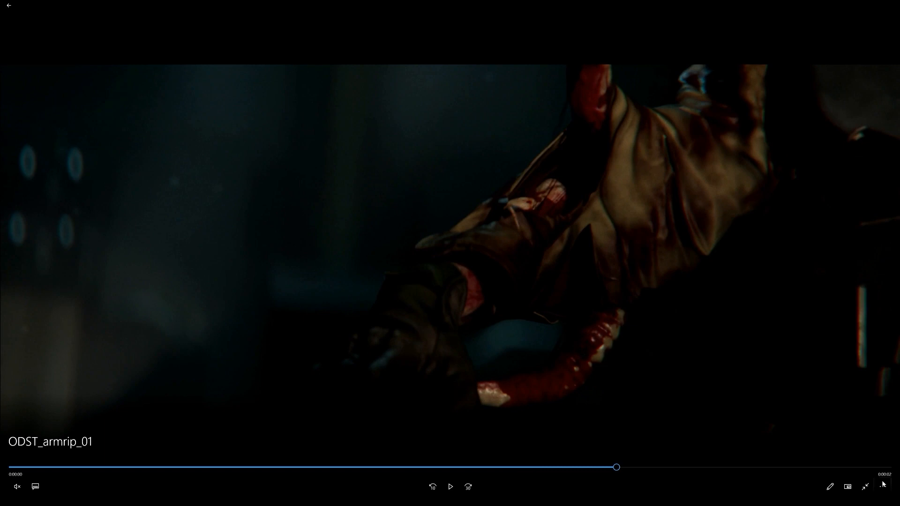
{"action": "left_click", "coordinate": [865, 486]}
{"action": "left_click", "coordinate": [890, 6]}
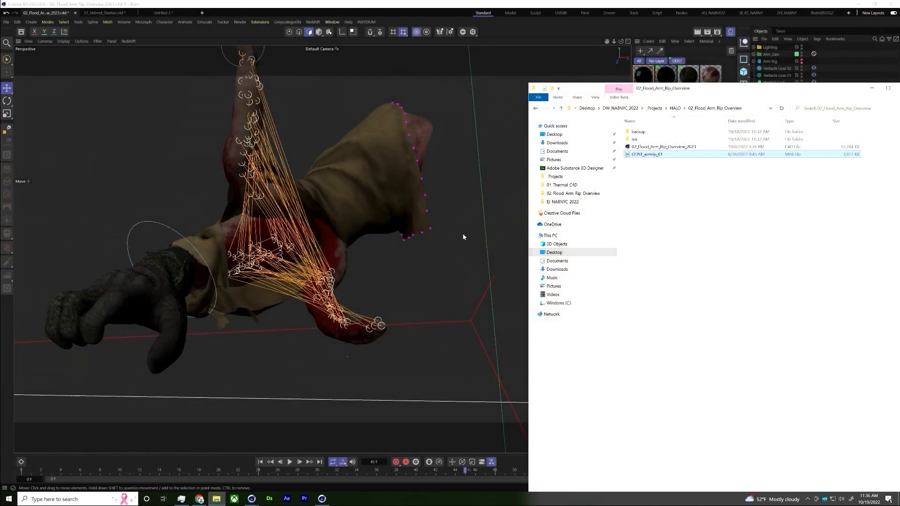
{"action": "left_click", "coordinate": [872, 88]}
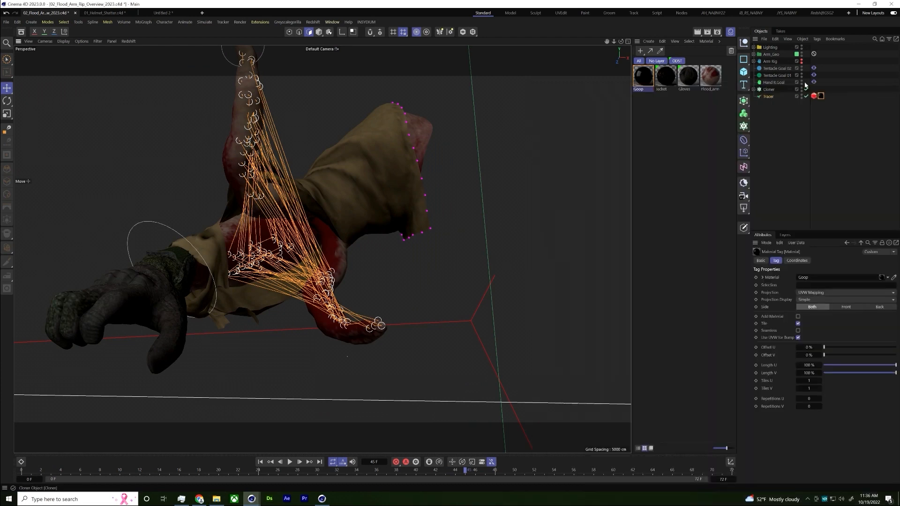
- Expand the Arm_Geo group and examine the Goop polygon selection on the Arm.001 mesh up close
{"action": "left_click", "coordinate": [753, 62]}
{"action": "left_click", "coordinate": [753, 61]}
{"action": "left_click", "coordinate": [754, 54]}
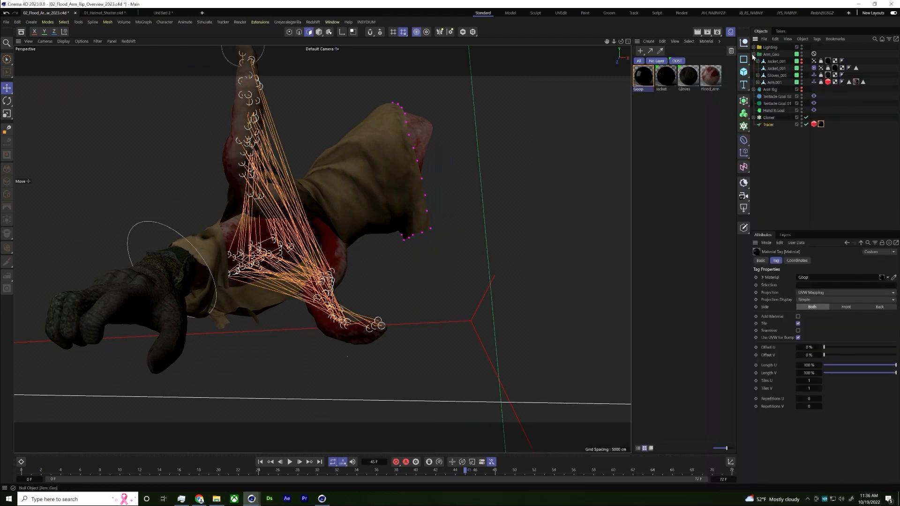
{"action": "left_click", "coordinate": [773, 83]}
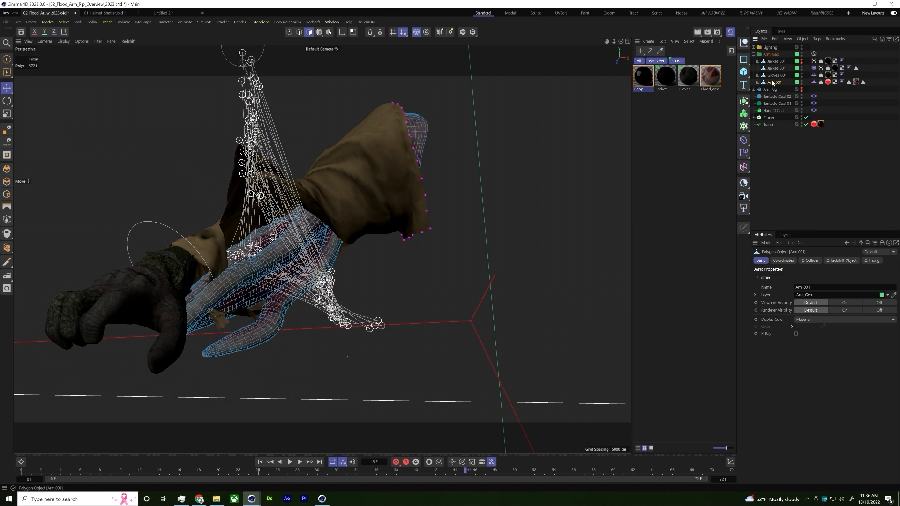
{"action": "left_click", "coordinate": [863, 82]}
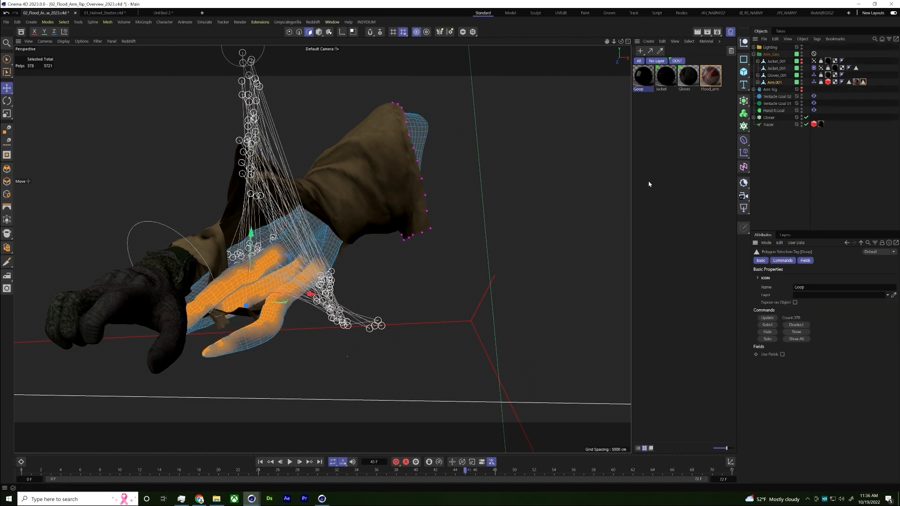
{"action": "left_click_drag", "start_coordinate": [221, 315], "coordinate": [303, 280], "text": "alt"}
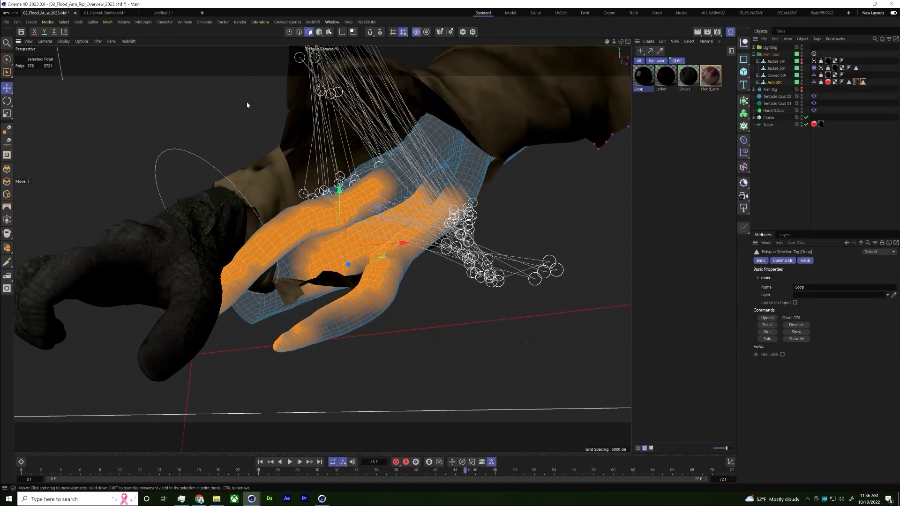
- Split the selected Goop polygons off Arm.001 into a new object, name it Goop, and move it out of Arm_Geo to the end of the hierarchy
{"action": "left_click_drag", "start_coordinate": [247, 105], "coordinate": [295, 139], "text": "alt"}
{"action": "right_click", "coordinate": [295, 140]}
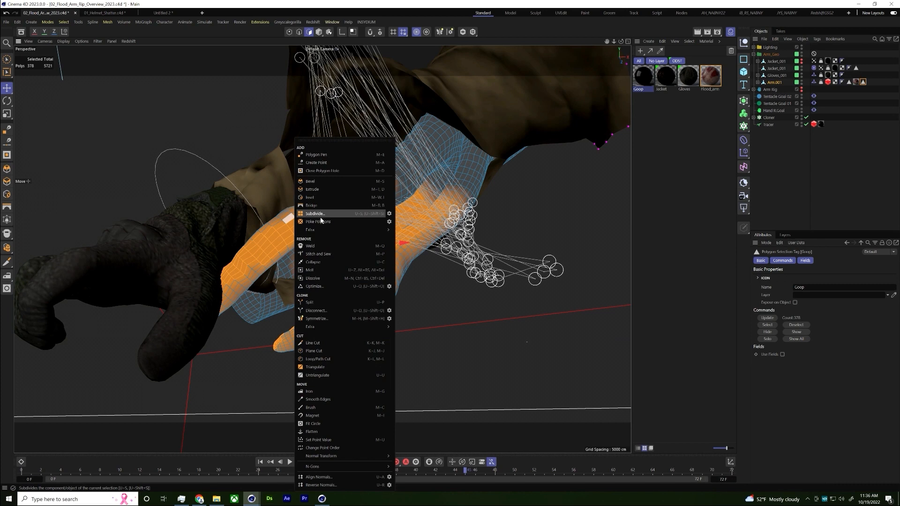
{"action": "left_click", "coordinate": [330, 302]}
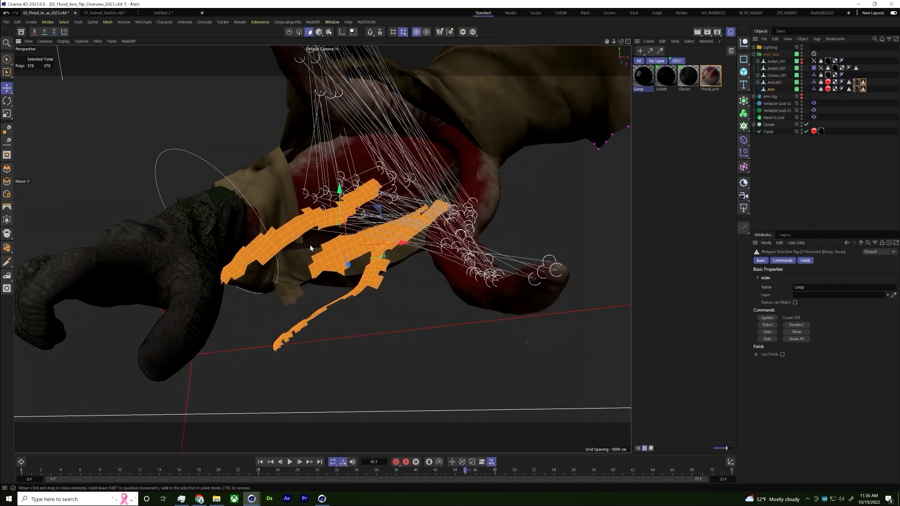
{"action": "left_click", "coordinate": [769, 89]}
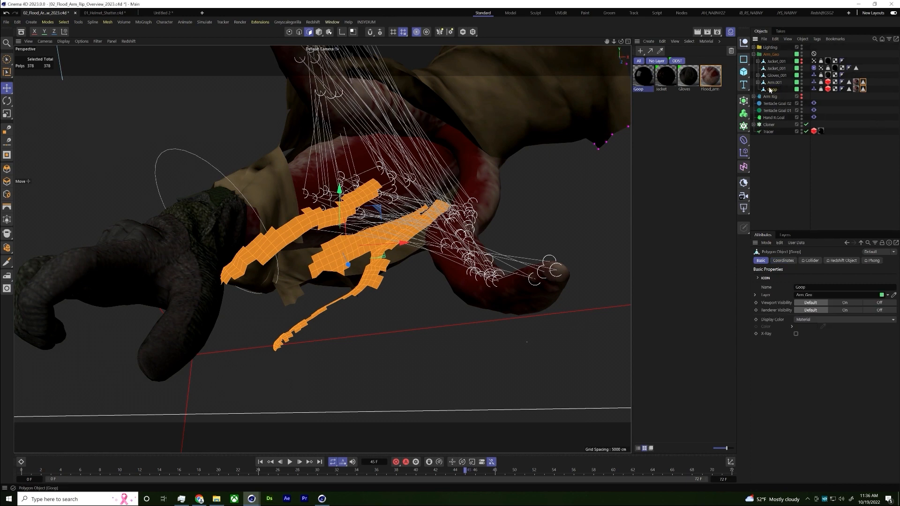
{"action": "left_click_drag", "start_coordinate": [770, 89], "coordinate": [779, 140]}
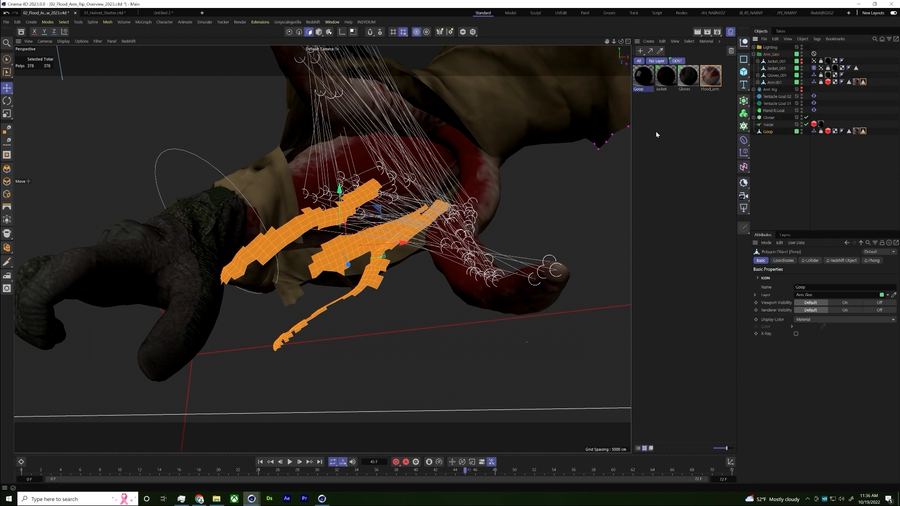
- Play the animation from the first frame to check how the split Goop mesh behaves against the moving arm
{"action": "key", "text": "shift+f"}
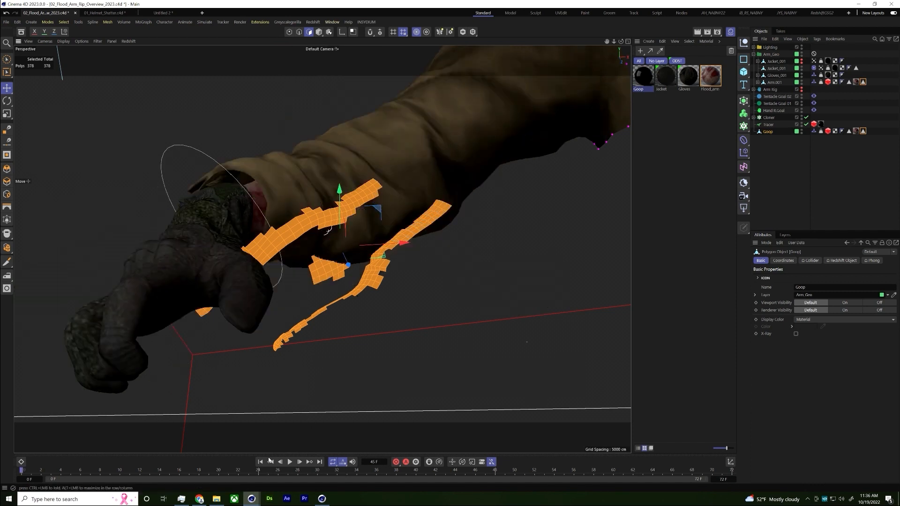
{"action": "left_click", "coordinate": [290, 462]}
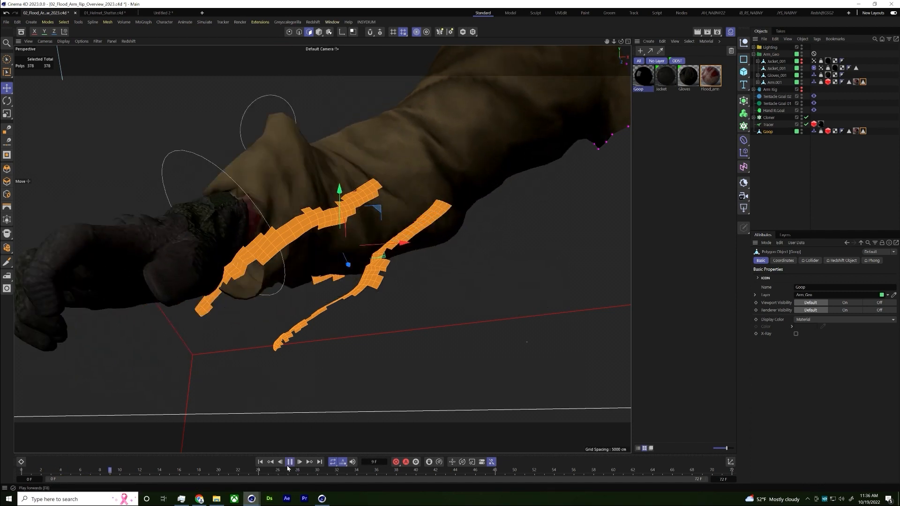
{"action": "left_click", "coordinate": [289, 462]}
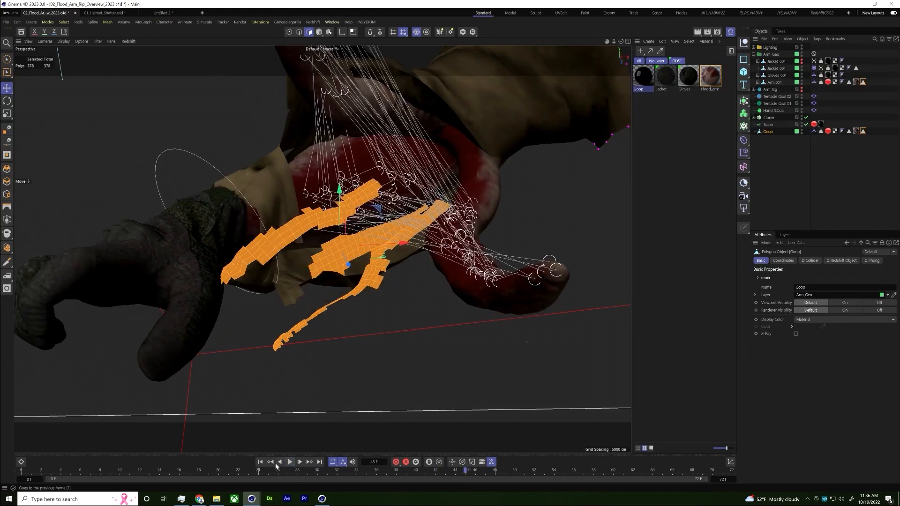
- Return to frame 0 and disable the Skin deformer under Arm.001
{"action": "left_click", "coordinate": [260, 462]}
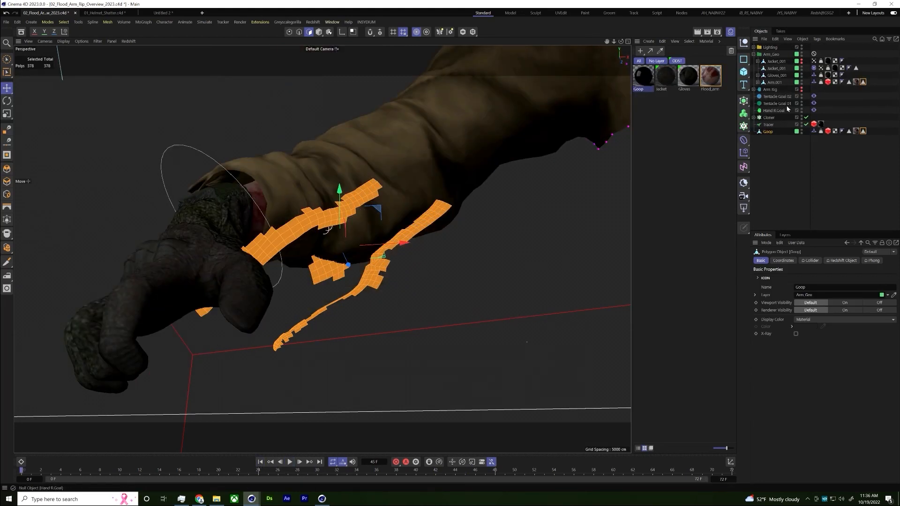
{"action": "left_click", "coordinate": [758, 82]}
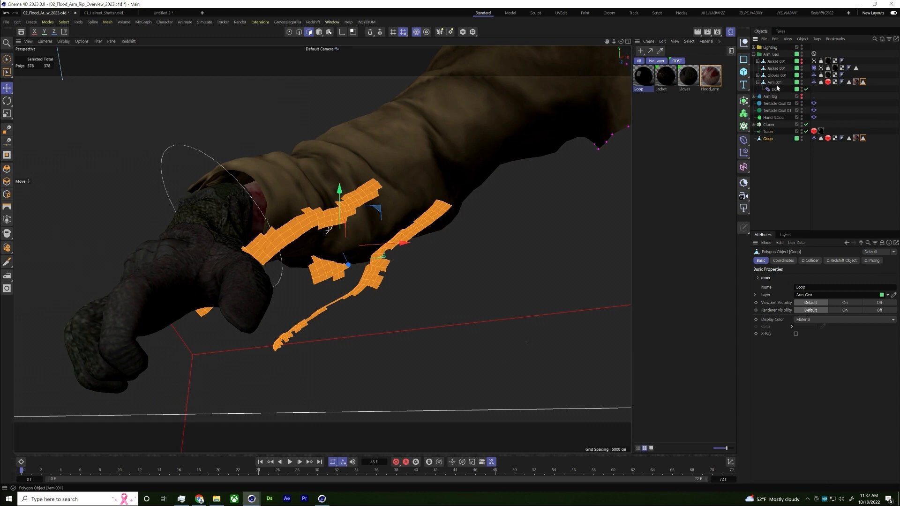
{"action": "left_click", "coordinate": [807, 90]}
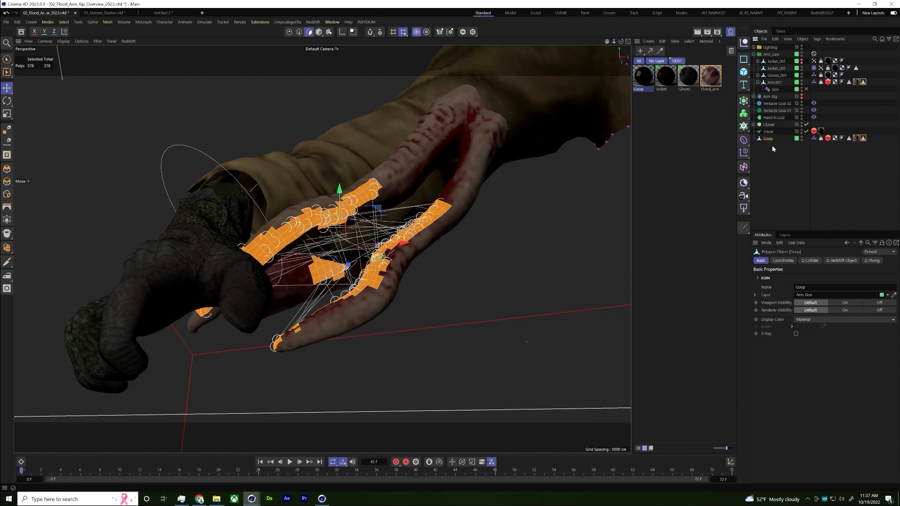
- Add a Mesh deformer and make it a child of the Goop object
{"action": "key", "text": "shift+c"}
{"action": "type", "text": "mesh"}
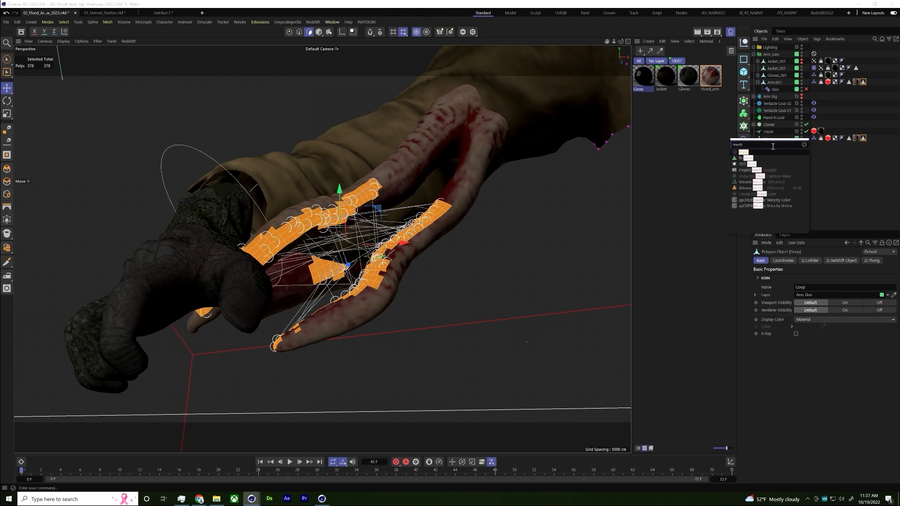
{"action": "key", "text": "Return"}
{"action": "left_click_drag", "start_coordinate": [768, 47], "coordinate": [771, 147]}
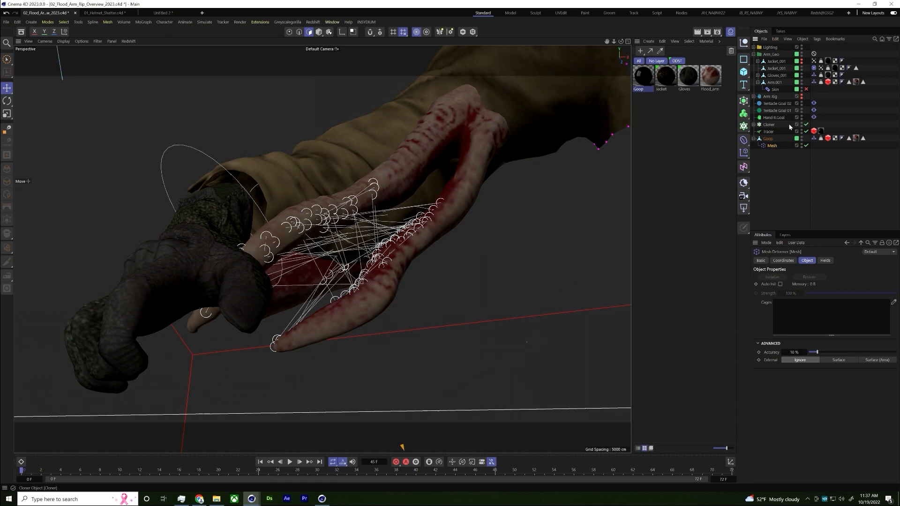
- Use Arm.001 as the Mesh deformer's cage with External set to Surface (Area), initialize it, and delete the tags added to Arm.001
{"action": "left_click_drag", "start_coordinate": [774, 82], "coordinate": [814, 327]}
{"action": "left_click", "coordinate": [875, 361]}
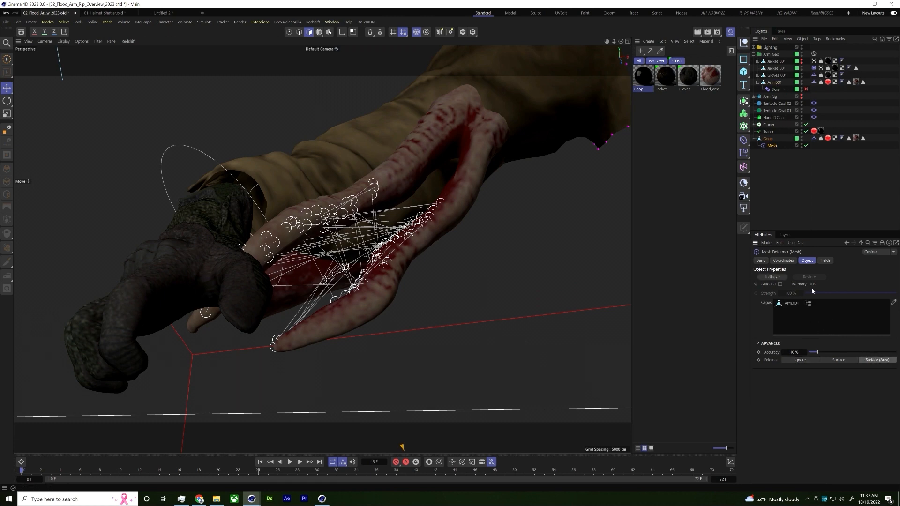
{"action": "left_click", "coordinate": [780, 277]}
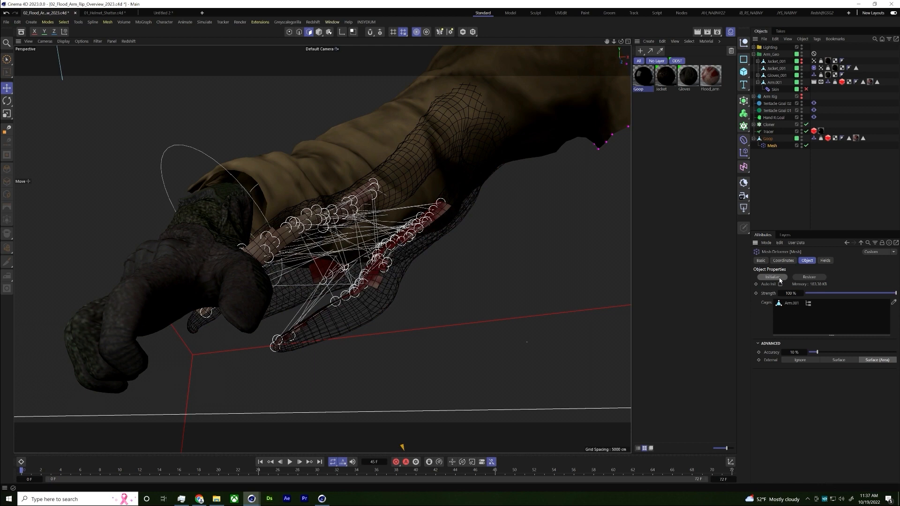
{"action": "left_click", "coordinate": [821, 82], "text": "ctrl"}
{"action": "key", "text": "Delete"}
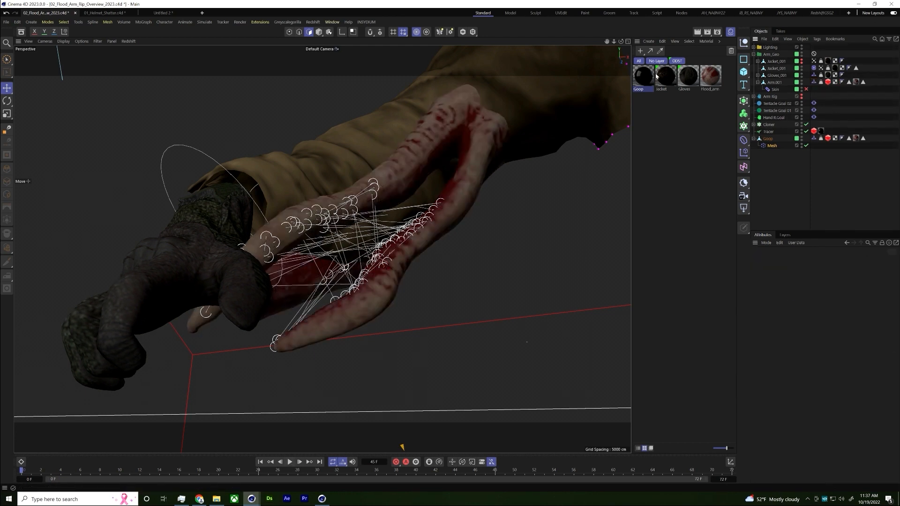
- Replace the Flood_arm material on the Goop object with the Goop material
{"action": "left_click_drag", "start_coordinate": [774, 87], "coordinate": [774, 144]}
{"action": "left_click_drag", "start_coordinate": [859, 141], "coordinate": [647, 87]}
{"action": "left_click_drag", "start_coordinate": [859, 141], "coordinate": [857, 139]}
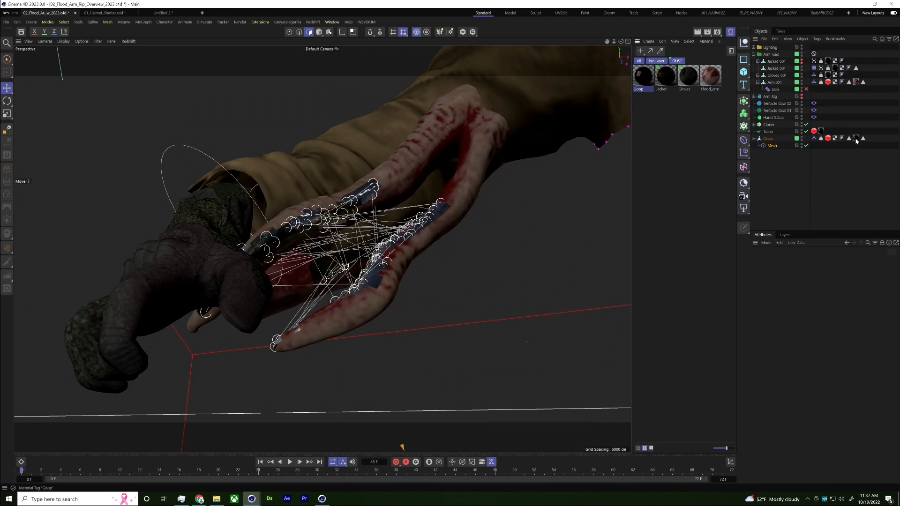
- Re-enable the Skin deformer on Arm.001 and play the animation to frame 44 to check the Goop mesh's motion
{"action": "left_click", "coordinate": [289, 462]}
{"action": "left_click", "coordinate": [290, 462]}
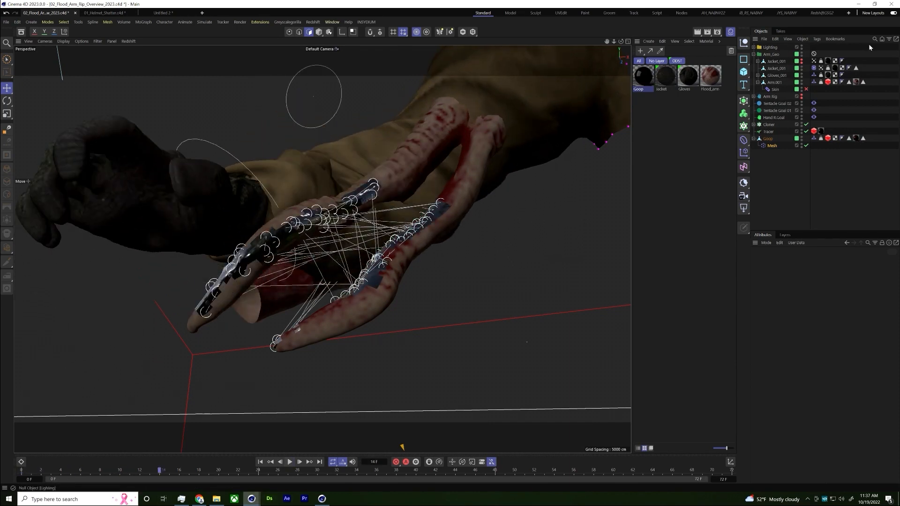
{"action": "left_click", "coordinate": [807, 89]}
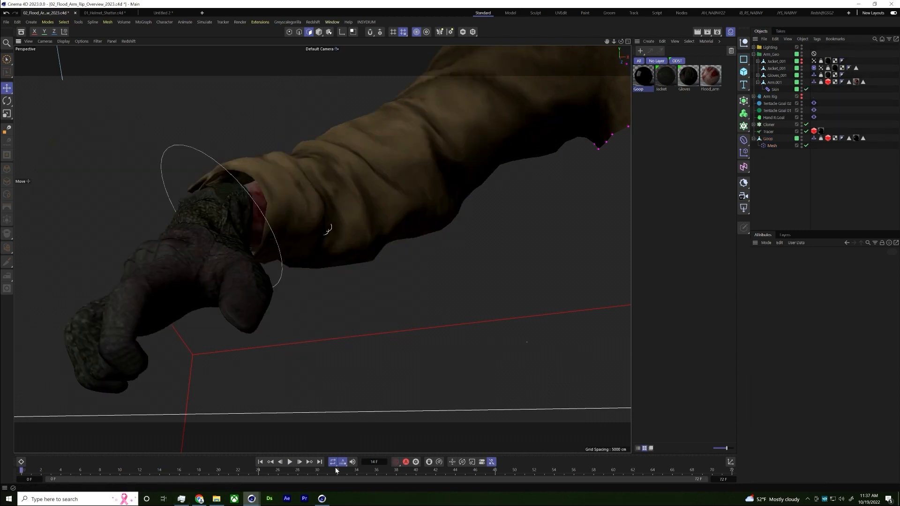
{"action": "left_click", "coordinate": [290, 462]}
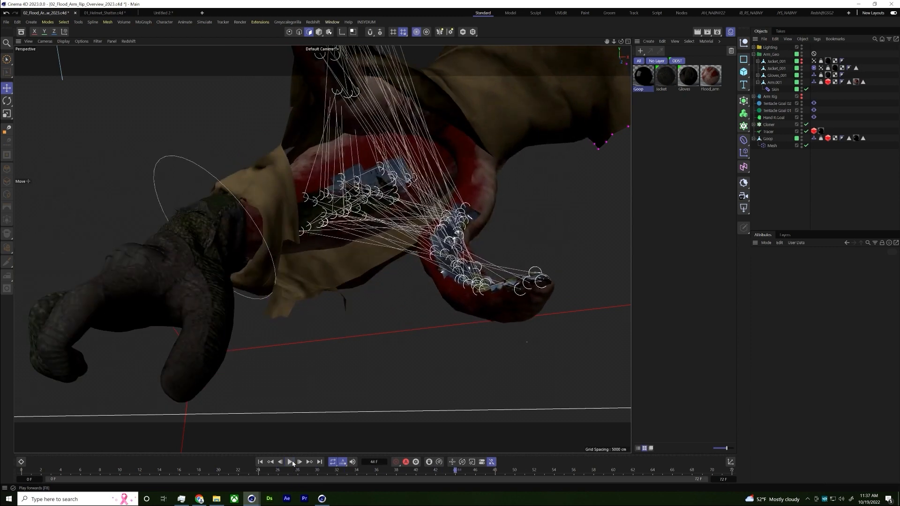
{"action": "left_click", "coordinate": [289, 462]}
{"action": "scroll", "coordinate": [399, 263], "scroll_direction": "up", "scroll_amount": 3}
{"action": "scroll", "coordinate": [399, 264], "scroll_direction": "down", "scroll_amount": 2}
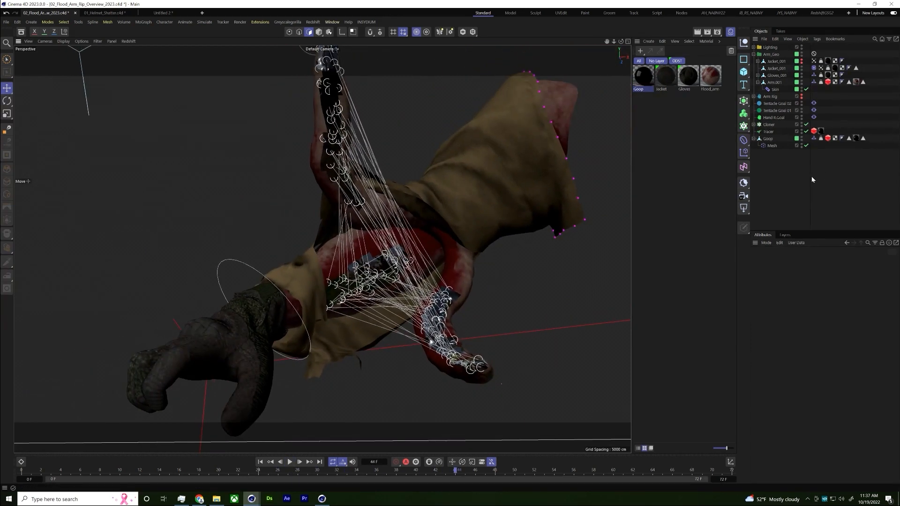
- Add a Cloth Surface and nest the Goop object with its Mesh deformer inside it
{"action": "key", "text": "shift+c"}
{"action": "type", "text": "c"}
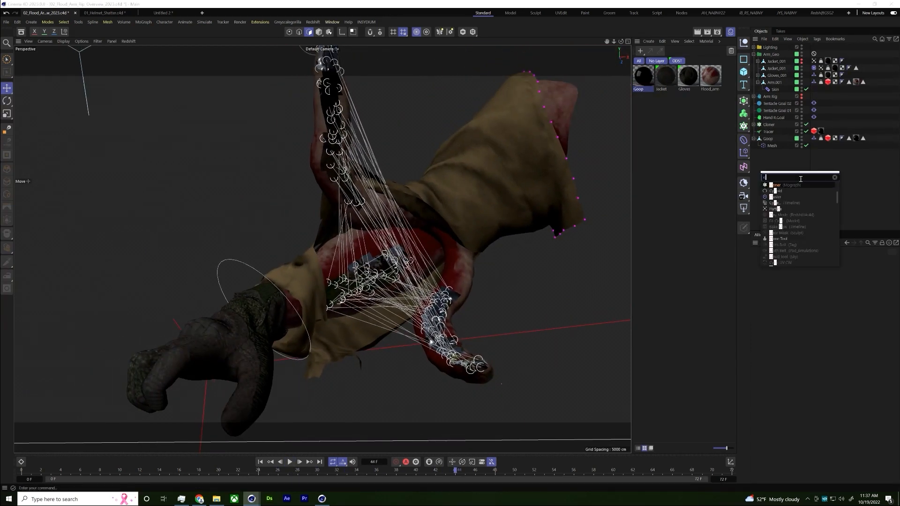
{"action": "type", "text": "loth sur"}
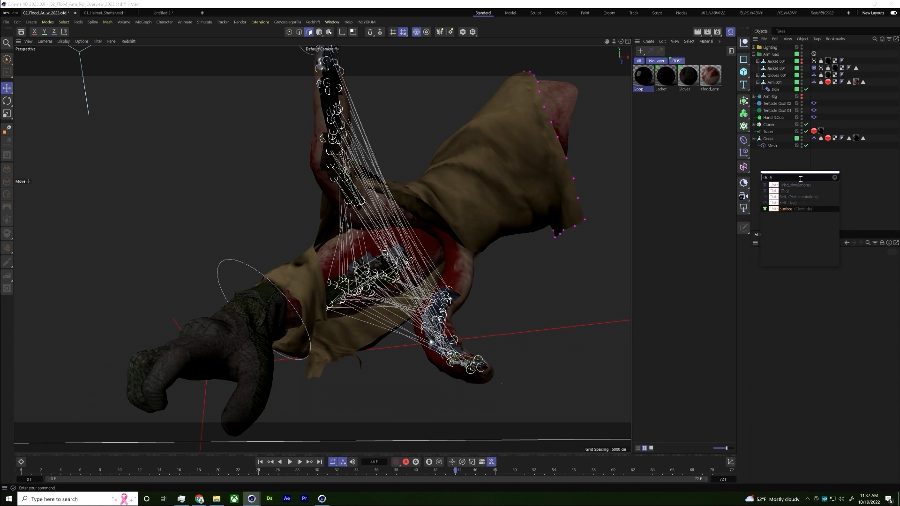
{"action": "key", "text": "Return"}
{"action": "left_click_drag", "start_coordinate": [773, 47], "coordinate": [774, 154]}
{"action": "left_click", "coordinate": [772, 146]}
{"action": "left_click", "coordinate": [773, 139]}
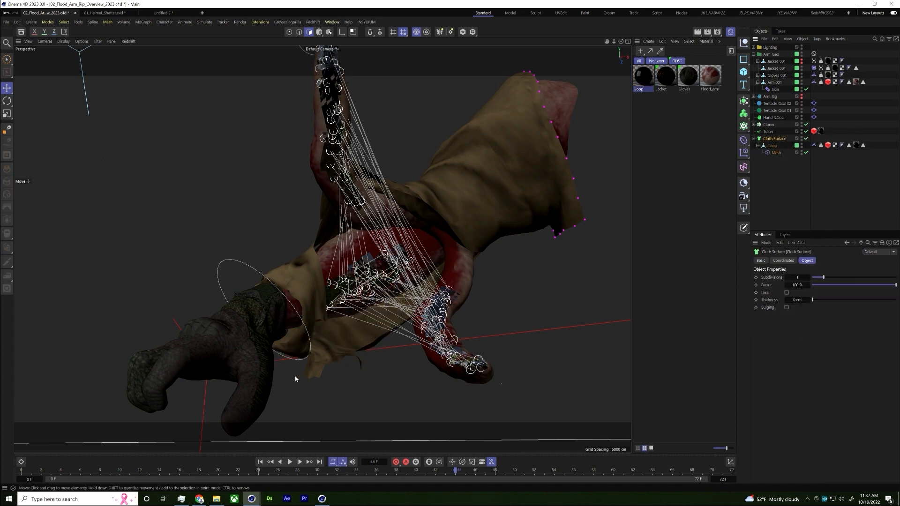
- Set the Cloth Surface's subdivisions to 0 and its thickness to 0.25 cm, checking the goop on the upright tentacle
{"action": "scroll", "coordinate": [349, 108], "scroll_direction": "up", "scroll_amount": 5}
{"action": "left_click_drag", "start_coordinate": [351, 105], "coordinate": [547, 251], "text": "alt"}
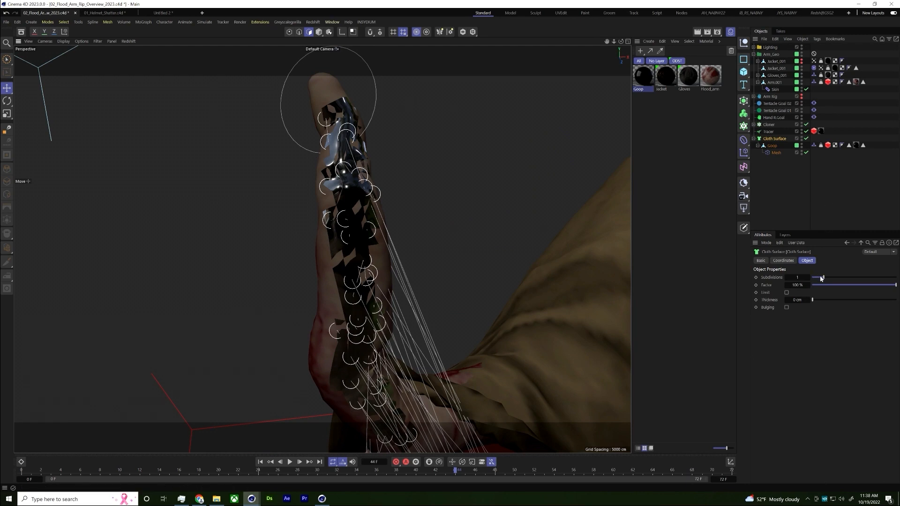
{"action": "left_click_drag", "start_coordinate": [822, 279], "coordinate": [781, 280]}
{"action": "left_click", "coordinate": [799, 300]}
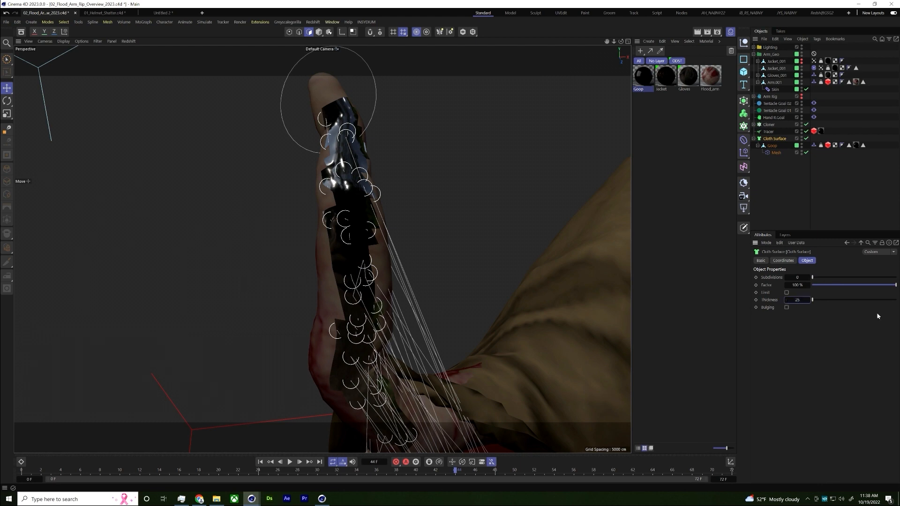
{"action": "key", "text": "Return"}
{"action": "mouse_move", "coordinate": [216, 204]}
{"action": "left_mouse_down", "text": "alt"}
{"action": "mouse_move", "coordinate": [227, 201]}
{"action": "mouse_move", "coordinate": [219, 202]}
{"action": "left_mouse_up", "text": "alt"}
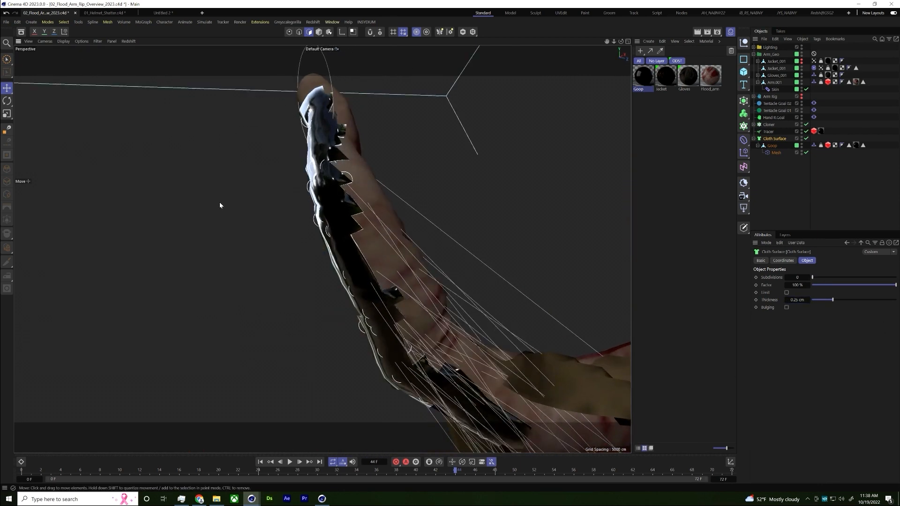
- Wrap the Goop object in a Subdivision Surface inside the Cloth Surface
{"action": "left_click", "coordinate": [774, 146]}
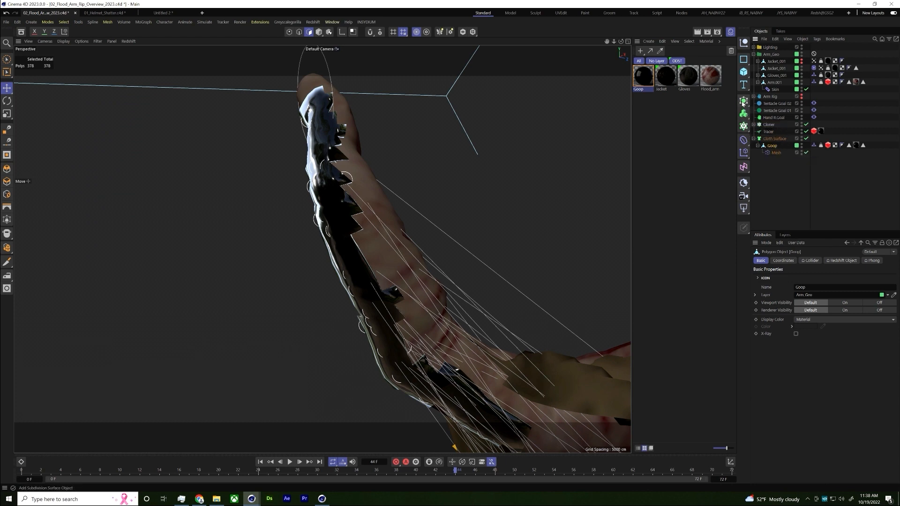
{"action": "left_click", "coordinate": [744, 101], "text": "alt"}
{"action": "left_click_drag", "start_coordinate": [322, 249], "coordinate": [361, 230], "text": "alt"}
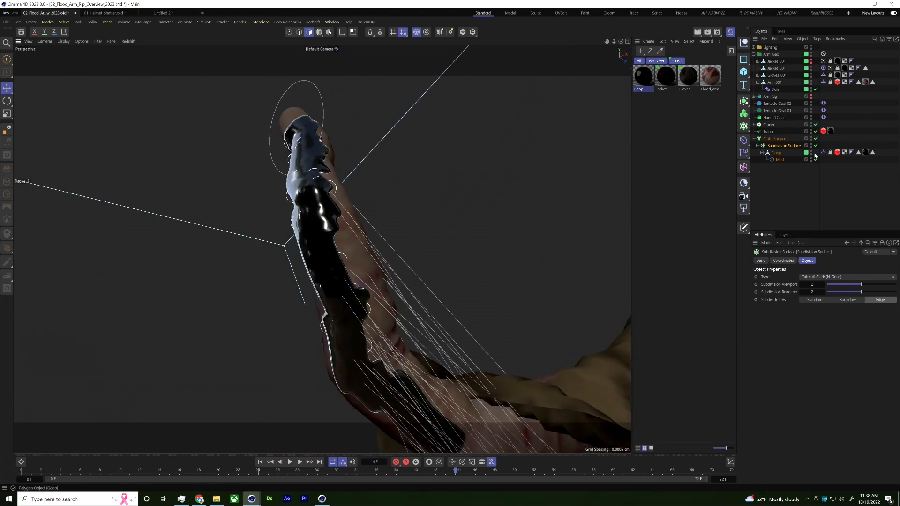
- Enable Bulging on the Cloth Surface and reduce its thickness to about 0.06 cm
{"action": "left_click", "coordinate": [774, 139]}
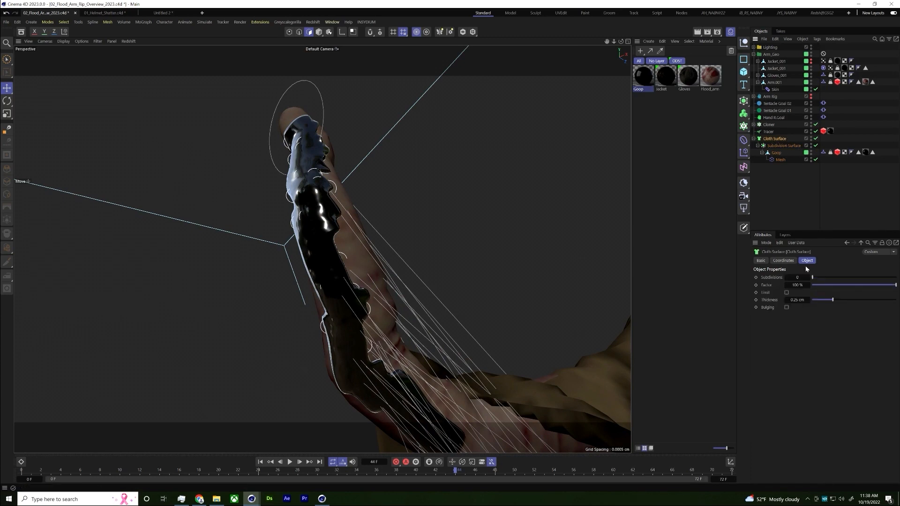
{"action": "left_click", "coordinate": [787, 308]}
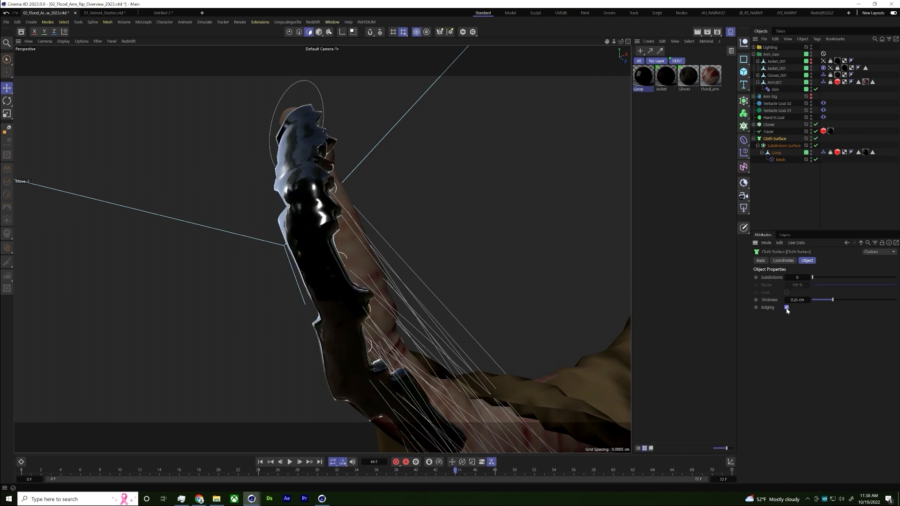
{"action": "left_click_drag", "start_coordinate": [798, 301], "coordinate": [736, 307]}
{"action": "scroll", "coordinate": [473, 288], "scroll_direction": "down", "scroll_amount": 3}
- Start a live render in the Redshift RenderView and frame the whole arm to inspect the goop layer
{"action": "left_click_drag", "start_coordinate": [472, 288], "coordinate": [399, 188], "text": "alt"}
{"action": "left_click", "coordinate": [313, 22]}
{"action": "left_click", "coordinate": [540, 187]}
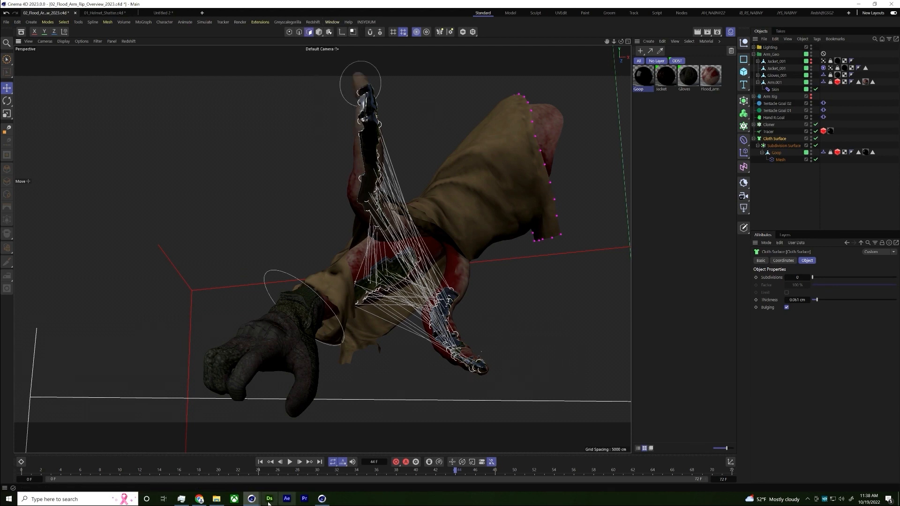
{"action": "left_click", "coordinate": [286, 453]}
{"action": "key", "text": "shift+r"}
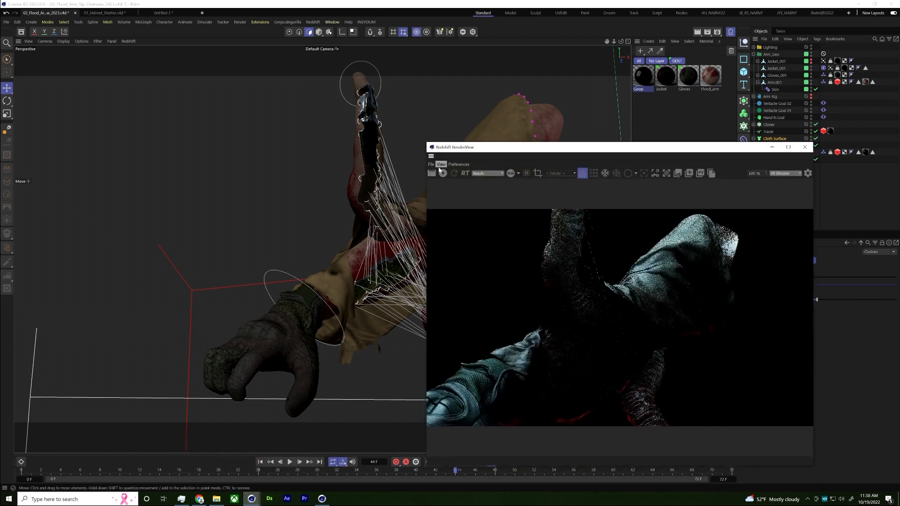
{"action": "left_click_drag", "start_coordinate": [582, 149], "coordinate": [383, 62]}
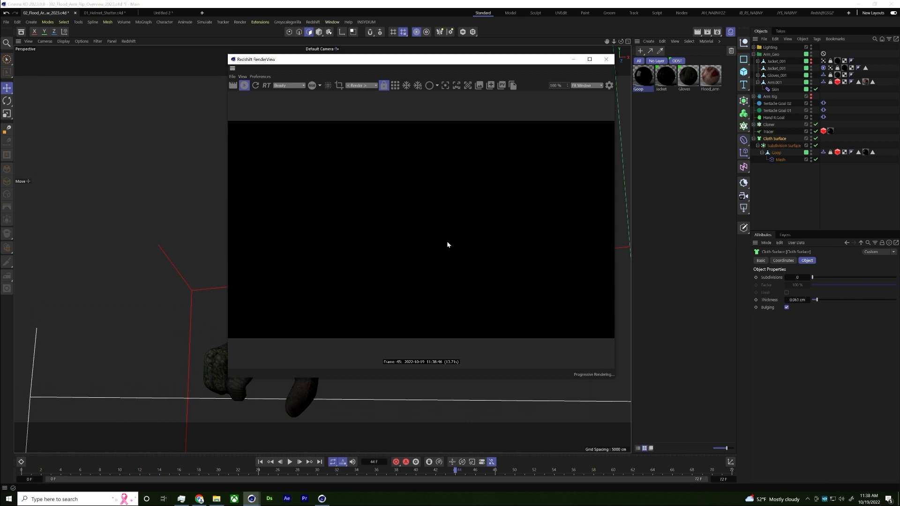
{"action": "left_click_drag", "start_coordinate": [171, 213], "coordinate": [66, 202], "text": "alt"}
{"action": "left_click_drag", "start_coordinate": [469, 59], "coordinate": [409, 62]}
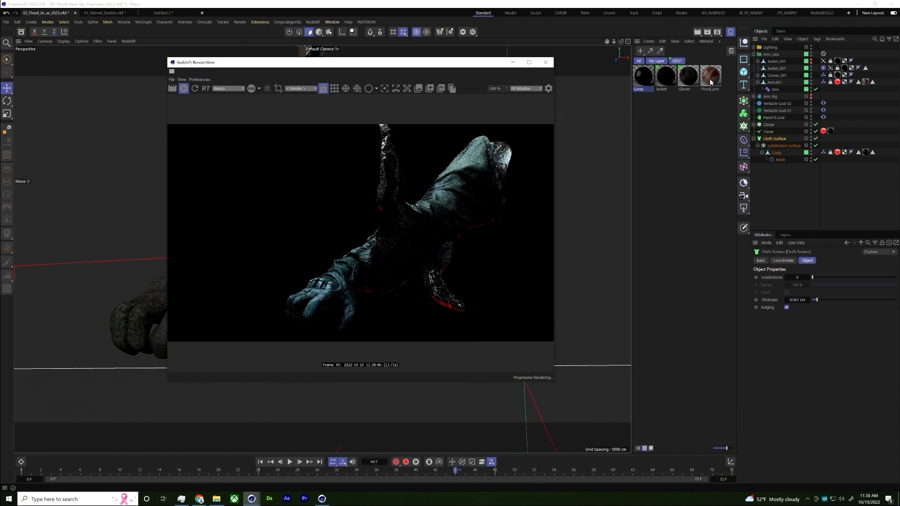
- Open the Goop material's node graph and examine the RS Standard transmission settings and the Maxon Noise node
{"action": "double_click", "coordinate": [645, 77]}
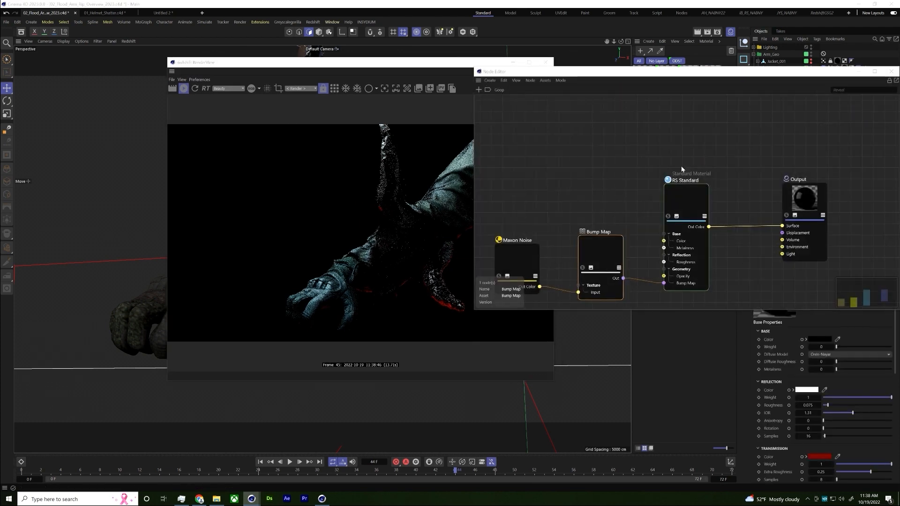
{"action": "left_click", "coordinate": [686, 202]}
{"action": "left_click_drag", "start_coordinate": [707, 74], "coordinate": [580, 40]}
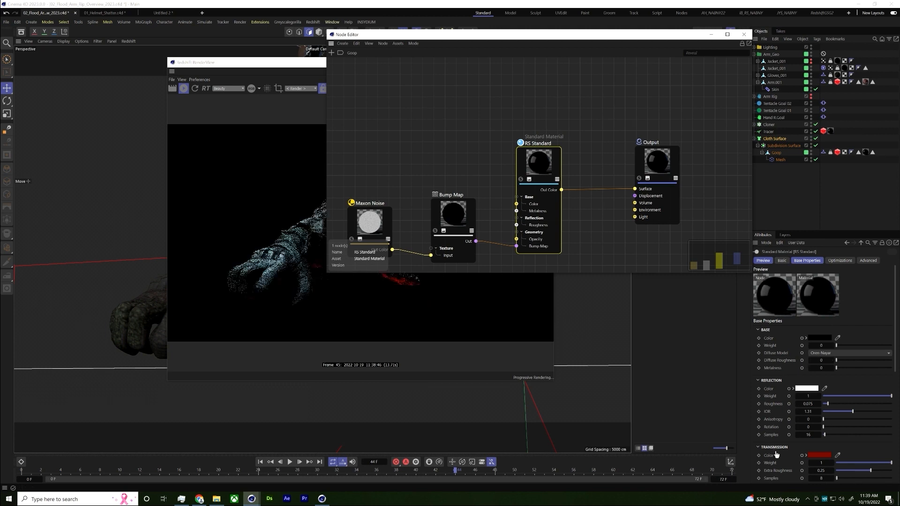
{"action": "scroll", "coordinate": [776, 454], "scroll_direction": "down", "scroll_amount": 3}
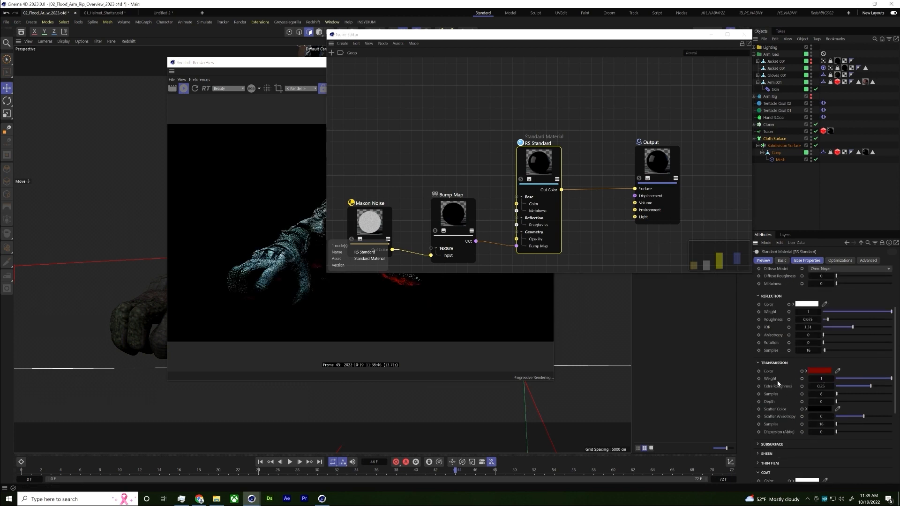
{"action": "left_click", "coordinate": [368, 213]}
{"action": "left_click_drag", "start_coordinate": [300, 65], "coordinate": [190, 71]}
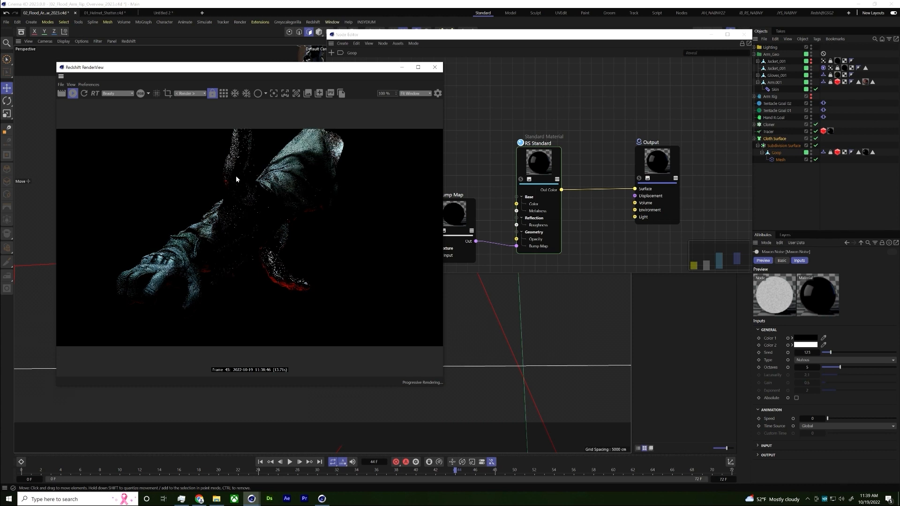
- Set the Goop RS Standard node's transmission color to bright green, RGB 63, 240, 97
{"action": "left_click", "coordinate": [679, 135]}
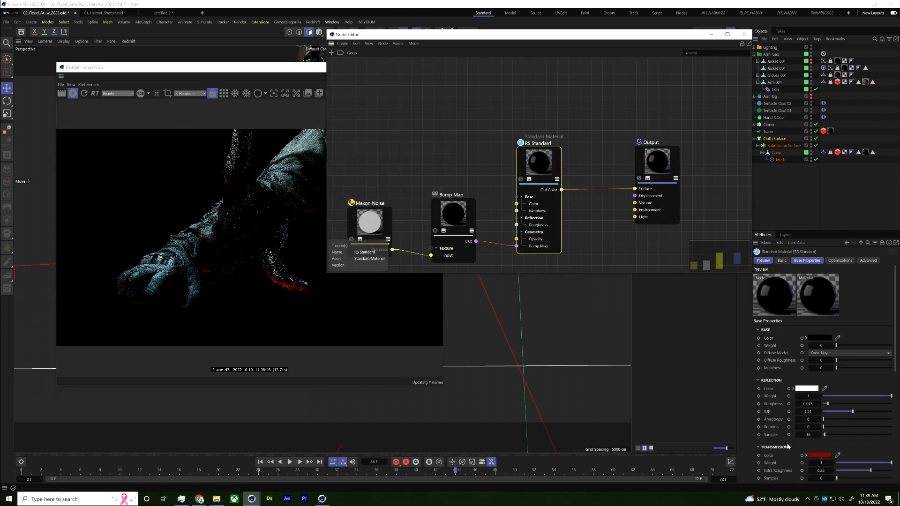
{"action": "left_click", "coordinate": [818, 456]}
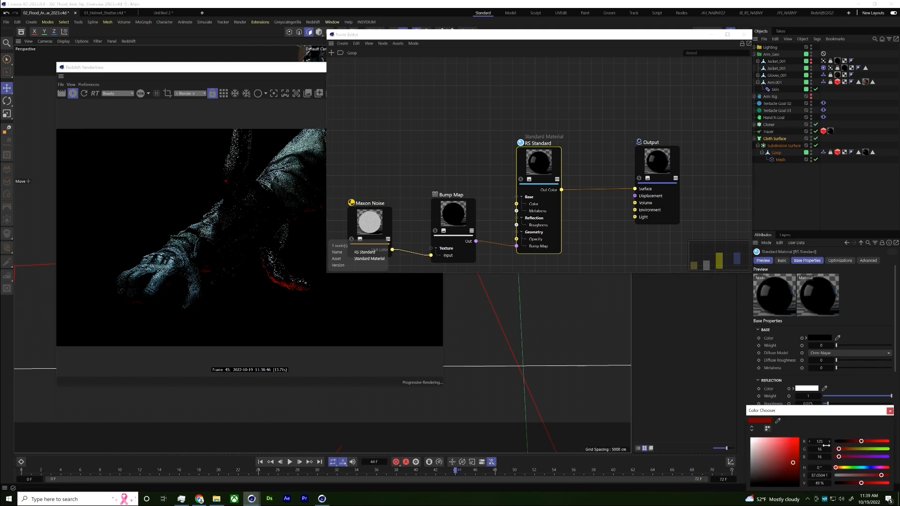
{"action": "left_click", "coordinate": [859, 469]}
{"action": "left_click_drag", "start_coordinate": [846, 461], "coordinate": [844, 461]}
{"action": "left_click_drag", "start_coordinate": [786, 443], "coordinate": [786, 441]}
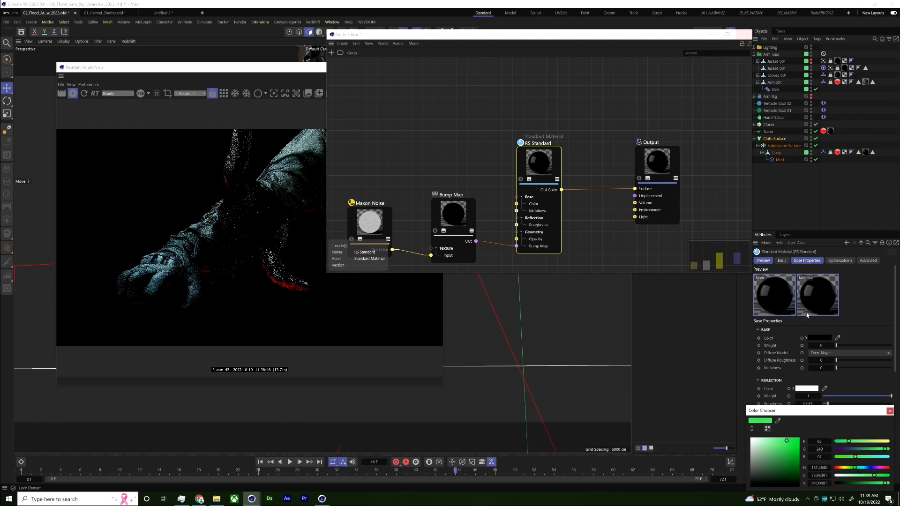
{"action": "left_click_drag", "start_coordinate": [846, 415], "coordinate": [804, 327]}
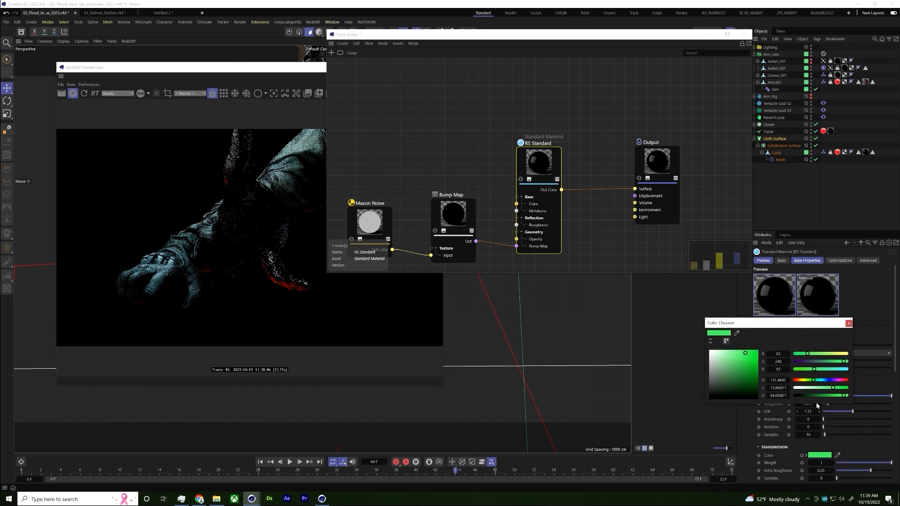
{"action": "left_click", "coordinate": [849, 324]}
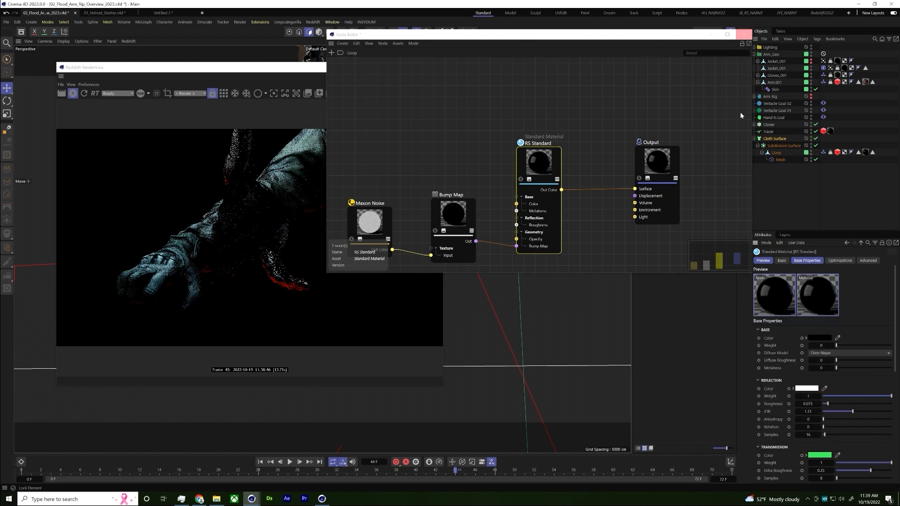
- Close the node editor and restart the Redshift live render to refresh the arm with the green goop
{"action": "left_click", "coordinate": [163, 68]}
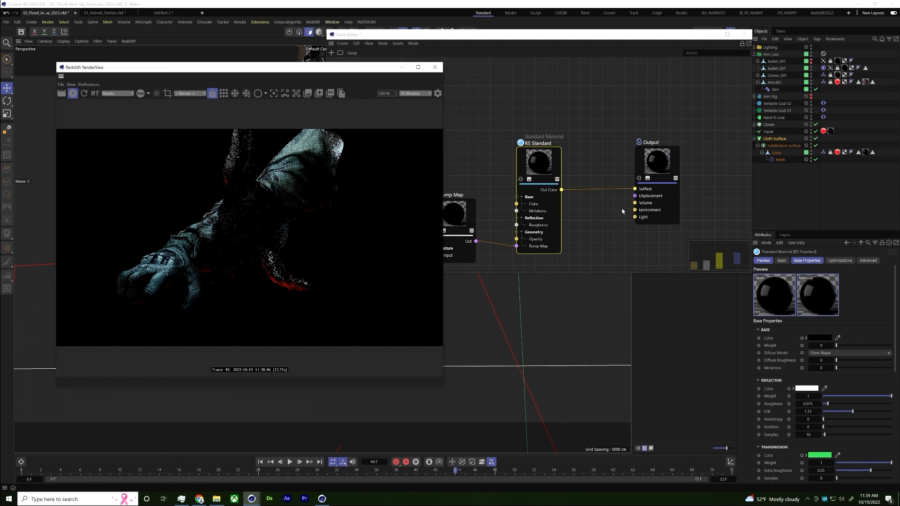
{"action": "left_click", "coordinate": [695, 245]}
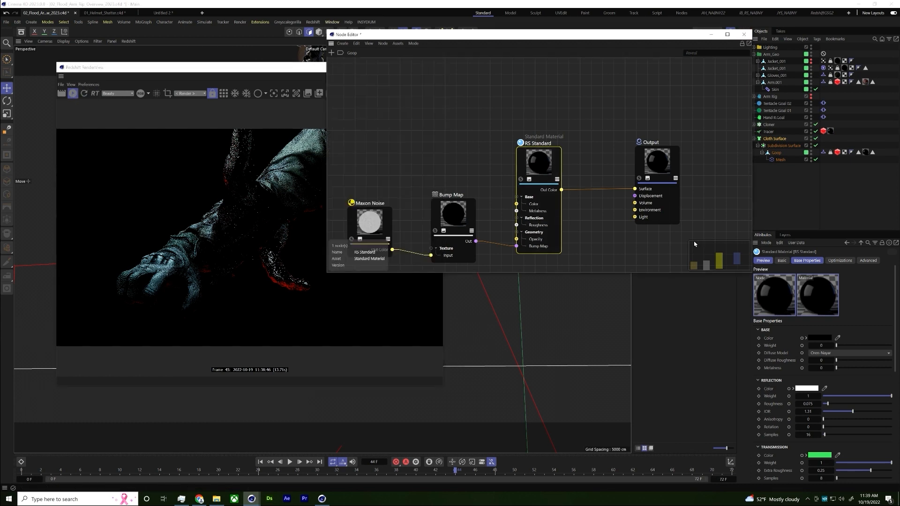
{"action": "left_click", "coordinate": [84, 95]}
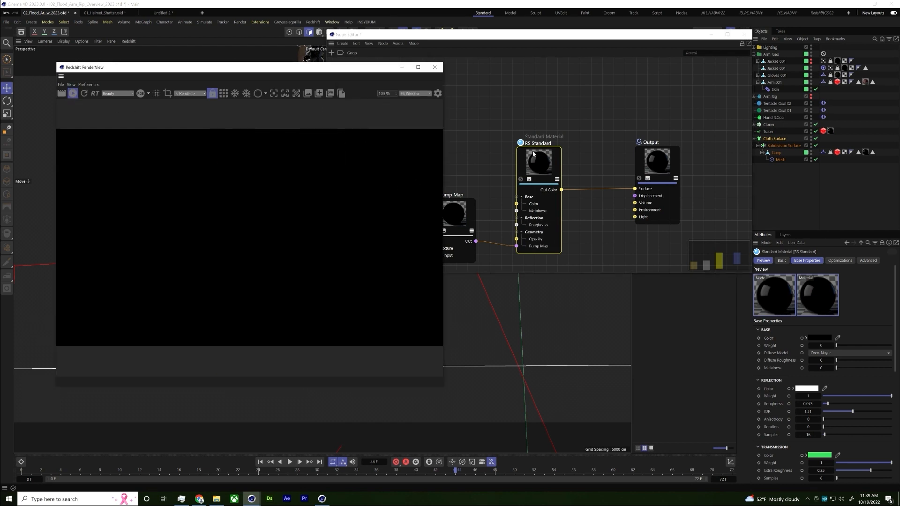
{"action": "left_click", "coordinate": [744, 35]}
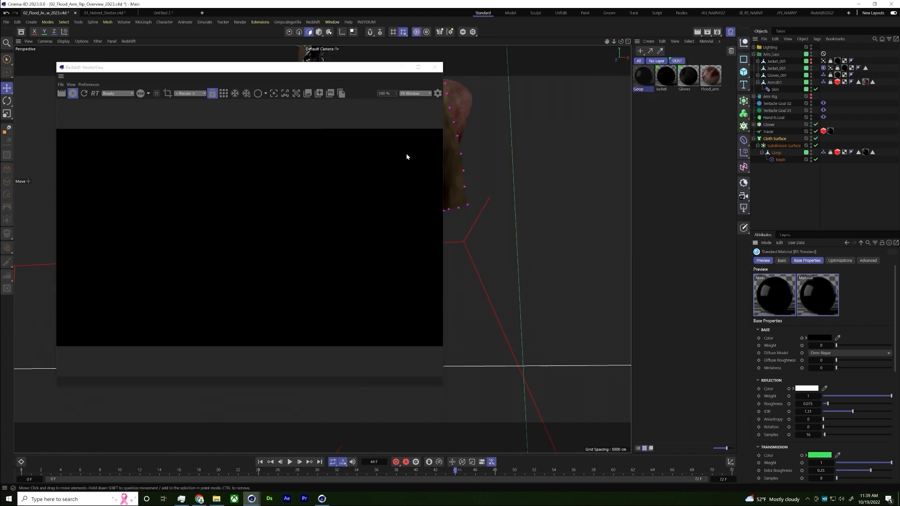
{"action": "left_click_drag", "start_coordinate": [319, 71], "coordinate": [431, 75]}
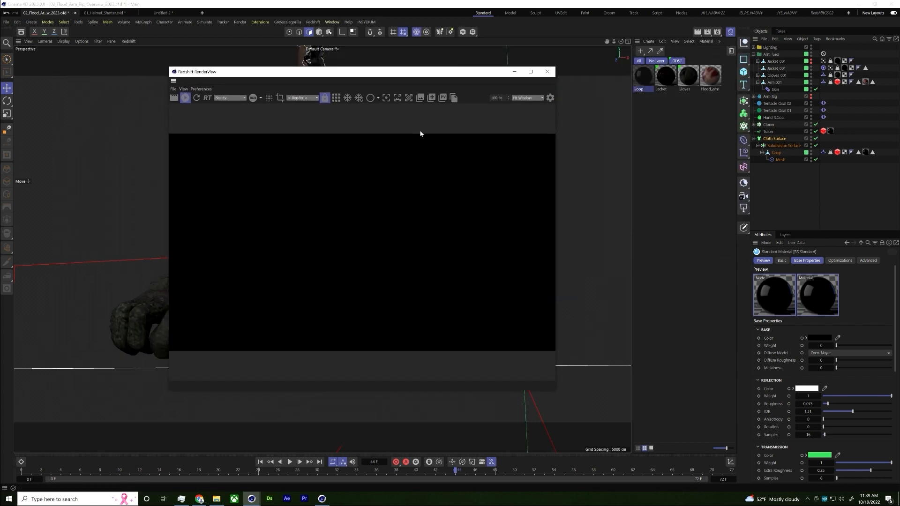
{"action": "left_click", "coordinate": [187, 98]}
{"action": "left_click_drag", "start_coordinate": [388, 77], "coordinate": [565, 107]}
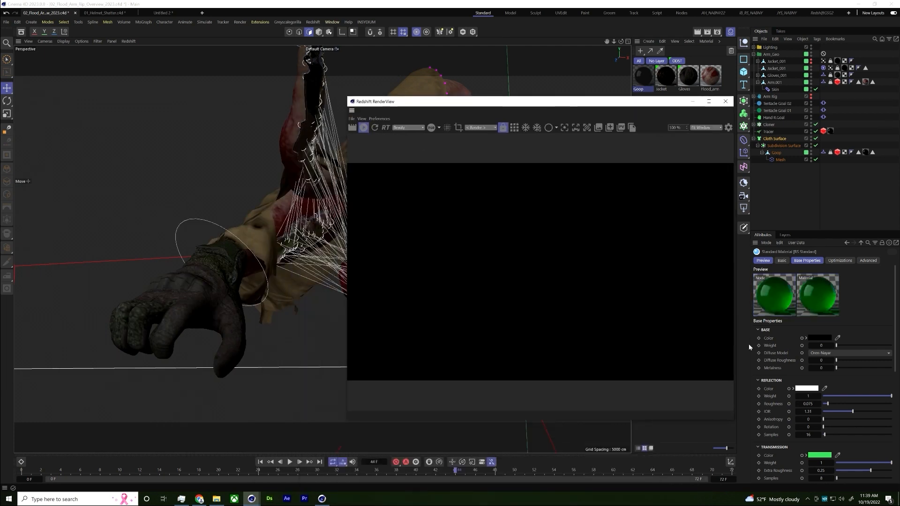
{"action": "left_click", "coordinate": [375, 129]}
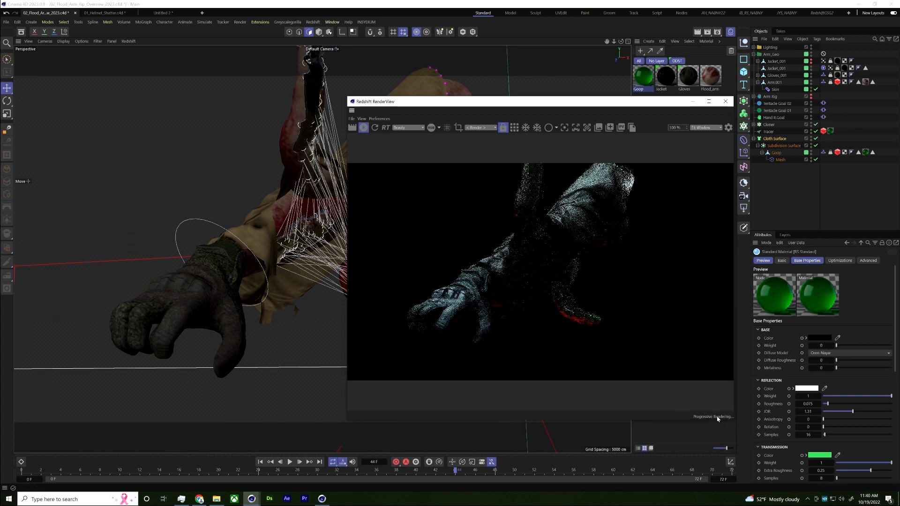
- Change the color of RS Area Light.1 in the Lighting group to green with a hue of 140°
{"action": "left_click_drag", "start_coordinate": [529, 104], "coordinate": [456, 90]}
{"action": "left_click", "coordinate": [754, 47]}
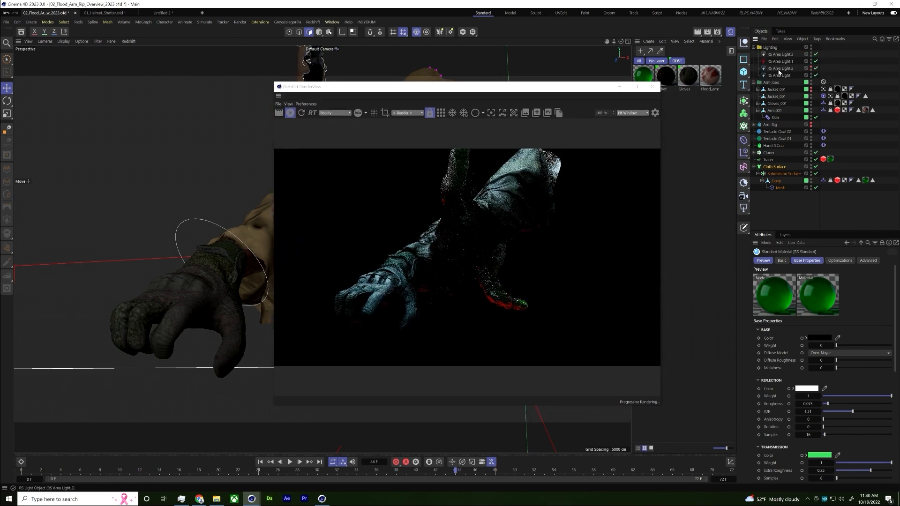
{"action": "left_click", "coordinate": [779, 61]}
{"action": "left_click", "coordinate": [813, 364]}
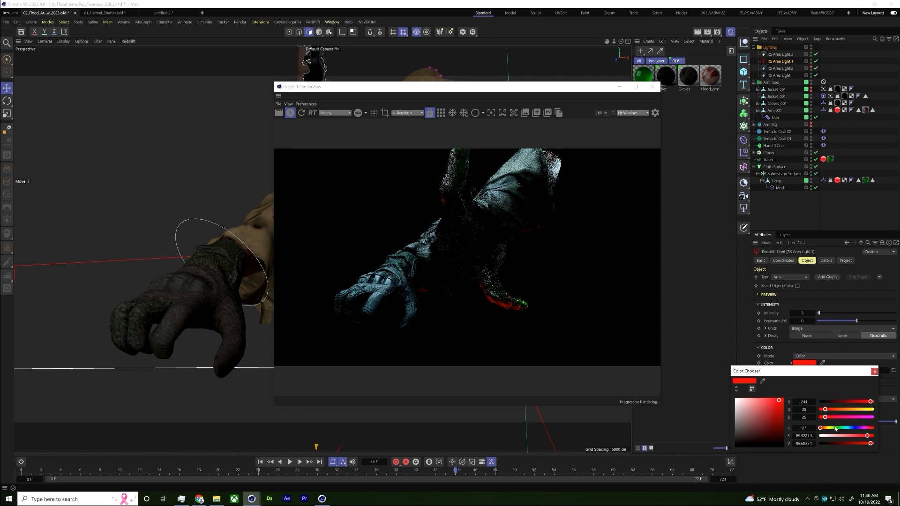
{"action": "mouse_move", "coordinate": [847, 429]}
{"action": "left_mouse_down"}
{"action": "mouse_move", "coordinate": [833, 428]}
{"action": "mouse_move", "coordinate": [840, 428]}
{"action": "left_mouse_up"}
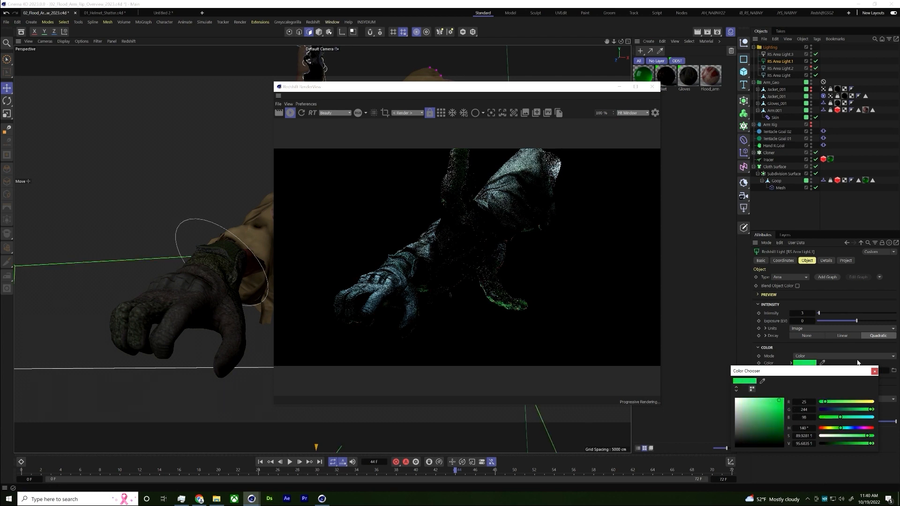
{"action": "left_click", "coordinate": [874, 372]}
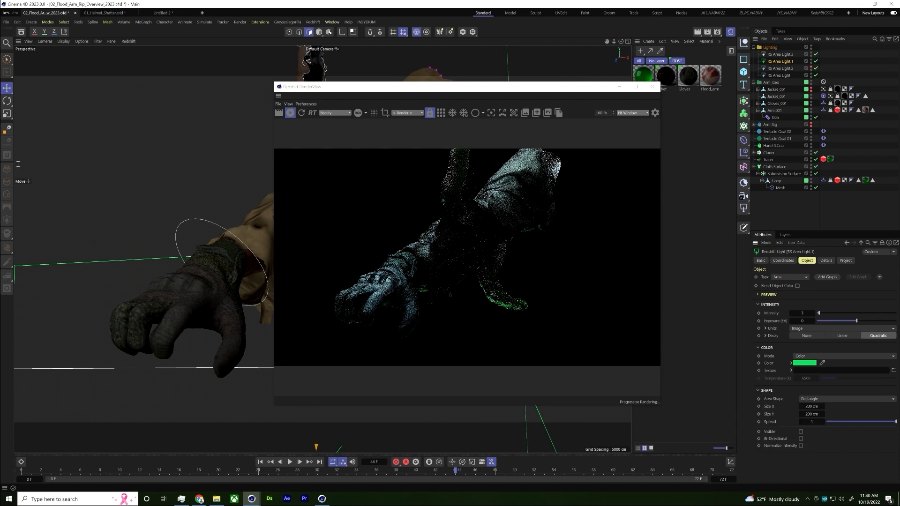
- Inspect the green-lit arm in the live render from a new angle showing the whole upright tentacle, and close the RenderView
{"action": "scroll", "coordinate": [151, 160], "scroll_direction": "up", "scroll_amount": 5}
{"action": "left_click_drag", "start_coordinate": [90, 220], "coordinate": [148, 207], "text": "alt"}
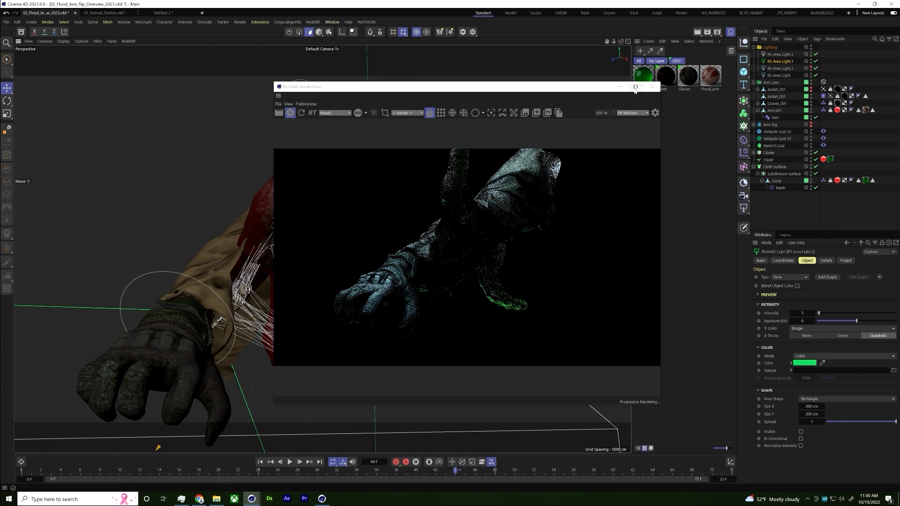
{"action": "left_click_drag", "start_coordinate": [213, 350], "coordinate": [223, 265], "text": "alt"}
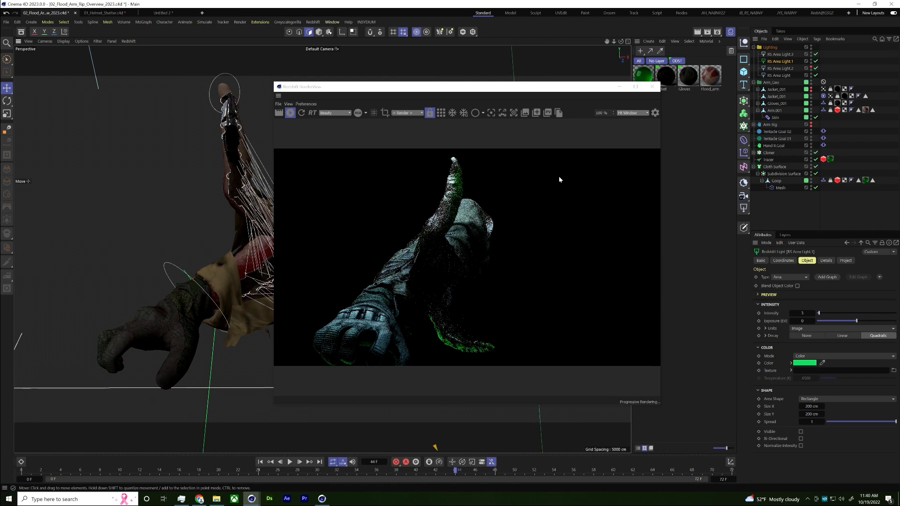
{"action": "left_click_drag", "start_coordinate": [631, 87], "coordinate": [556, 79]}
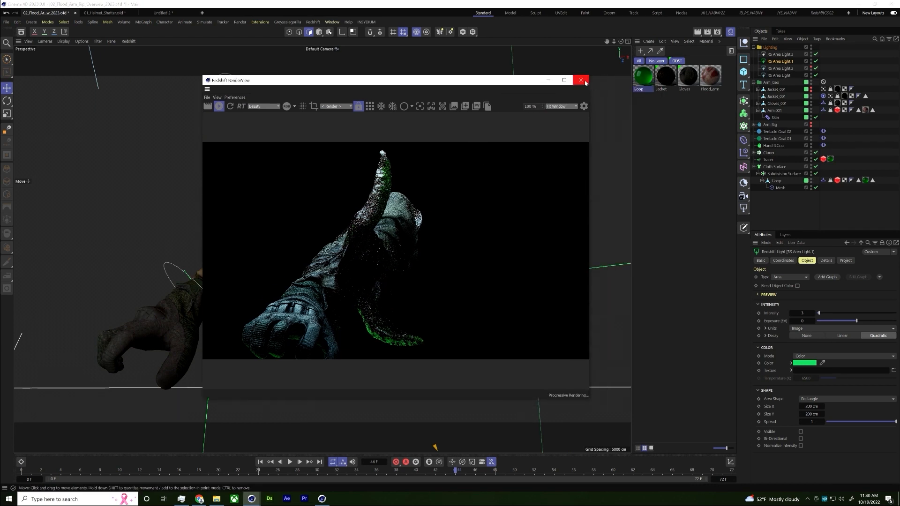
{"action": "left_click", "coordinate": [581, 82]}
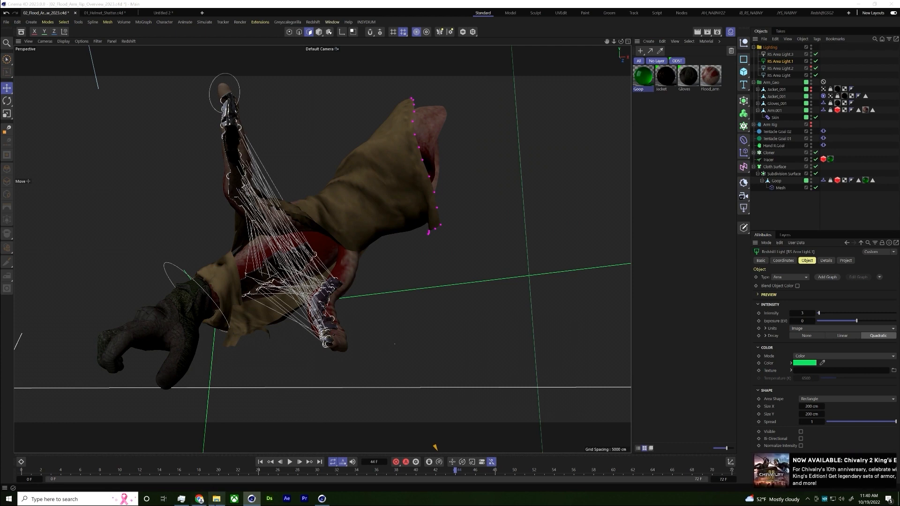
- Switch to File Explorer and open the 03_Thermal_Shader_Overview folder inside the HALO project folder
{"action": "left_click", "coordinate": [216, 500]}
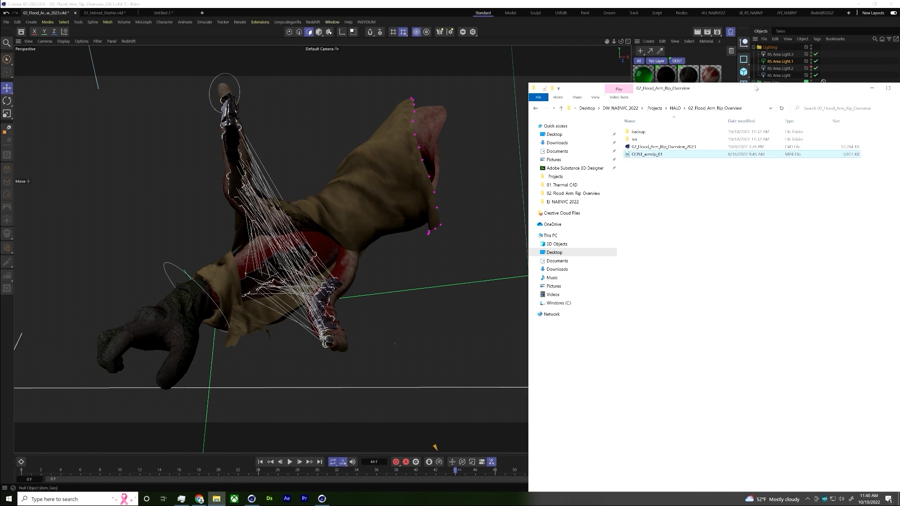
{"action": "left_click_drag", "start_coordinate": [750, 88], "coordinate": [558, 3]}
{"action": "left_click", "coordinate": [169, 23]}
{"action": "double_click", "coordinate": [155, 76]}
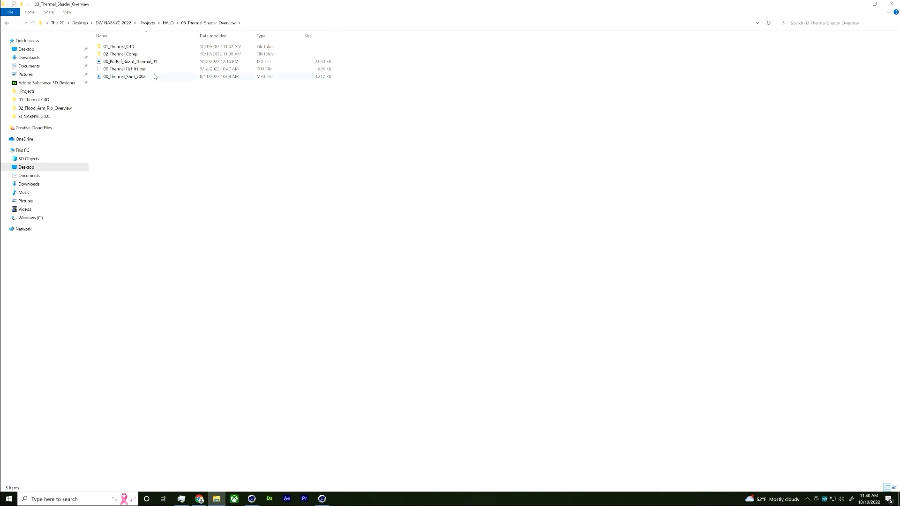
- Play the 00_Thermal_Shot_v002 video on repeat in full screen and close the player
{"action": "double_click", "coordinate": [148, 77]}
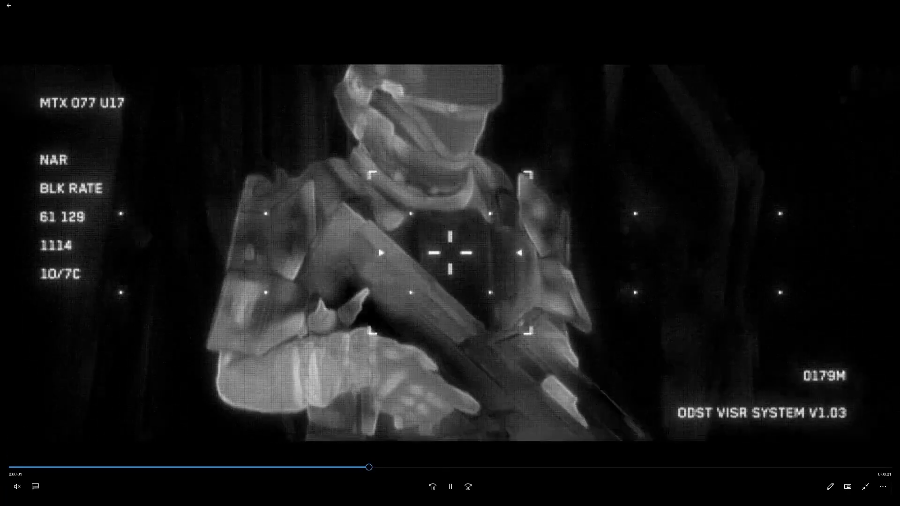
{"action": "left_click", "coordinate": [883, 486]}
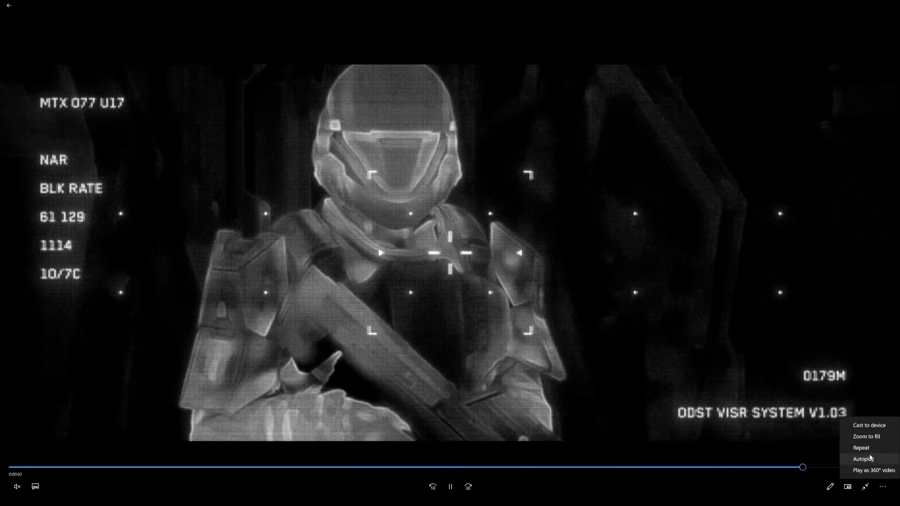
{"action": "left_click", "coordinate": [882, 478]}
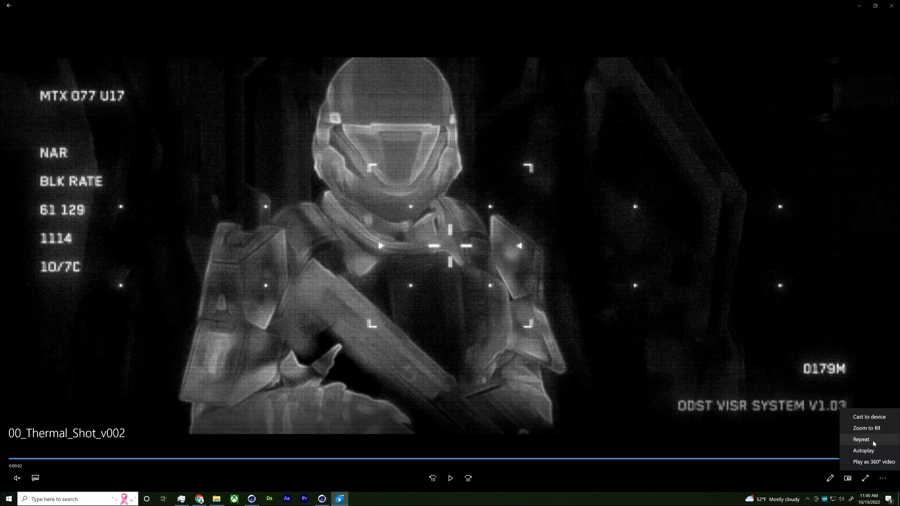
{"action": "left_click", "coordinate": [450, 479]}
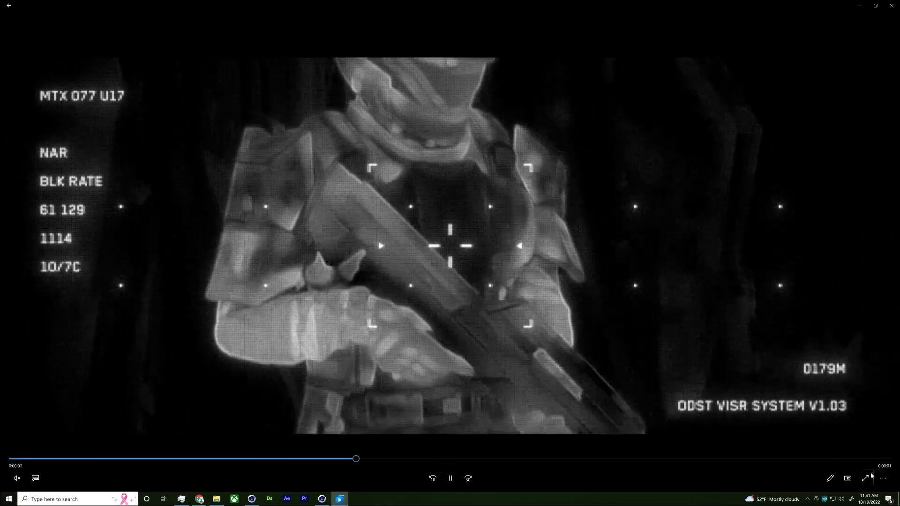
{"action": "left_click", "coordinate": [866, 478]}
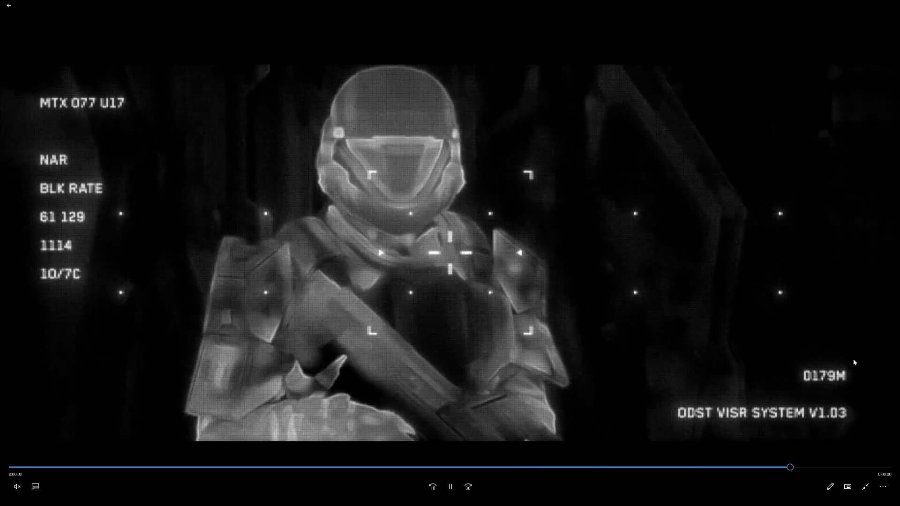
{"action": "key", "text": "Escape"}
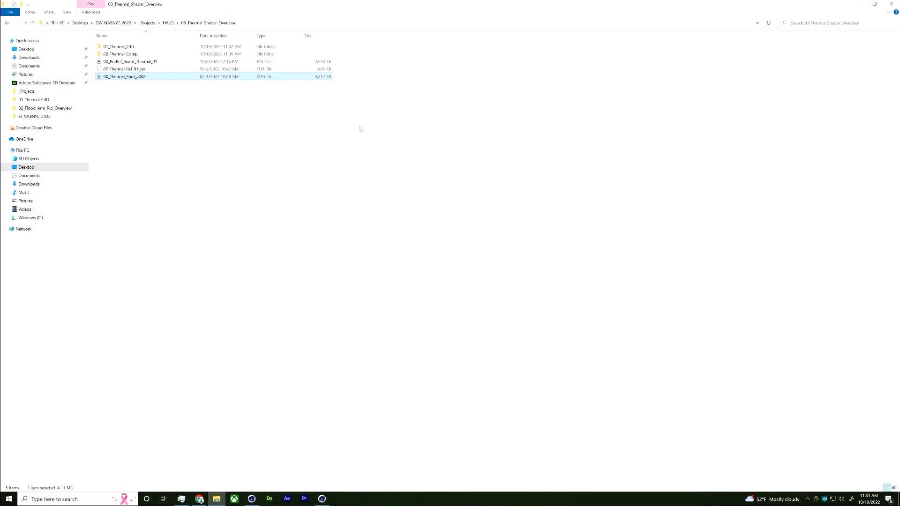
- Open the 00_PurRef_Board_Thermal_01 image and examine its FLIR and Halo Landfall thermal references up close
{"action": "left_click", "coordinate": [361, 129]}
{"action": "double_click", "coordinate": [149, 63]}
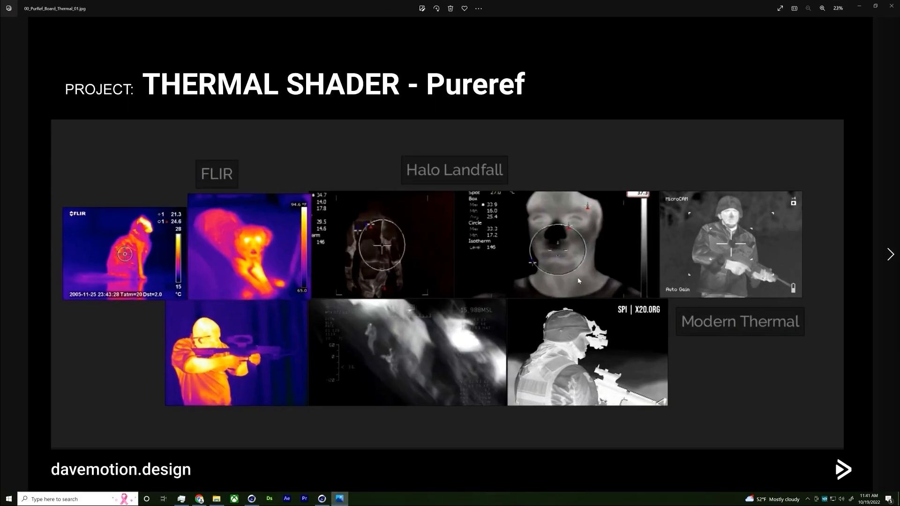
{"action": "scroll", "coordinate": [363, 302], "scroll_direction": "up", "scroll_amount": 3, "text": "ctrl"}
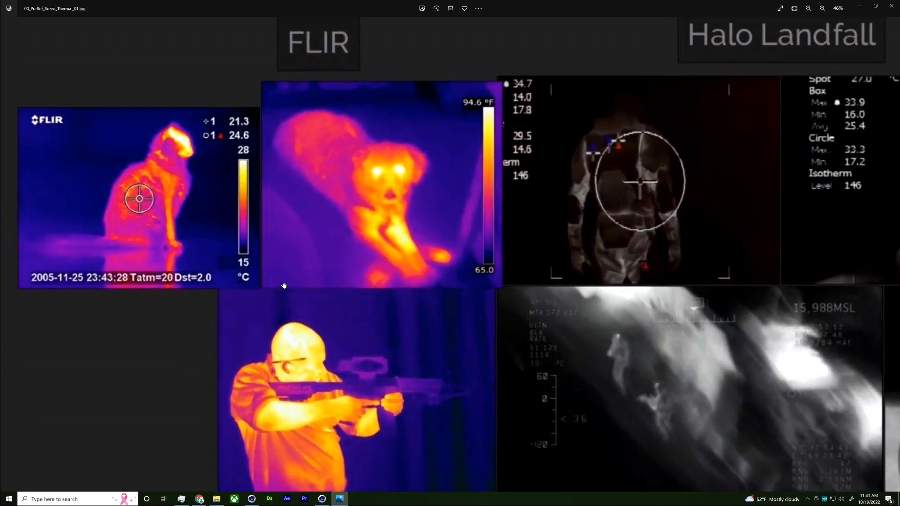
{"action": "left_click_drag", "start_coordinate": [284, 286], "coordinate": [303, 270]}
{"action": "left_click_drag", "start_coordinate": [754, 209], "coordinate": [412, 222]}
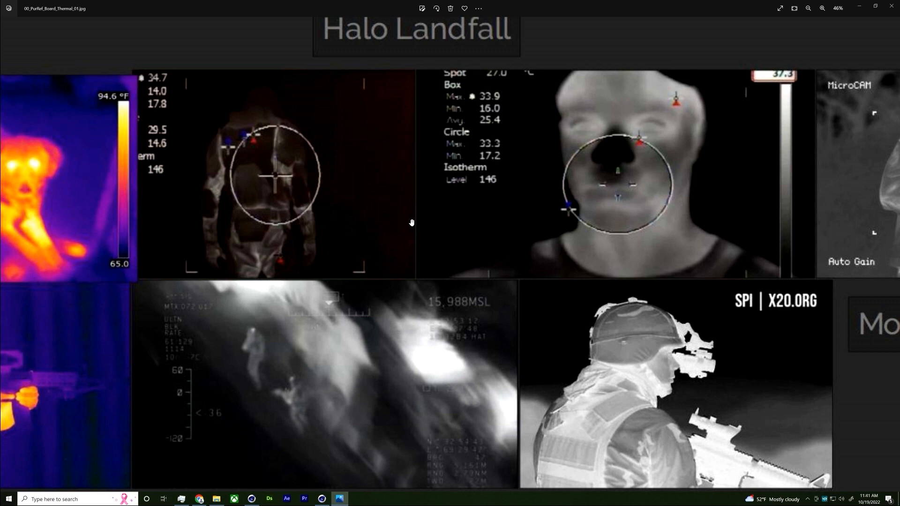
- Examine the 15,988MSL aerial infrared frame and the MicroCAM soldier reference up close, and restore the image viewer to a smaller window
{"action": "scroll", "coordinate": [408, 199], "scroll_direction": "down", "scroll_amount": 1}
{"action": "scroll", "coordinate": [349, 305], "scroll_direction": "up", "scroll_amount": 2}
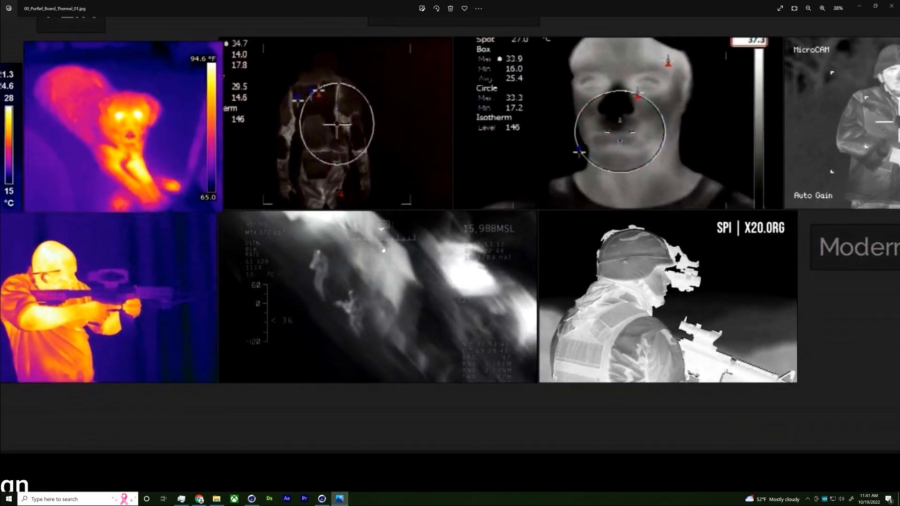
{"action": "scroll", "coordinate": [337, 274], "scroll_direction": "up", "scroll_amount": 2}
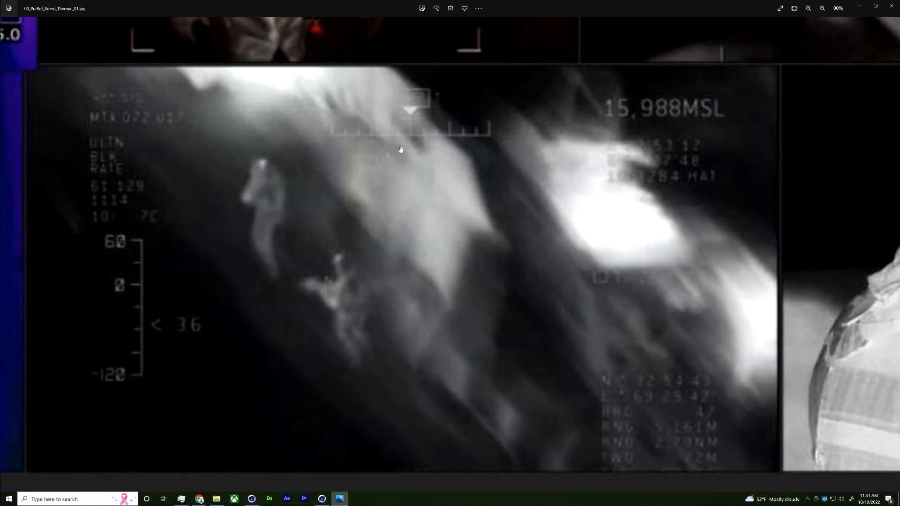
{"action": "scroll", "coordinate": [402, 188], "scroll_direction": "up", "scroll_amount": 5}
{"action": "scroll", "coordinate": [507, 202], "scroll_direction": "right", "scroll_amount": 10}
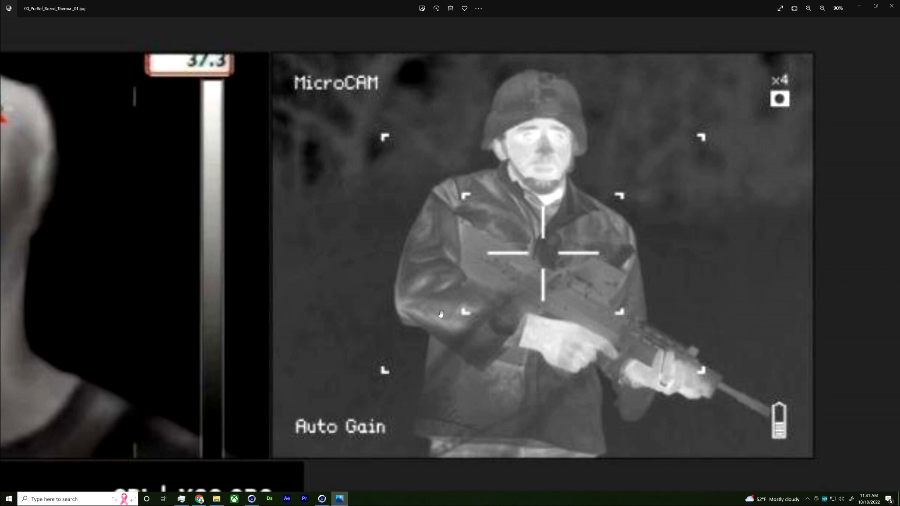
{"action": "left_click", "coordinate": [875, 5]}
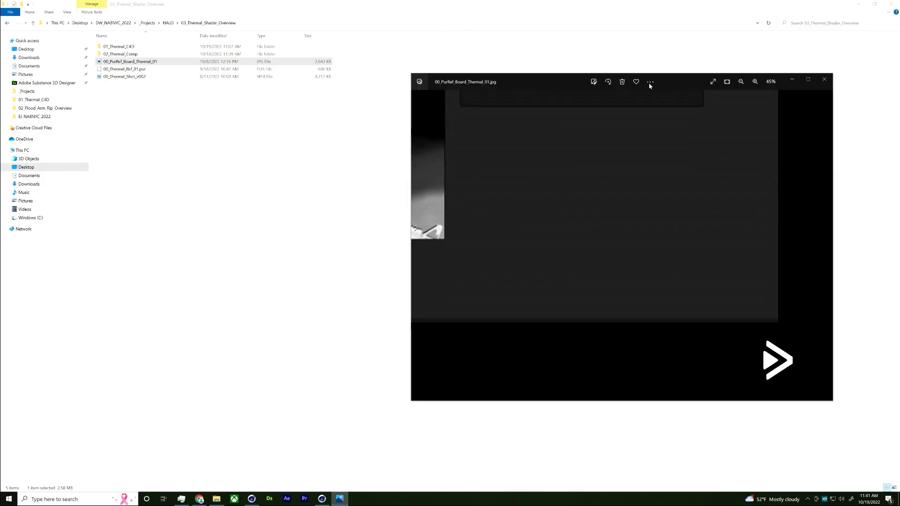
- Switch to Cinema 4D and play the armored soldier's shot from the first frame, stopping near frame 40
{"action": "left_click", "coordinate": [321, 499]}
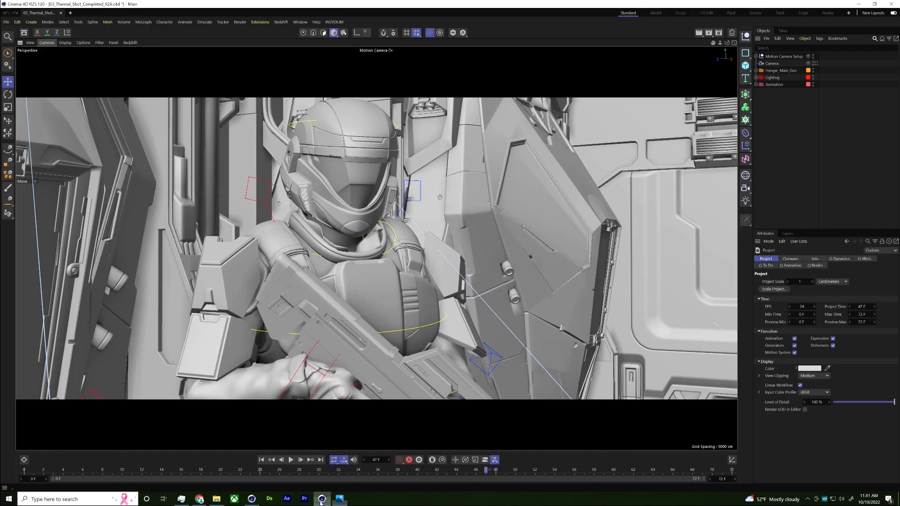
{"action": "left_click", "coordinate": [261, 460]}
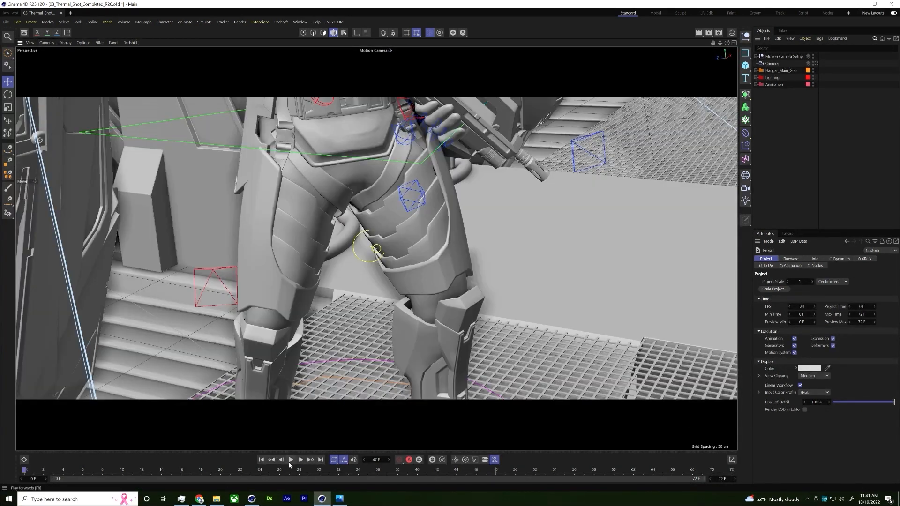
{"action": "left_click", "coordinate": [290, 462]}
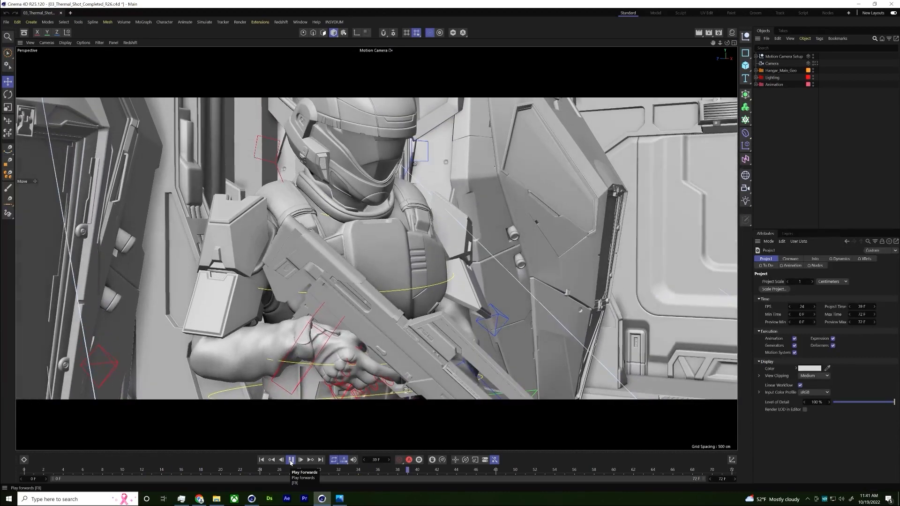
{"action": "left_click", "coordinate": [291, 460]}
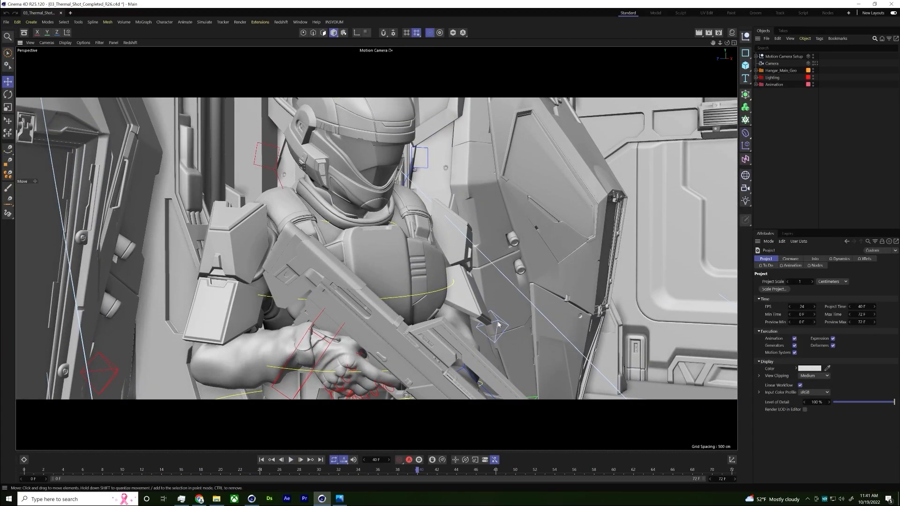
- Replay the Motion Camera shot, clear the selection, and play it again from the first frame, stopping near frame 59
{"action": "left_click", "coordinate": [301, 233]}
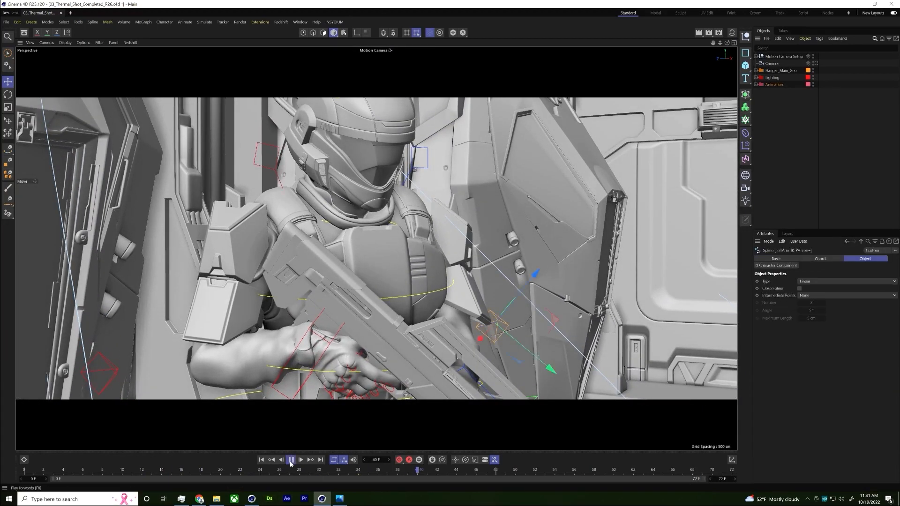
{"action": "left_click", "coordinate": [291, 459]}
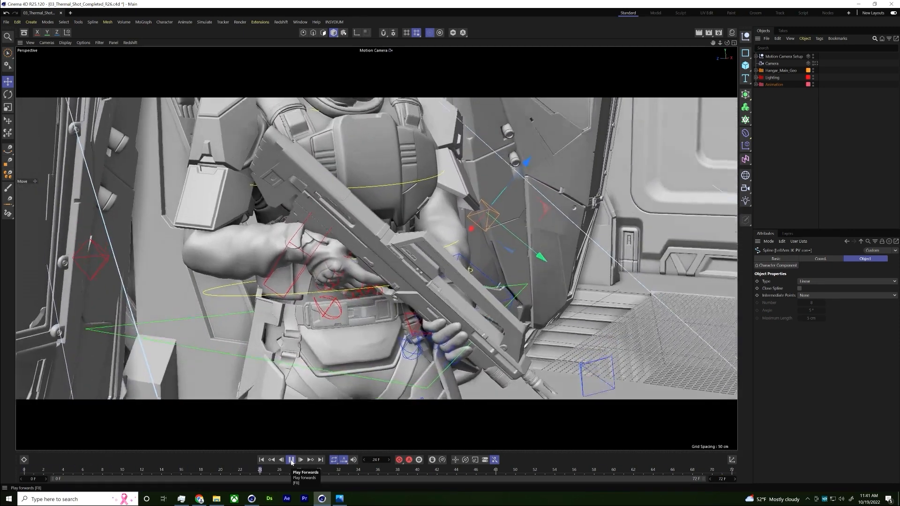
{"action": "left_click", "coordinate": [291, 460]}
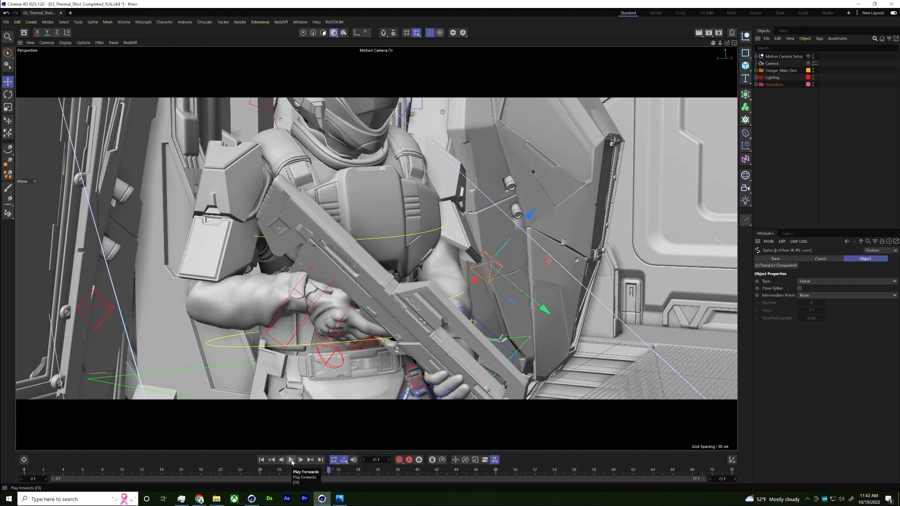
{"action": "key", "text": "ctrl+shift+a"}
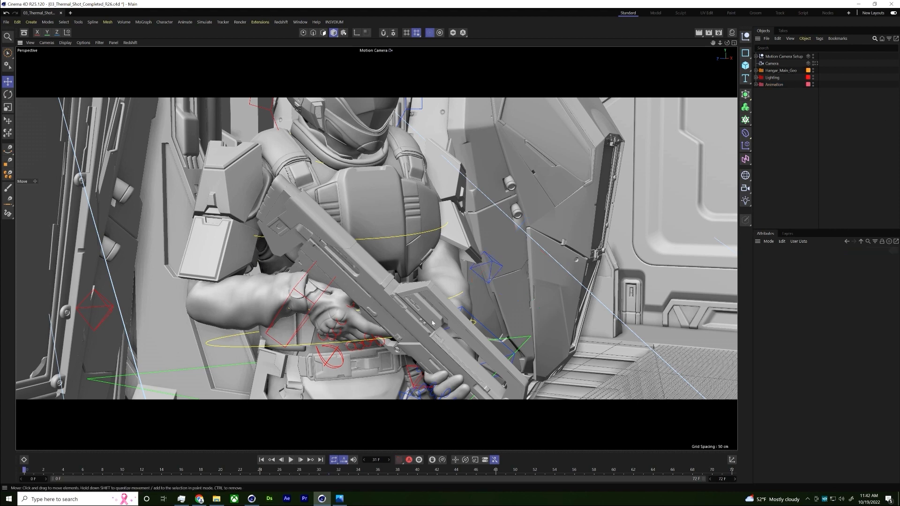
{"action": "key", "text": "shift+f"}
{"action": "left_click", "coordinate": [291, 460]}
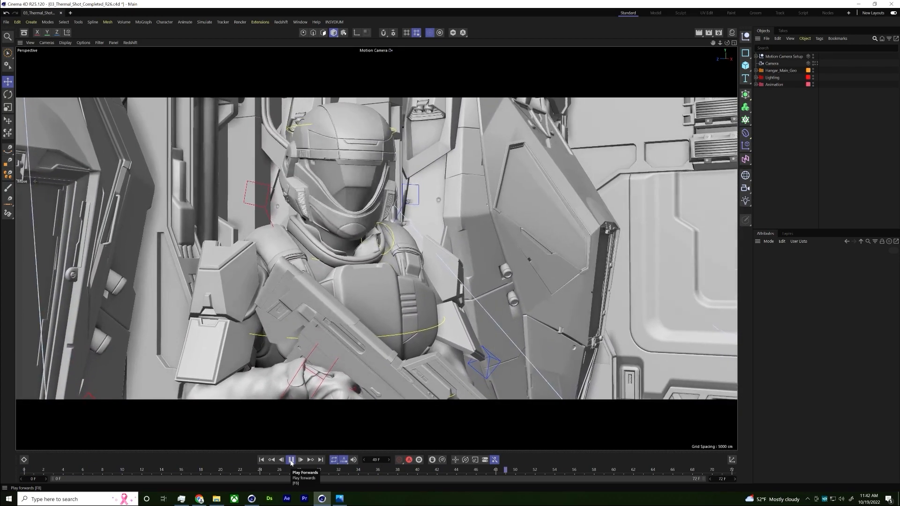
{"action": "left_click", "coordinate": [290, 460]}
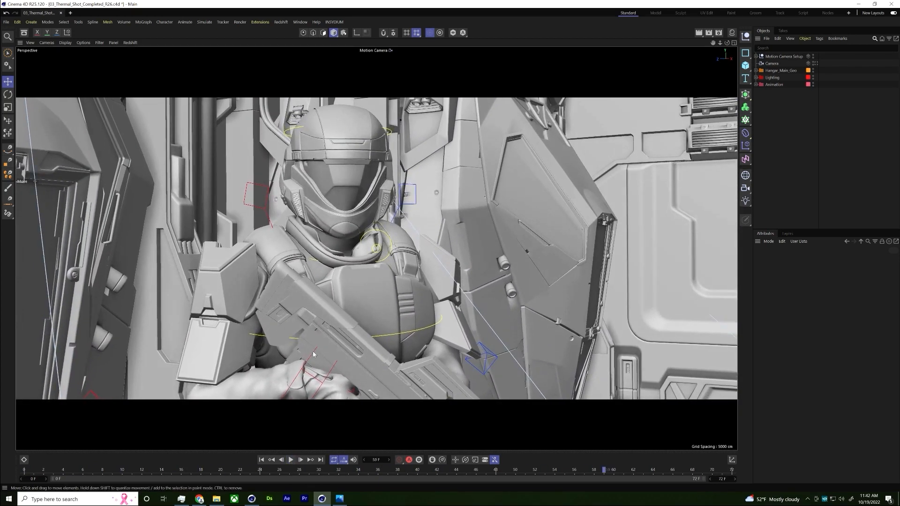
- Try moving the soldier's RightHand_IK controller across the rifle, undo the move, and clear the selection
{"action": "left_click", "coordinate": [308, 371]}
{"action": "left_click", "coordinate": [301, 364]}
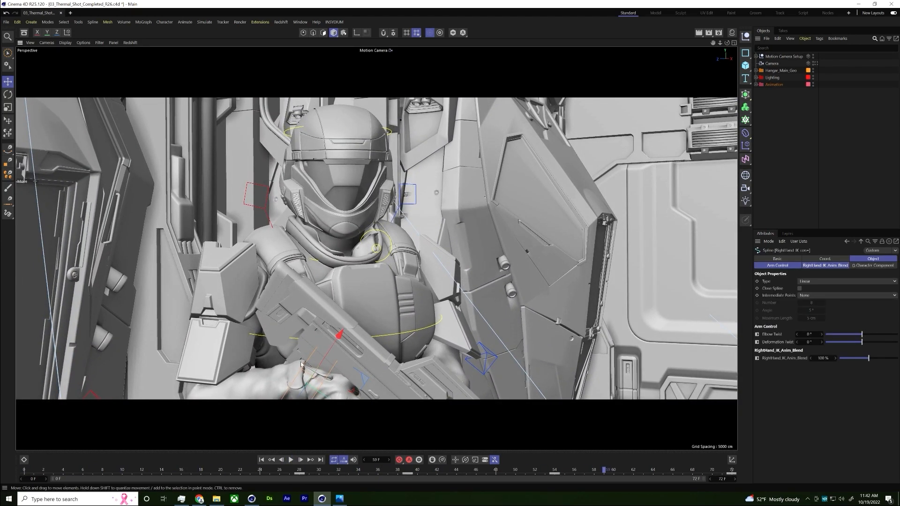
{"action": "left_click_drag", "start_coordinate": [327, 346], "coordinate": [403, 300]}
{"action": "key", "text": "ctrl+z"}
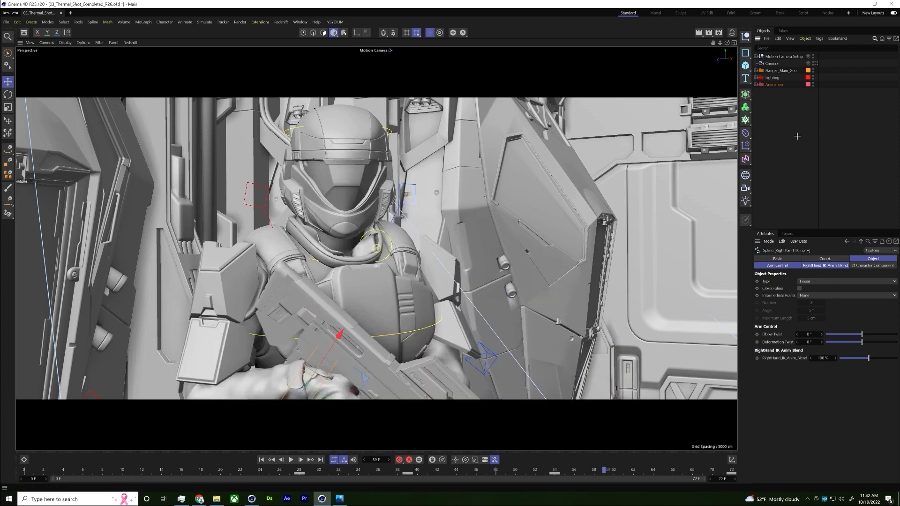
{"action": "left_click", "coordinate": [506, 86]}
- Open the Redshift RenderView, start the interactive render of the soldier, and enlarge the window to cover most of the viewport
{"action": "left_click", "coordinate": [282, 22]}
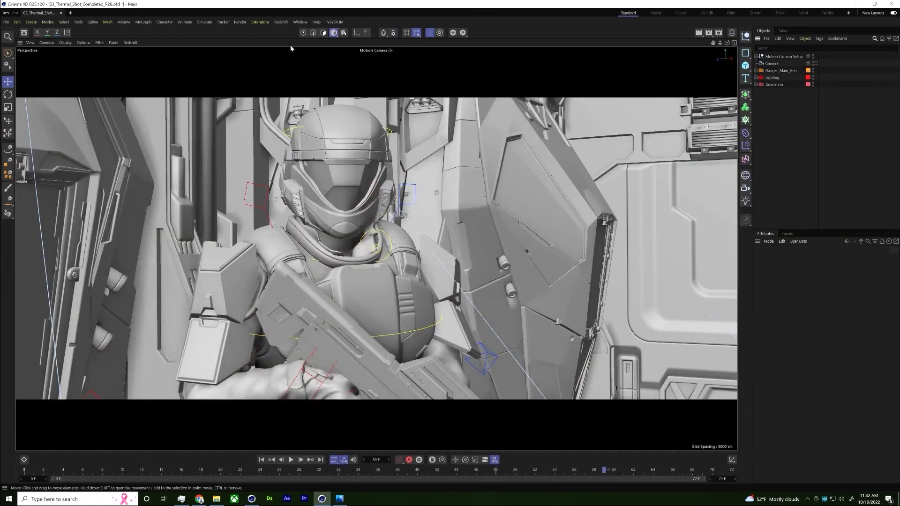
{"action": "left_click", "coordinate": [282, 22]}
{"action": "left_click", "coordinate": [305, 76]}
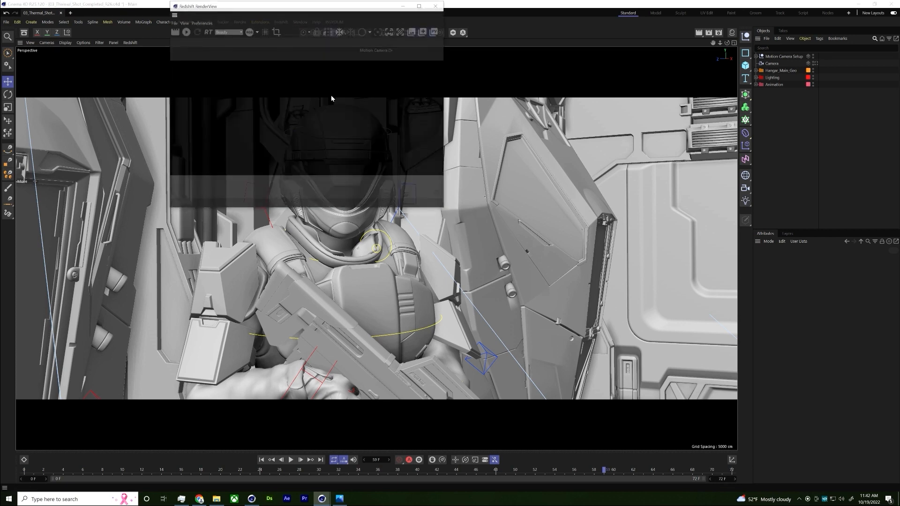
{"action": "left_click", "coordinate": [186, 31]}
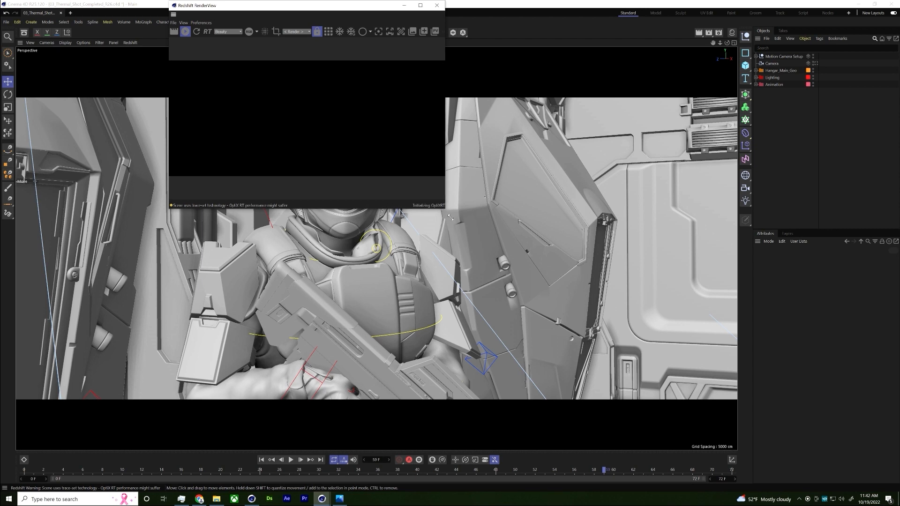
{"action": "left_click_drag", "start_coordinate": [445, 209], "coordinate": [463, 235]}
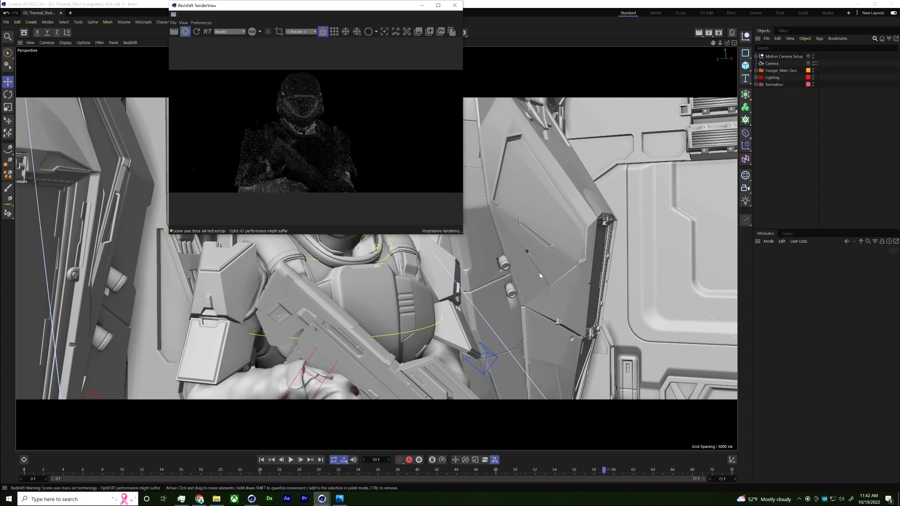
{"action": "left_click_drag", "start_coordinate": [377, 6], "coordinate": [323, 32]}
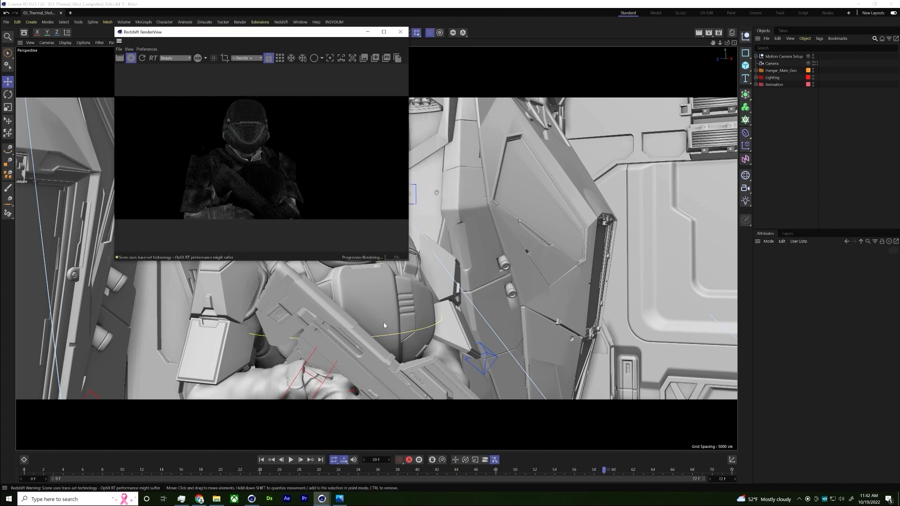
{"action": "left_click_drag", "start_coordinate": [406, 262], "coordinate": [649, 435]}
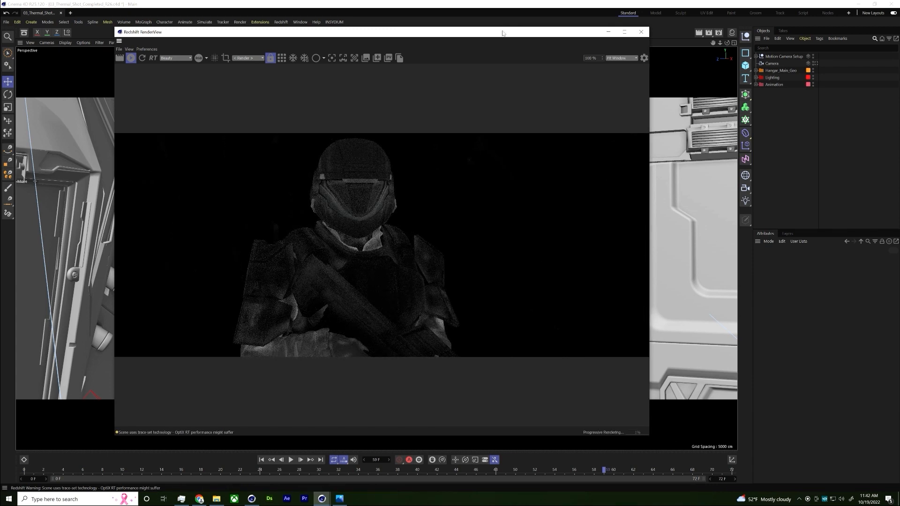
- Show the Material Manager, move the RenderView clear of its list, and display the RS Material's base properties
{"action": "key", "text": "shift+F2"}
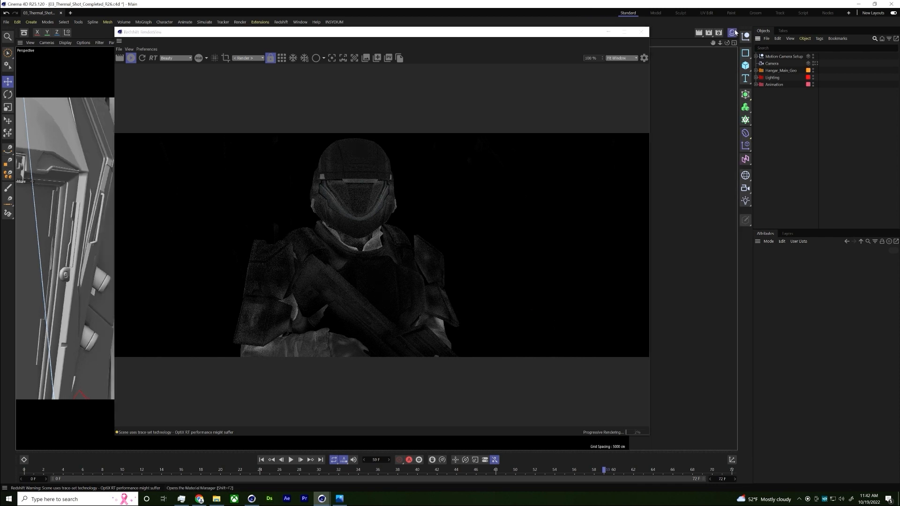
{"action": "left_click_drag", "start_coordinate": [527, 31], "coordinate": [526, 32]}
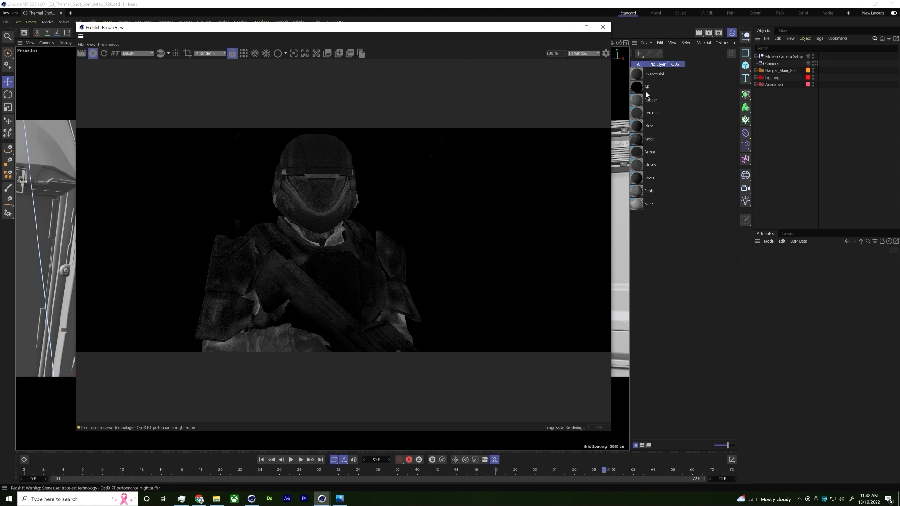
{"action": "left_click", "coordinate": [650, 74]}
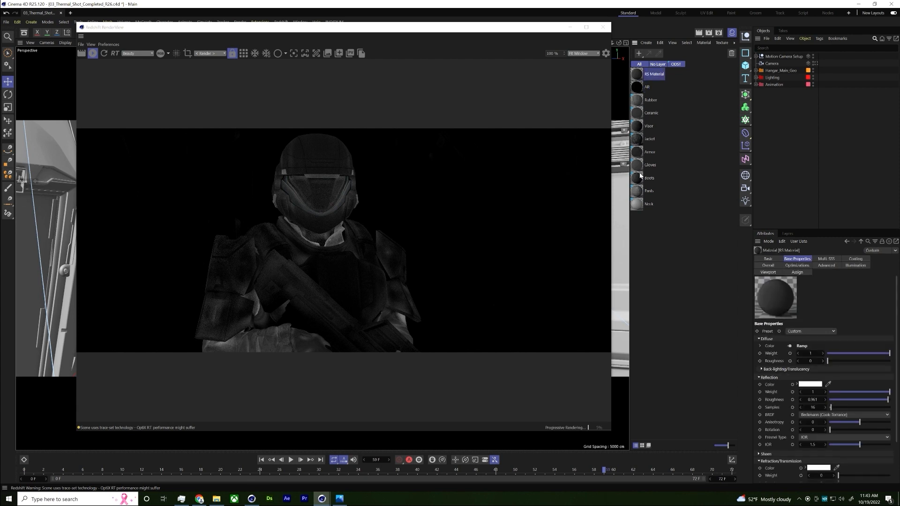
- Open the Jacket material's Redshift shader graph, maximize its window, and enlarge the node network for reading
{"action": "double_click", "coordinate": [639, 140]}
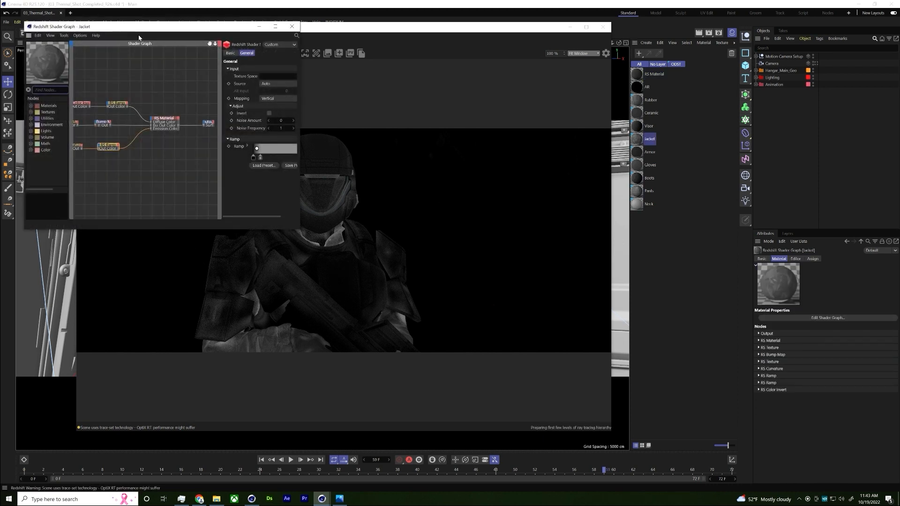
{"action": "left_click_drag", "start_coordinate": [139, 26], "coordinate": [420, 67]}
{"action": "left_click", "coordinate": [557, 67]}
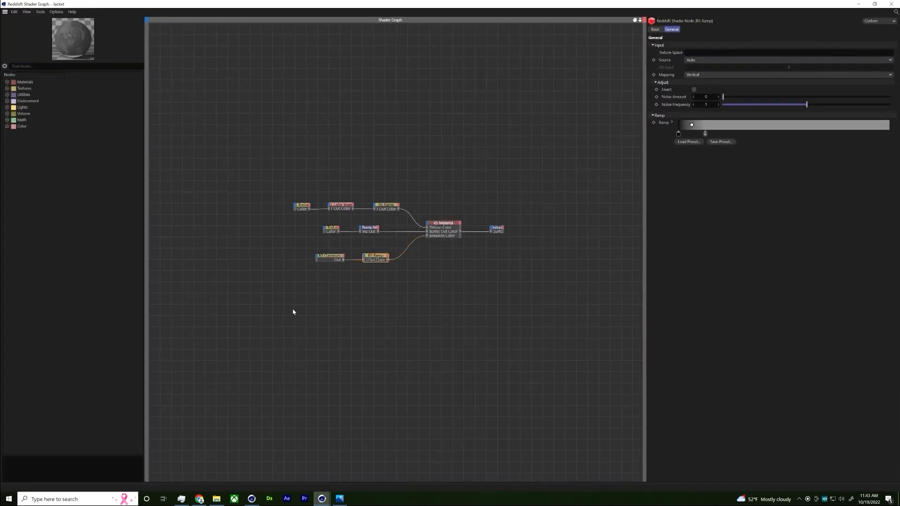
{"action": "scroll", "coordinate": [385, 248], "scroll_direction": "up", "scroll_amount": 4}
- Locate the jacket color texture node's image in the tex folder, examine Jacket_01_Realtime_Jacket_BaseColor.png up close, and put both windows away
{"action": "left_click_drag", "start_coordinate": [233, 164], "coordinate": [219, 145]}
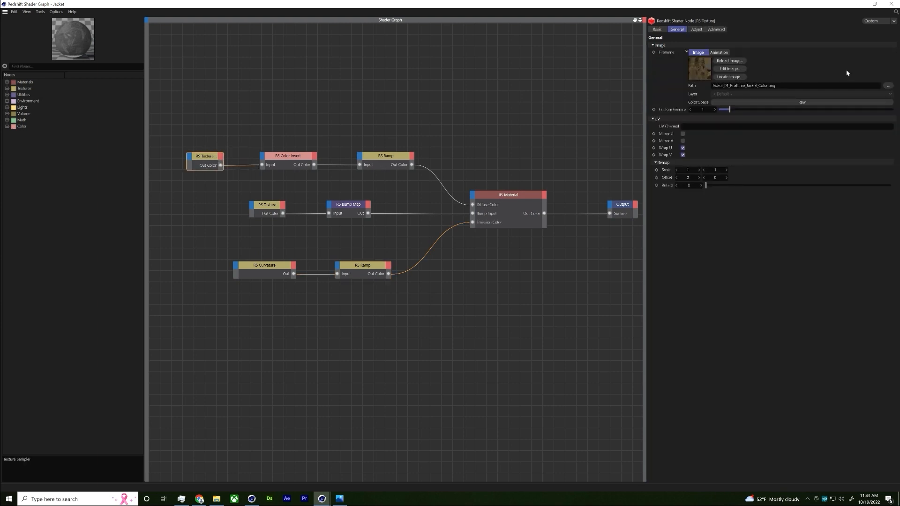
{"action": "left_click", "coordinate": [732, 79]}
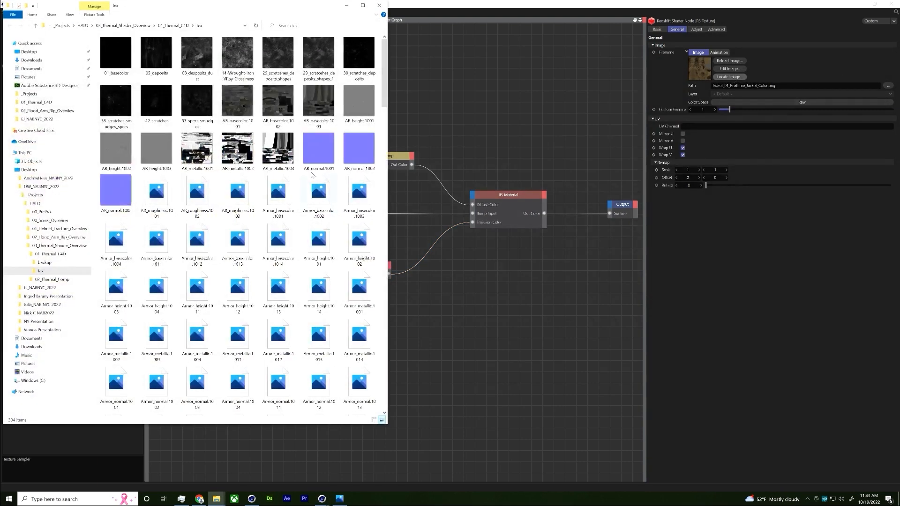
{"action": "scroll", "coordinate": [221, 227], "scroll_direction": "down", "scroll_amount": 8}
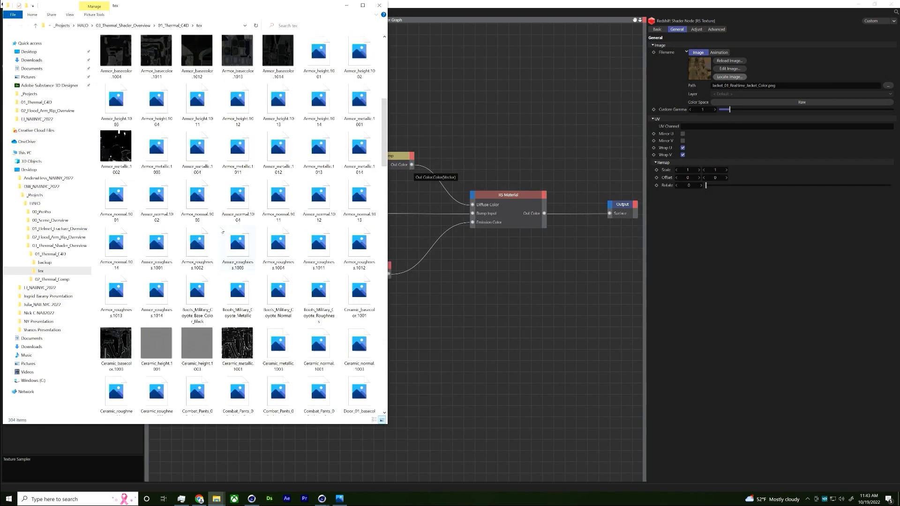
{"action": "scroll", "coordinate": [222, 231], "scroll_direction": "down", "scroll_amount": 10}
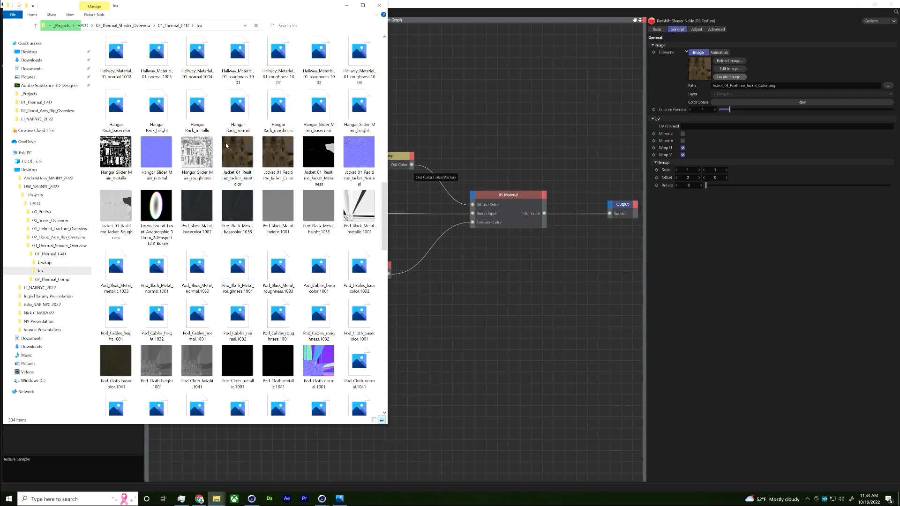
{"action": "double_click", "coordinate": [237, 152]}
{"action": "scroll", "coordinate": [236, 156], "scroll_direction": "up", "scroll_amount": 10}
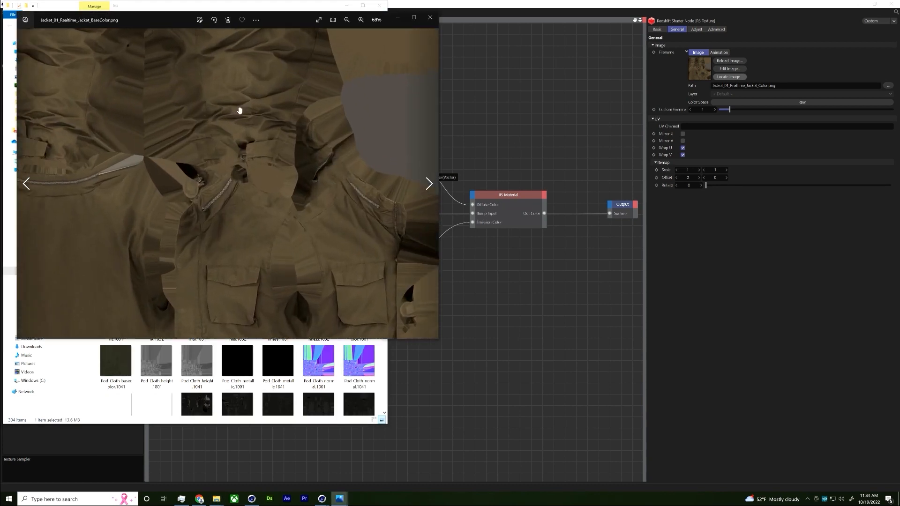
{"action": "scroll", "coordinate": [254, 179], "scroll_direction": "up", "scroll_amount": 5}
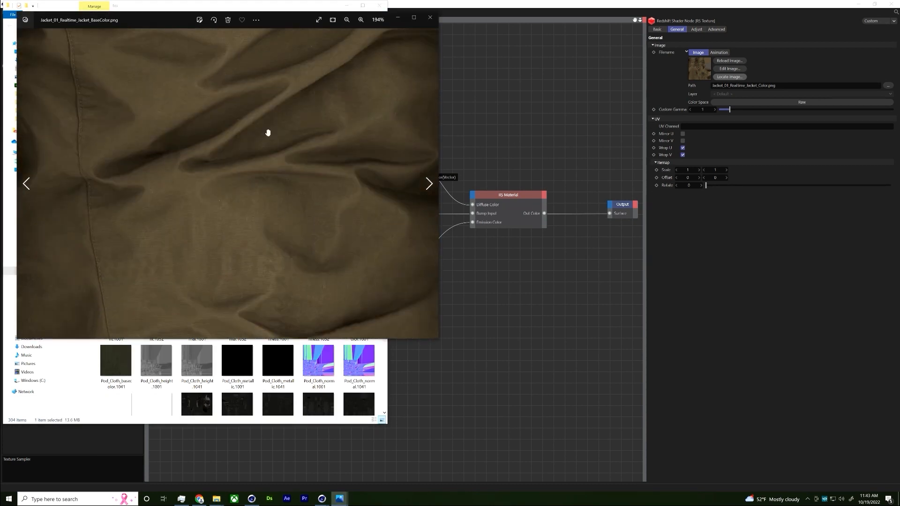
{"action": "left_click", "coordinate": [430, 18]}
{"action": "left_click", "coordinate": [346, 5]}
- Inspect the jacket's Color Invert node and diffuse RS Ramp, including the color settings of the ramp's end knot
{"action": "left_click", "coordinate": [300, 156]}
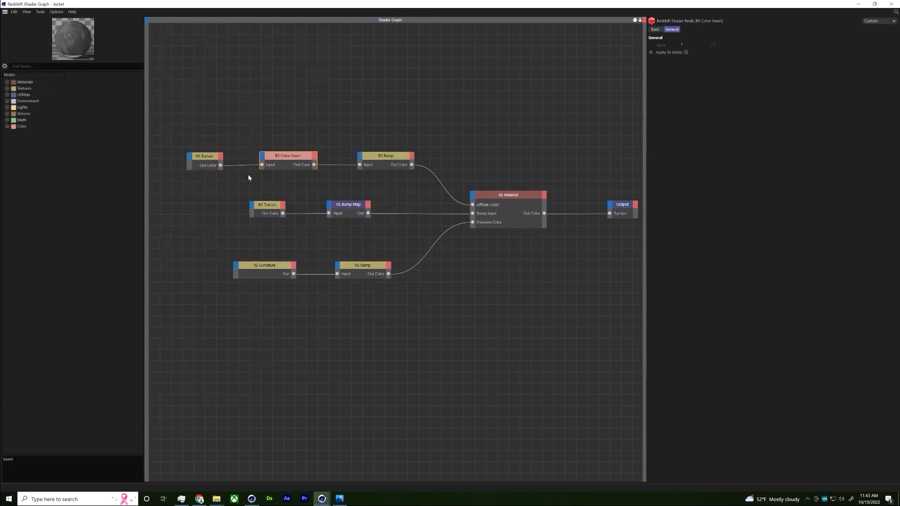
{"action": "left_click", "coordinate": [398, 156]}
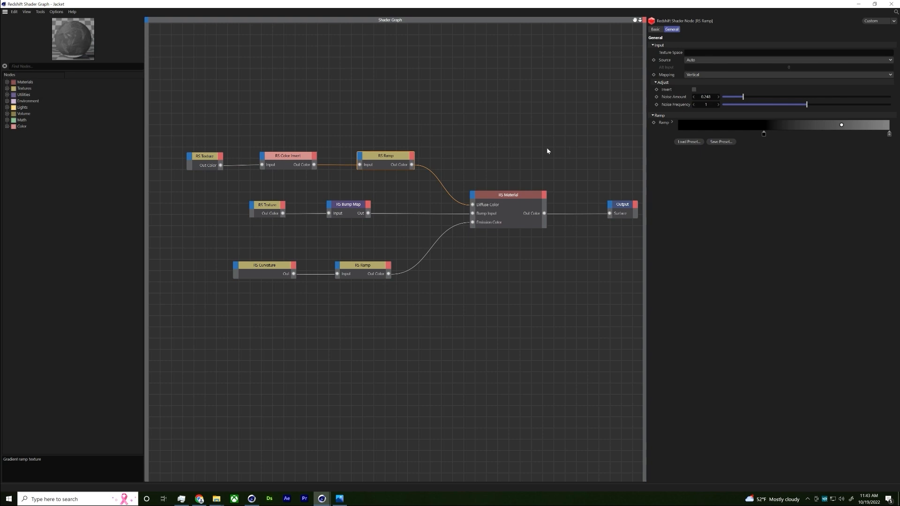
{"action": "double_click", "coordinate": [890, 134]}
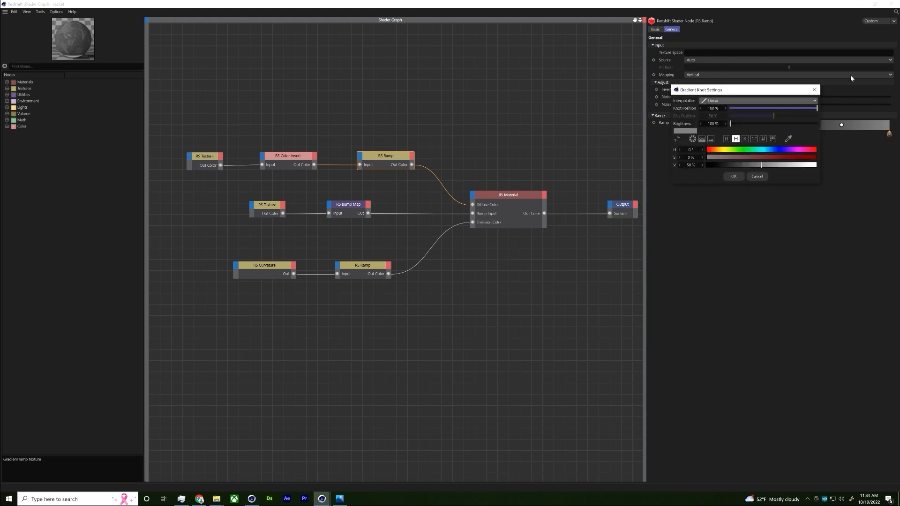
{"action": "left_click", "coordinate": [814, 90]}
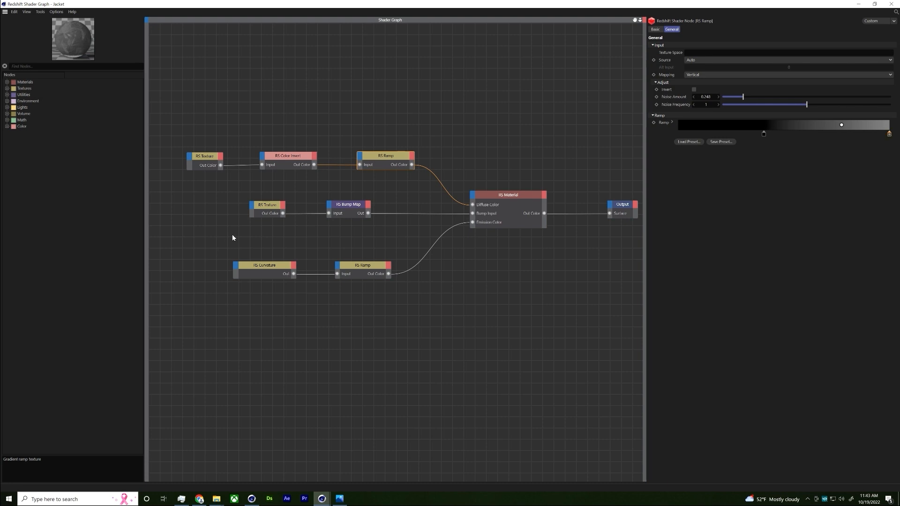
- Inspect the RS Curvature node's remap and general settings and the RS Ramp feeding the jacket's emission color
{"action": "left_click", "coordinate": [262, 271]}
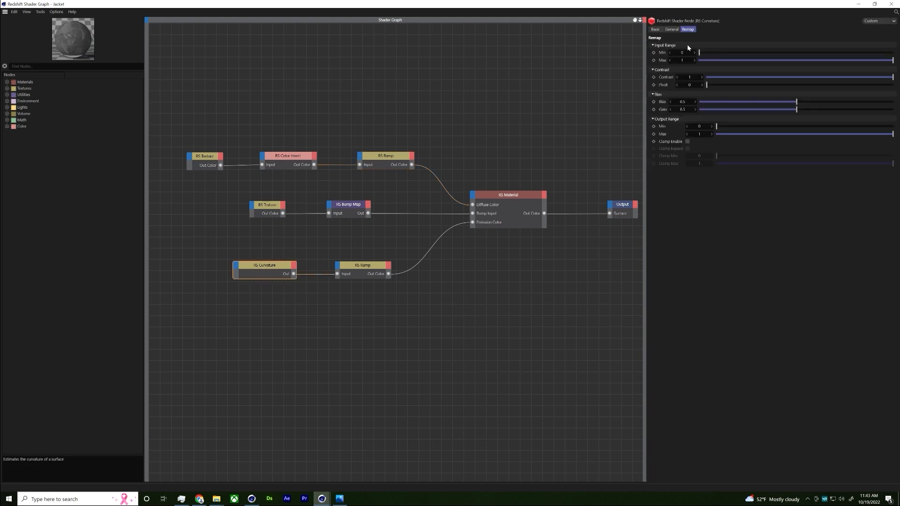
{"action": "left_click", "coordinate": [678, 30]}
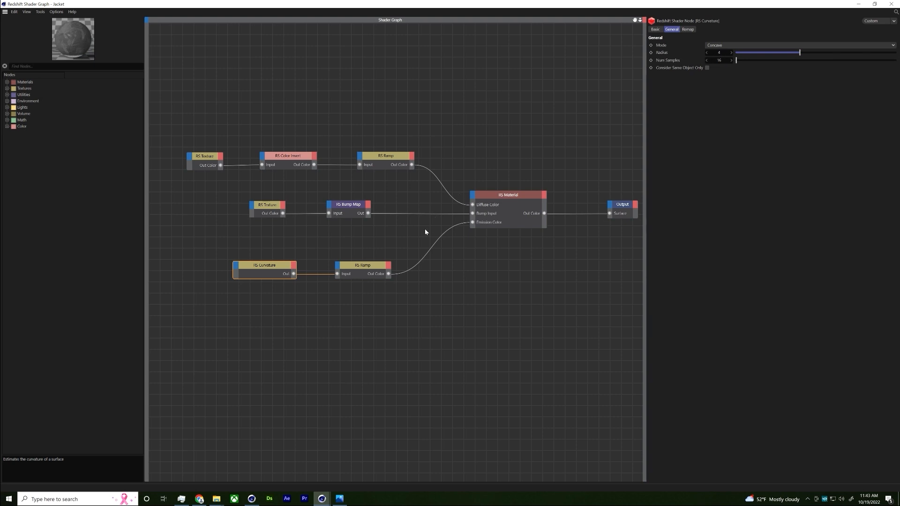
{"action": "left_click", "coordinate": [356, 266]}
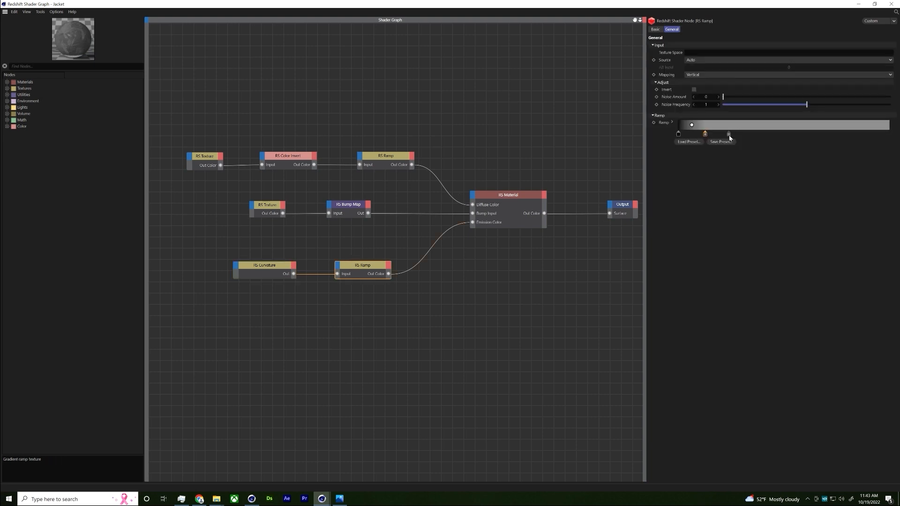
- Close the Jacket shader graph and move the RenderView window just below the main toolbar
{"action": "left_click_drag", "start_coordinate": [572, 164], "coordinate": [513, 201]}
{"action": "left_click_drag", "start_coordinate": [727, 3], "coordinate": [734, 90]}
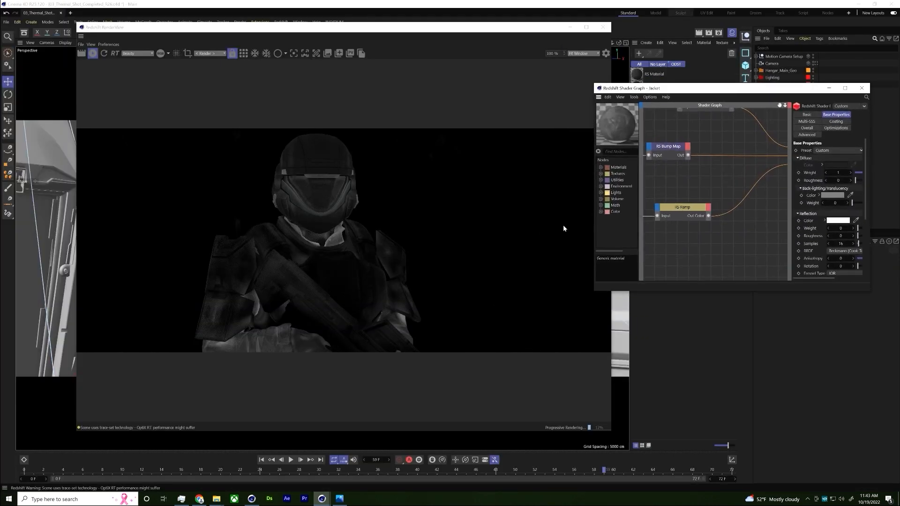
{"action": "left_click", "coordinate": [861, 88]}
{"action": "left_click_drag", "start_coordinate": [414, 34], "coordinate": [409, 53]}
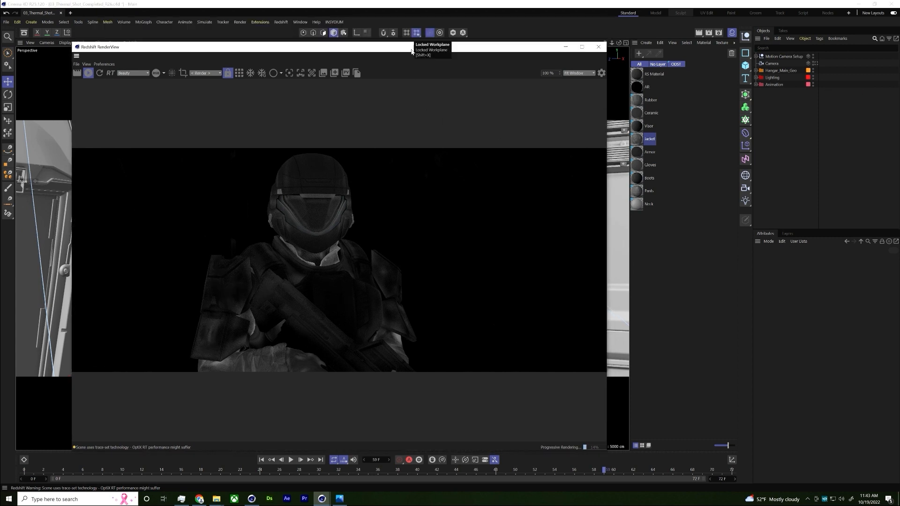
- Show the Redshift AOV Manager beside the render and examine the Beauty and Cryptomatte AOV settings
{"action": "left_click", "coordinate": [281, 22]}
{"action": "left_click", "coordinate": [300, 92]}
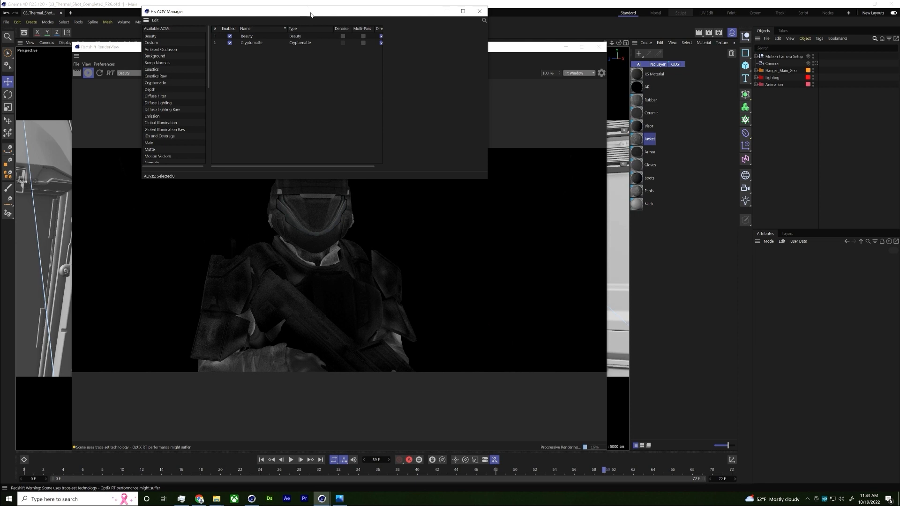
{"action": "left_click_drag", "start_coordinate": [311, 15], "coordinate": [675, 49]}
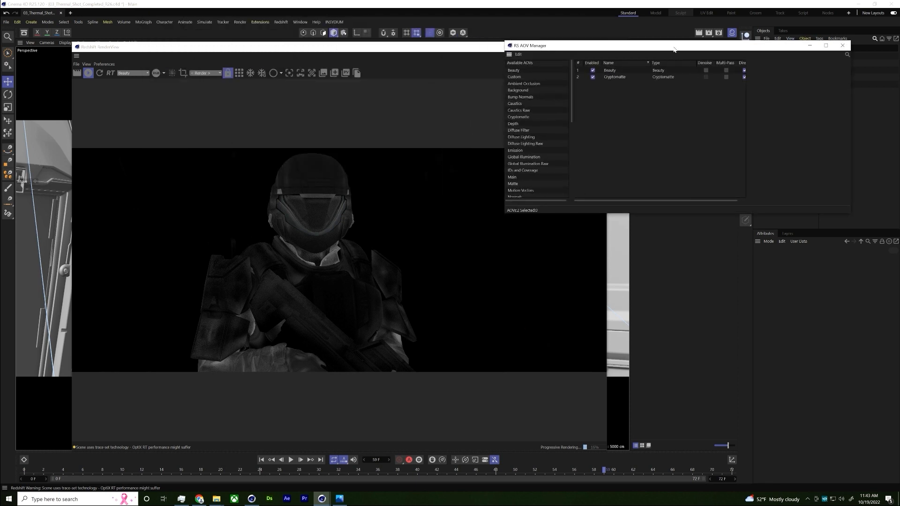
{"action": "left_click", "coordinate": [609, 72]}
{"action": "left_click", "coordinate": [618, 77]}
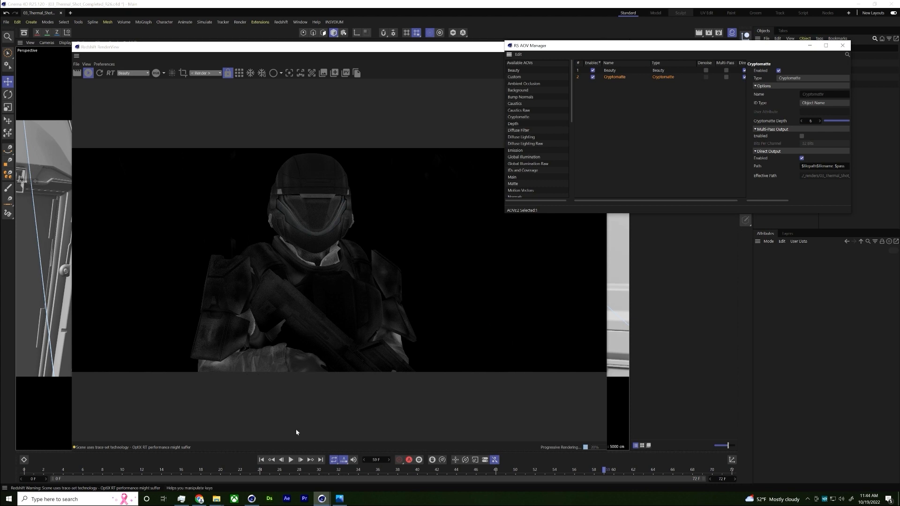
- Stop the interactive render, open 02_Thermal_Comp.aep from the 03_Thermal_Shader_Overview project folder in After Effects, and dismiss the missing font and effect warnings
{"action": "left_click", "coordinate": [217, 499]}
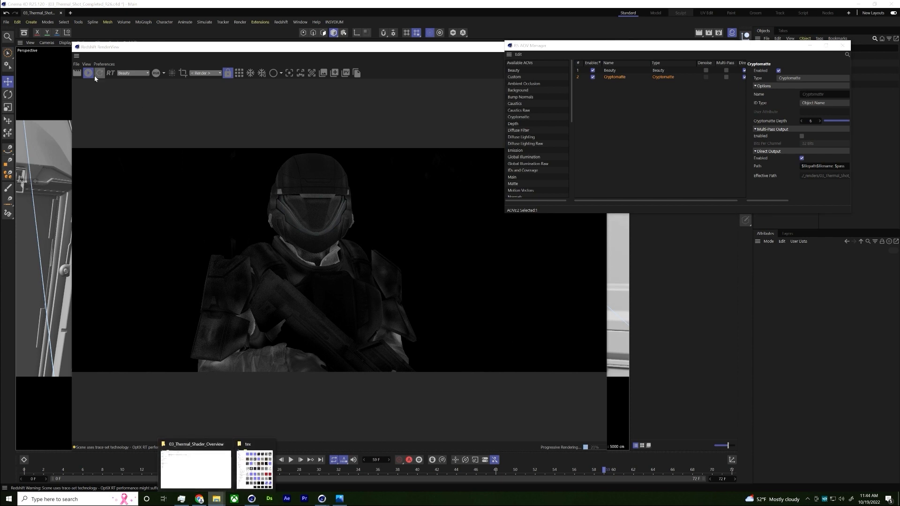
{"action": "left_click", "coordinate": [404, 321]}
{"action": "mouse_move", "coordinate": [216, 499]}
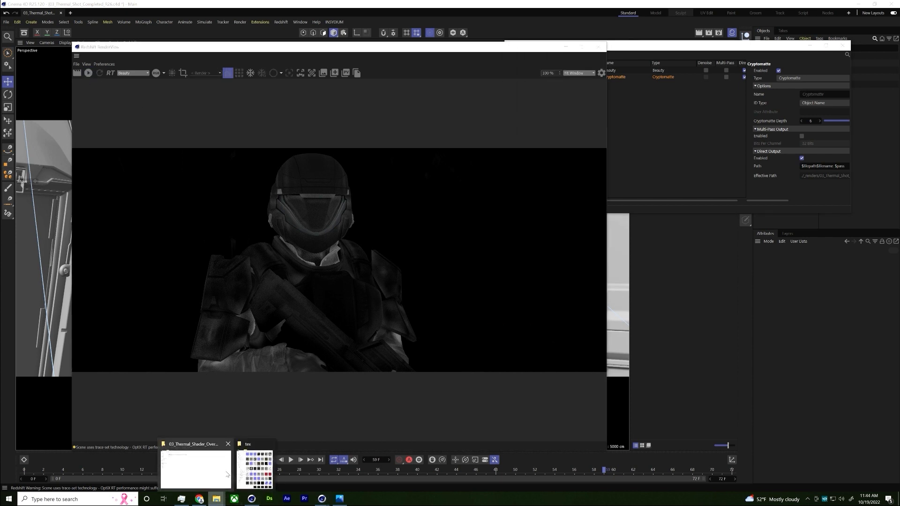
{"action": "left_click", "coordinate": [226, 474]}
{"action": "double_click", "coordinate": [155, 55]}
{"action": "left_click", "coordinate": [150, 63]}
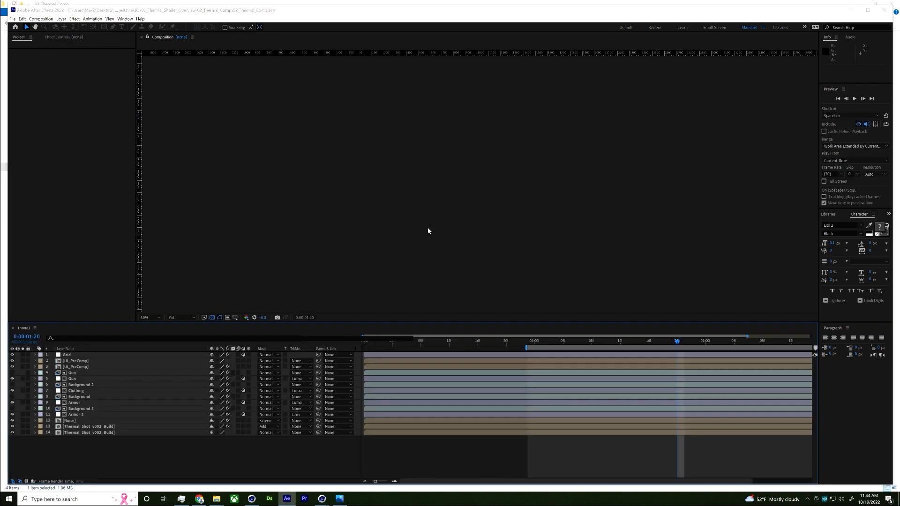
{"action": "left_click", "coordinate": [530, 308]}
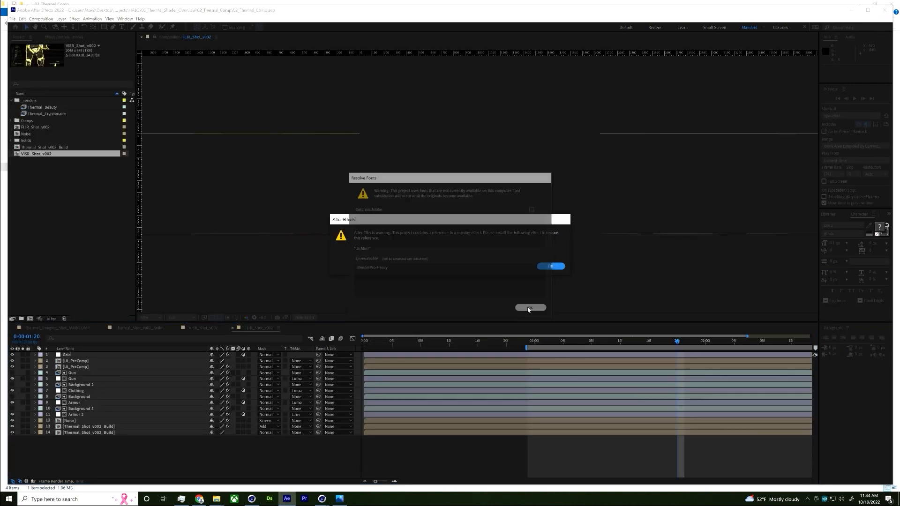
{"action": "left_click", "coordinate": [550, 267]}
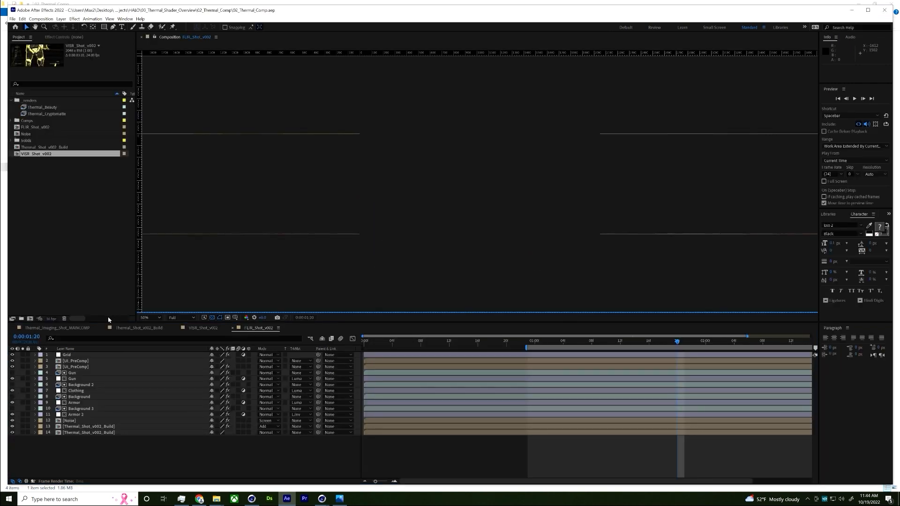
- Show the Thermal_Imaging_Shot_MAINCOMP composition and play the finished thermal shot from 0:00:00:21
{"action": "left_click", "coordinate": [66, 329]}
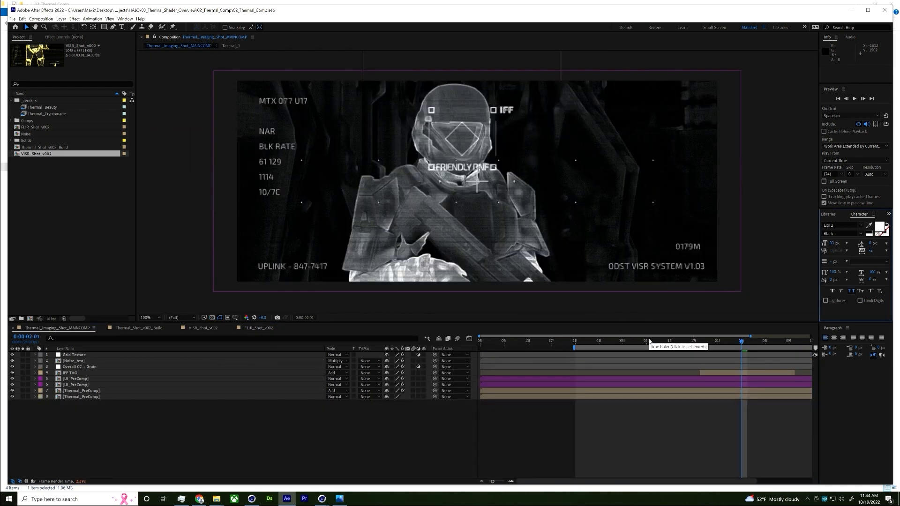
{"action": "left_click", "coordinate": [578, 345]}
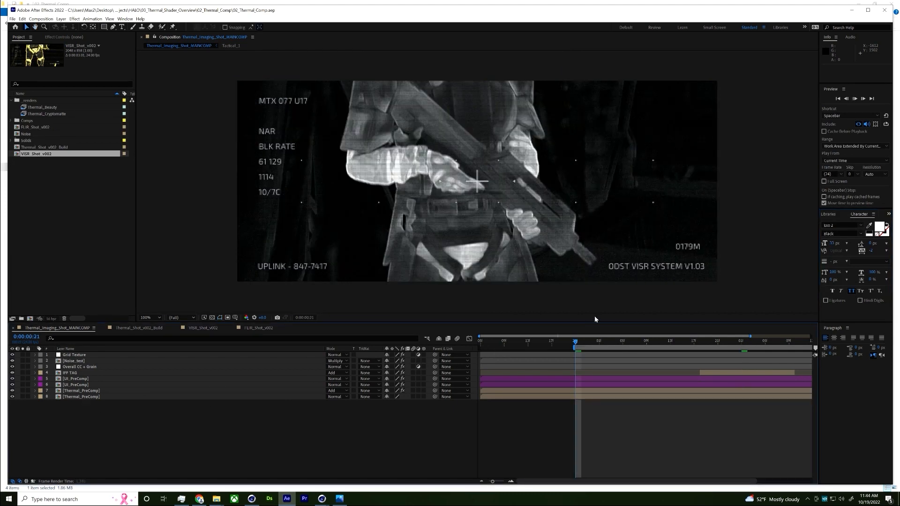
{"action": "key", "text": "space"}
- Create a new composition from the Thermal_Beauty footage and add Thermal_Cryptomatte as the layer above it
{"action": "left_click", "coordinate": [42, 108]}
{"action": "left_click", "coordinate": [60, 114]}
{"action": "left_click", "coordinate": [45, 107]}
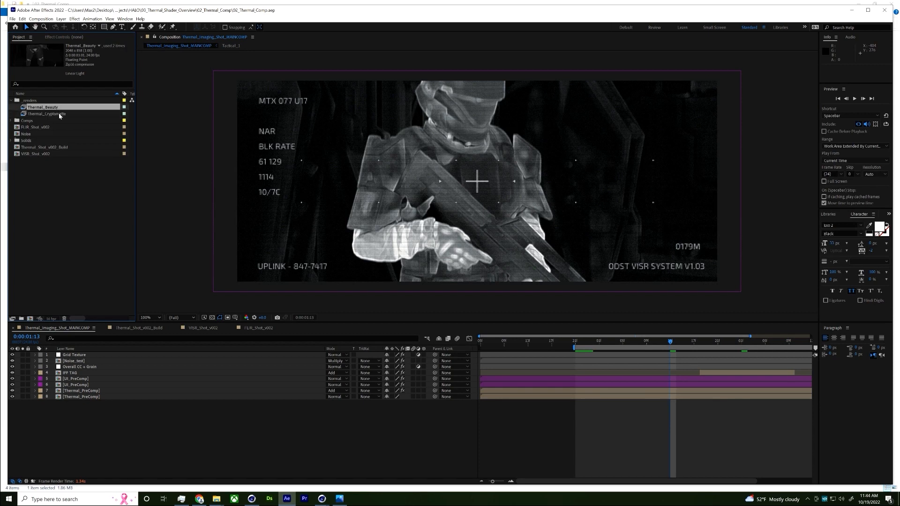
{"action": "left_click", "coordinate": [30, 319]}
{"action": "left_click_drag", "start_coordinate": [587, 338], "coordinate": [706, 339]}
{"action": "left_click", "coordinate": [65, 120]}
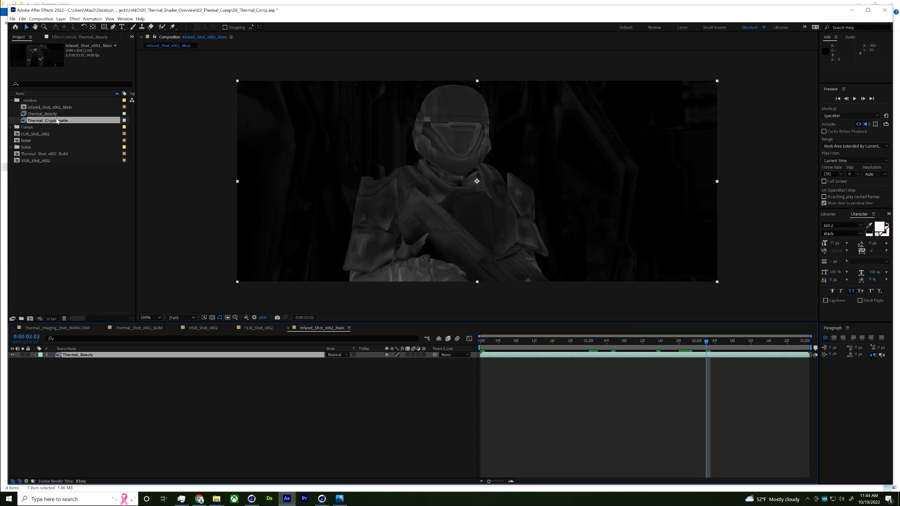
{"action": "left_click_drag", "start_coordinate": [66, 122], "coordinate": [87, 360]}
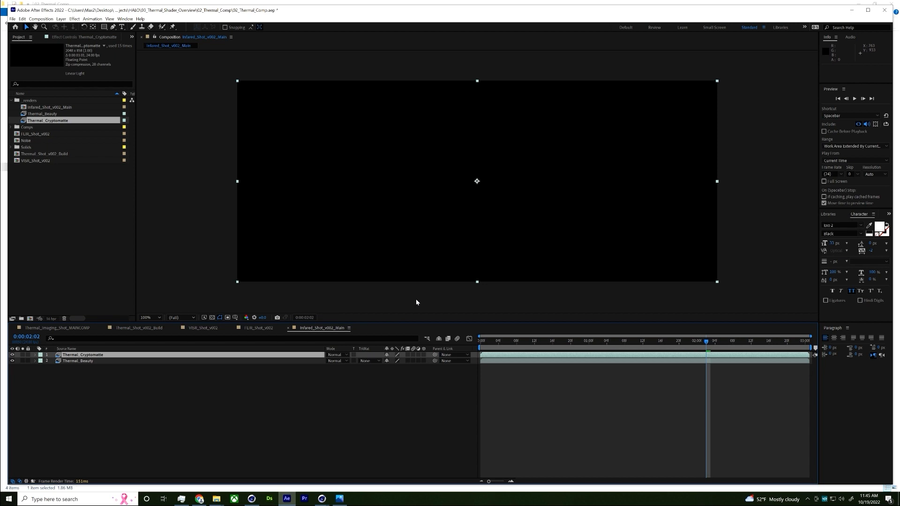
- Apply the Cryptomatte effect to the Thermal_Cryptomatte layer
{"action": "key", "text": "ctrl+space"}
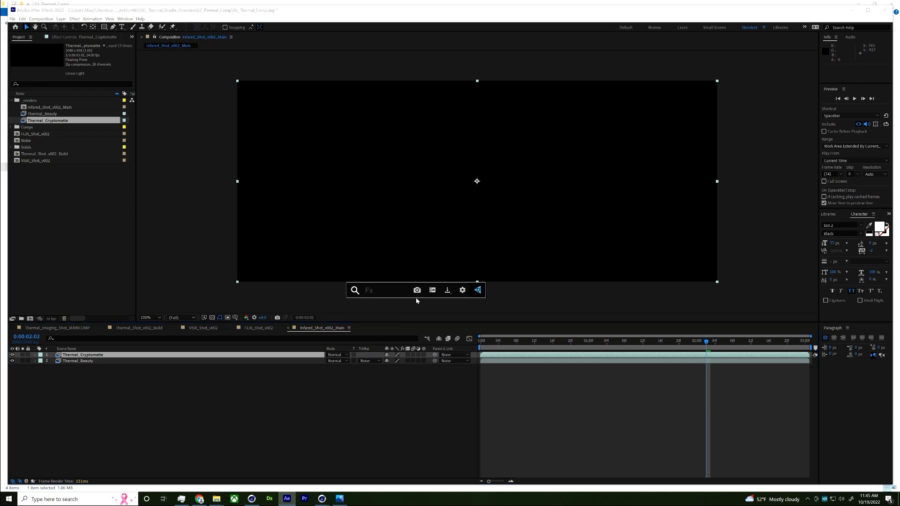
{"action": "type", "text": "cyro"}
{"action": "key", "text": "BackSpace"}
{"action": "key", "text": "BackSpace"}
{"action": "key", "text": "BackSpace"}
{"action": "type", "text": "ry"}
{"action": "key", "text": "Return"}
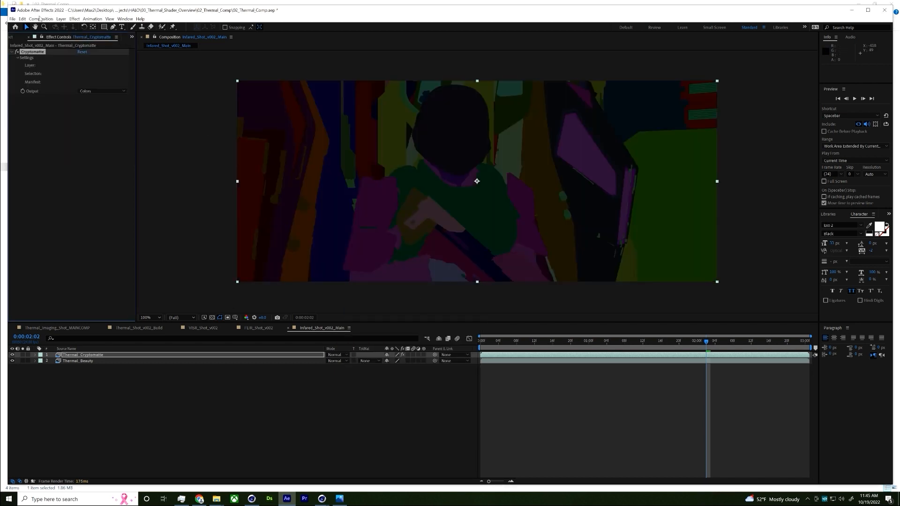
- Add the soldier's shoulder armor, torso and helmet to the Cryptomatte selection, plus the waist area at 0:00:00:16
{"action": "left_click", "coordinate": [387, 206]}
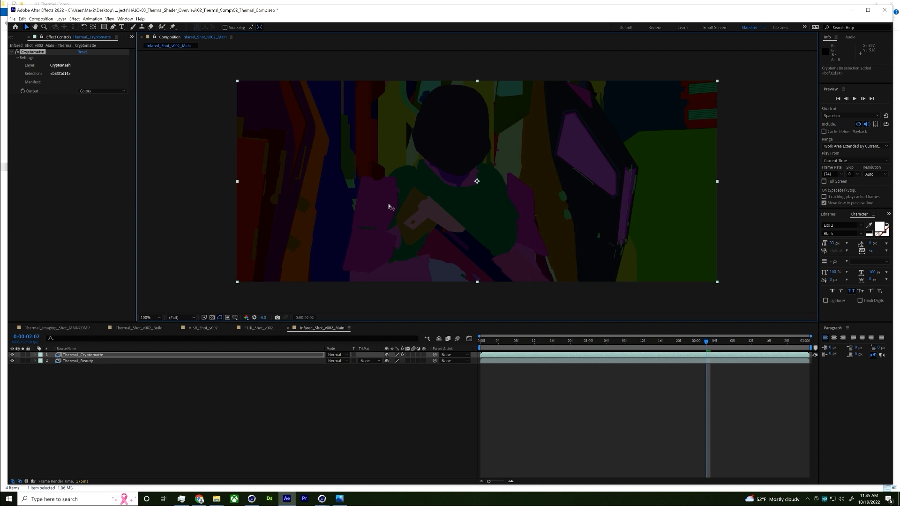
{"action": "left_click", "coordinate": [475, 199]}
{"action": "left_click", "coordinate": [458, 145]}
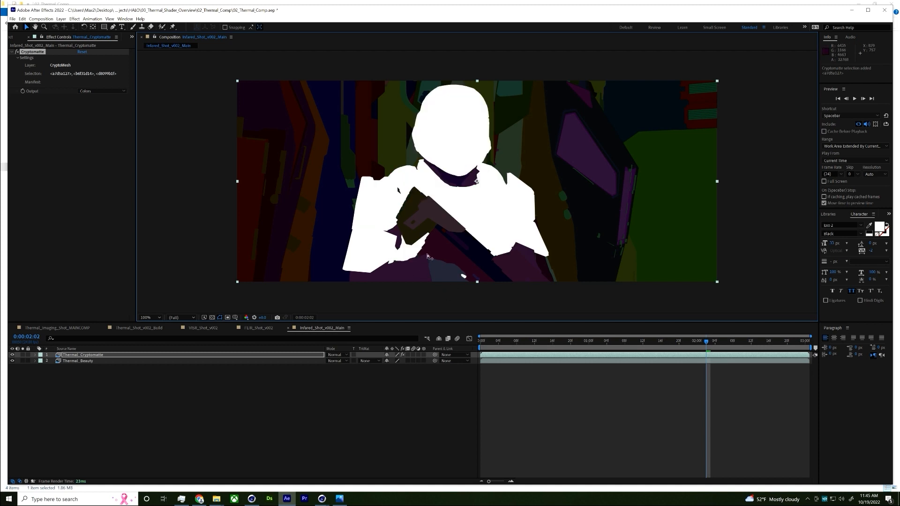
{"action": "left_click", "coordinate": [552, 341]}
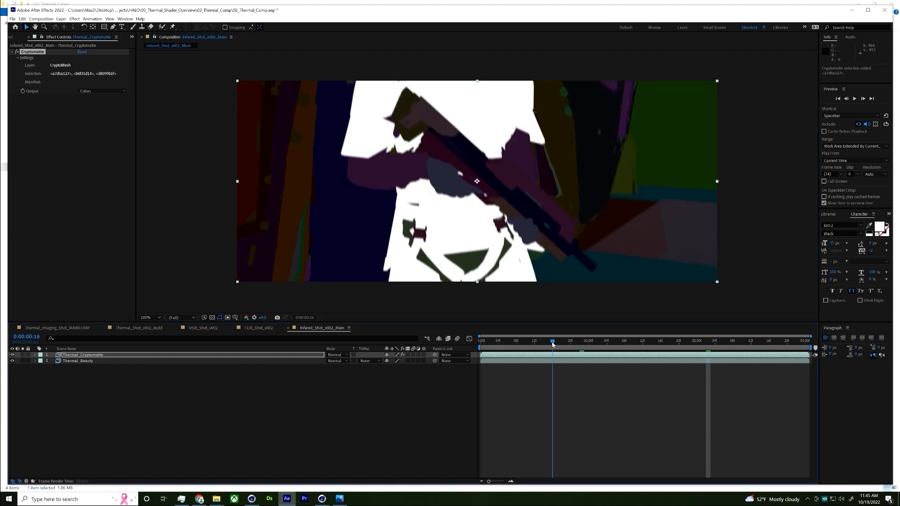
{"action": "left_click", "coordinate": [424, 201]}
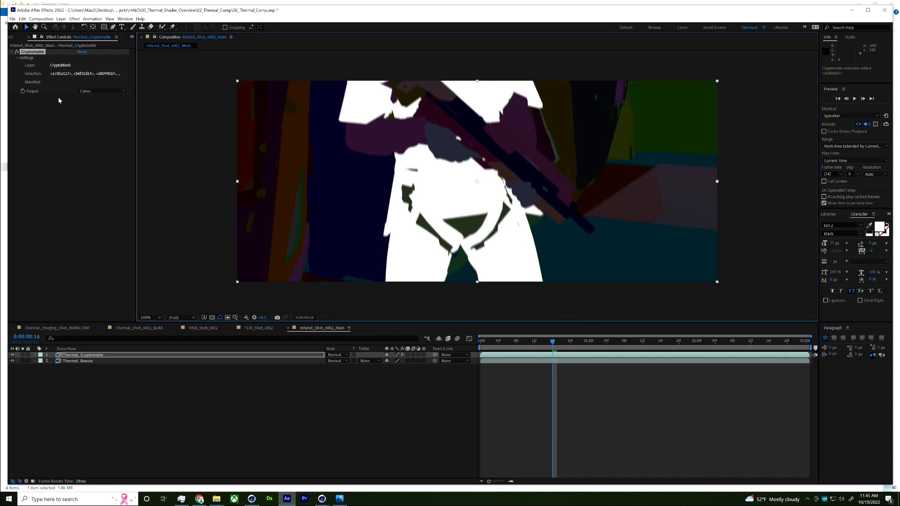
- Set the Cryptomatte output to Matte Only and check the matte at 0:00:01:14
{"action": "left_click", "coordinate": [112, 91]}
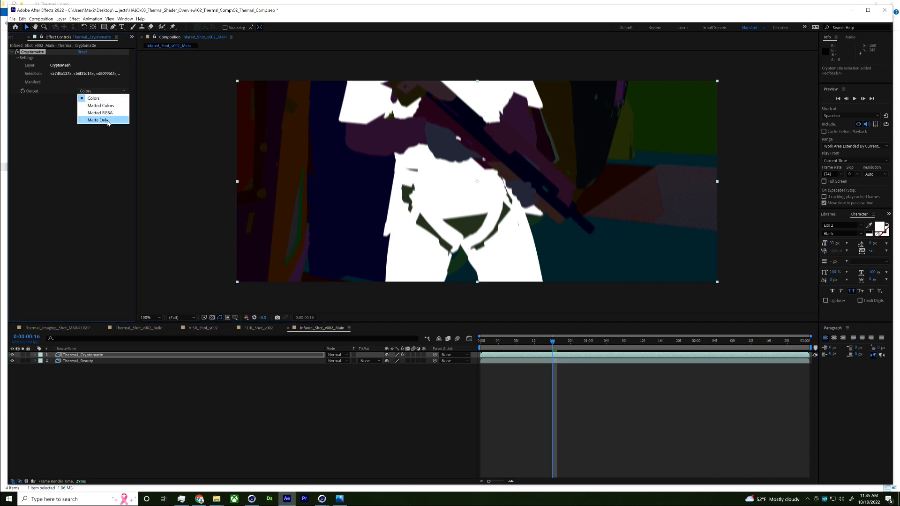
{"action": "left_click", "coordinate": [107, 120]}
{"action": "left_click", "coordinate": [652, 342]}
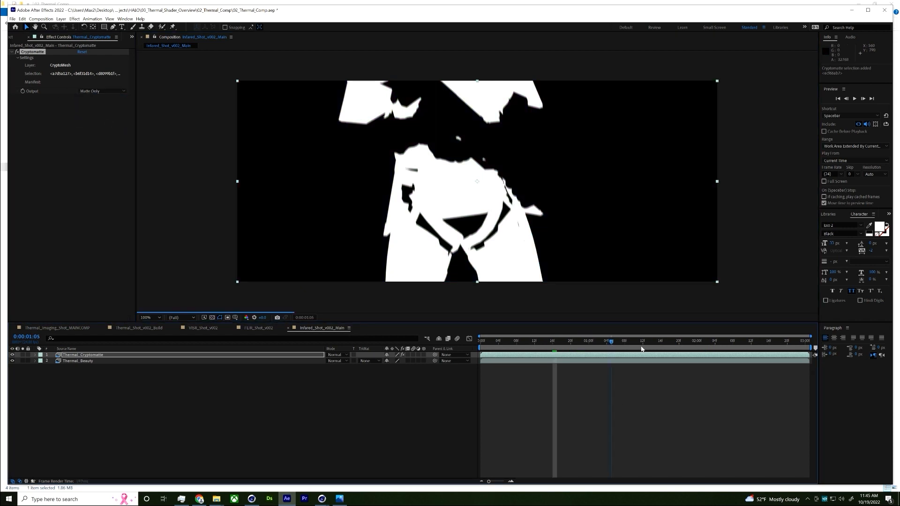
- Add an adjustment layer beneath Thermal_Cryptomatte and set its track matte to Luma Matte "Thermal_Cryptomatte"
{"action": "right_click", "coordinate": [148, 385]}
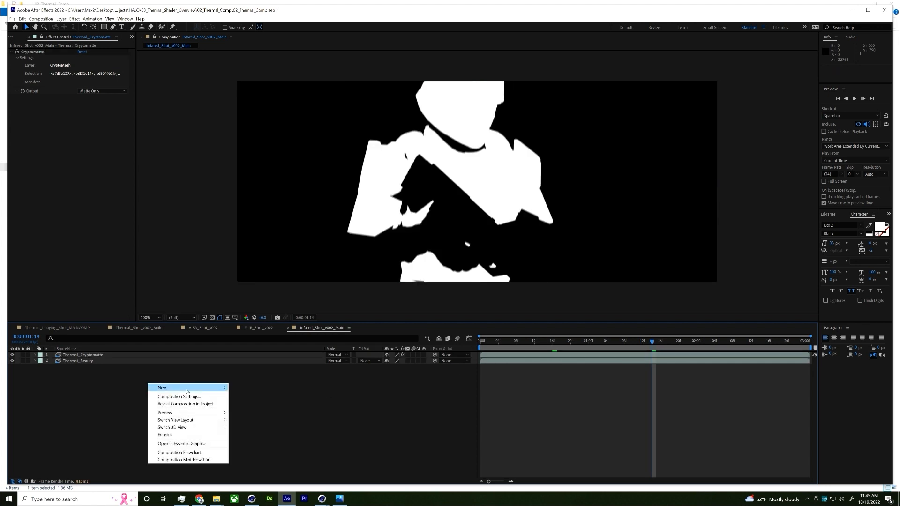
{"action": "mouse_move", "coordinate": [164, 388]}
{"action": "left_click", "coordinate": [264, 441]}
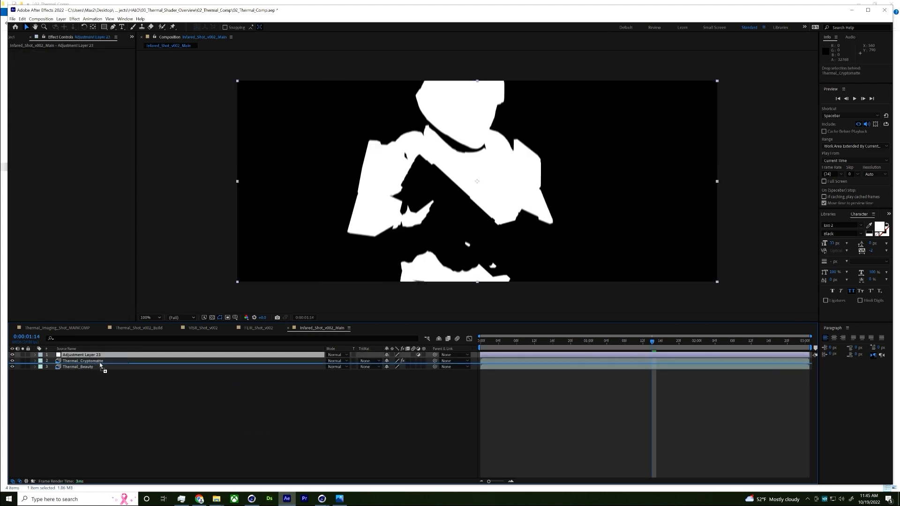
{"action": "key", "text": "ctrl+bracketleft"}
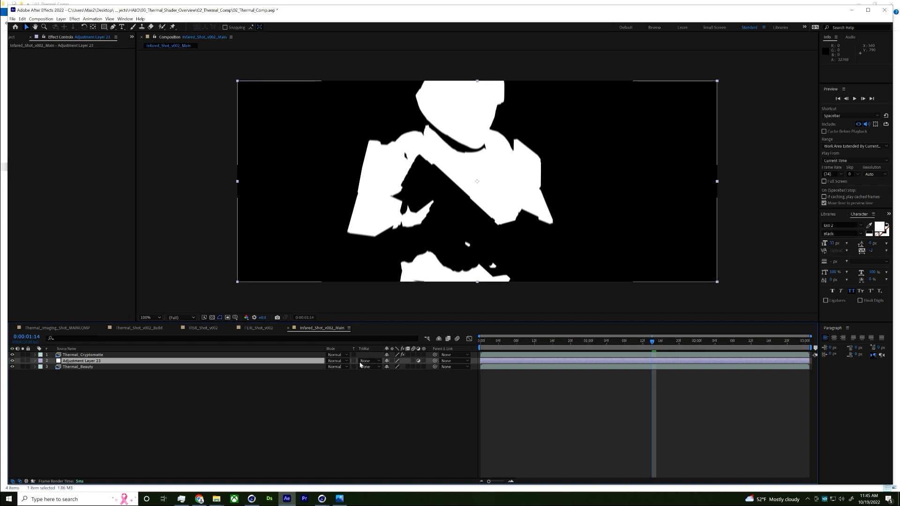
{"action": "left_click", "coordinate": [368, 361]}
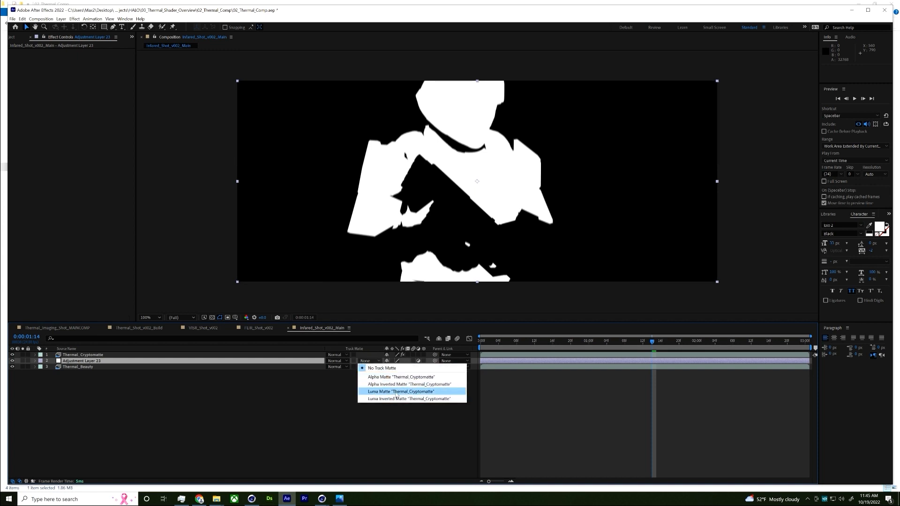
{"action": "left_click", "coordinate": [393, 392]}
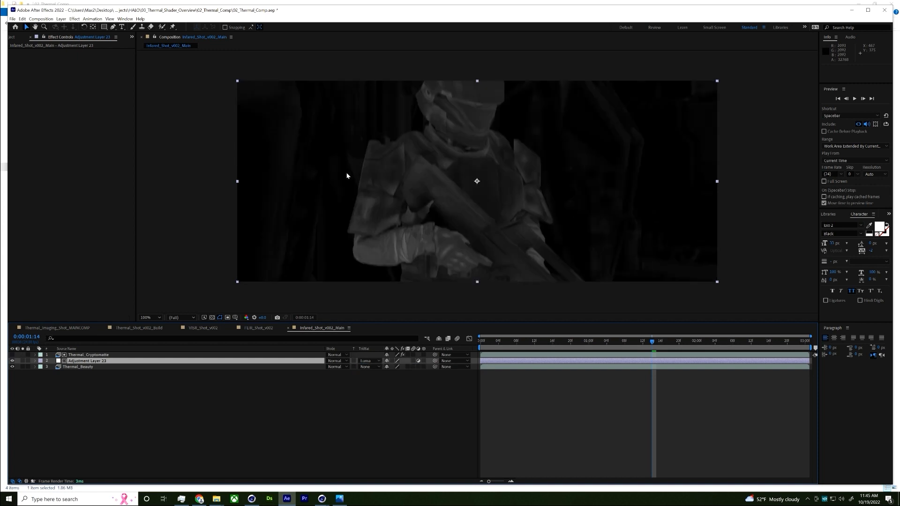
- Apply Levels to the matted adjustment layer and lower Input White to brighten the soldier's armor
{"action": "key", "text": "ctrl+space"}
{"action": "type", "text": "leve"}
{"action": "key", "text": "Return"}
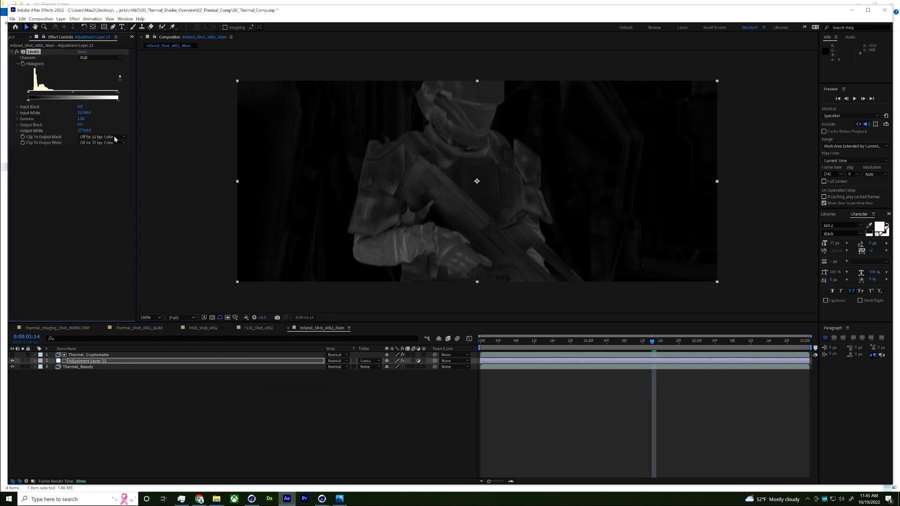
{"action": "left_click_drag", "start_coordinate": [116, 95], "coordinate": [82, 99]}
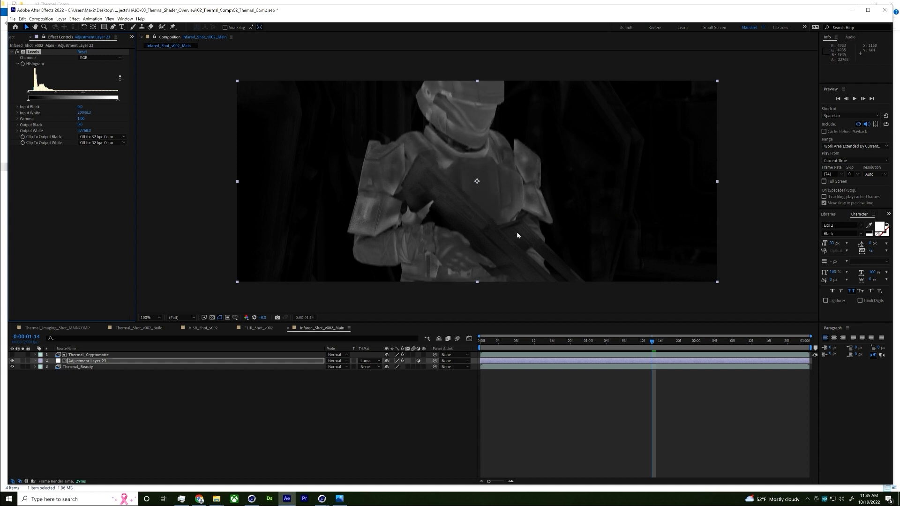
{"action": "left_click", "coordinate": [93, 361]}
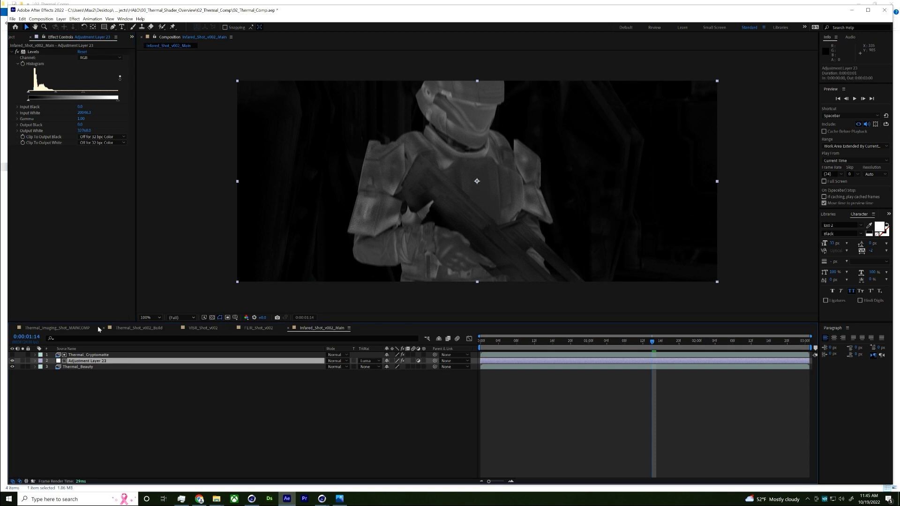
- Open Thermal_PreComp from the main comp and review its base, BG, clothing, pants and armor layers with their Cryptomatte mattes
{"action": "left_click", "coordinate": [57, 328]}
{"action": "double_click", "coordinate": [84, 396]}
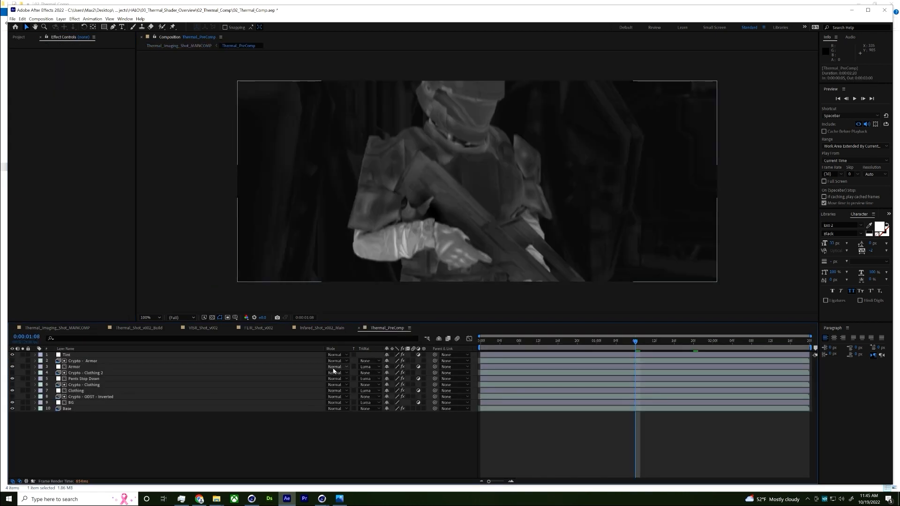
{"action": "left_click", "coordinate": [79, 403]}
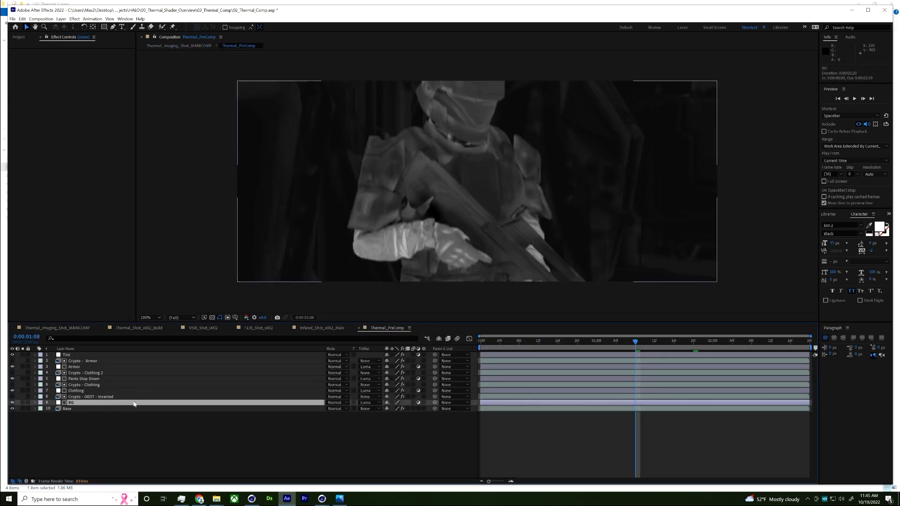
{"action": "left_click", "coordinate": [89, 409]}
{"action": "left_click", "coordinate": [12, 409]}
{"action": "left_click", "coordinate": [13, 408]}
{"action": "left_click", "coordinate": [76, 391]}
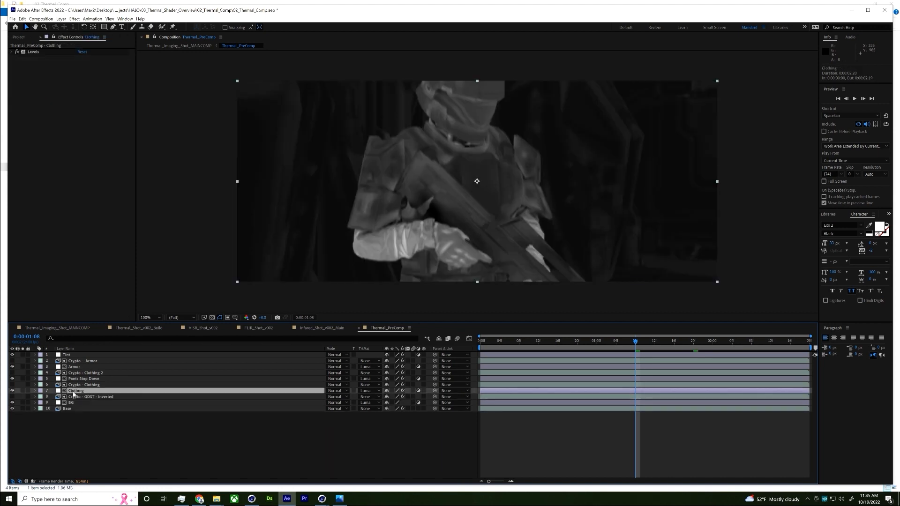
{"action": "left_click", "coordinate": [96, 380]}
{"action": "key", "text": "ctrl+Up"}
{"action": "key", "text": "ctrl+Up"}
{"action": "key", "text": "ctrl+Up"}
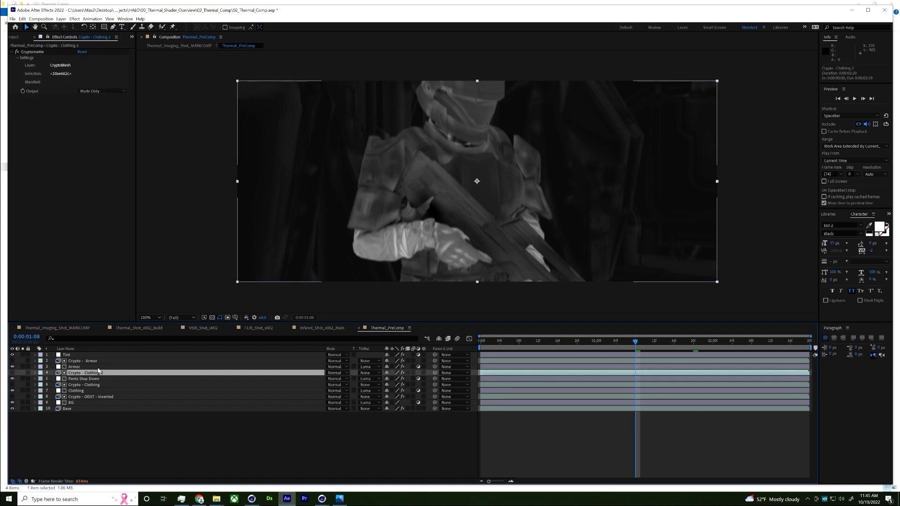
{"action": "left_click", "coordinate": [247, 434]}
- Reveal Thermal_PreComp in the project and create a new composition from it
{"action": "left_click", "coordinate": [19, 37]}
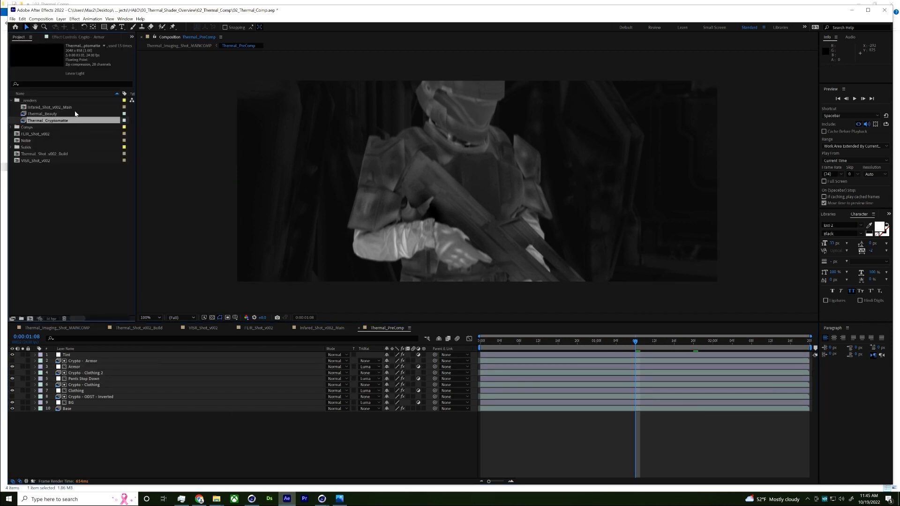
{"action": "right_click", "coordinate": [118, 371]}
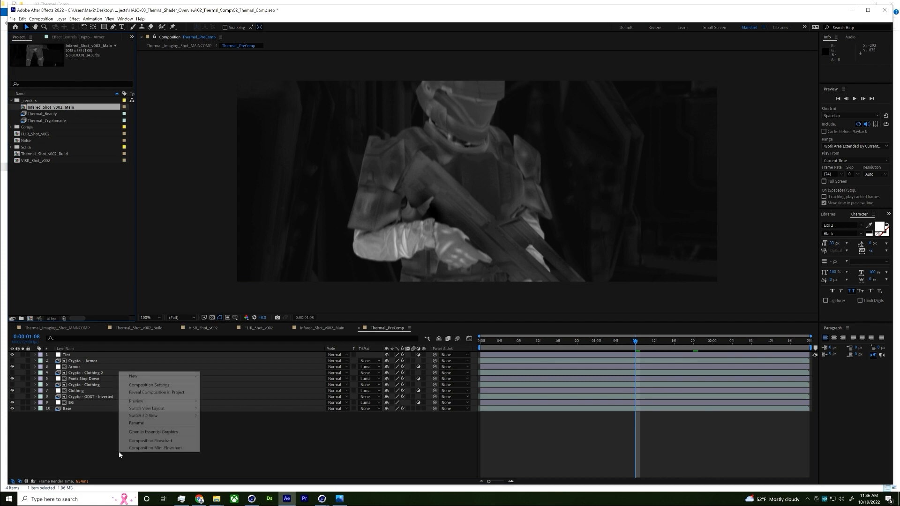
{"action": "left_click", "coordinate": [164, 392]}
{"action": "left_click_drag", "start_coordinate": [56, 165], "coordinate": [30, 318]}
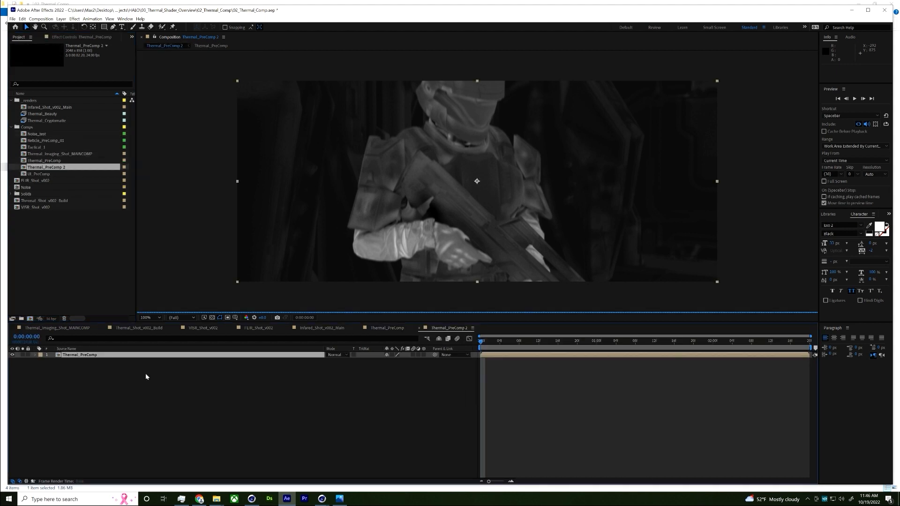
- Duplicate the Thermal_PreComp layer, go to 0:00:01:20, and apply Find Edges with Invert enabled to the upper copy
{"action": "key", "text": "ctrl+d"}
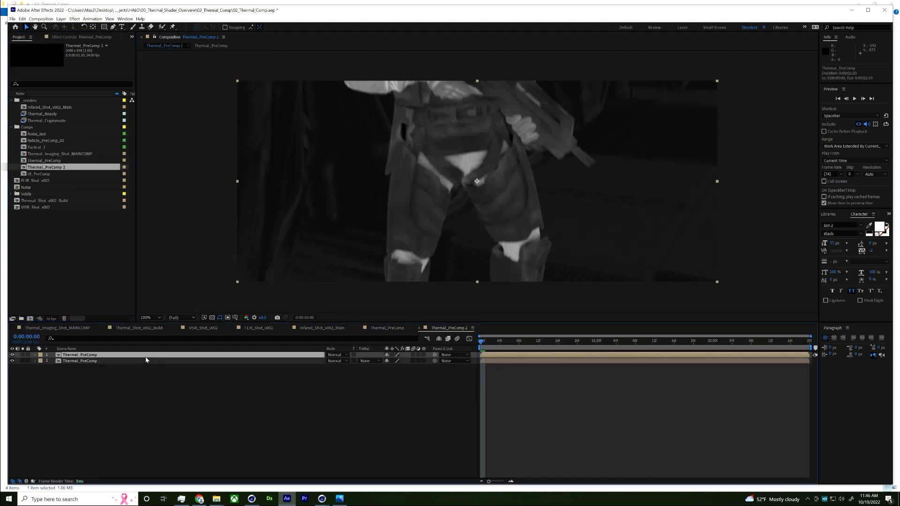
{"action": "left_click_drag", "start_coordinate": [646, 345], "coordinate": [693, 345]}
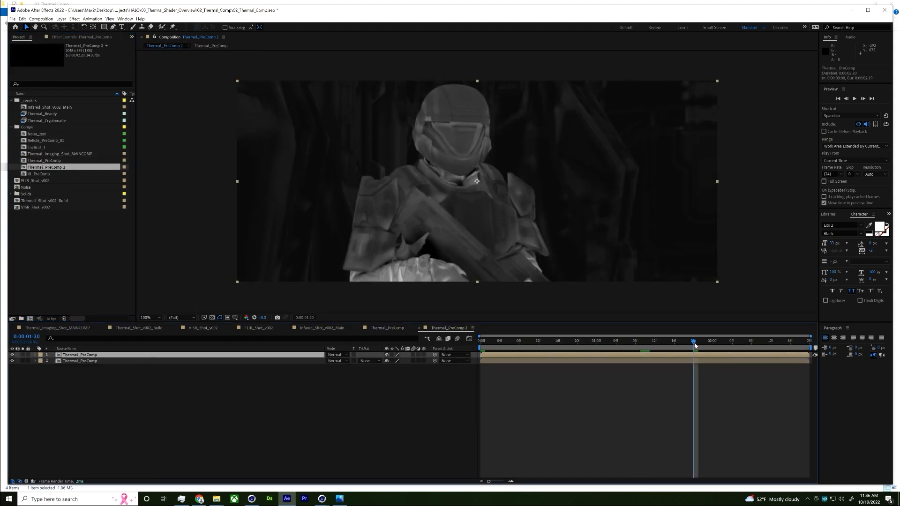
{"action": "key", "text": "ctrl+space"}
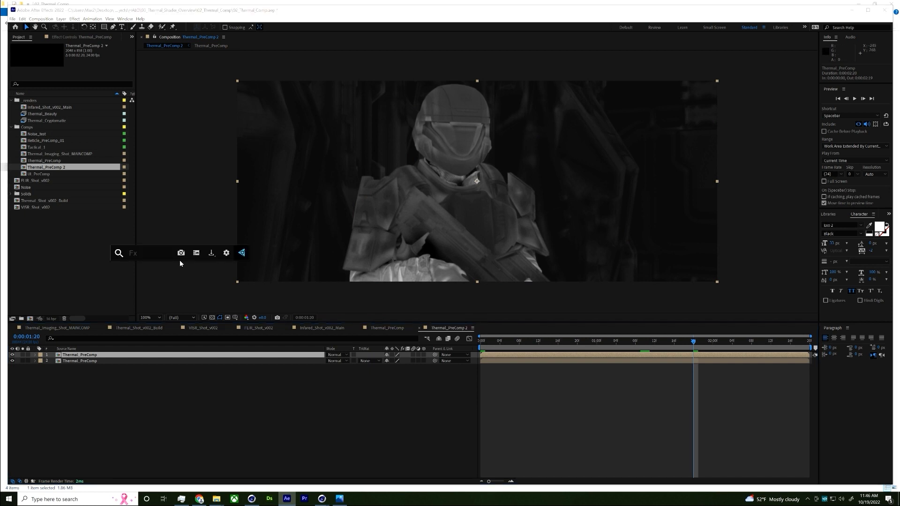
{"action": "type", "text": "find"}
{"action": "key", "text": "Return"}
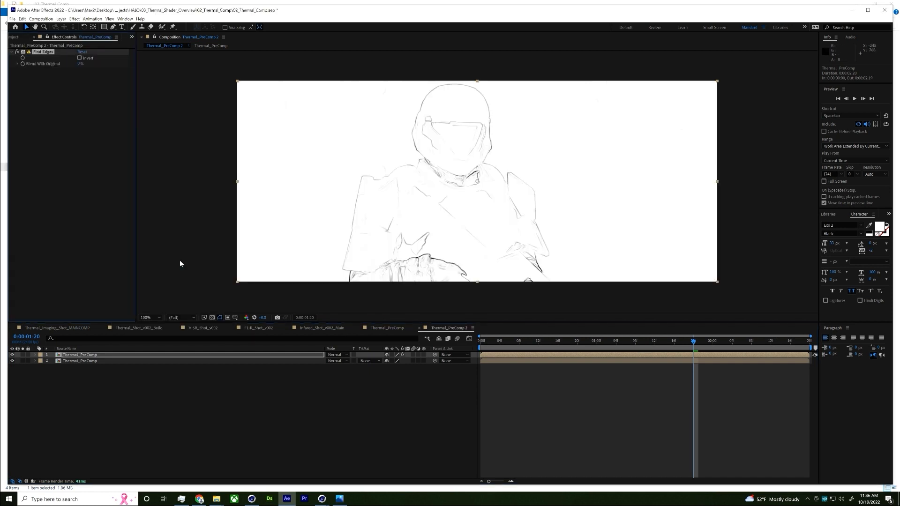
{"action": "left_click", "coordinate": [79, 58]}
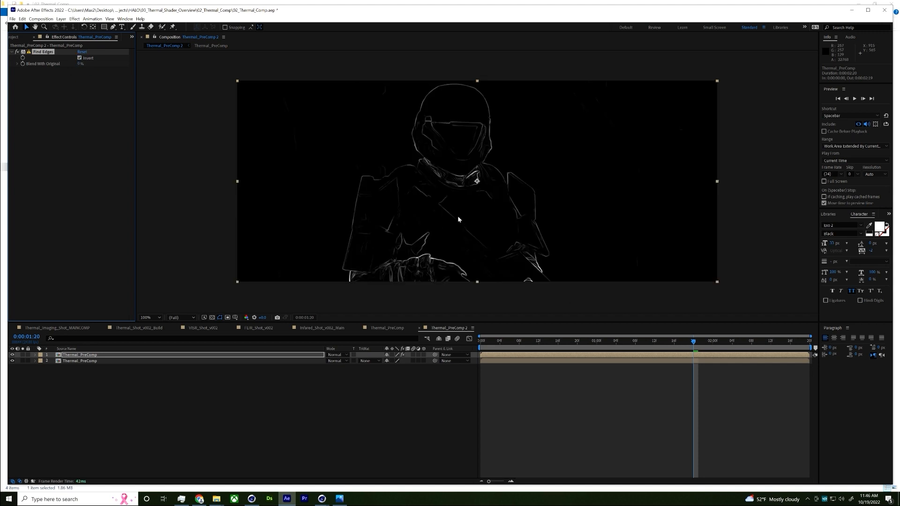
- Set the blending mode of the Find Edges layer to Add and check the edge glow on the soldier
{"action": "key", "text": "period"}
{"action": "left_click", "coordinate": [338, 355]}
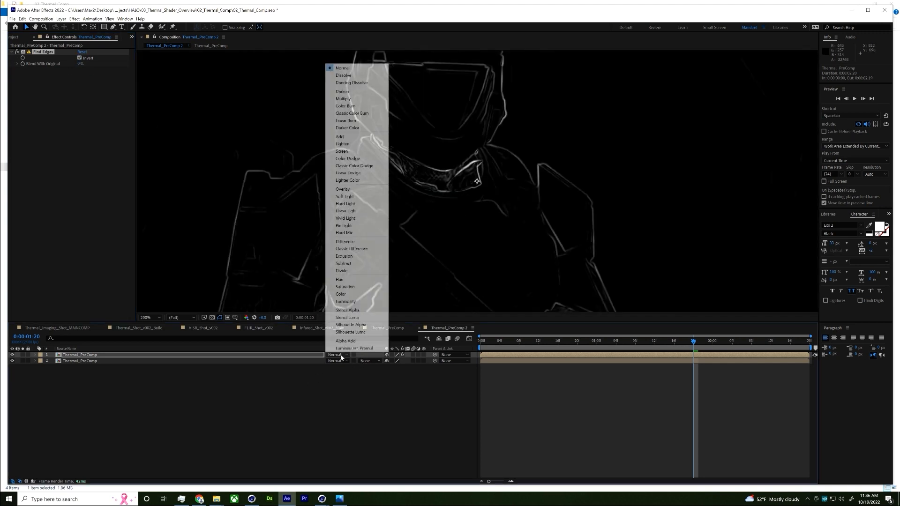
{"action": "left_click", "coordinate": [354, 140]}
{"action": "key", "text": "comma"}
{"action": "key", "text": "period"}
{"action": "key", "text": "comma"}
{"action": "left_click_drag", "start_coordinate": [511, 233], "coordinate": [485, 226]}
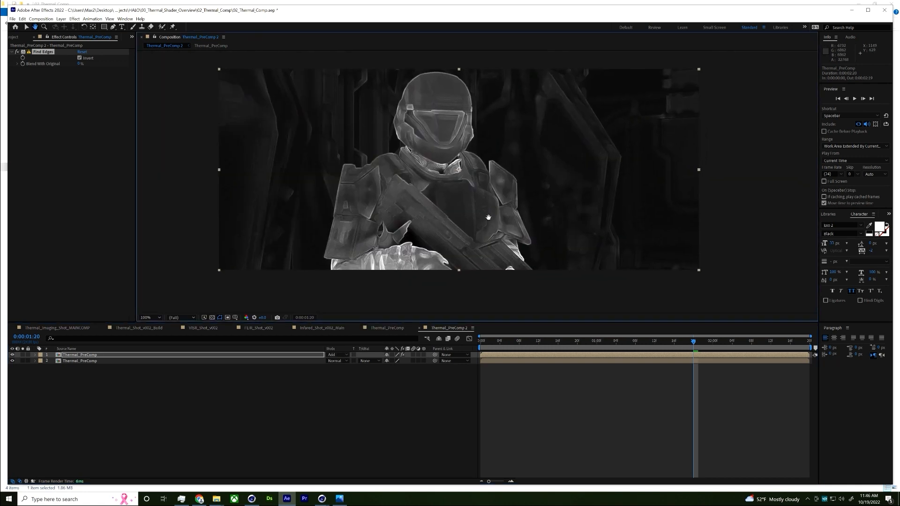
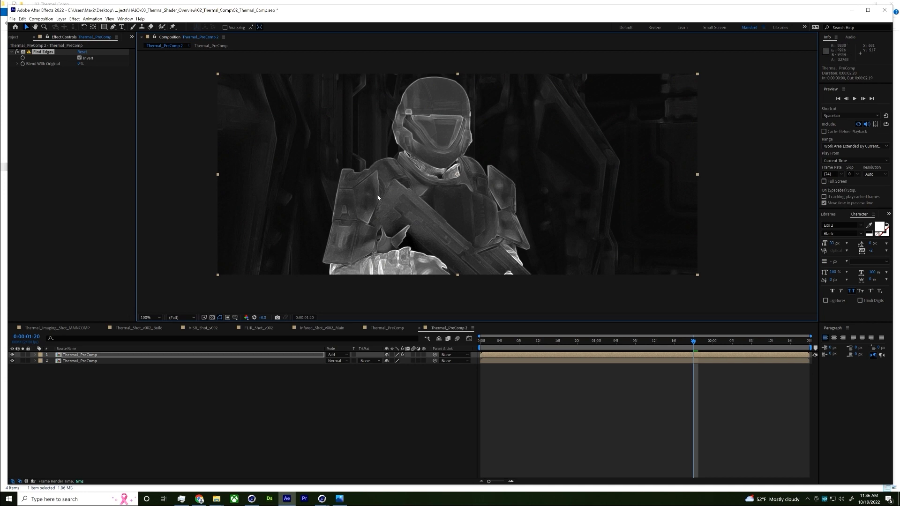
- Apply Levels after Find Edges on the upper Thermal_PreComp layer and lower its Input White and Gamma
{"action": "left_click", "coordinate": [83, 356]}
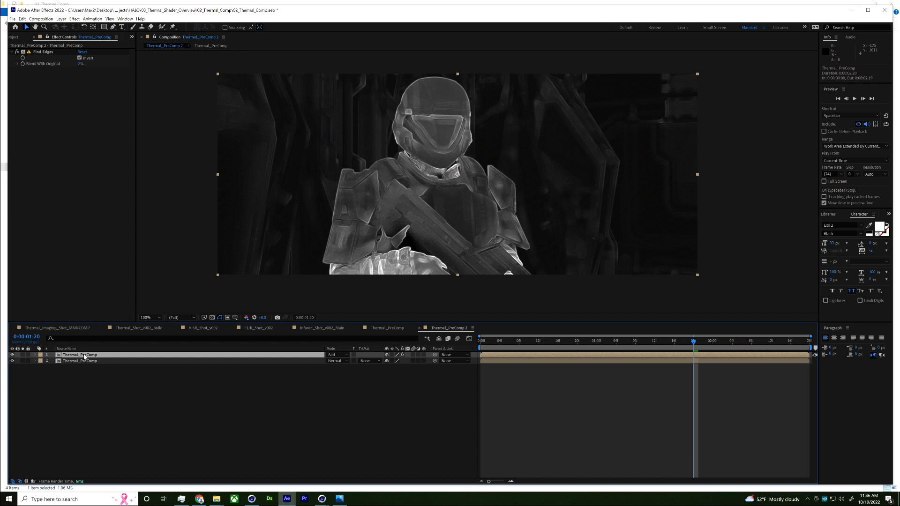
{"action": "key", "text": "ctrl+space"}
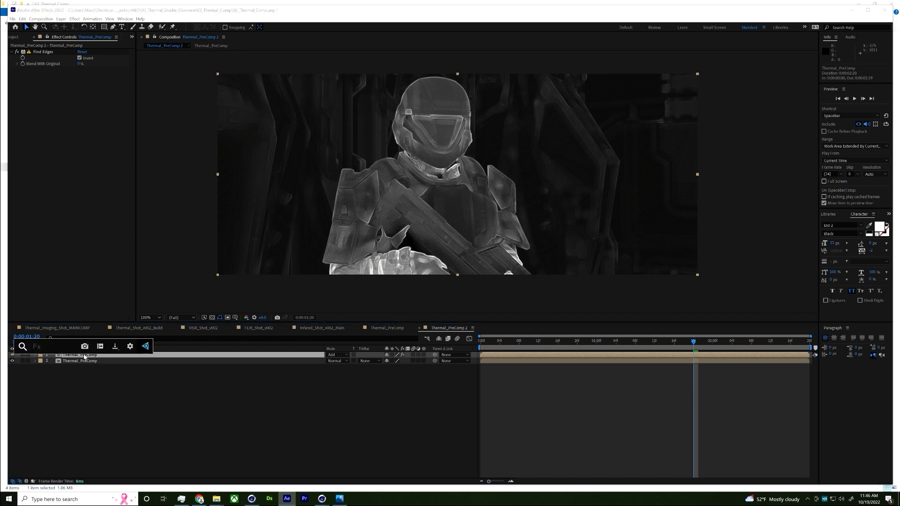
{"action": "type", "text": "levels"}
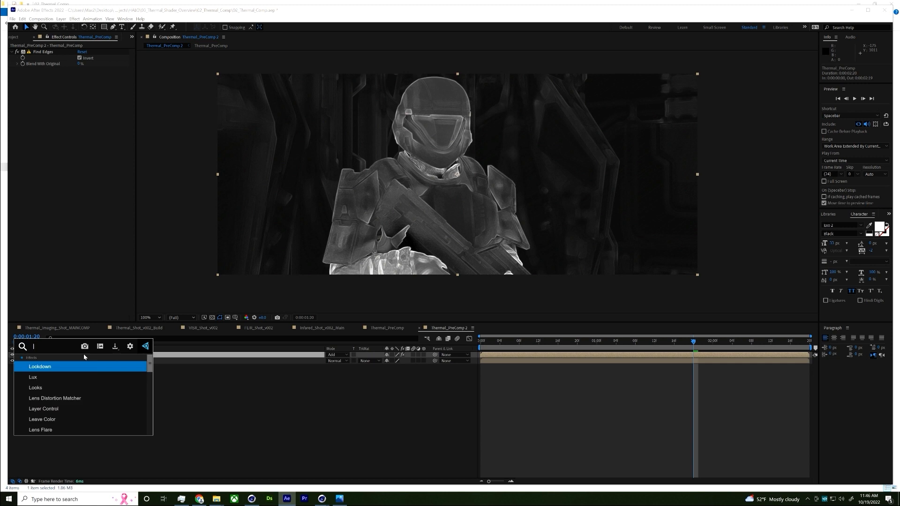
{"action": "key", "text": "Return"}
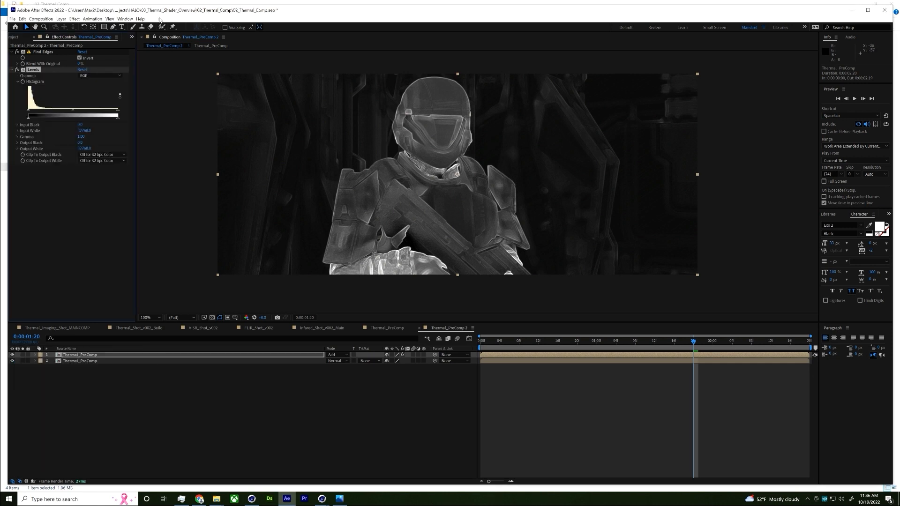
{"action": "left_click_drag", "start_coordinate": [118, 114], "coordinate": [67, 115]}
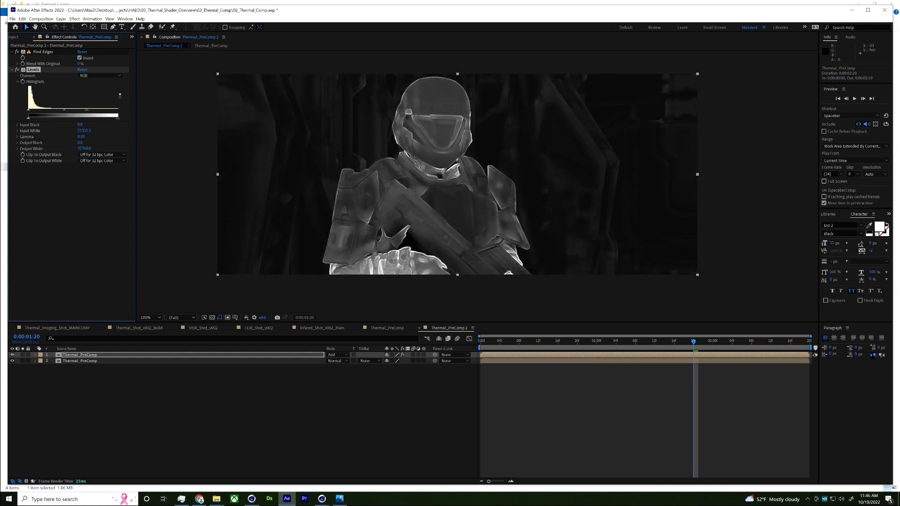
- Add UI_PreComp as the topmost layer of Thermal_PreComp 2
{"action": "left_click", "coordinate": [236, 385]}
{"action": "left_click", "coordinate": [16, 36]}
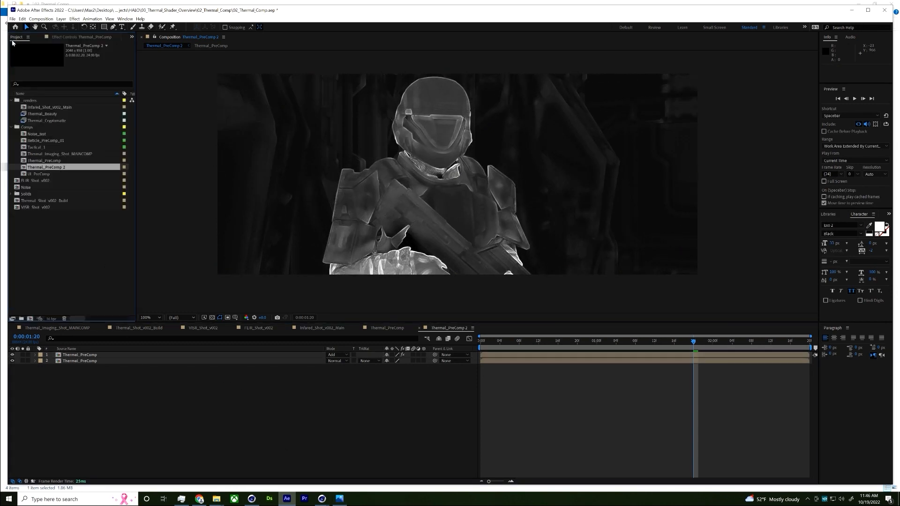
{"action": "left_click", "coordinate": [53, 167]}
{"action": "left_click_drag", "start_coordinate": [42, 174], "coordinate": [95, 355]}
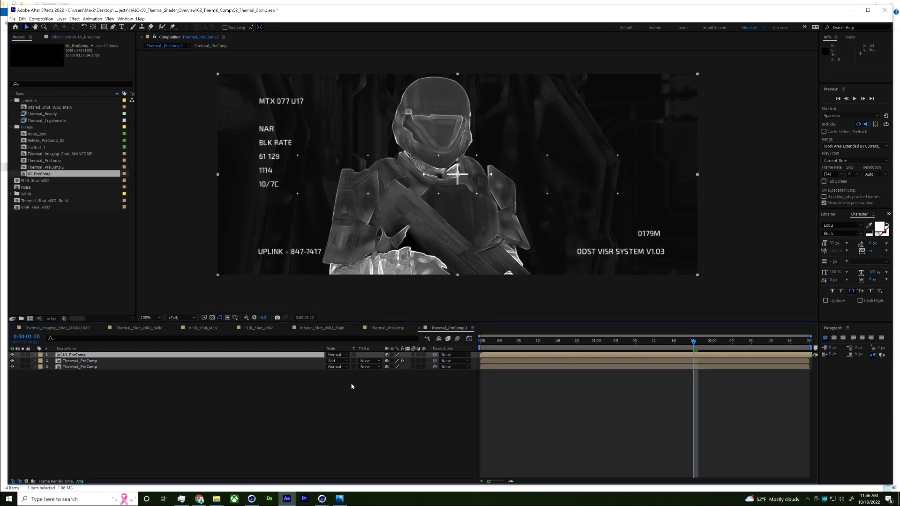
- Open UI_PreComp and review its text layers and the Mosaic effect on its adjustment layer
{"action": "double_click", "coordinate": [80, 359]}
{"action": "left_click", "coordinate": [75, 390]}
{"action": "left_click", "coordinate": [76, 379]}
{"action": "left_click", "coordinate": [75, 385]}
{"action": "left_click", "coordinate": [75, 391]}
{"action": "left_click", "coordinate": [75, 379]}
{"action": "left_click", "coordinate": [77, 355]}
{"action": "left_click", "coordinate": [76, 37]}
{"action": "left_click", "coordinate": [50, 52]}
- Try the Mosaic effect with 256 horizontal and 256 vertical blocks
{"action": "left_click", "coordinate": [83, 57]}
{"action": "type", "text": "256"}
{"action": "key", "text": "Tab"}
{"action": "type", "text": "256"}
{"action": "key", "text": "Return"}
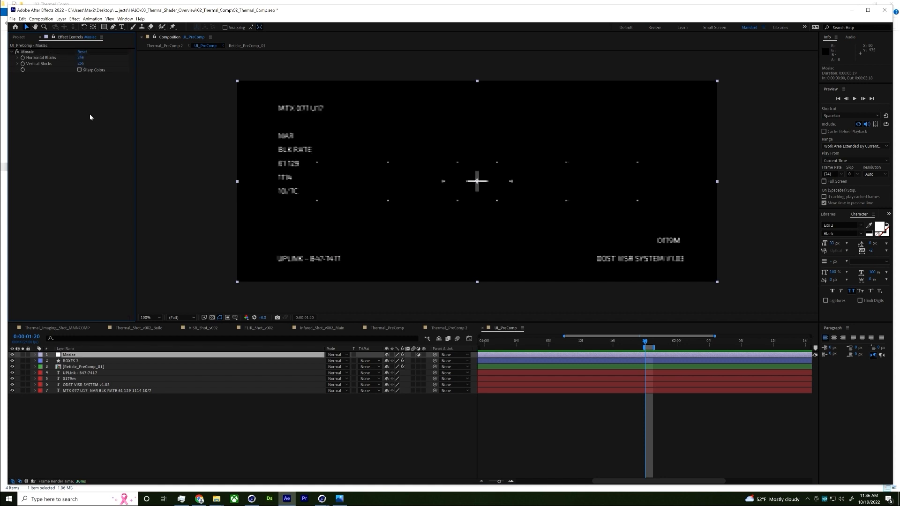
- Set Mosaic's Horizontal Blocks and Vertical Blocks to 512
{"action": "key", "text": "period"}
{"action": "left_click", "coordinate": [80, 58]}
{"action": "type", "text": "512"}
{"action": "key", "text": "Tab"}
{"action": "type", "text": "512"}
{"action": "key", "text": "Return"}
- Examine the pixelation of the HUD text and crosshair up close
{"action": "left_click_drag", "start_coordinate": [366, 171], "coordinate": [590, 211]}
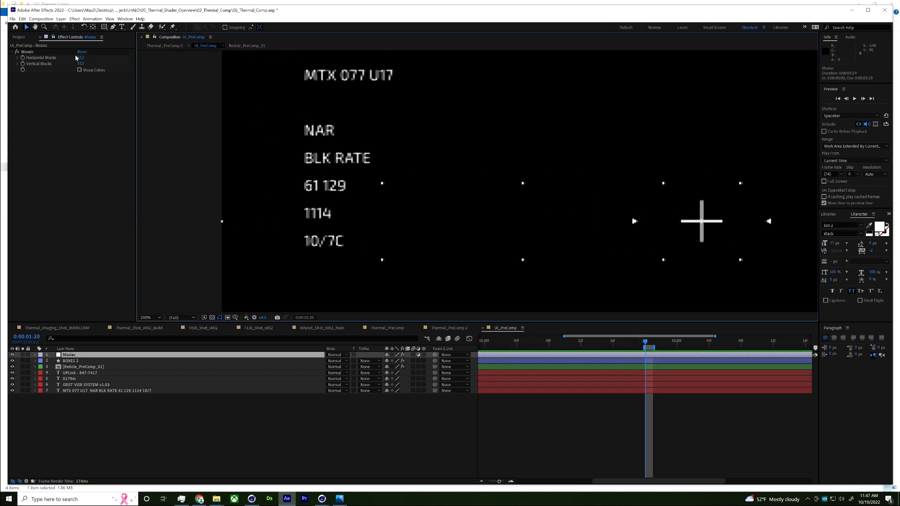
{"action": "key", "text": "comma"}
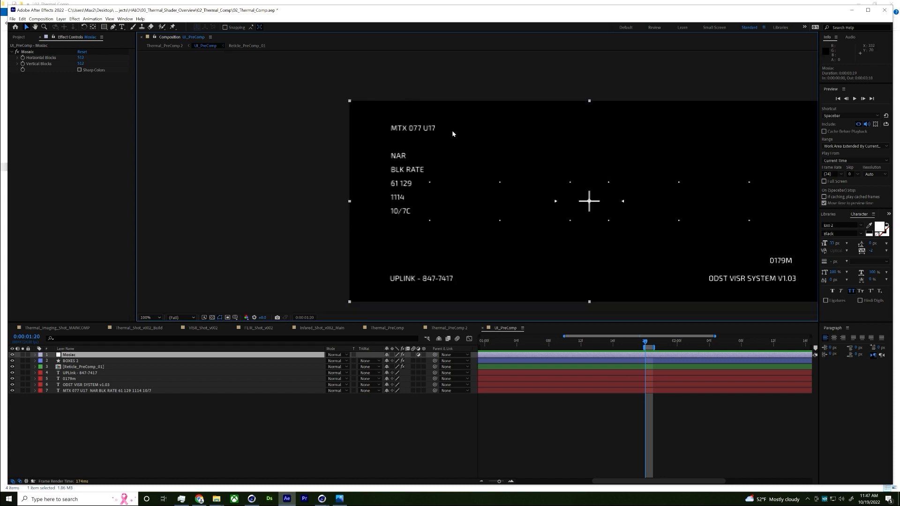
{"action": "key", "text": "period"}
{"action": "left_click_drag", "start_coordinate": [283, 162], "coordinate": [687, 173]}
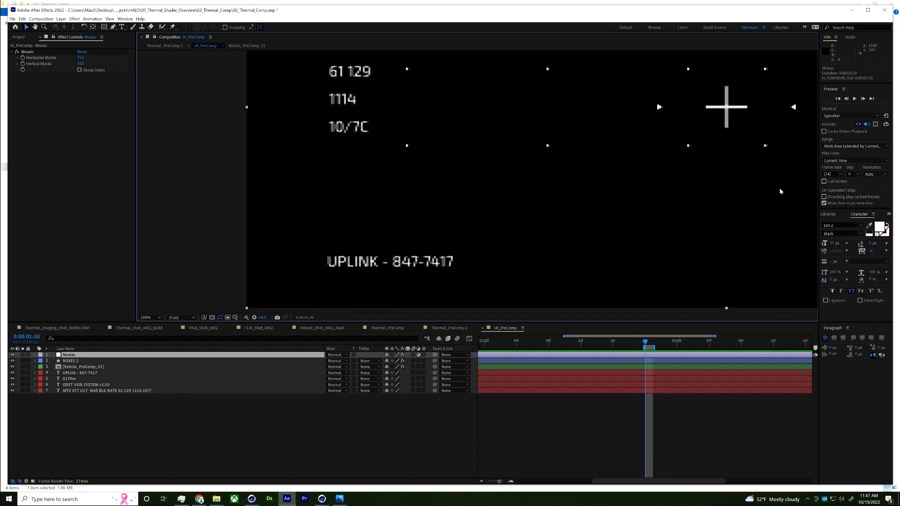
{"action": "key", "text": "period"}
{"action": "left_click_drag", "start_coordinate": [373, 219], "coordinate": [427, 354]}
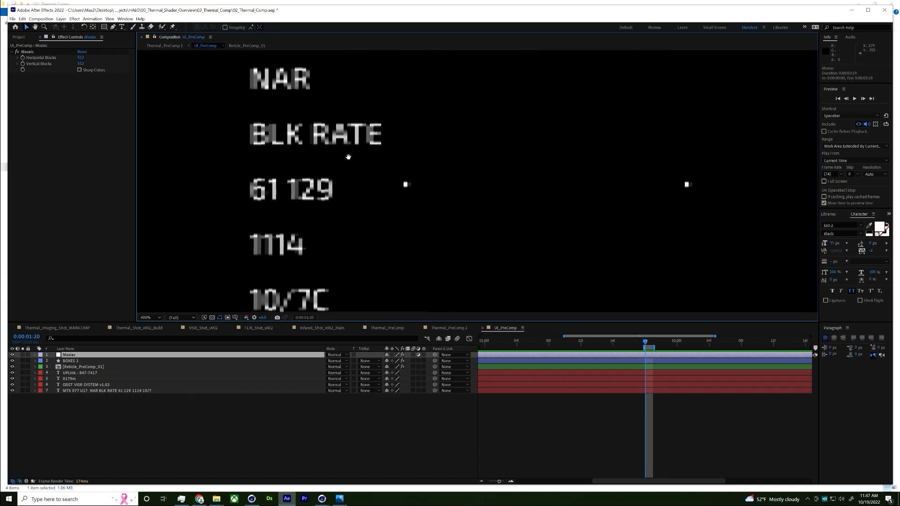
{"action": "key", "text": "comma"}
{"action": "left_click_drag", "start_coordinate": [356, 171], "coordinate": [234, 87]}
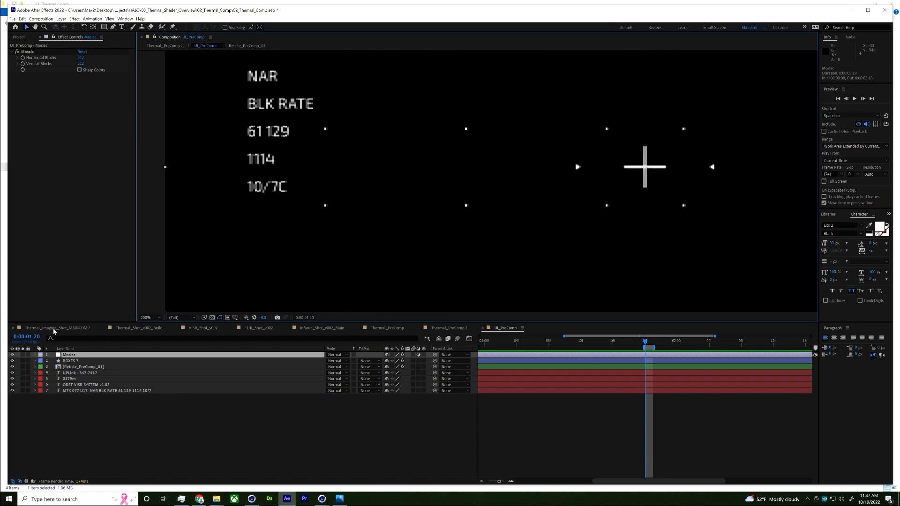
- Duplicate the UI_PreComp layer in Thermal_PreComp 2 and apply the Fill effect to the lower copy
{"action": "left_click", "coordinate": [451, 327]}
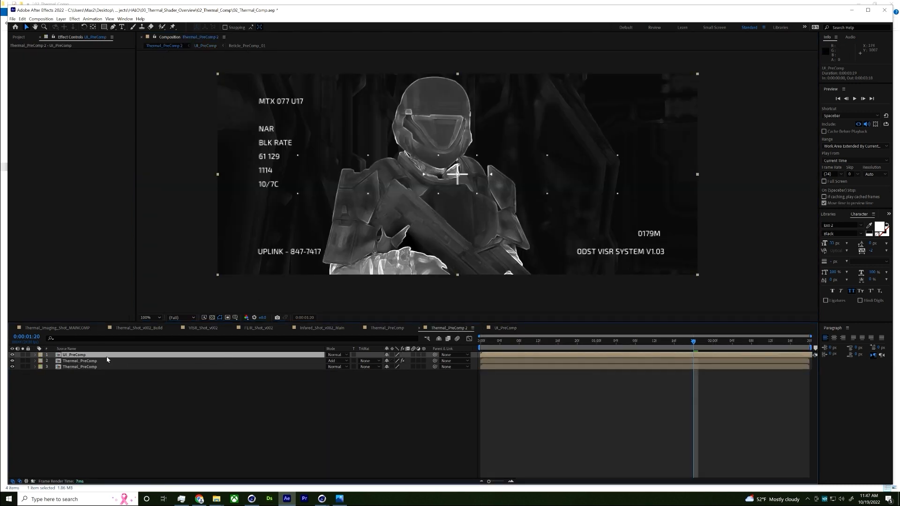
{"action": "key", "text": "ctrl+d"}
{"action": "left_click", "coordinate": [330, 368]}
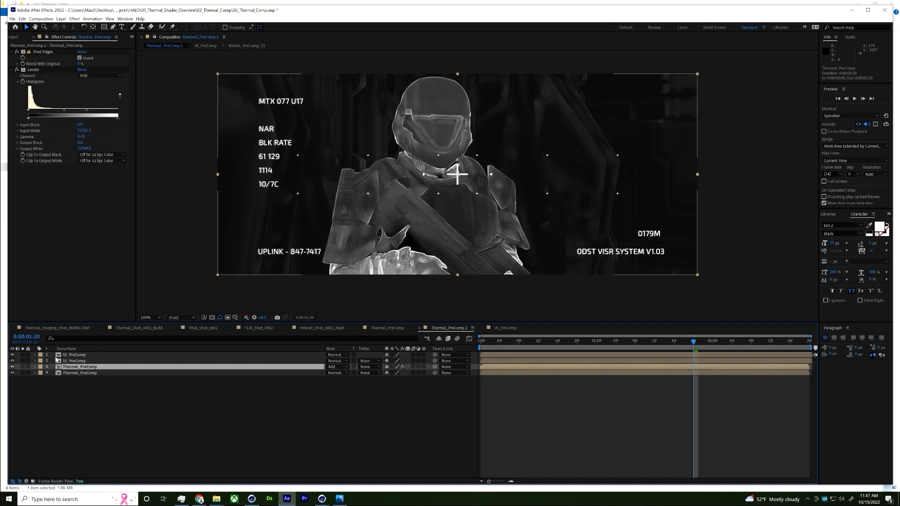
{"action": "left_click", "coordinate": [135, 361]}
{"action": "key", "text": "ctrl+space"}
{"action": "type", "text": "fill"}
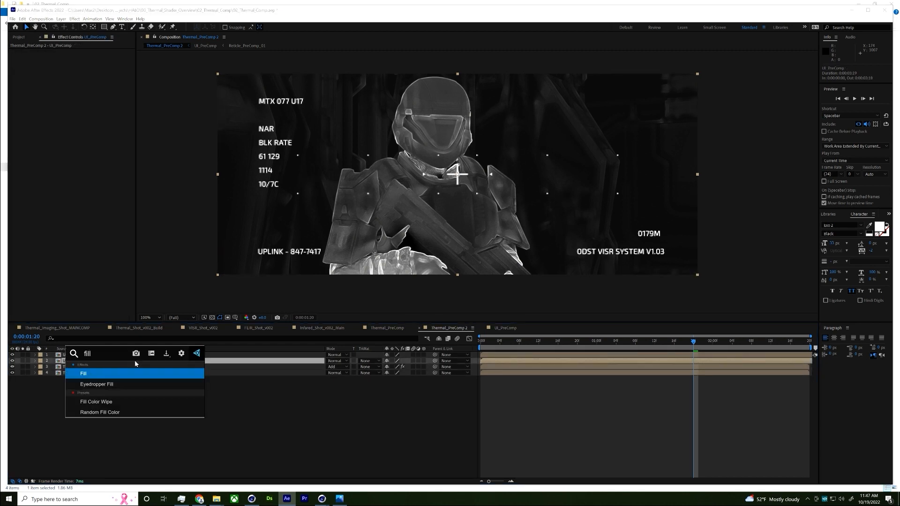
{"action": "key", "text": "Return"}
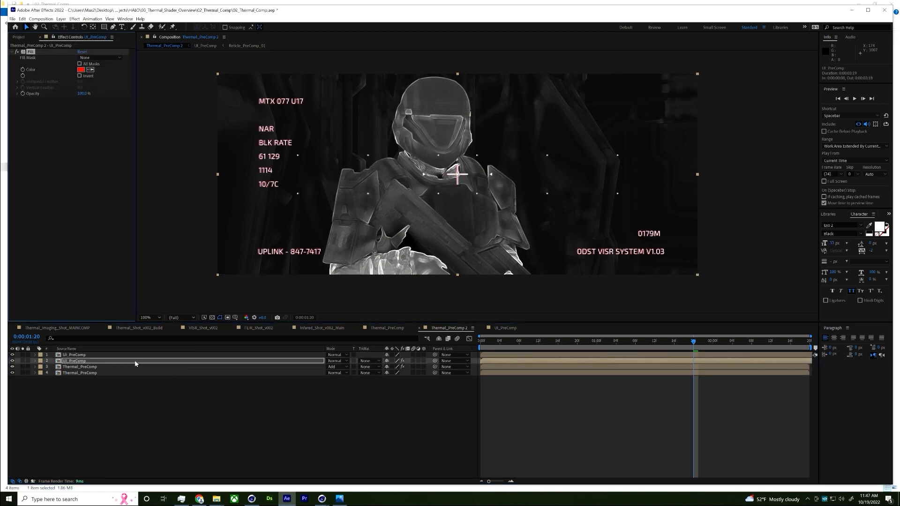
- Set the Fill colour of the lower UI_PreComp layer to black (000000)
{"action": "left_click", "coordinate": [82, 70]}
{"action": "type", "text": "000000"}
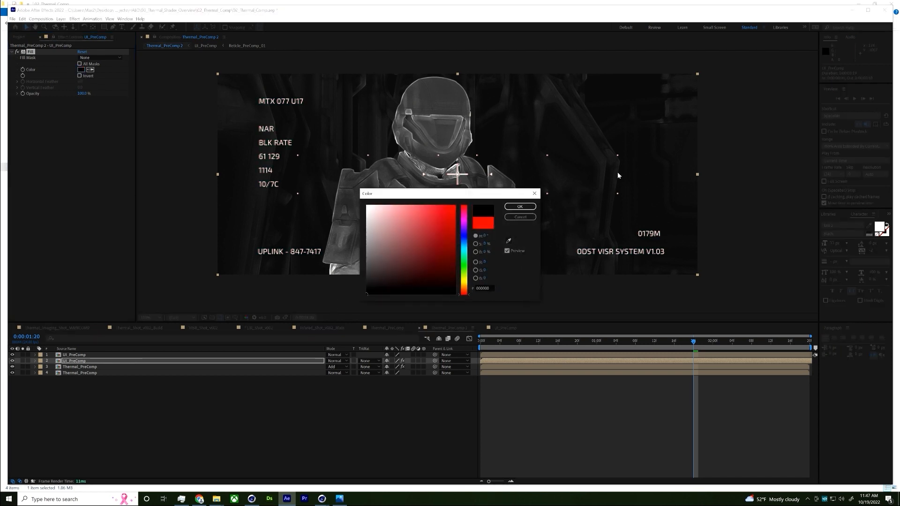
{"action": "left_click", "coordinate": [519, 206]}
- Apply the Minimax effect to the black-filled UI_PreComp layer
{"action": "scroll", "coordinate": [347, 167], "scroll_direction": "up", "scroll_amount": 1}
{"action": "left_click_drag", "start_coordinate": [421, 141], "coordinate": [503, 153]}
{"action": "key", "text": "ctrl+space"}
{"action": "type", "text": "mini"}
{"action": "key", "text": "Return"}
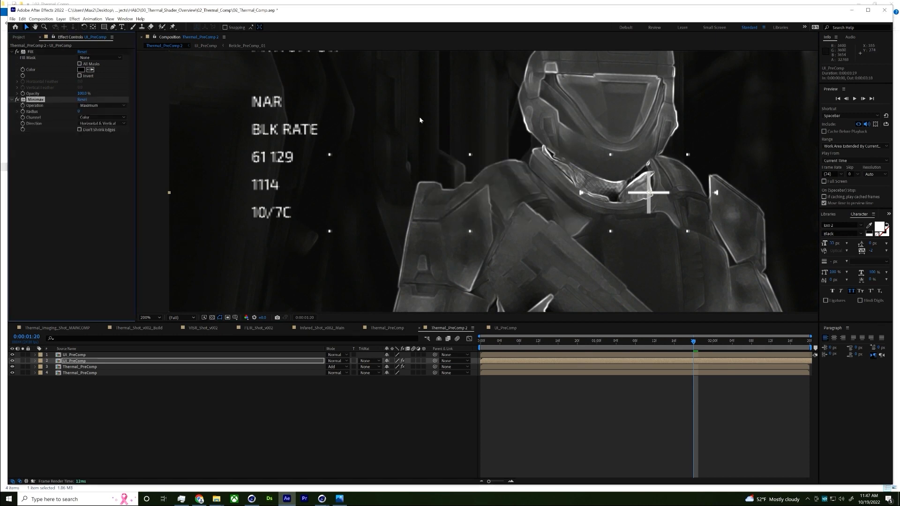
- Solo the black UI_PreComp copy over the transparency grid and set Minimax's Channel to Alpha and Color
{"action": "left_click", "coordinate": [22, 361]}
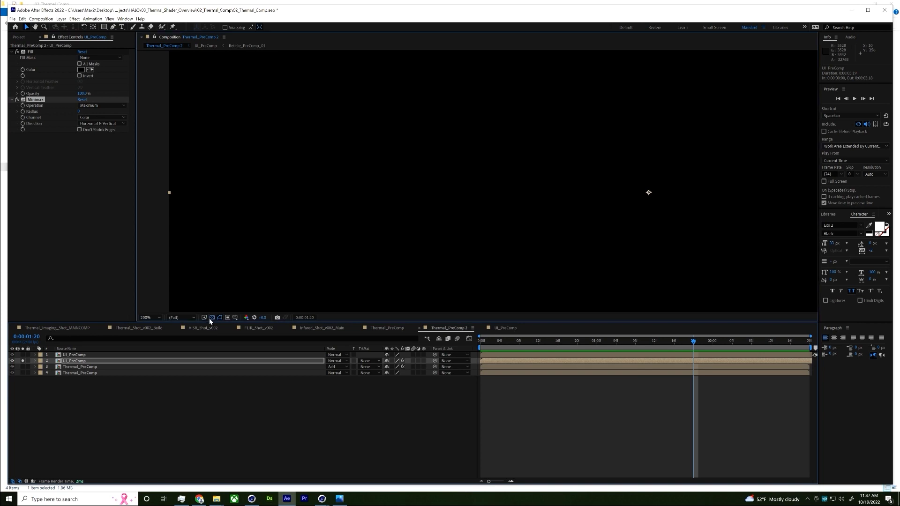
{"action": "left_click", "coordinate": [211, 319]}
{"action": "left_click", "coordinate": [102, 117]}
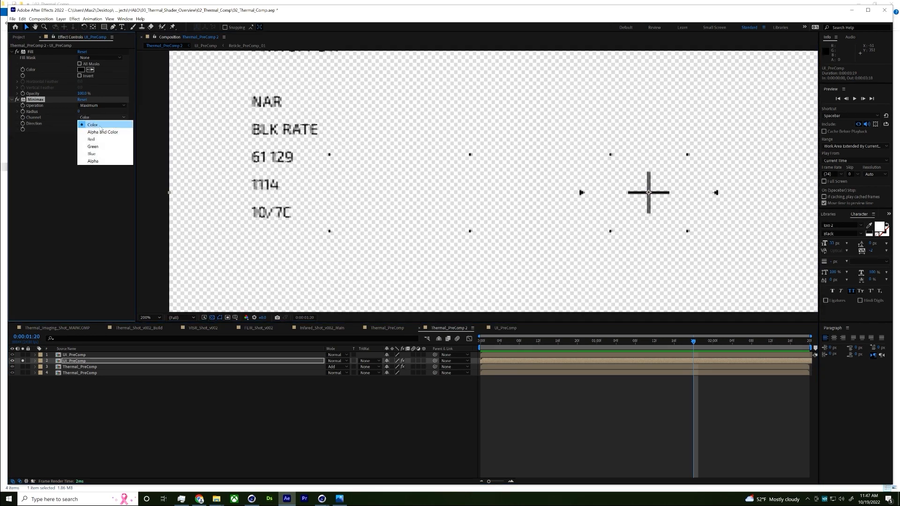
{"action": "left_click", "coordinate": [103, 132]}
- Set Minimax's Radius to 2 to thicken the black HUD copy
{"action": "left_click_drag", "start_coordinate": [78, 111], "coordinate": [80, 115]}
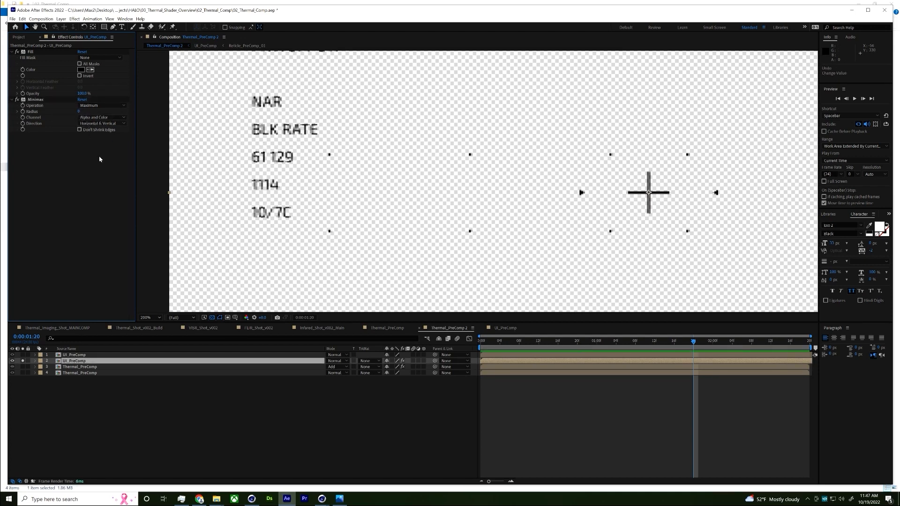
{"action": "left_click", "coordinate": [79, 112]}
{"action": "type", "text": "2"}
{"action": "key", "text": "Return"}
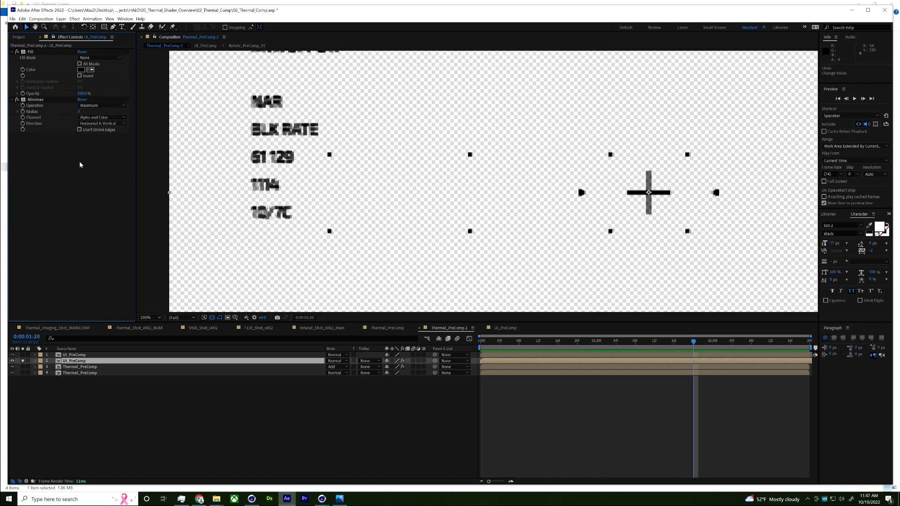
{"action": "scroll", "coordinate": [406, 196], "scroll_direction": "down", "scroll_amount": 4}
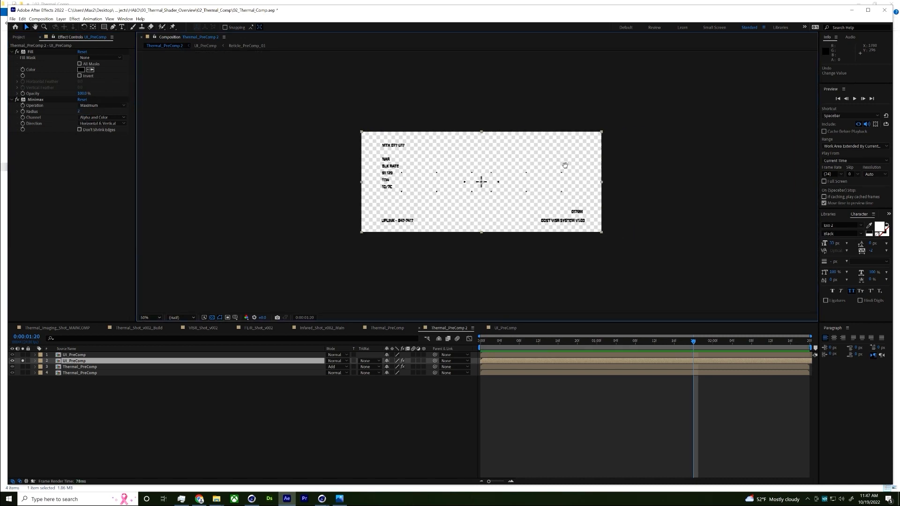
{"action": "scroll", "coordinate": [565, 165], "scroll_direction": "up", "scroll_amount": 2}
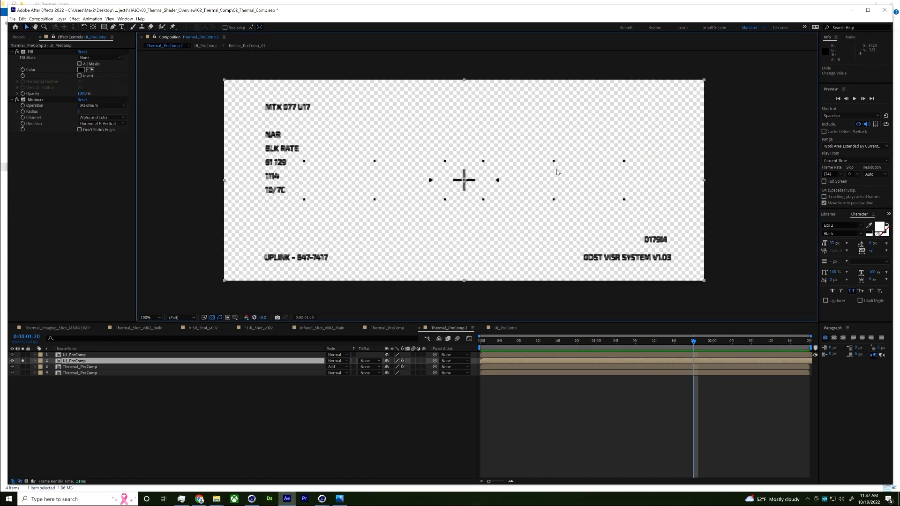
- Unsolo the black UI_PreComp copy and inspect the UPLINK text's dark outline against the thermal image
{"action": "left_click", "coordinate": [22, 361]}
{"action": "scroll", "coordinate": [472, 179], "scroll_direction": "up", "scroll_amount": 2}
{"action": "left_click_drag", "start_coordinate": [305, 245], "coordinate": [577, 106]}
{"action": "key", "text": "period"}
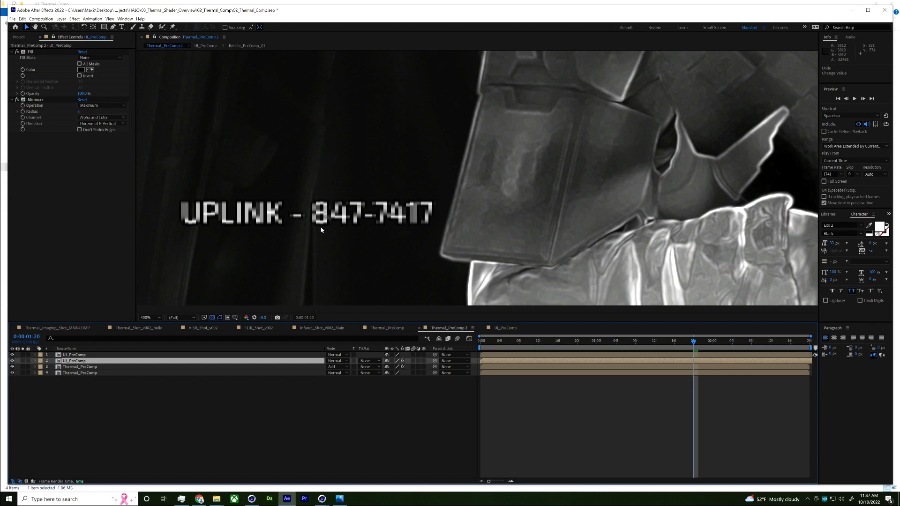
{"action": "key", "text": "comma"}
{"action": "key", "text": "comma"}
- Create an adjustment layer above the UI layers and apply the Grid effect to it
{"action": "left_click", "coordinate": [129, 407]}
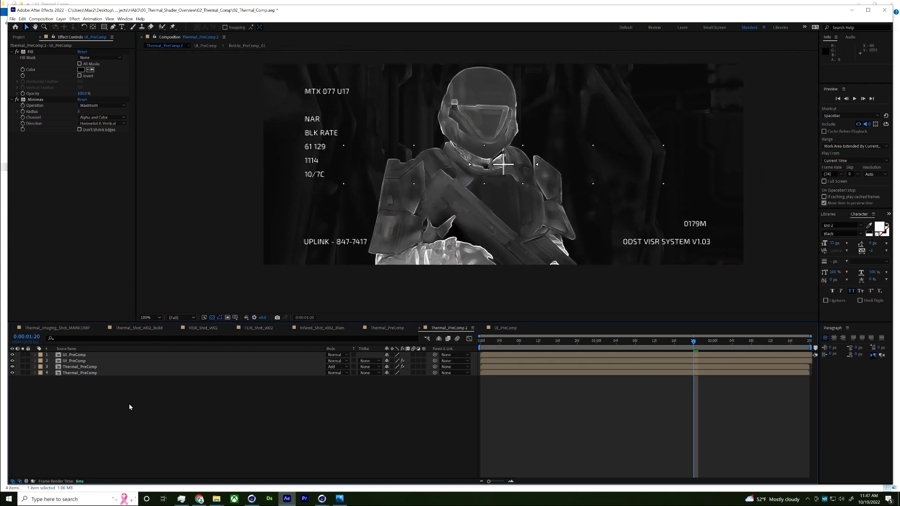
{"action": "right_click", "coordinate": [137, 402]}
{"action": "mouse_move", "coordinate": [180, 404]}
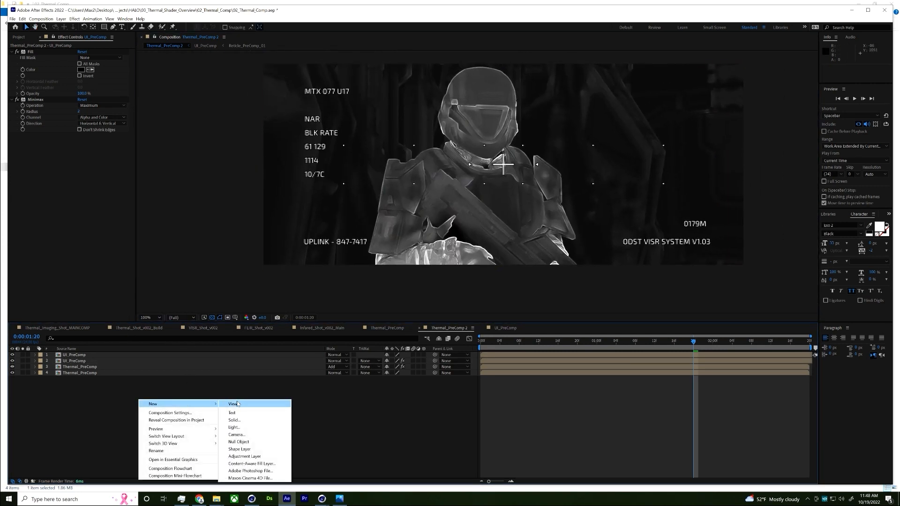
{"action": "left_click", "coordinate": [257, 457]}
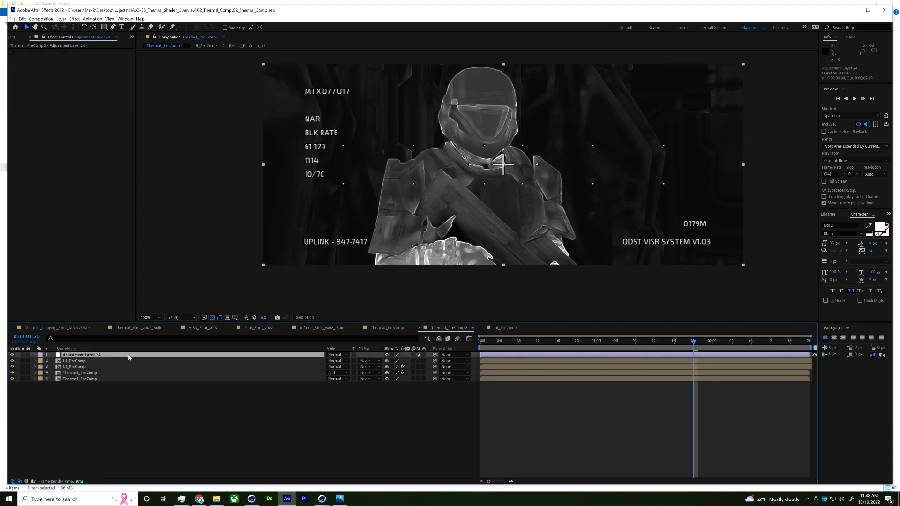
{"action": "key", "text": "ctrl+space"}
{"action": "type", "text": "grid"}
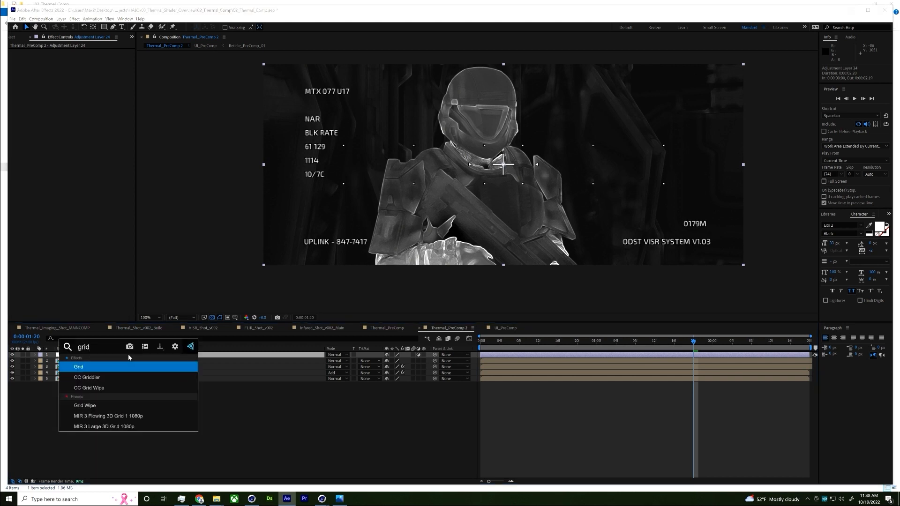
{"action": "key", "text": "Return"}
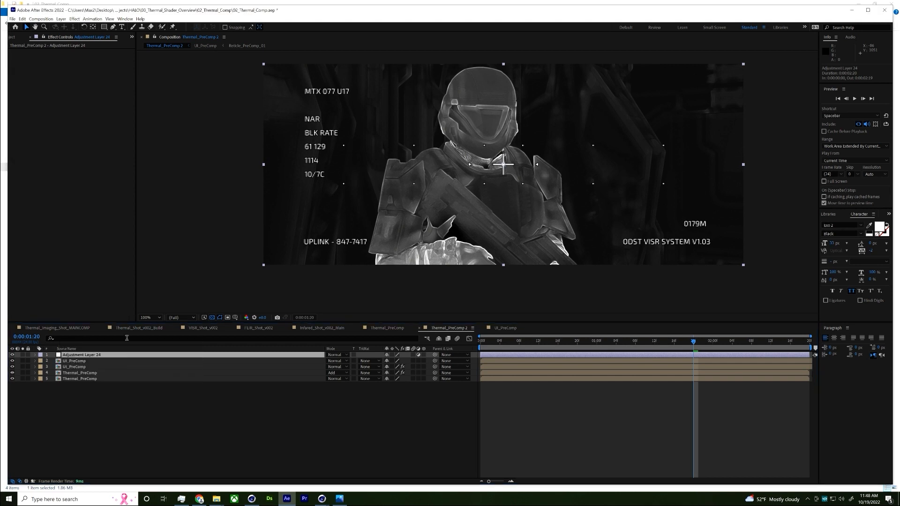
{"action": "key", "text": "ctrl+space"}
{"action": "type", "text": "grid"}
{"action": "key", "text": "Return"}
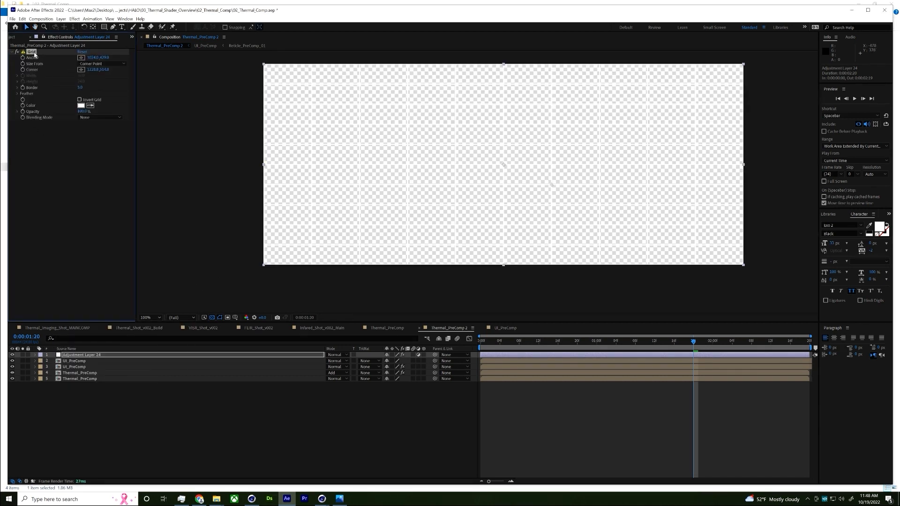
- Change the Grid effect's colour to black
{"action": "scroll", "coordinate": [577, 183], "scroll_direction": "up", "scroll_amount": 1}
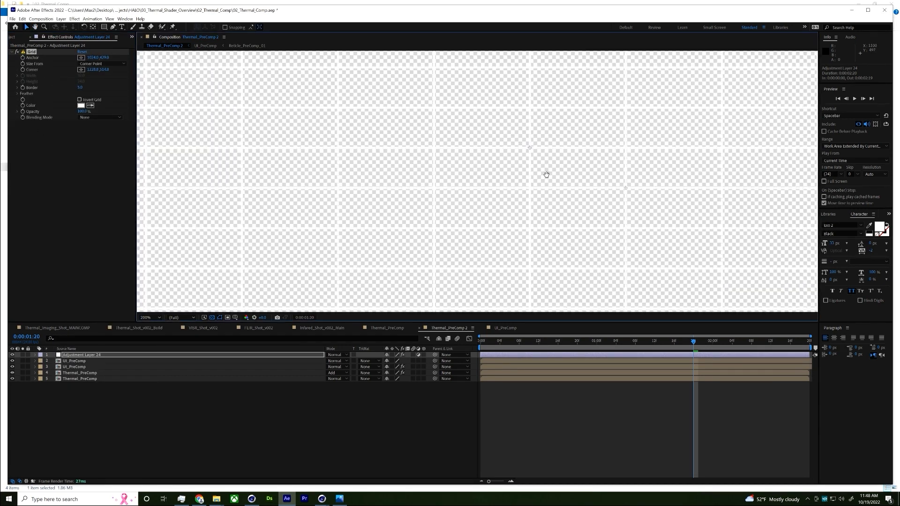
{"action": "left_click", "coordinate": [81, 106]}
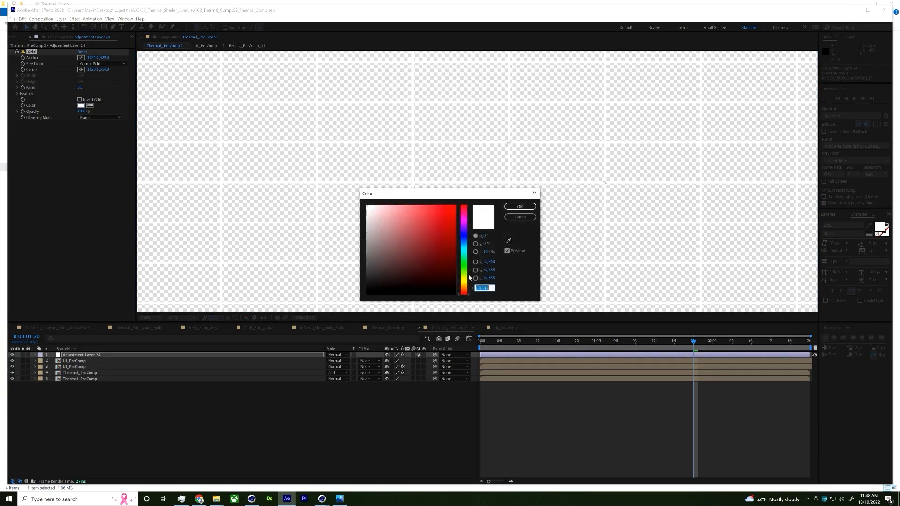
{"action": "left_click_drag", "start_coordinate": [408, 269], "coordinate": [366, 294]}
{"action": "left_click", "coordinate": [520, 206]}
- Shrink the grid to a fine mesh with a Border of 1 and feather its lines by 2 in width and height
{"action": "left_click_drag", "start_coordinate": [605, 182], "coordinate": [512, 147]}
{"action": "left_click_drag", "start_coordinate": [77, 90], "coordinate": [98, 186]}
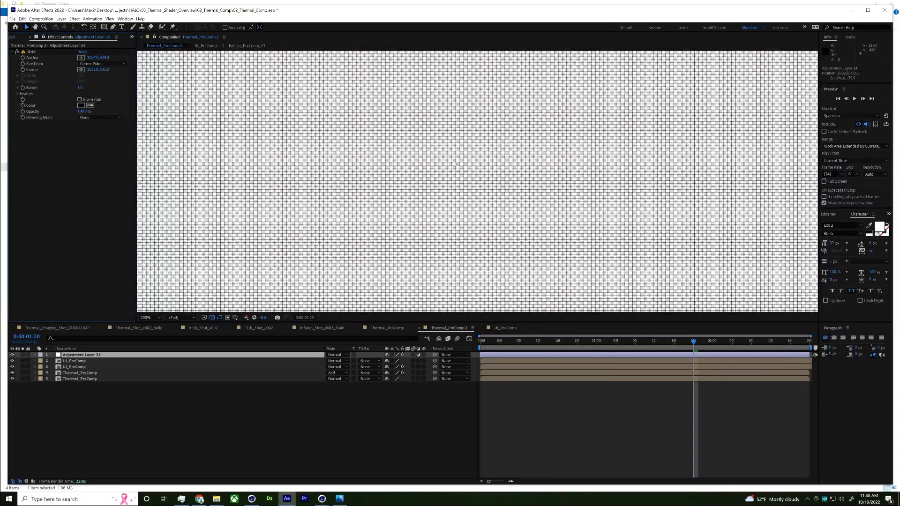
{"action": "left_click", "coordinate": [17, 94]}
{"action": "left_click_drag", "start_coordinate": [79, 99], "coordinate": [84, 98]}
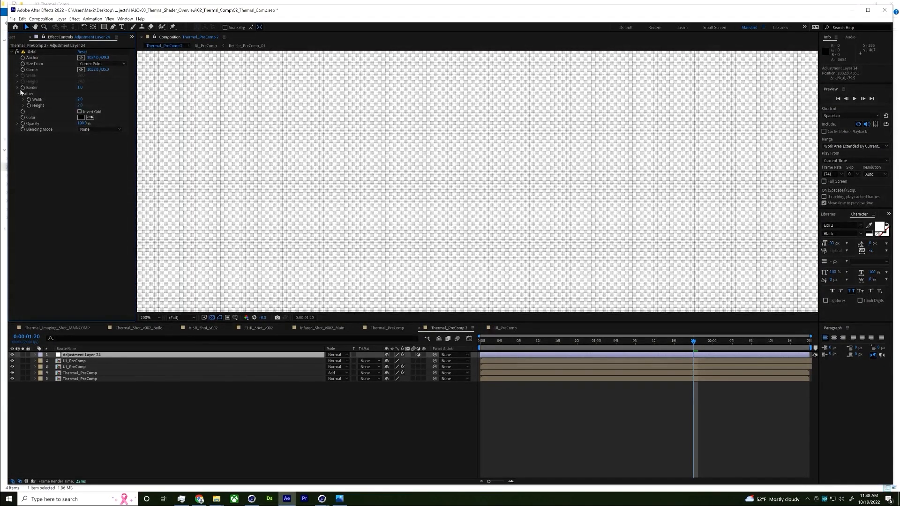
- Set the Grid's Blending Mode to Multiply and make its cells even smaller by moving the corner point nearer the anchor
{"action": "left_click", "coordinate": [98, 129]}
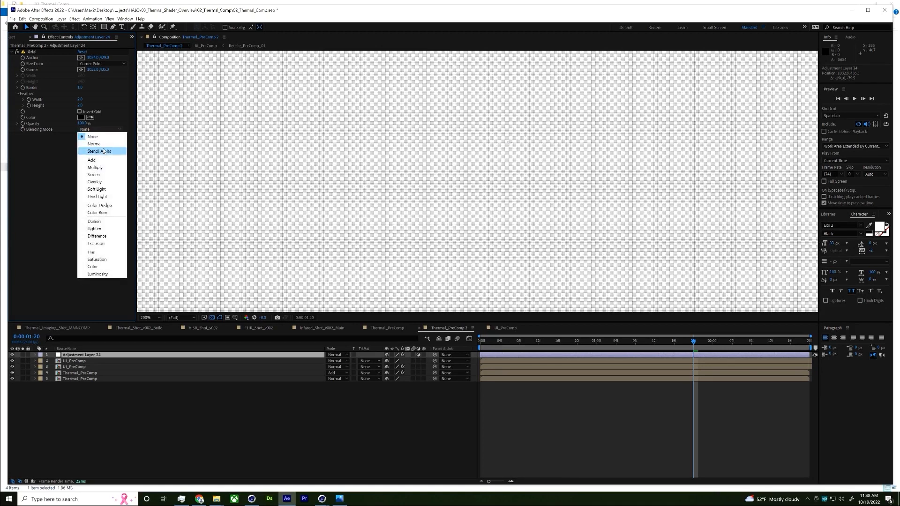
{"action": "left_click", "coordinate": [108, 167]}
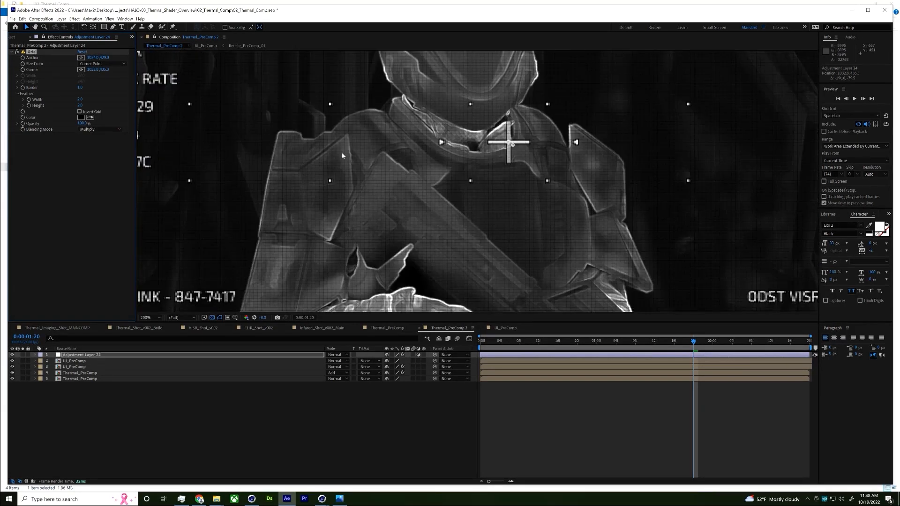
{"action": "left_click_drag", "start_coordinate": [295, 241], "coordinate": [300, 286]}
{"action": "scroll", "coordinate": [353, 195], "scroll_direction": "up", "scroll_amount": 2}
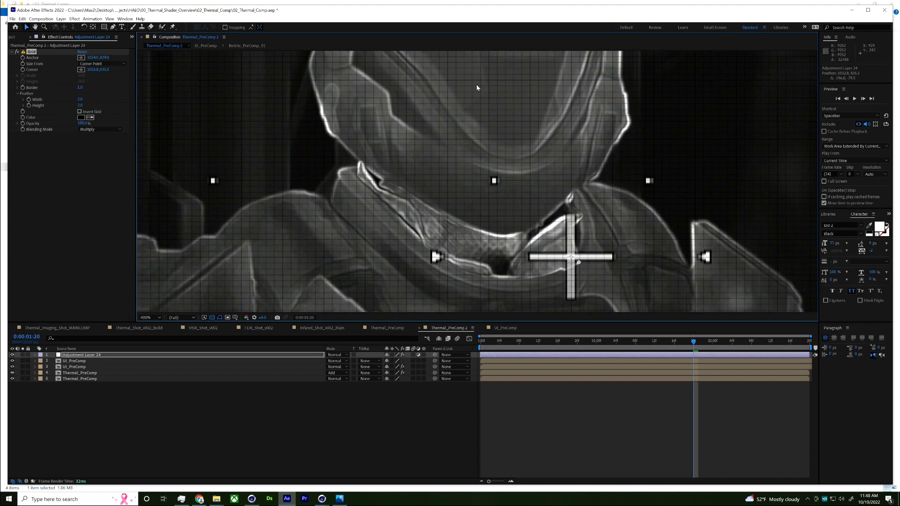
{"action": "left_click_drag", "start_coordinate": [516, 223], "coordinate": [356, 98]}
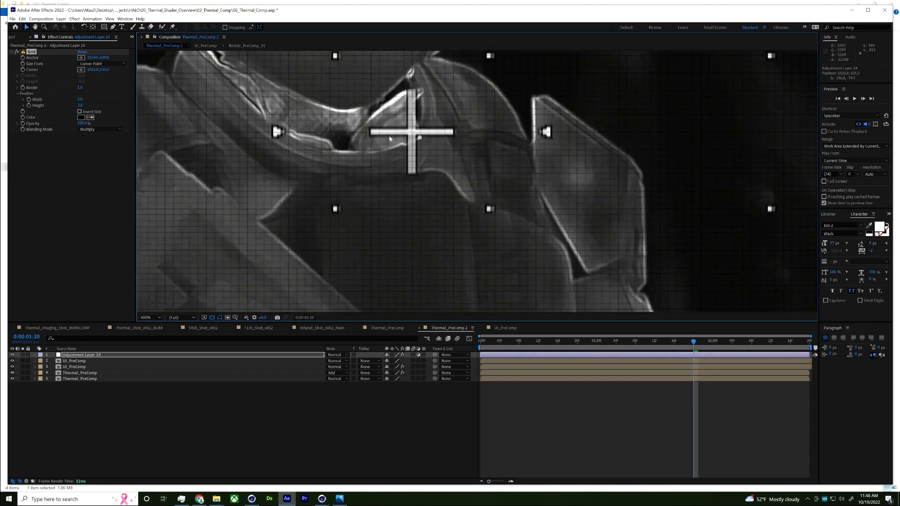
{"action": "left_click_drag", "start_coordinate": [418, 140], "coordinate": [415, 136]}
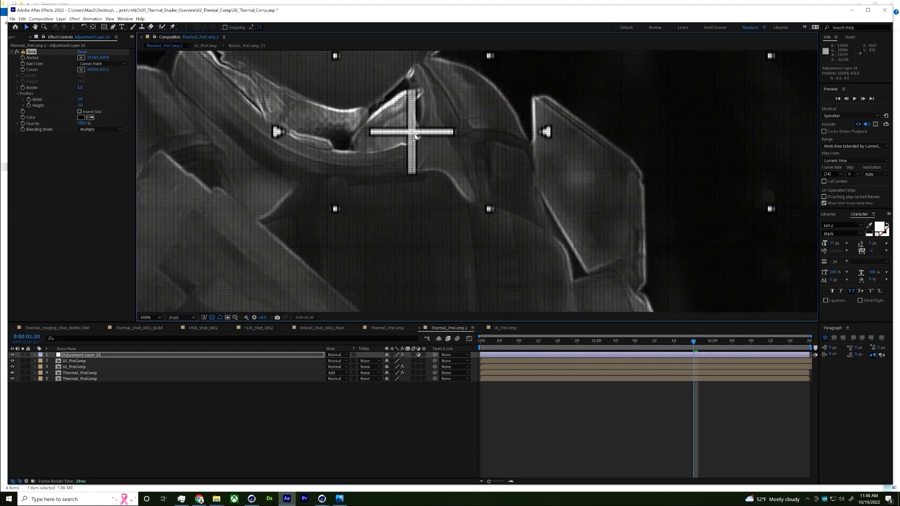
{"action": "key", "text": "slash"}
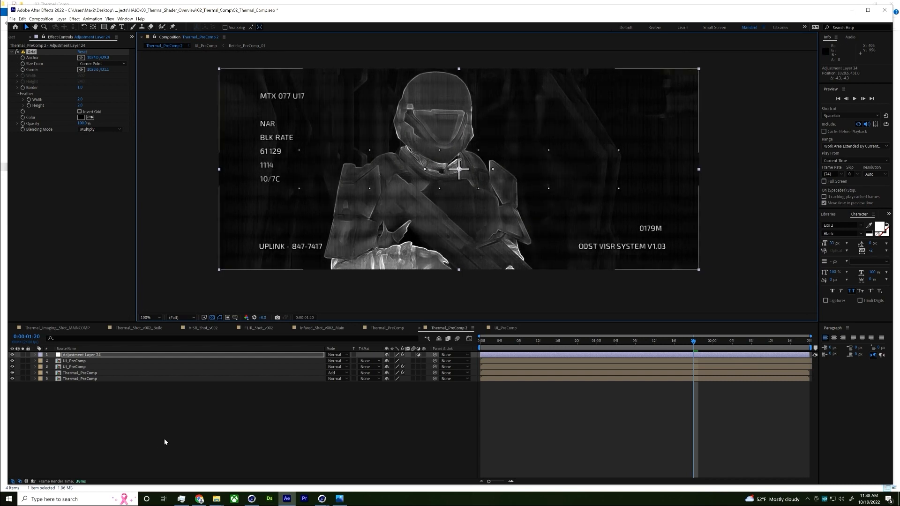
- Create a second adjustment layer on top and apply the Add Grain effect to it
{"action": "right_click", "coordinate": [175, 413]}
{"action": "mouse_move", "coordinate": [234, 337]}
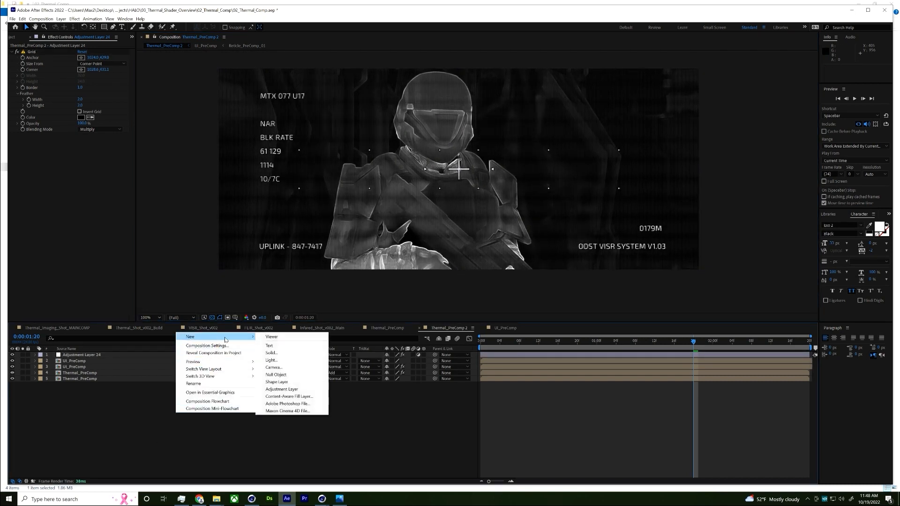
{"action": "left_click", "coordinate": [292, 389]}
{"action": "key", "text": "ctrl+space"}
{"action": "type", "text": "grain"}
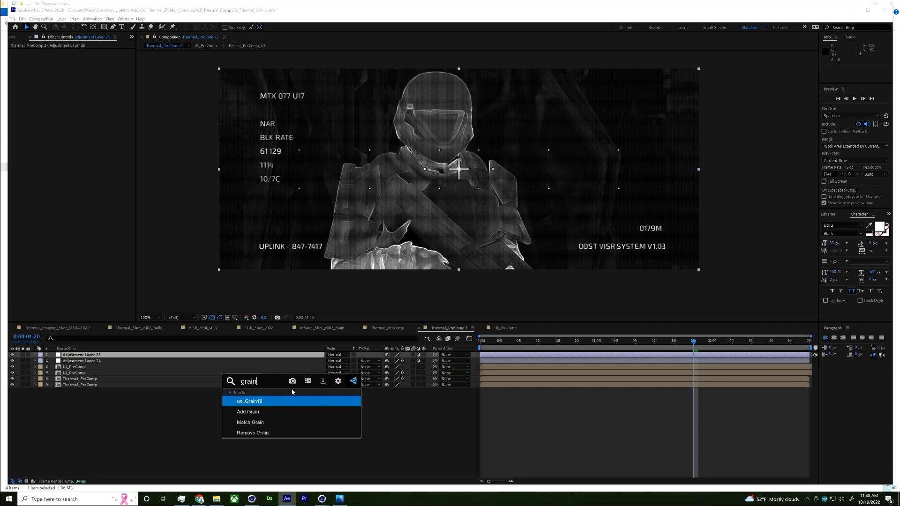
{"action": "left_click", "coordinate": [263, 412]}
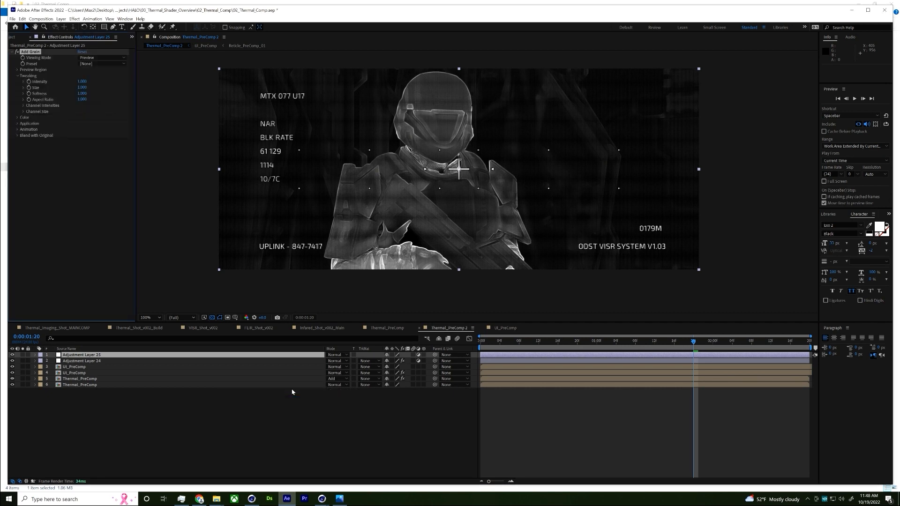
- Set Add Grain's Viewing Mode to Final Output and its Intensity to 0.5
{"action": "type", "text": "2"}
{"action": "left_click", "coordinate": [74, 180]}
{"action": "left_click", "coordinate": [102, 58]}
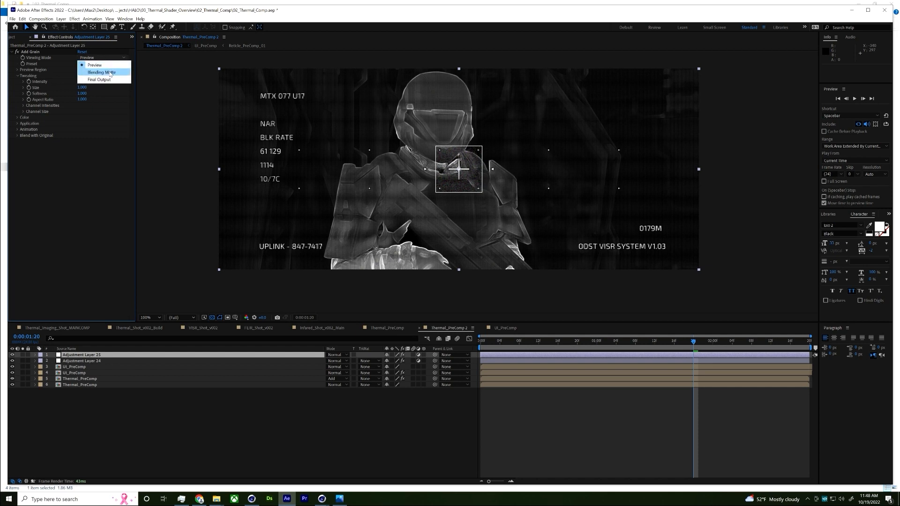
{"action": "left_click", "coordinate": [110, 81]}
{"action": "left_click", "coordinate": [83, 81]}
{"action": "type", "text": ".5"}
{"action": "key", "text": "Return"}
- Apply Levels to the grain adjustment layer, lowering Input White and Gamma to increase the image's contrast
{"action": "key", "text": "ctrl+space"}
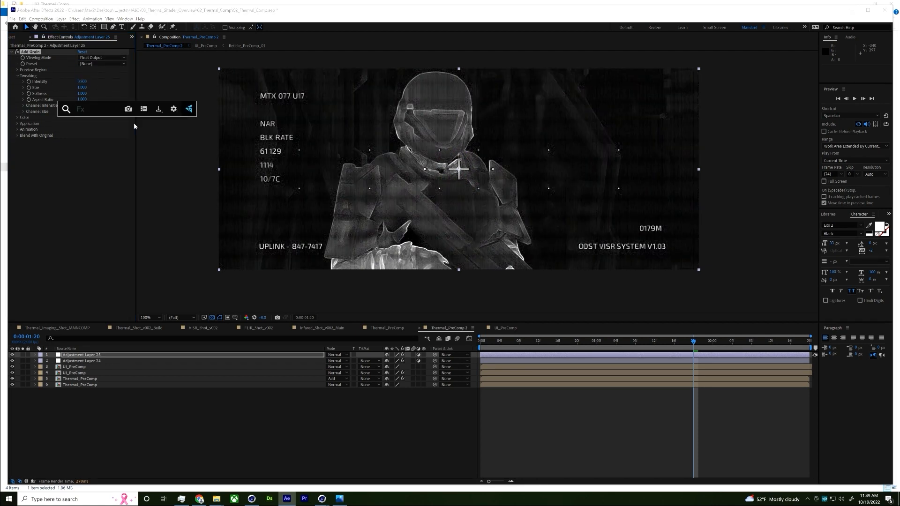
{"action": "type", "text": "lev"}
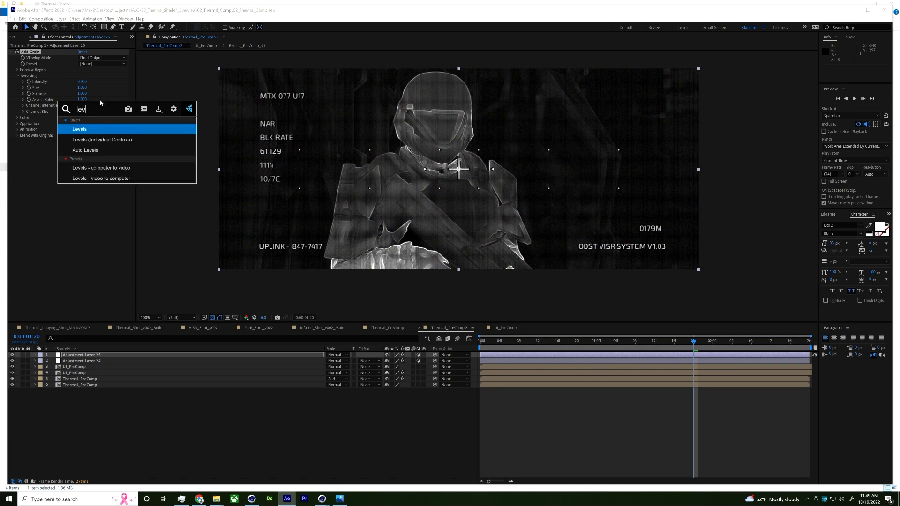
{"action": "key", "text": "Return"}
{"action": "left_click_drag", "start_coordinate": [113, 187], "coordinate": [75, 184]}
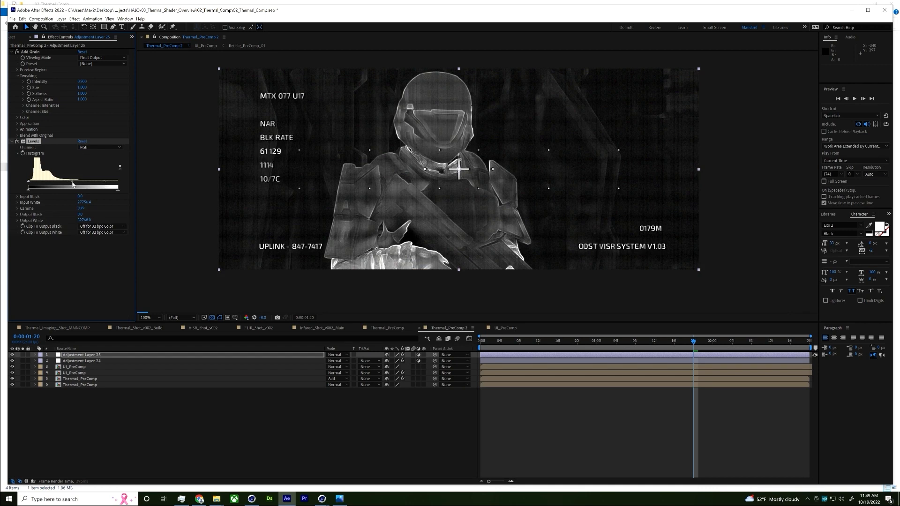
- Apply the Tritone effect to the grain adjustment layer and set its Midtones to a desaturated blue-grey
{"action": "key", "text": "ctrl+space"}
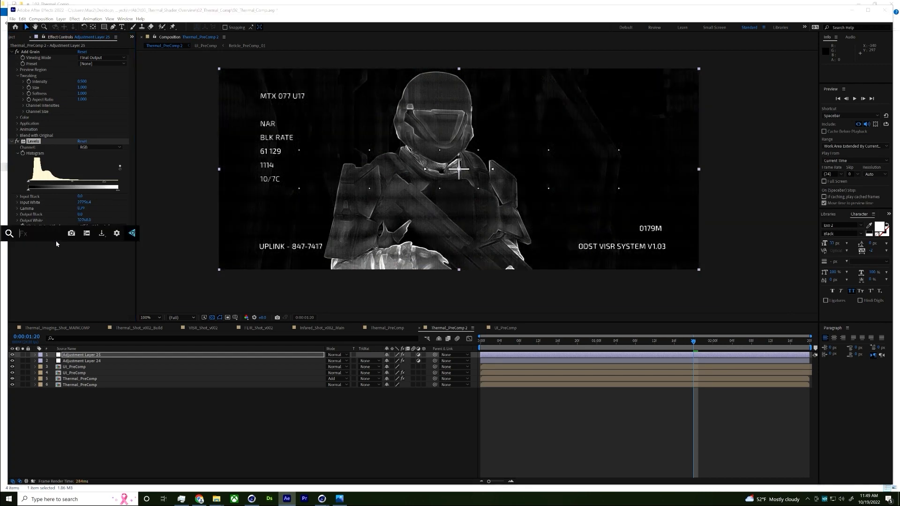
{"action": "type", "text": "trit"}
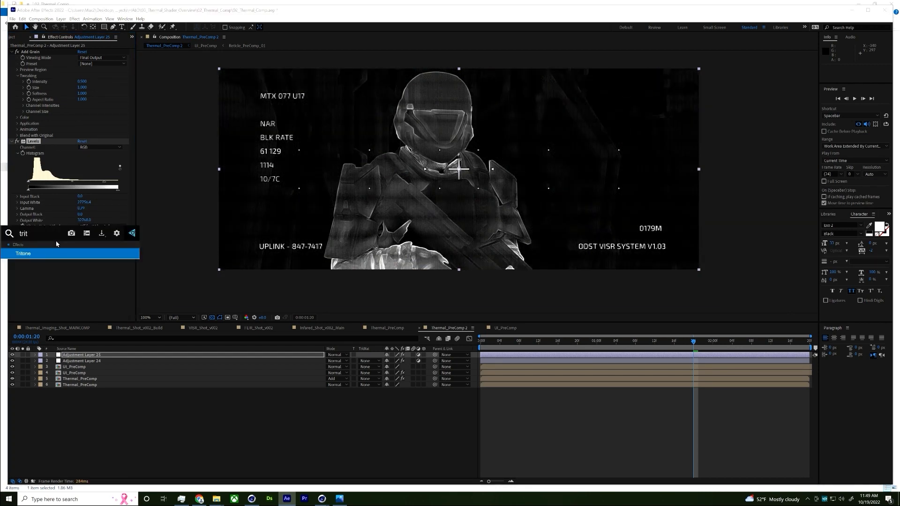
{"action": "key", "text": "Return"}
{"action": "left_click", "coordinate": [80, 250]}
{"action": "left_click", "coordinate": [464, 243]}
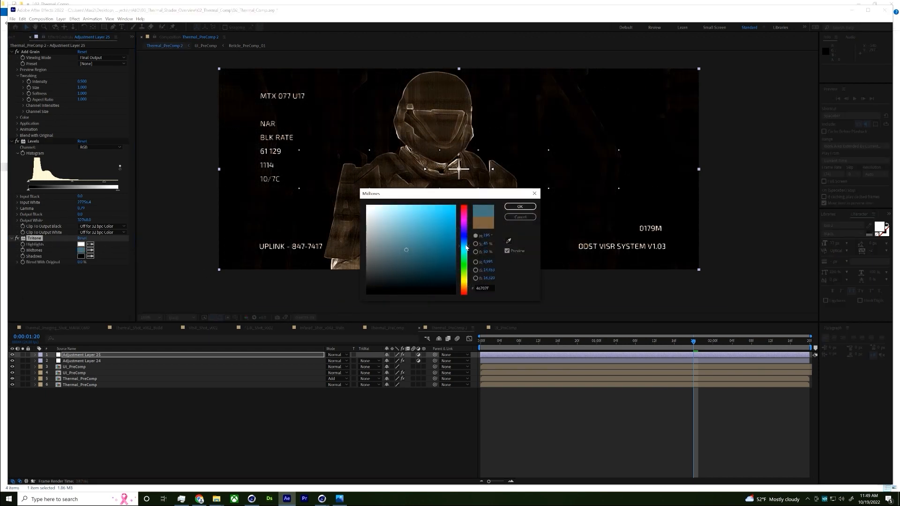
{"action": "mouse_move", "coordinate": [436, 211]}
{"action": "left_mouse_down"}
{"action": "mouse_move", "coordinate": [406, 205]}
{"action": "mouse_move", "coordinate": [405, 240]}
{"action": "mouse_move", "coordinate": [382, 240]}
{"action": "left_mouse_up"}
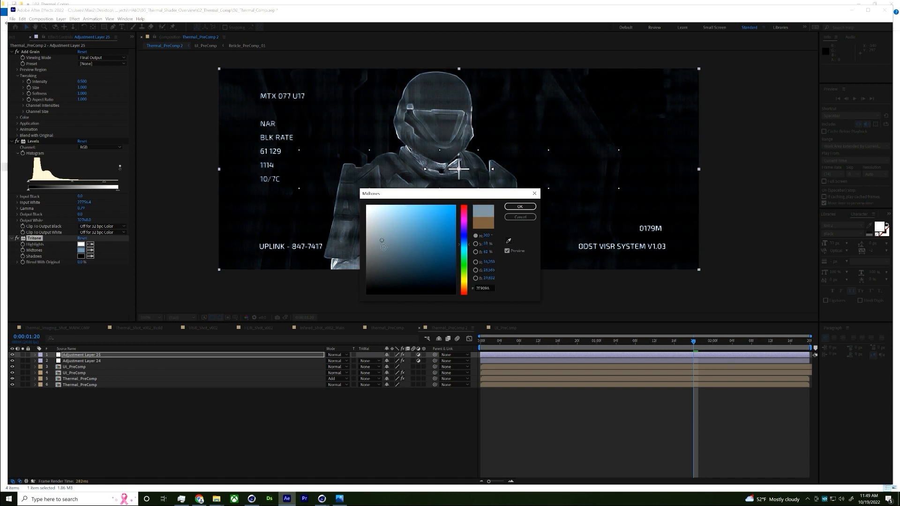
{"action": "left_click", "coordinate": [520, 207]}
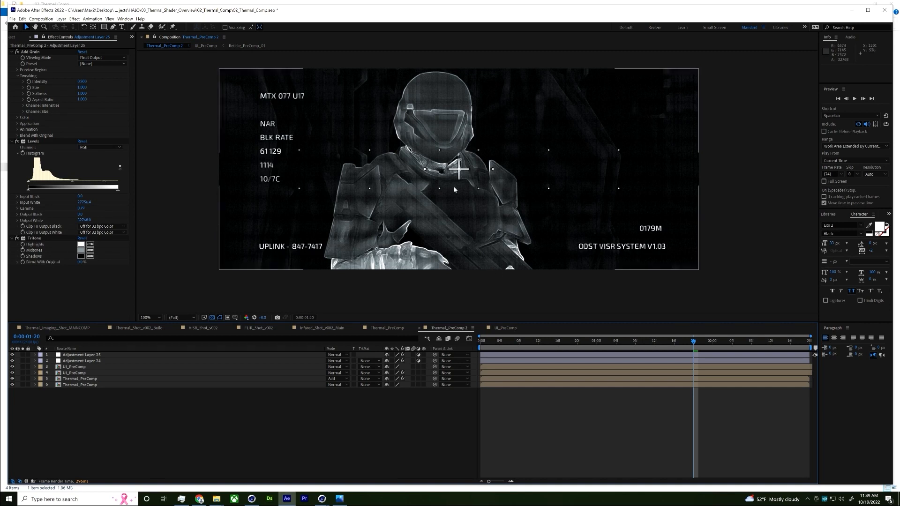
- Open the VISR_Shot_v002 composition and inspect its yellow edge-outline look in an enlarged viewer at up to 100% fit
{"action": "left_click", "coordinate": [204, 330]}
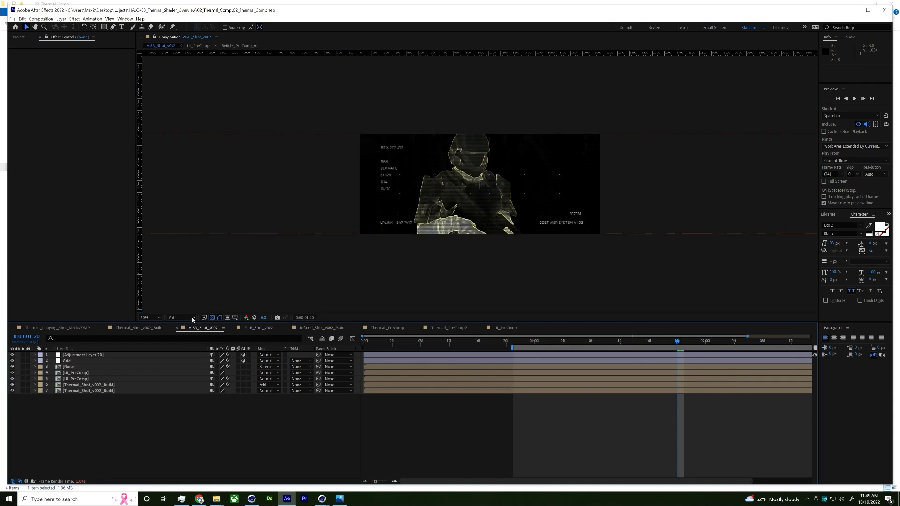
{"action": "key", "text": "slash"}
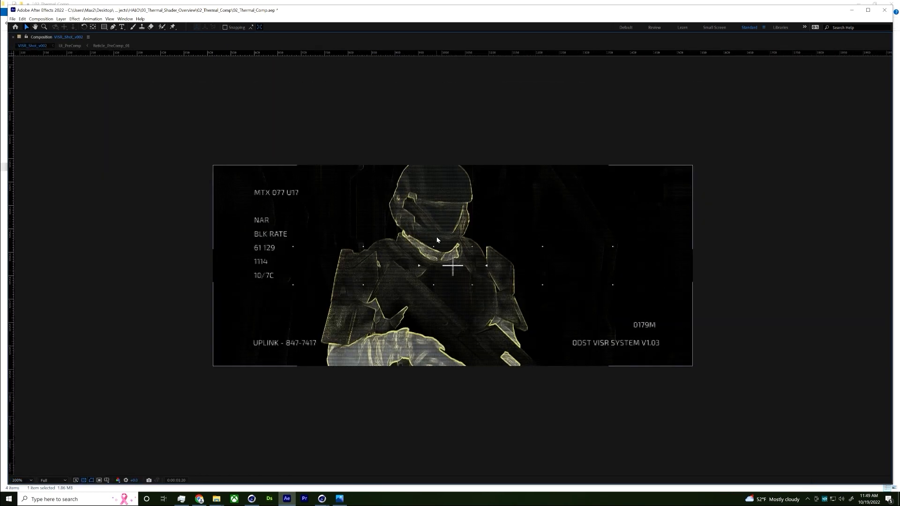
{"action": "scroll", "coordinate": [437, 237], "scroll_direction": "up", "scroll_amount": 2}
{"action": "left_click", "coordinate": [28, 481]}
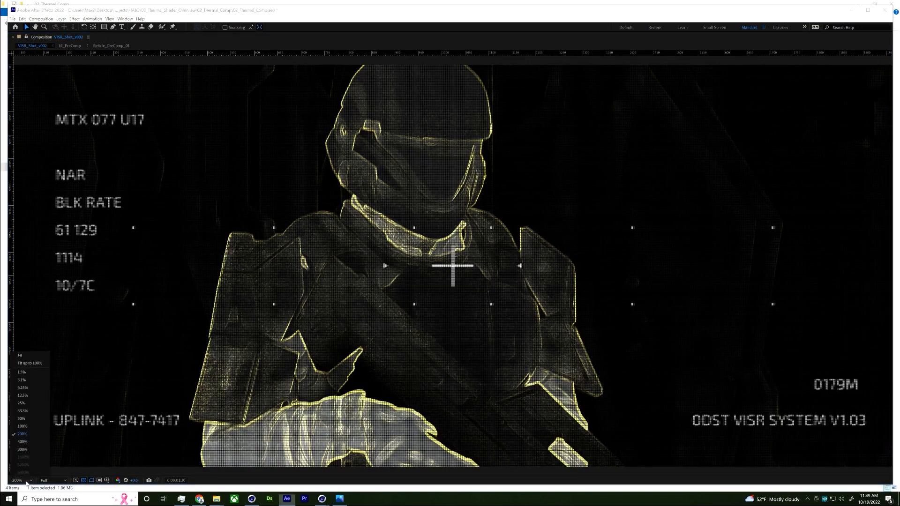
{"action": "left_click", "coordinate": [30, 364]}
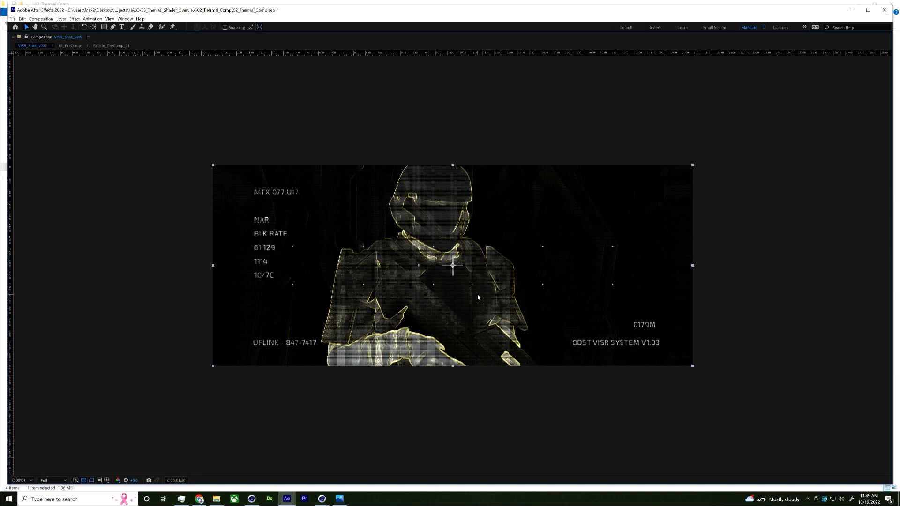
{"action": "key", "text": "grave"}
- Open the FLIR_Shot_v002 composition and inspect its purple-and-orange heat look in a maximized viewer at 200%
{"action": "left_click", "coordinate": [258, 327]}
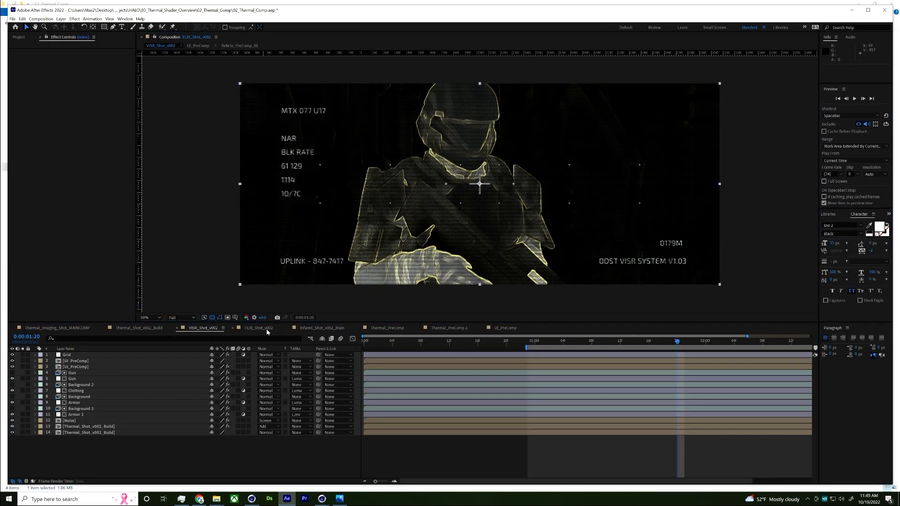
{"action": "key", "text": "grave"}
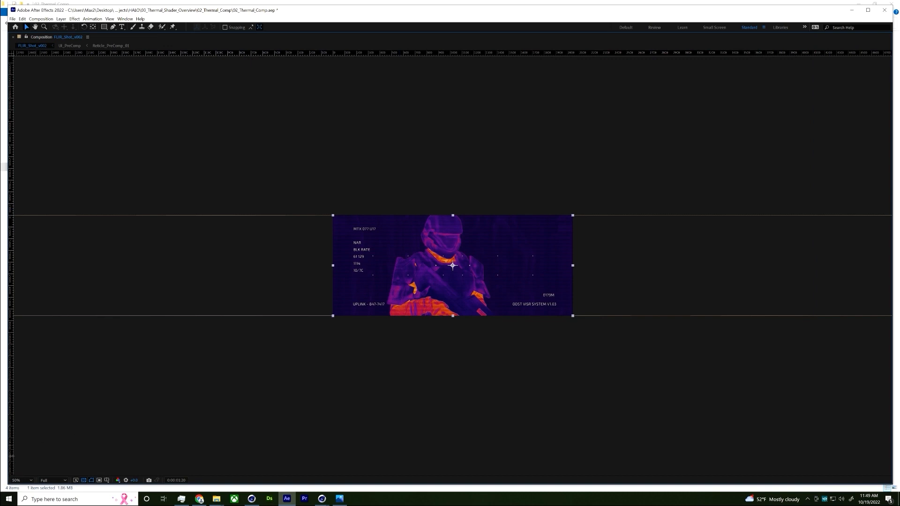
{"action": "left_click", "coordinate": [29, 481]}
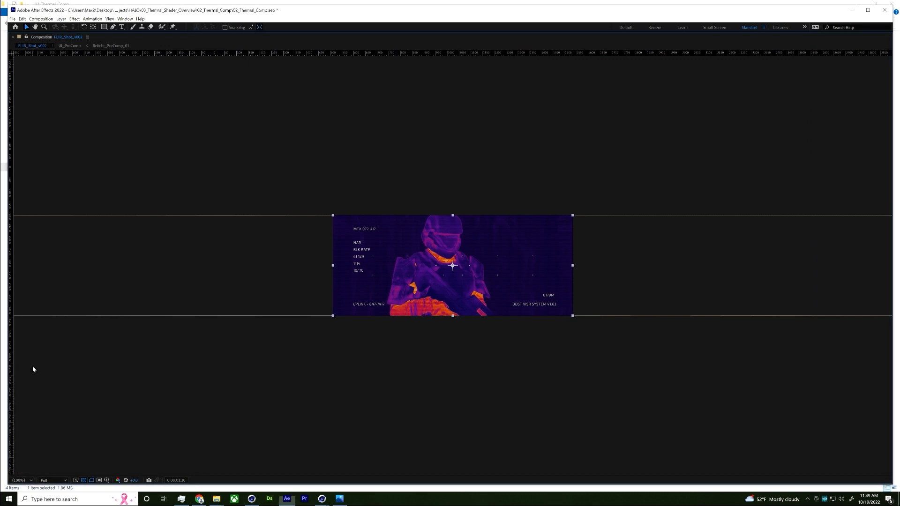
{"action": "key", "text": "period"}
{"action": "key", "text": "period"}
{"action": "mouse_move", "coordinate": [502, 300]}
{"action": "left_mouse_down"}
{"action": "mouse_move", "coordinate": [488, 264]}
{"action": "mouse_move", "coordinate": [494, 292]}
{"action": "left_mouse_up"}
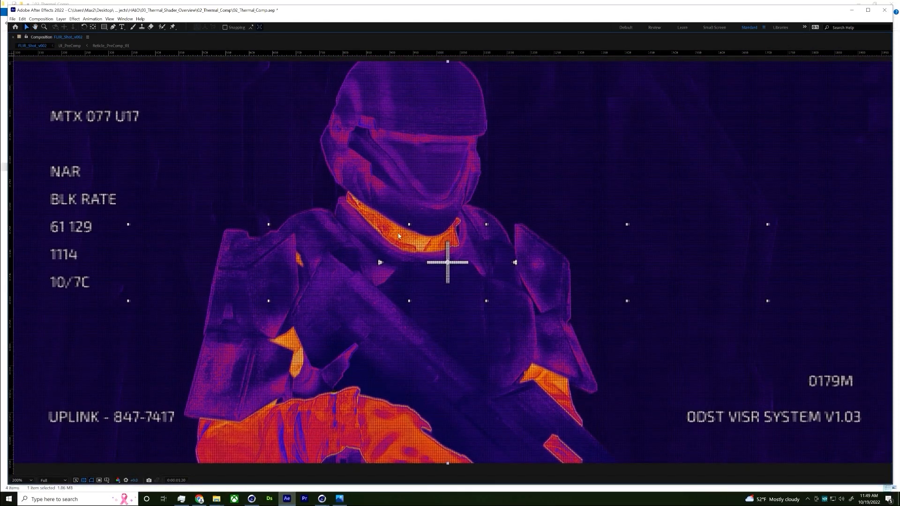
{"action": "key", "text": "grave"}
- Look through the infrared, thermal and UI compositions, ending on Thermal_Imaging_Shot_MAINCOMP to review the finished shot
{"action": "left_click", "coordinate": [337, 330]}
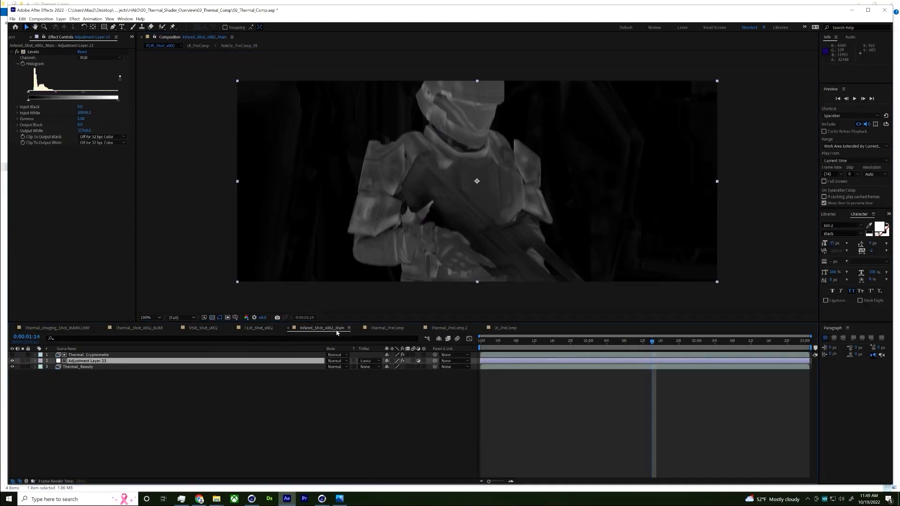
{"action": "left_click", "coordinate": [388, 329]}
{"action": "left_click", "coordinate": [449, 328]}
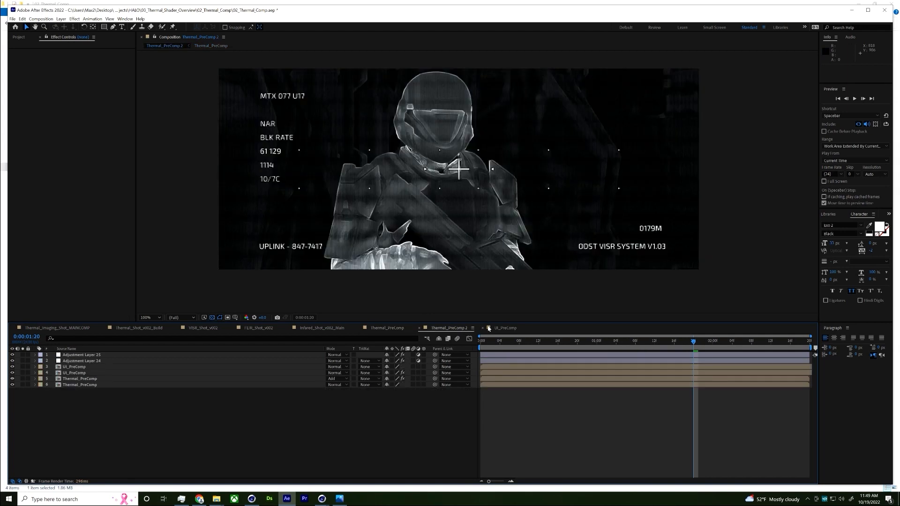
{"action": "left_click", "coordinate": [506, 328]}
{"action": "left_click", "coordinate": [56, 328]}
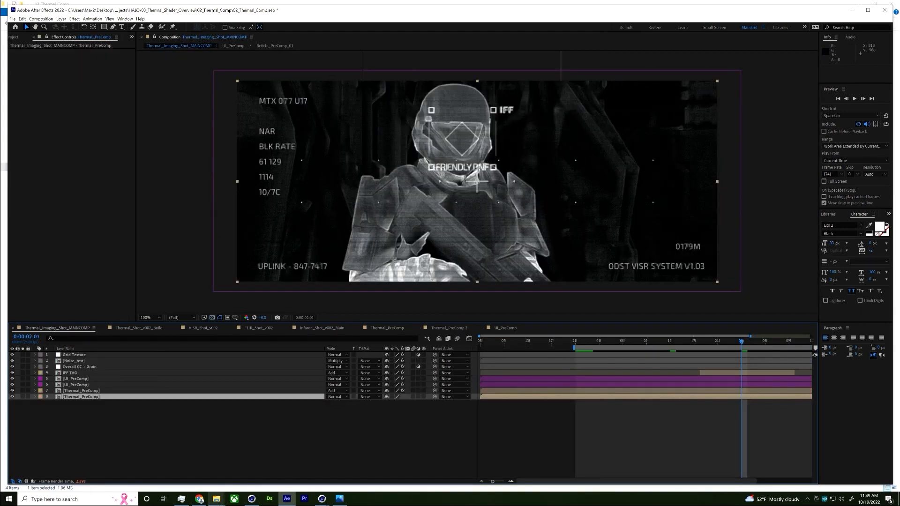
- Switch to File Explorer, go up to the HALO project folder and play the closing thank-you clip in the video player
{"action": "left_click", "coordinate": [217, 500]}
{"action": "left_click", "coordinate": [212, 480]}
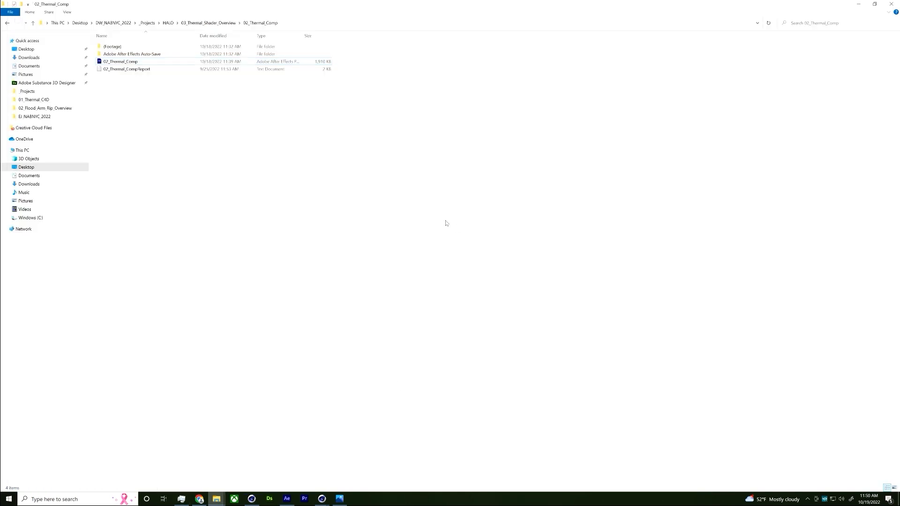
{"action": "left_click", "coordinate": [197, 23]}
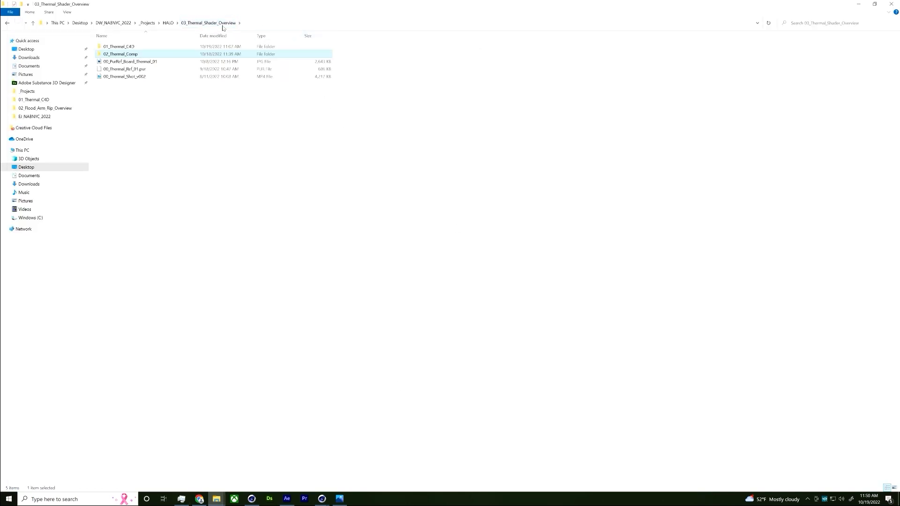
{"action": "left_click", "coordinate": [169, 25]}
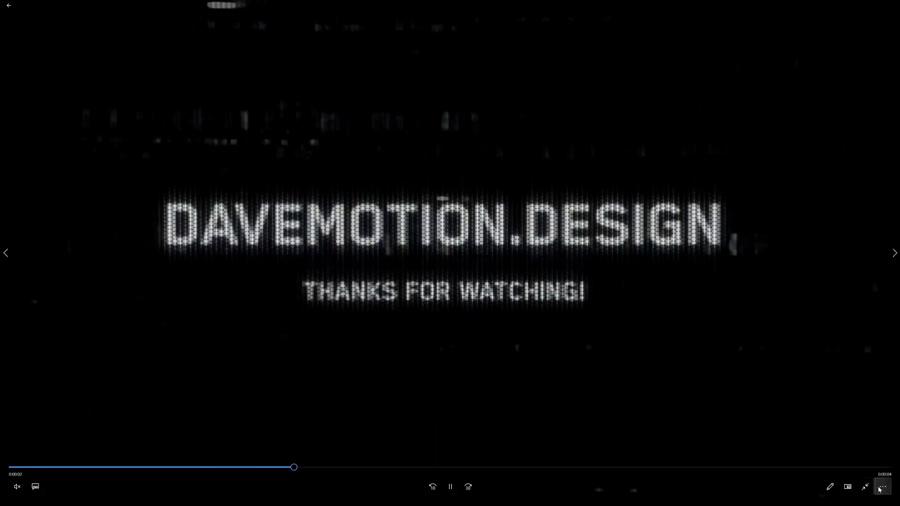
{"action": "left_click", "coordinate": [884, 487]}
{"action": "left_click", "coordinate": [800, 460]}
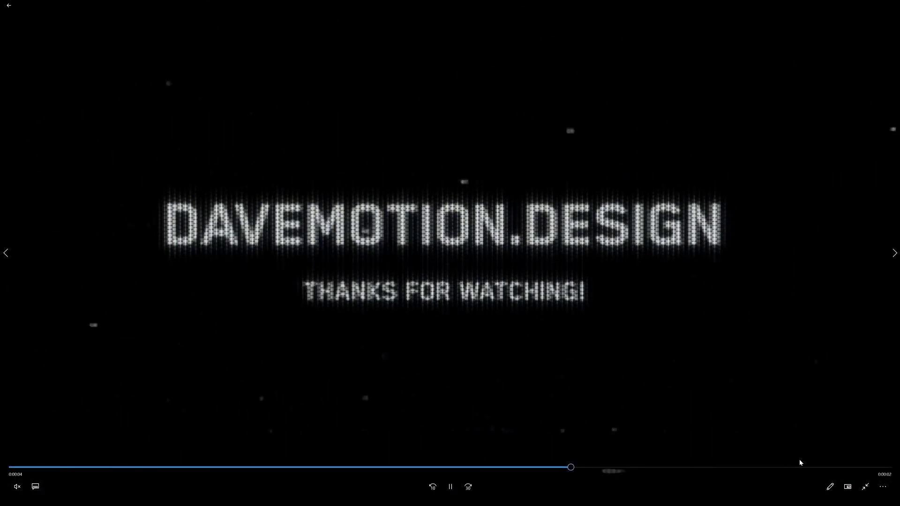